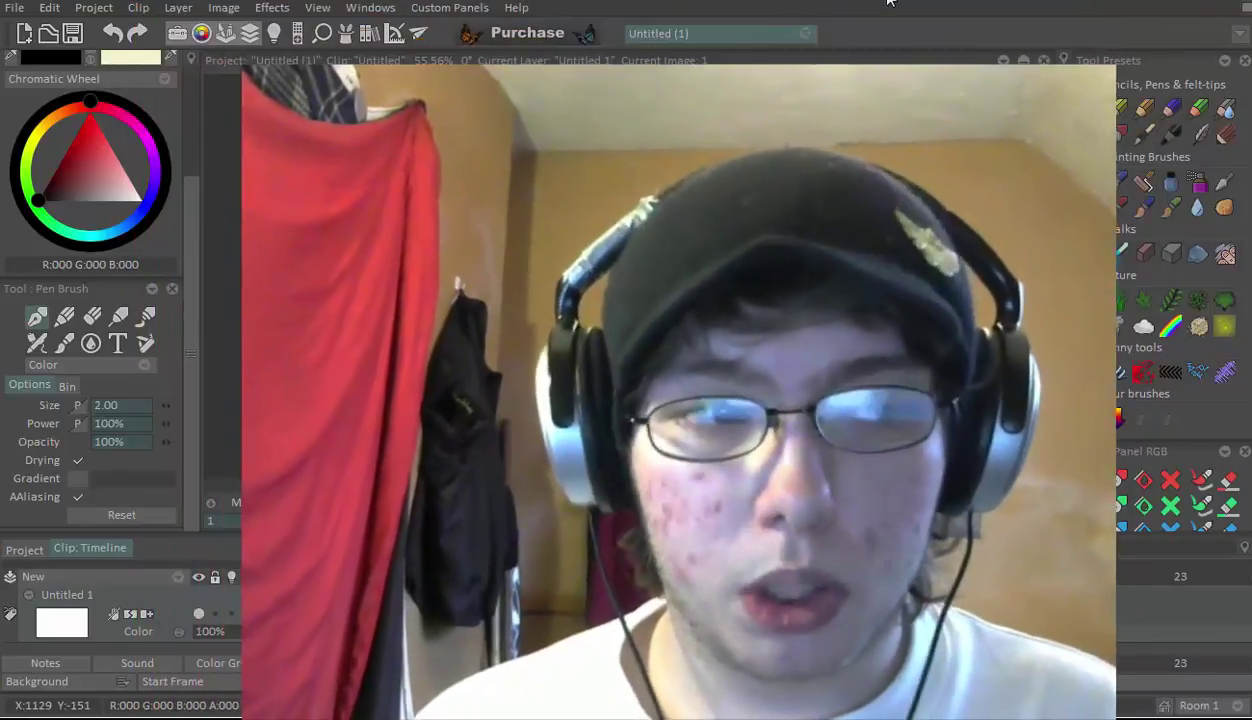
# Choose the yellow-green pencil from the Pencils, Pens & felt-tips tool presets
pyautogui.scroll(-1, 1075, 110)
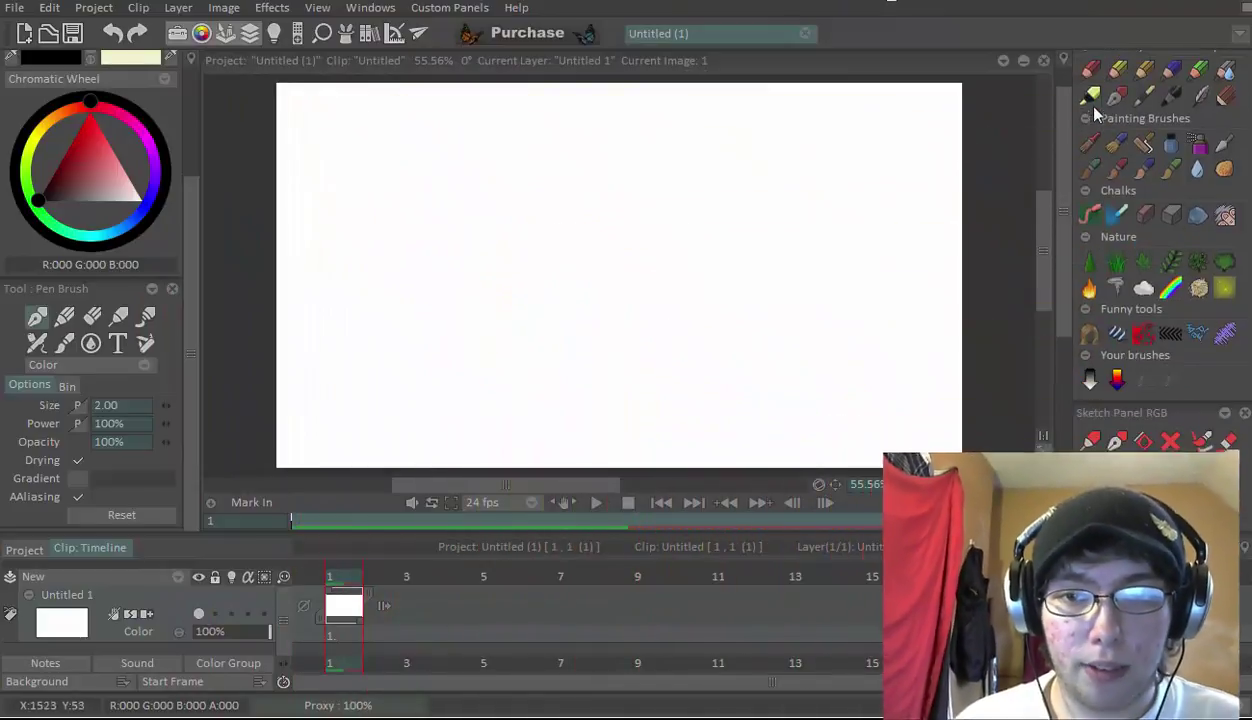
pyautogui.click(1117, 69)
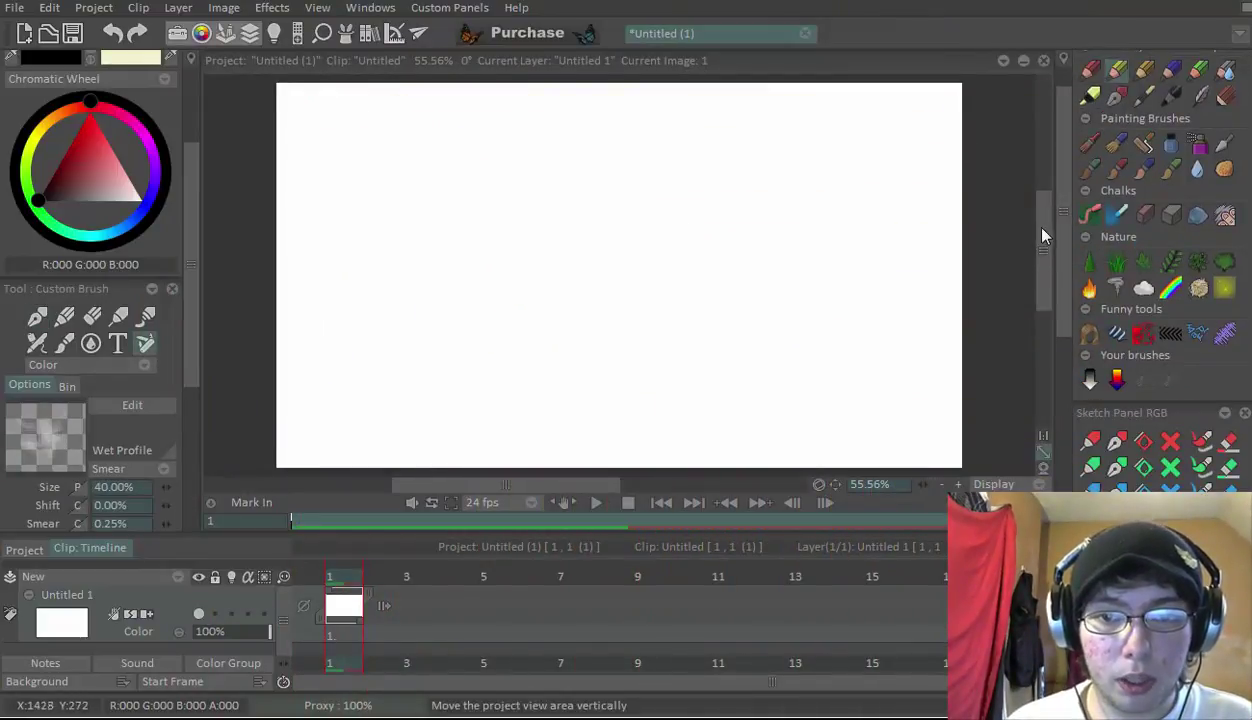
pyautogui.moveTo(1042, 232)
pyautogui.mouseDown()
pyautogui.moveTo(1042, 187)
pyautogui.moveTo(1040, 243)
pyautogui.moveTo(1045, 232)
pyautogui.mouseUp()
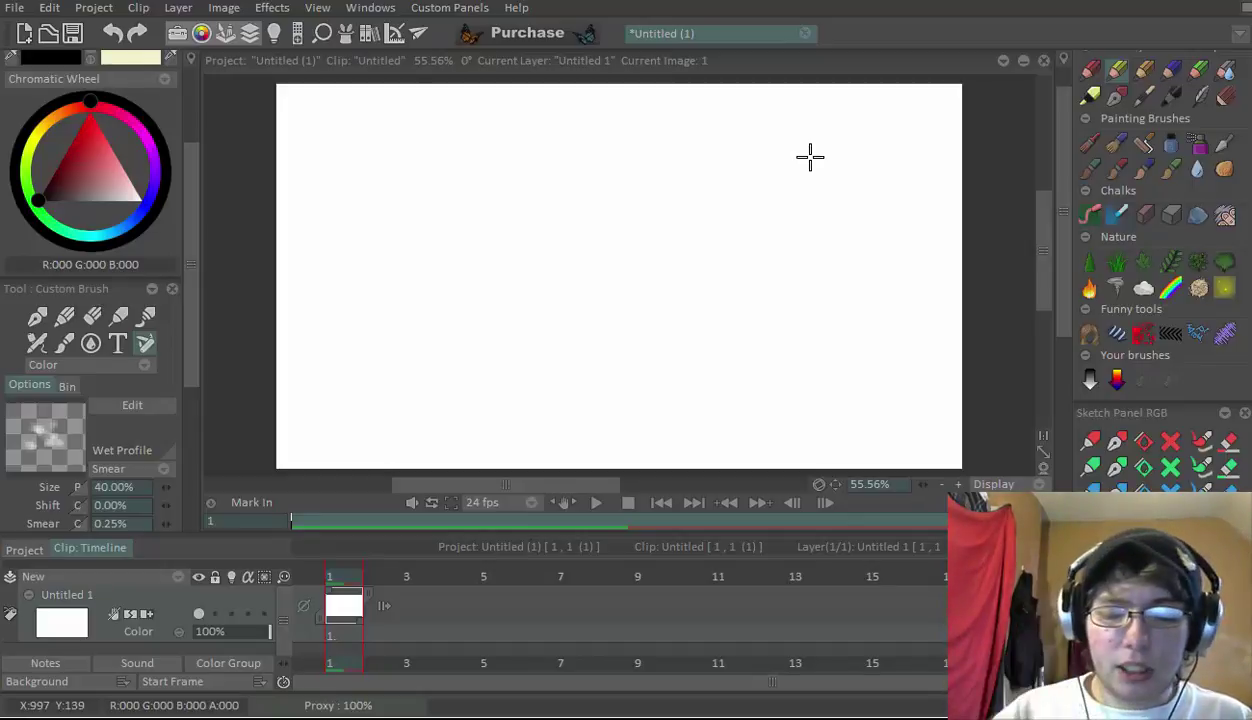
# Set the playback frame rate to 12 fps
pyautogui.click(524, 503)
pyautogui.click(505, 503)
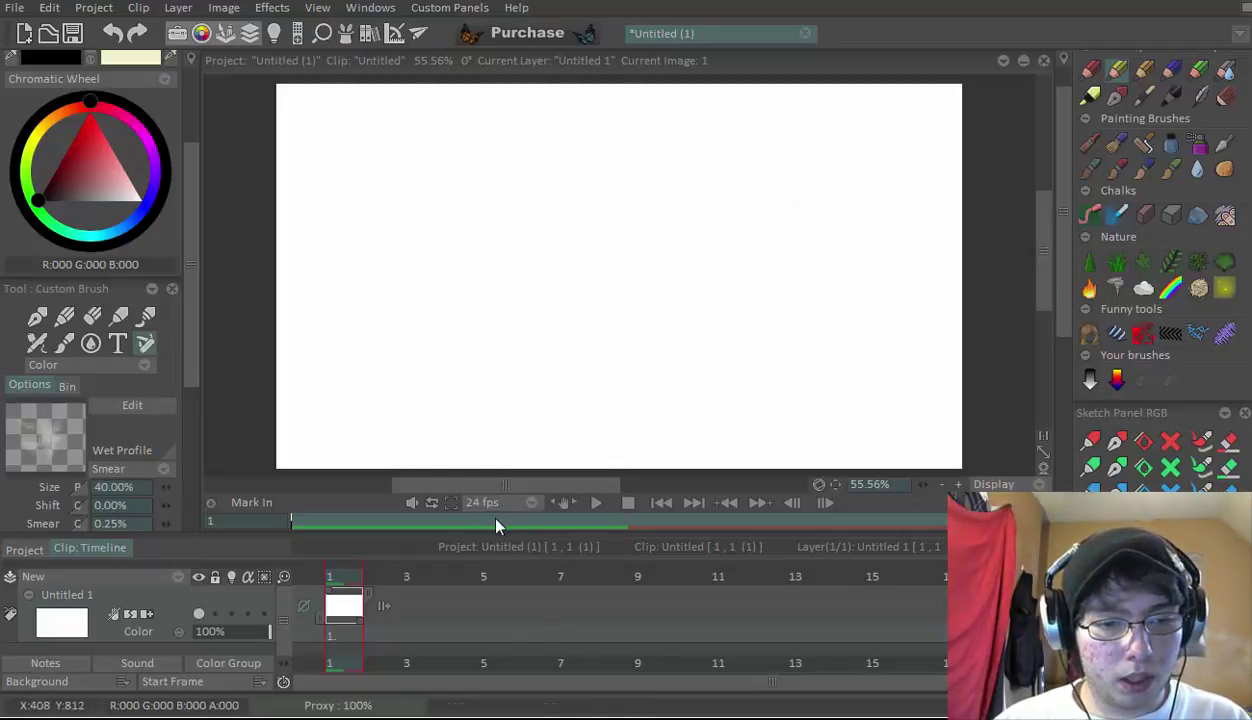
pyautogui.click(494, 503)
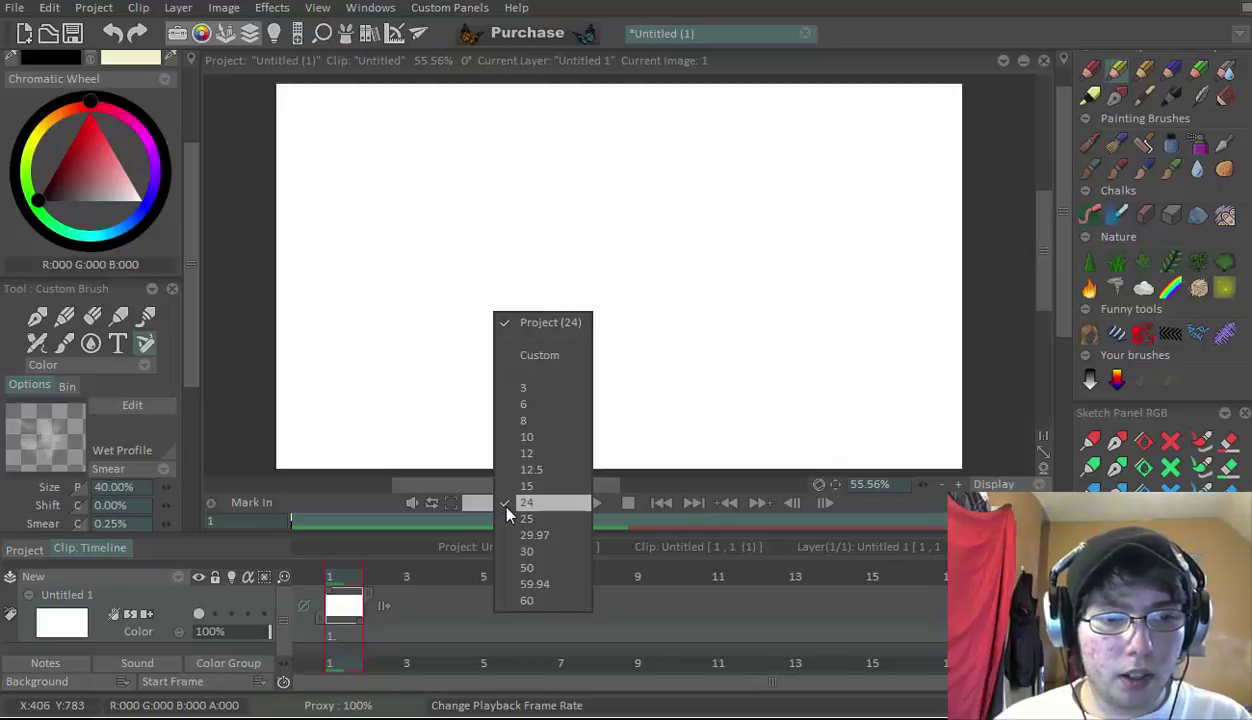
pyautogui.click(457, 502)
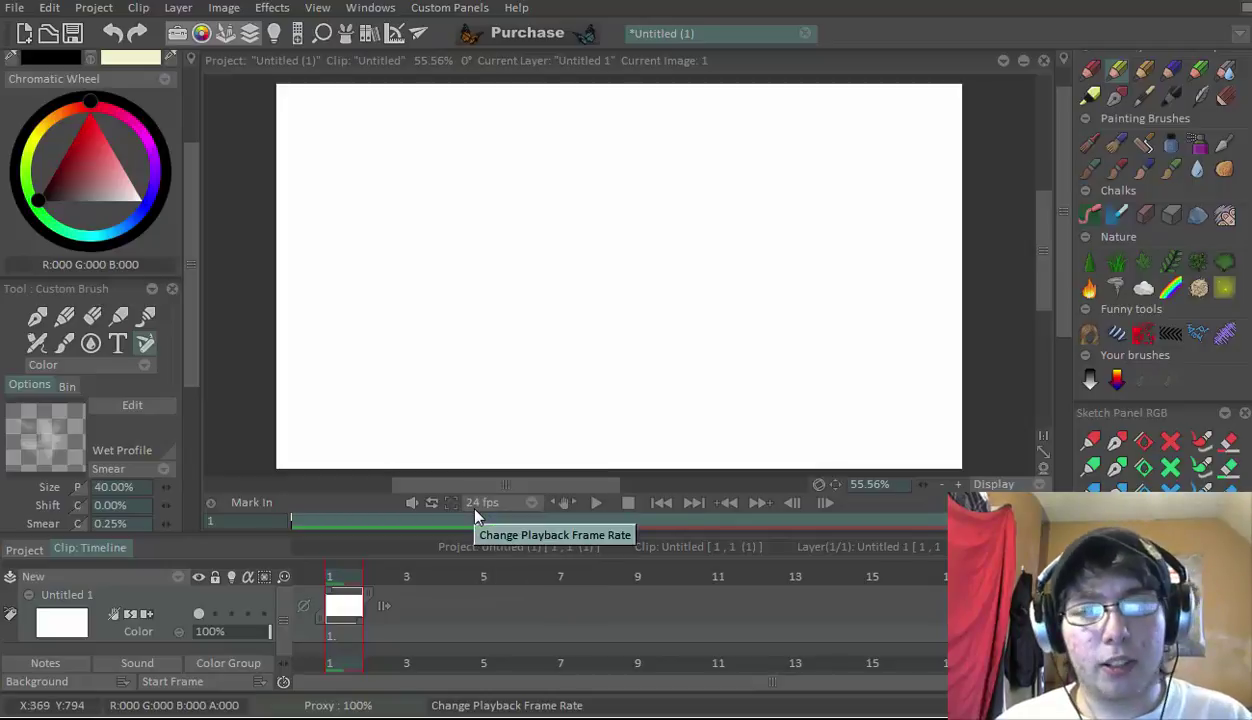
pyautogui.click(478, 506)
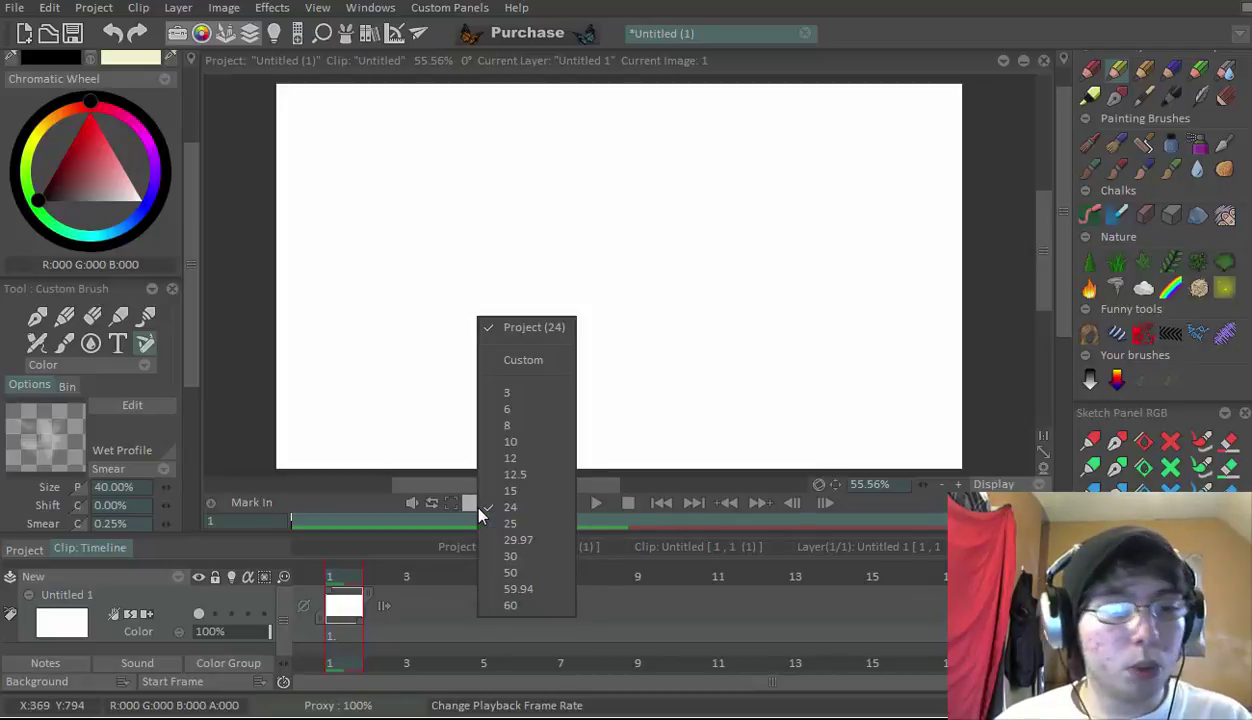
pyautogui.click(480, 507)
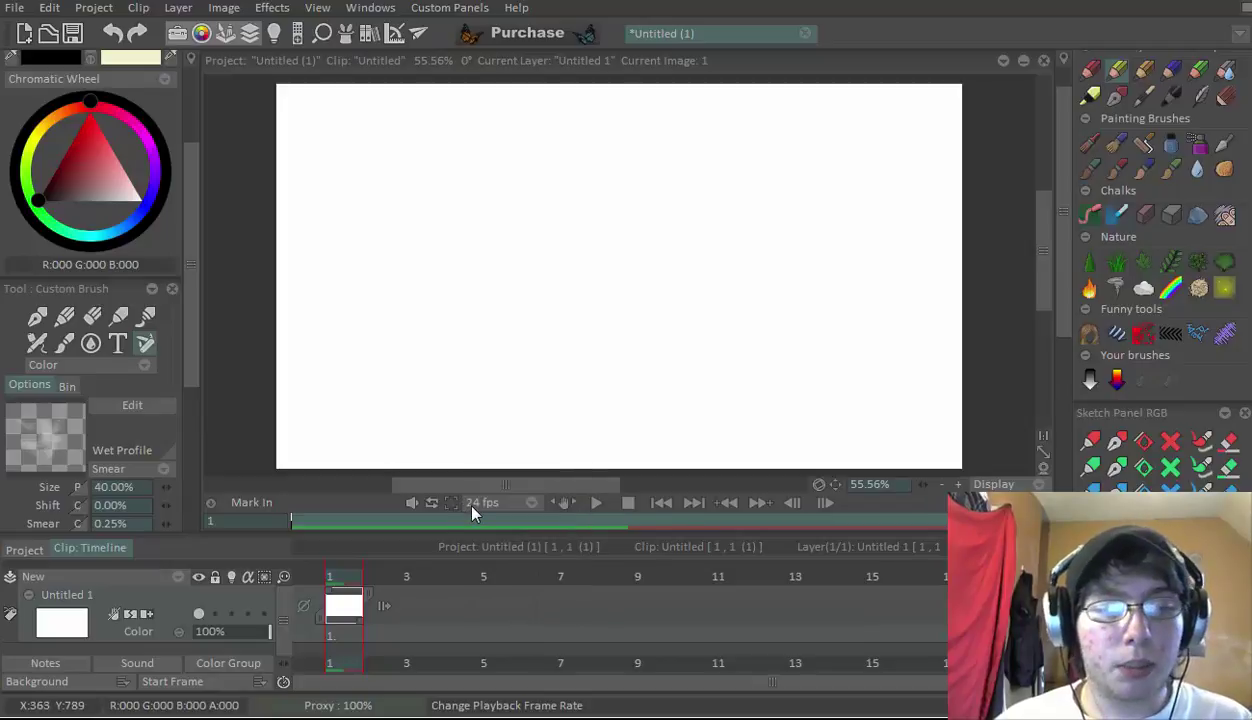
pyautogui.click(471, 505)
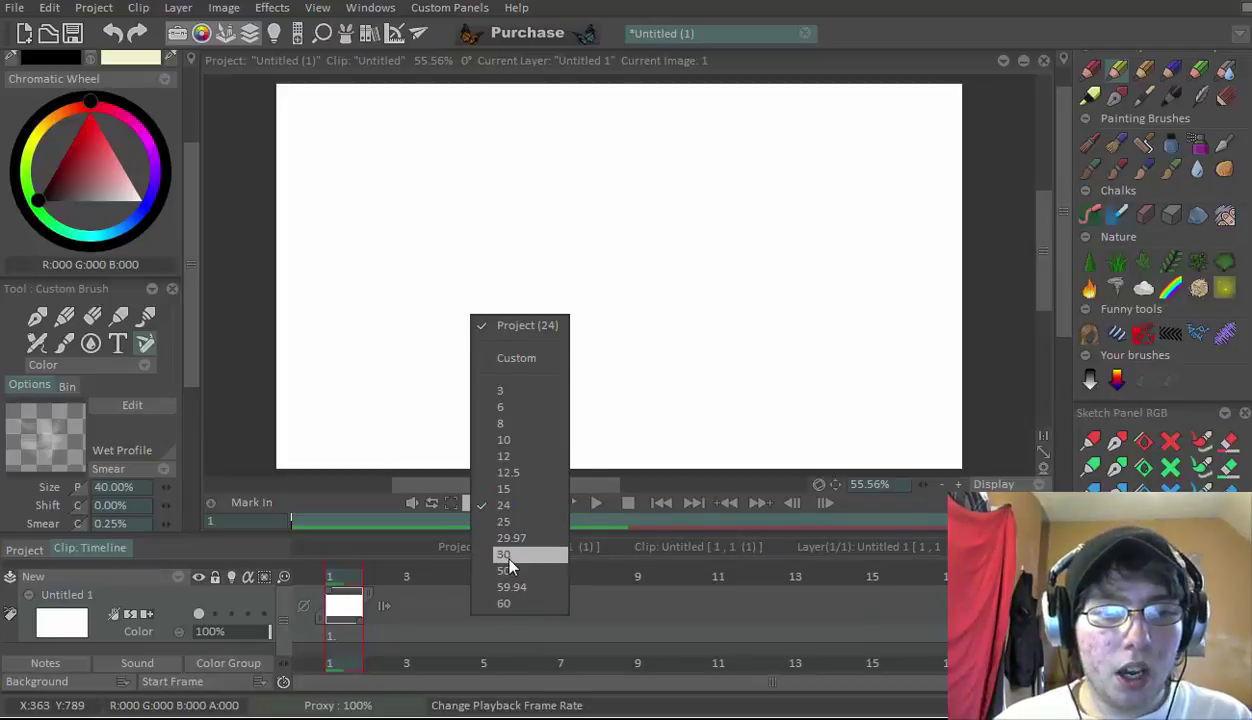
pyautogui.click(516, 457)
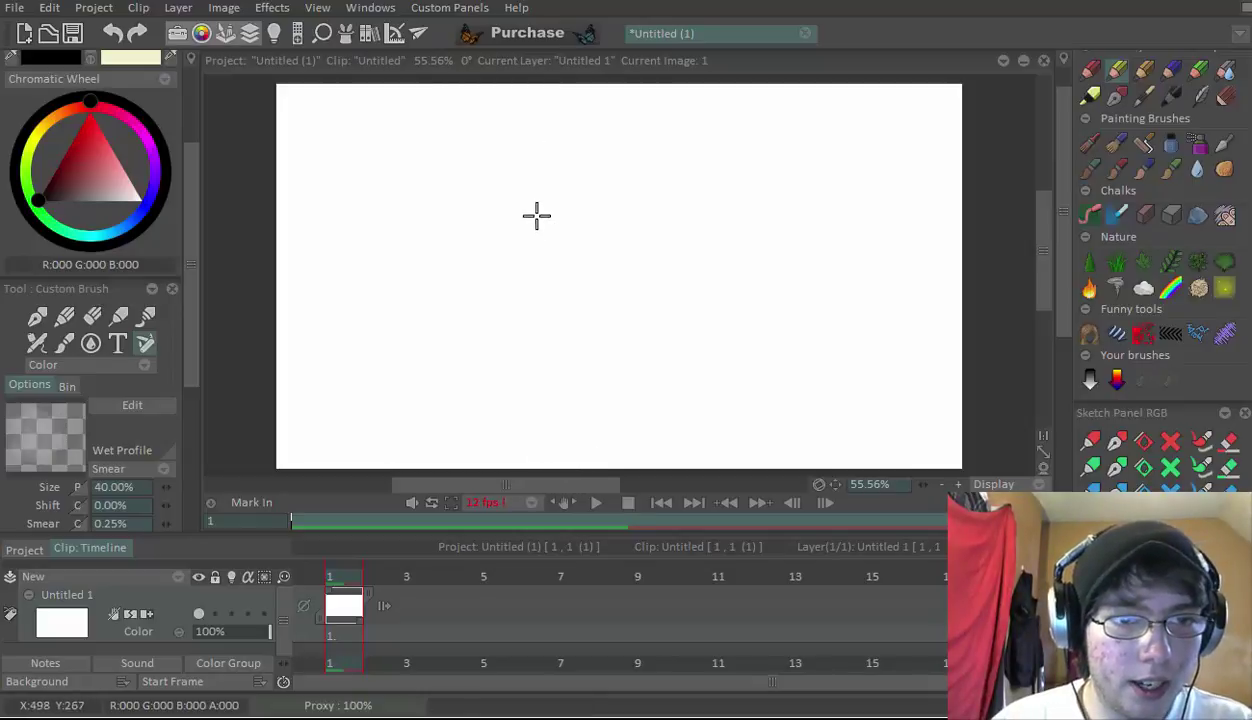
# Draw a ball in the upper-left part of the canvas on frame 1 and add an empty second frame
pyautogui.moveTo(460, 182); pyautogui.dragTo(452, 165)
pyautogui.click(385, 577)
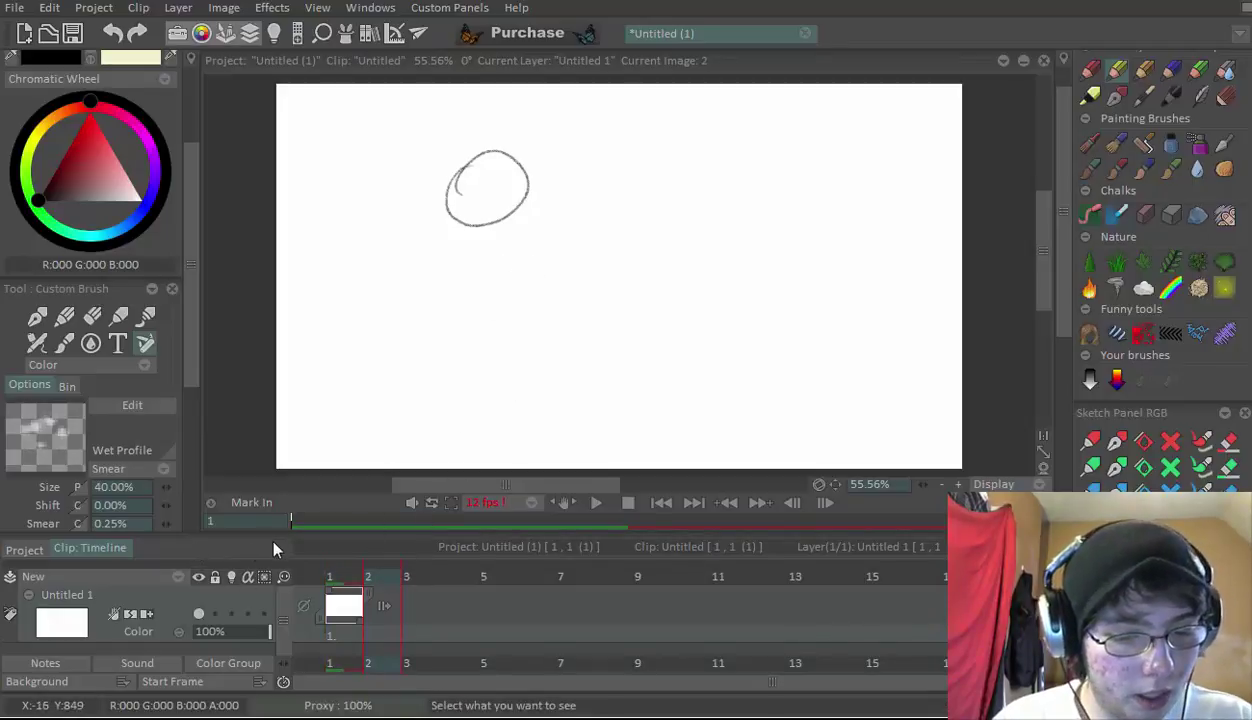
pyautogui.press('Return')
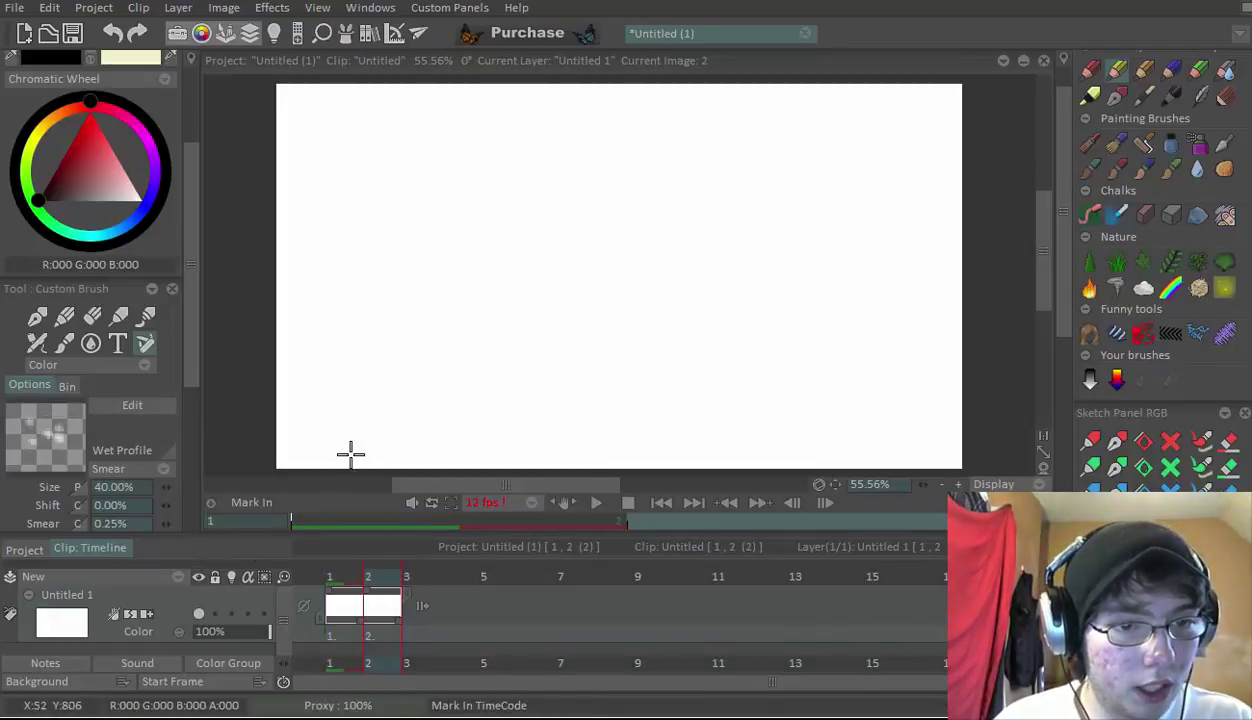
# Switch the light table on for all layers and draw the ball falling, squashing and bouncing to the upper right through frame 14
pyautogui.rightClick(237, 577)
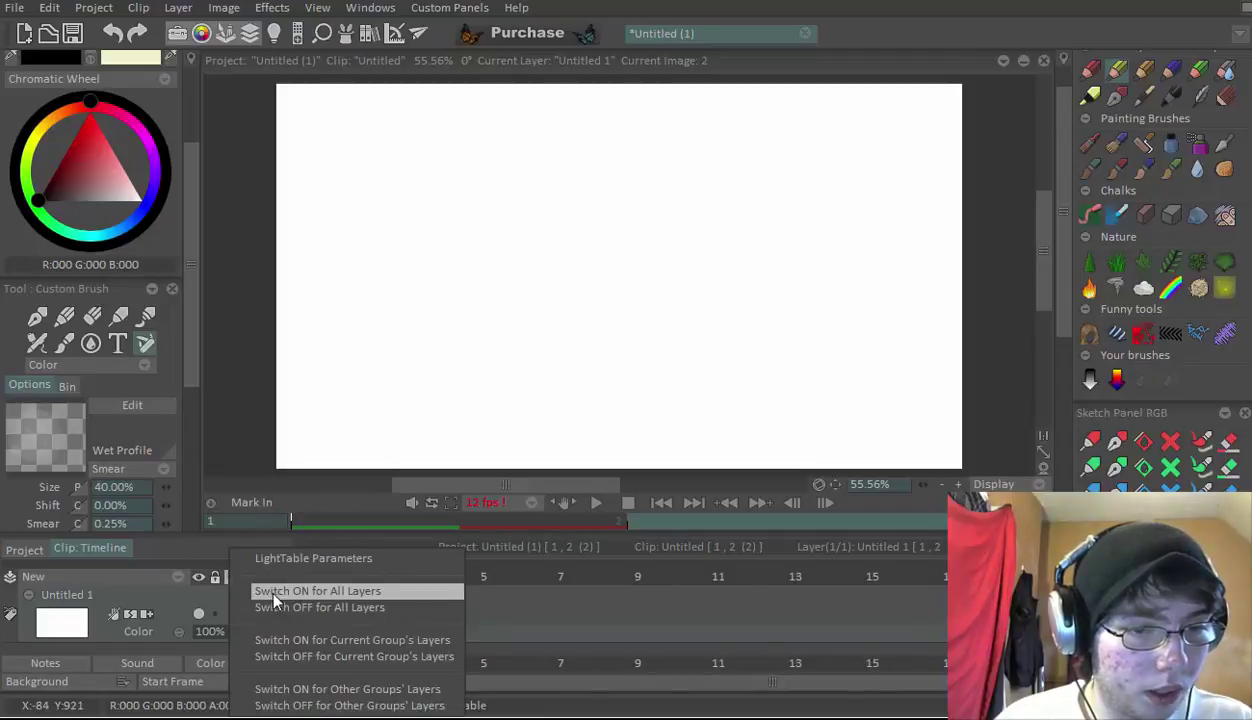
pyautogui.click(268, 590)
pyautogui.moveTo(518, 208)
pyautogui.mouseDown()
pyautogui.moveTo(506, 212)
pyautogui.moveTo(512, 200)
pyautogui.mouseUp()
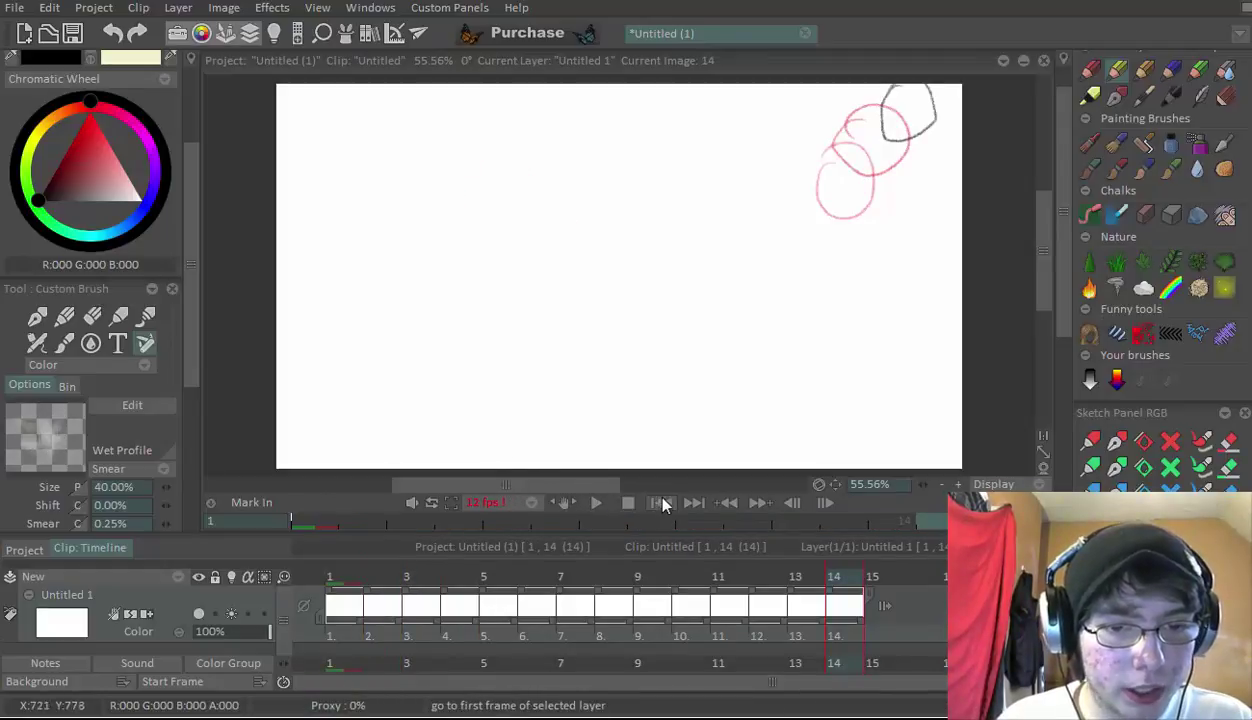
# Preview the bouncing ball animation from the first frame and look over its last frames, 12 to 14
pyautogui.click(662, 503)
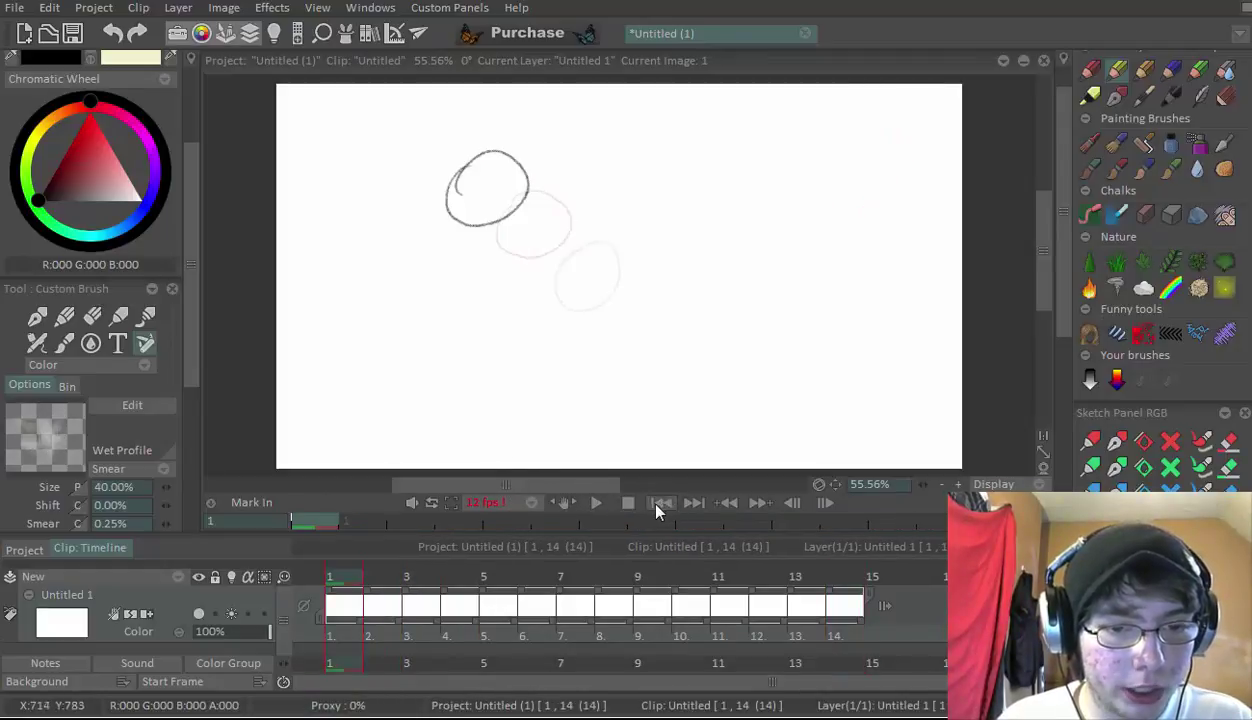
pyautogui.click(593, 502)
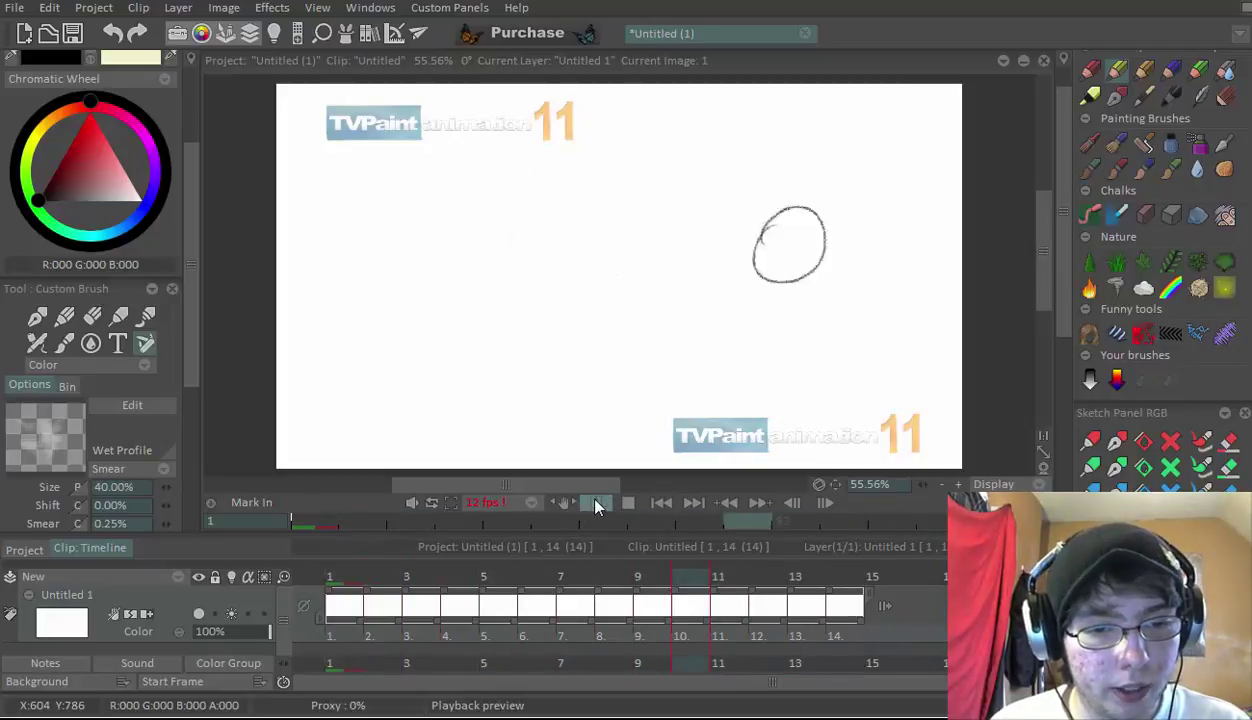
pyautogui.click(830, 575)
pyautogui.moveTo(830, 575); pyautogui.dragTo(872, 575)
pyautogui.click(760, 575)
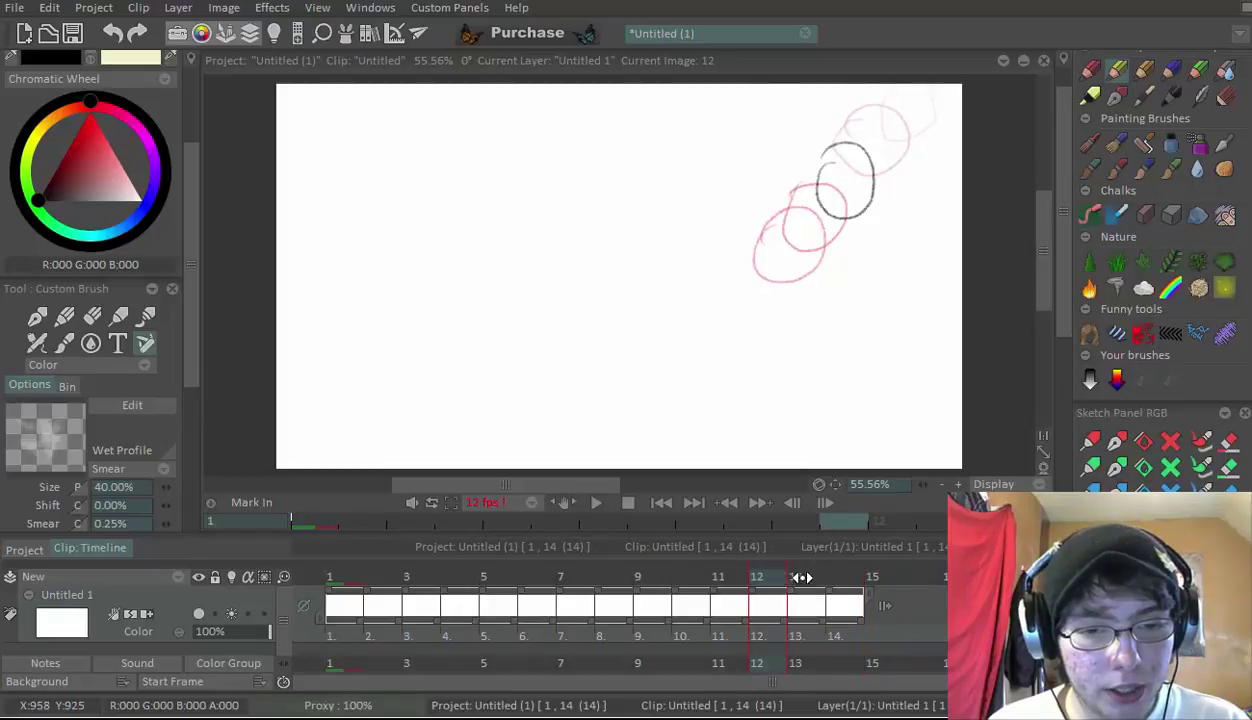
pyautogui.click(853, 577)
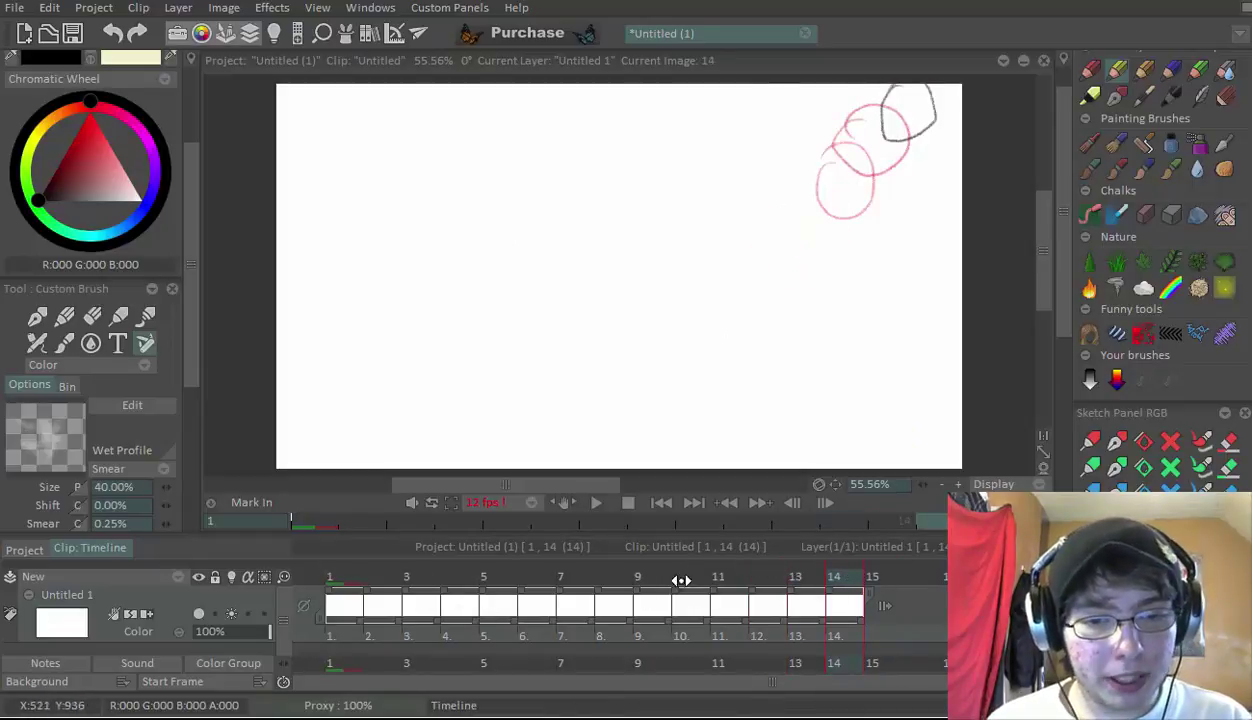
pyautogui.click(772, 576)
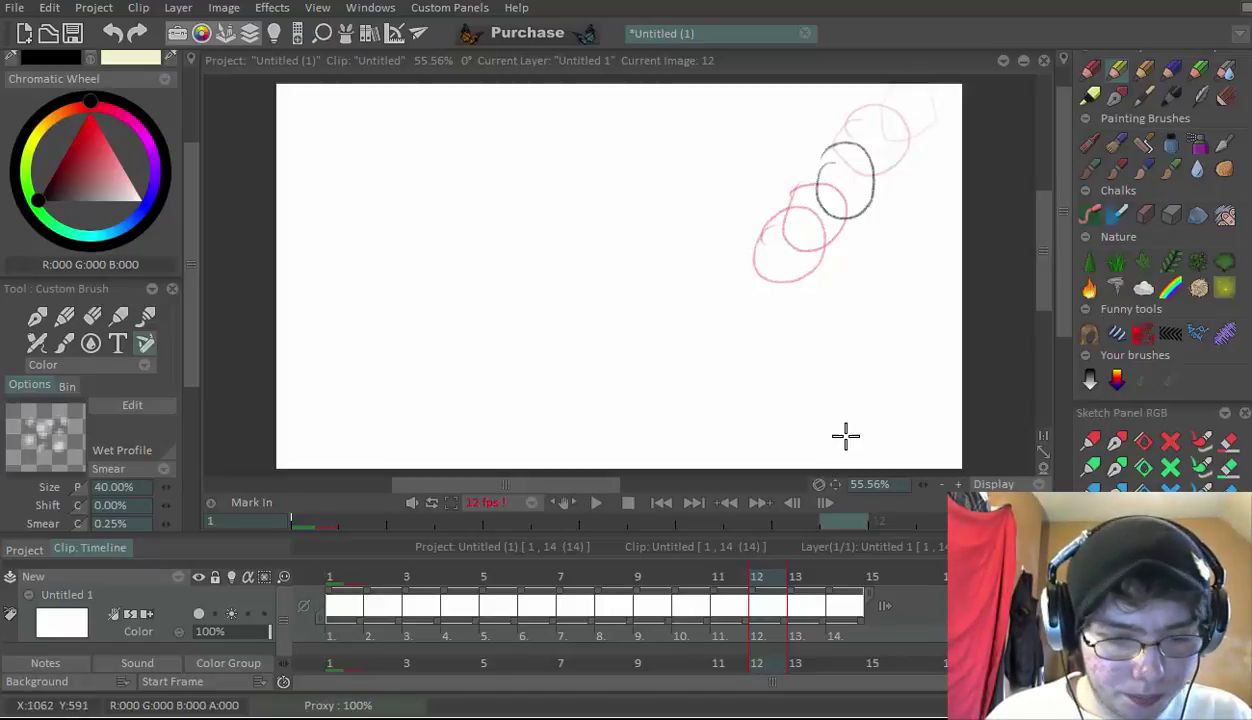
# Set the playback frame rate to 8 fps and preview the bouncing ball animation
pyautogui.moveTo(790, 521); pyautogui.dragTo(544, 495)
pyautogui.click(593, 506)
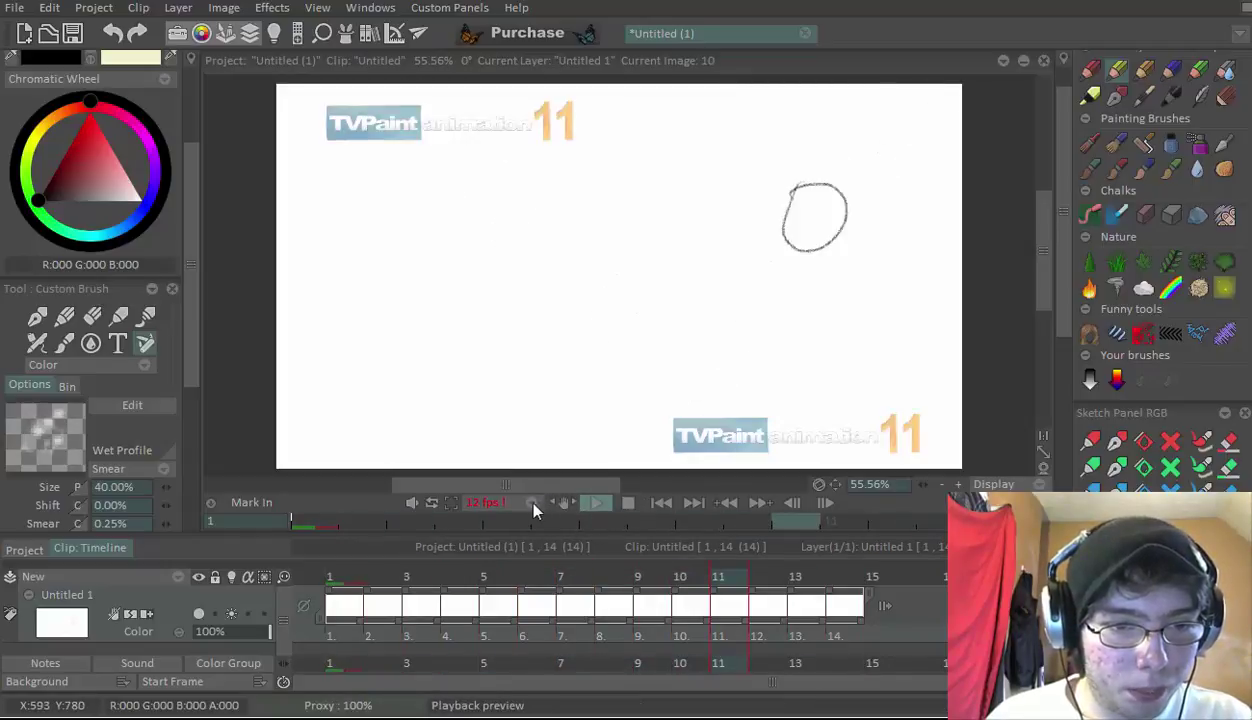
pyautogui.click(532, 503)
pyautogui.click(566, 470)
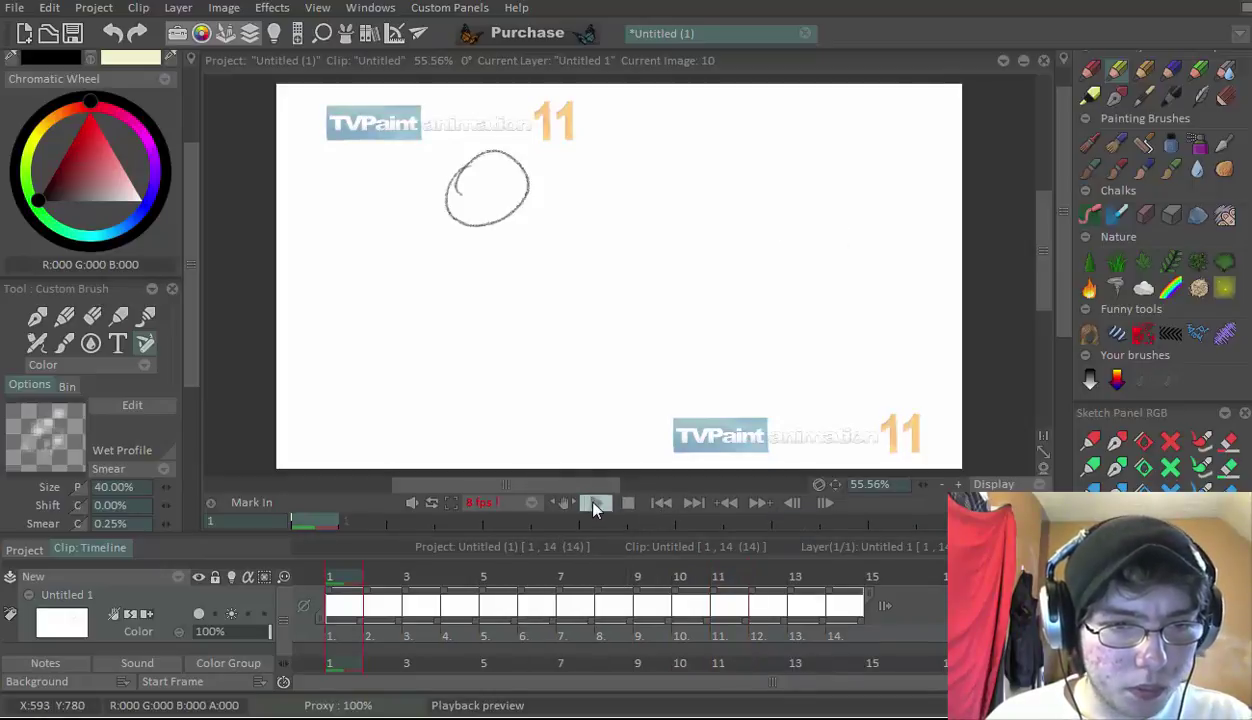
pyautogui.click(593, 505)
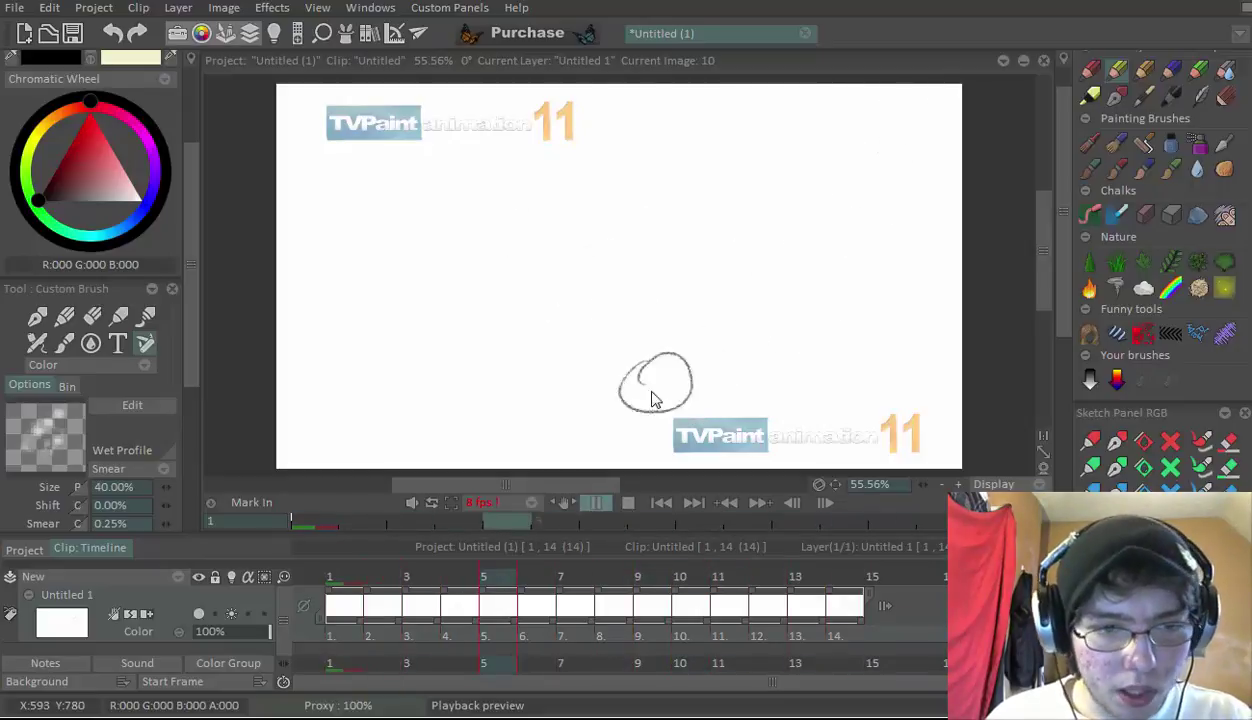
pyautogui.click(615, 502)
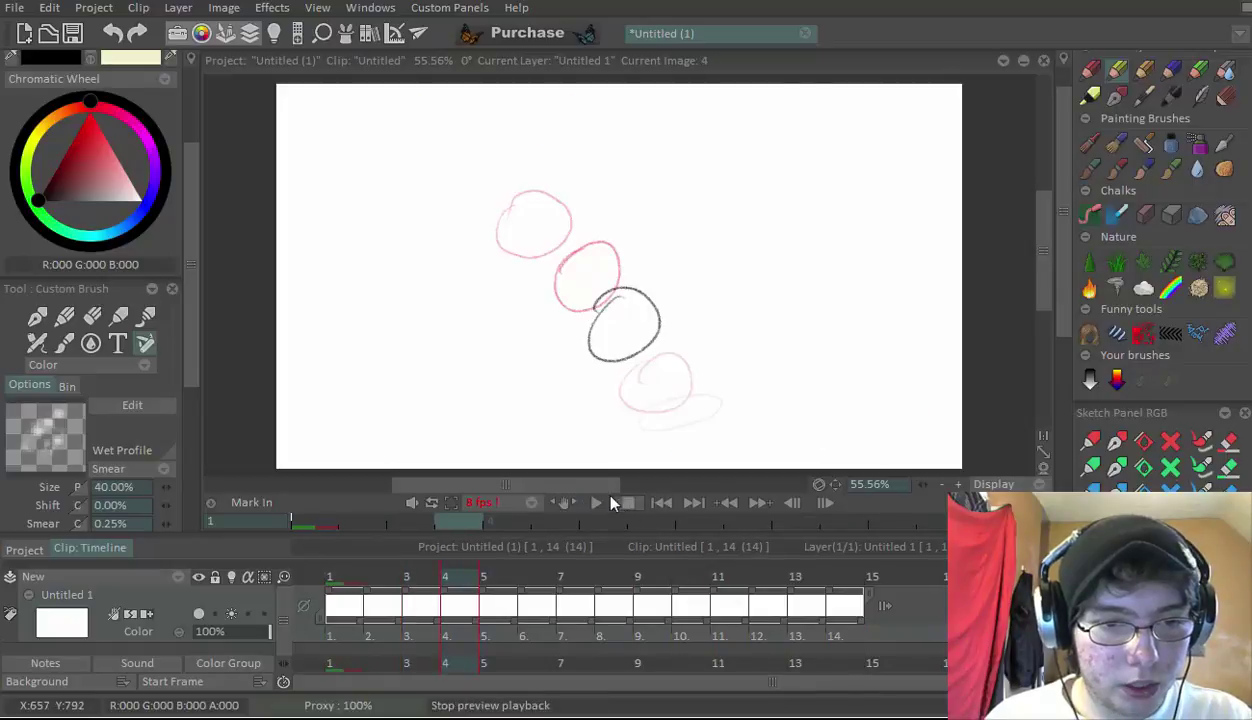
pyautogui.click(596, 502)
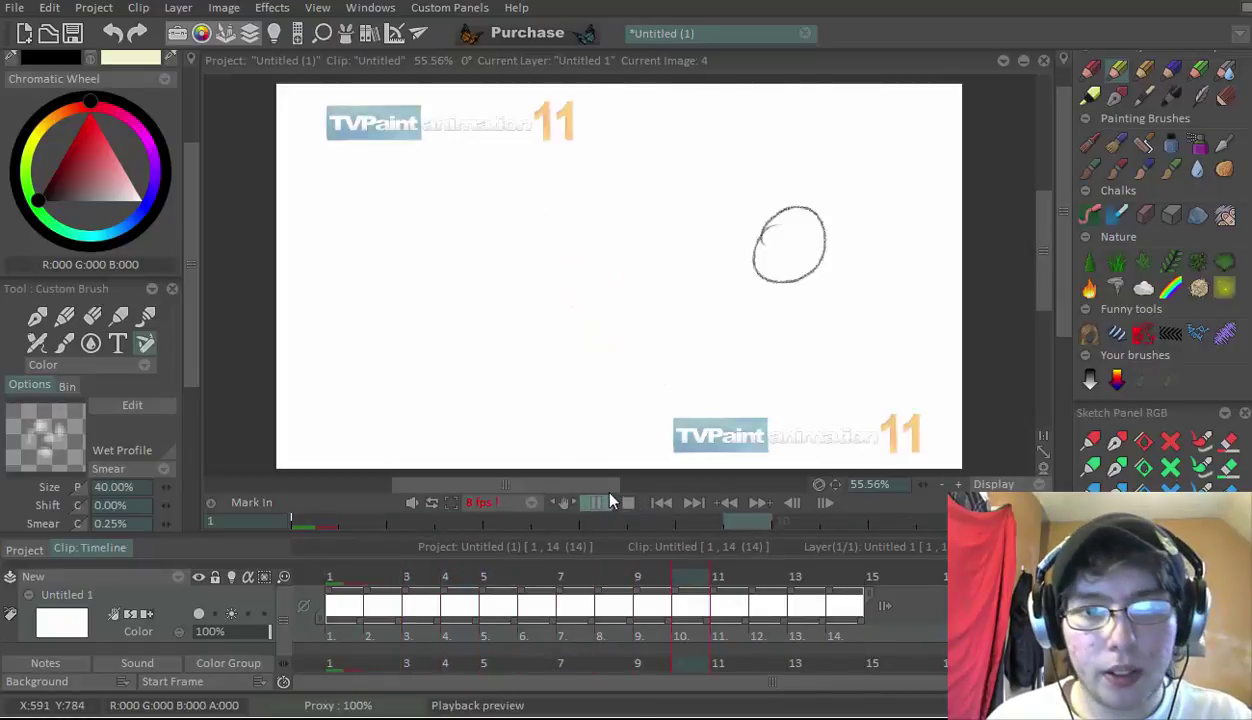
# Try the bouncing ball playback at 12 fps and at 15 fps
pyautogui.click(506, 503)
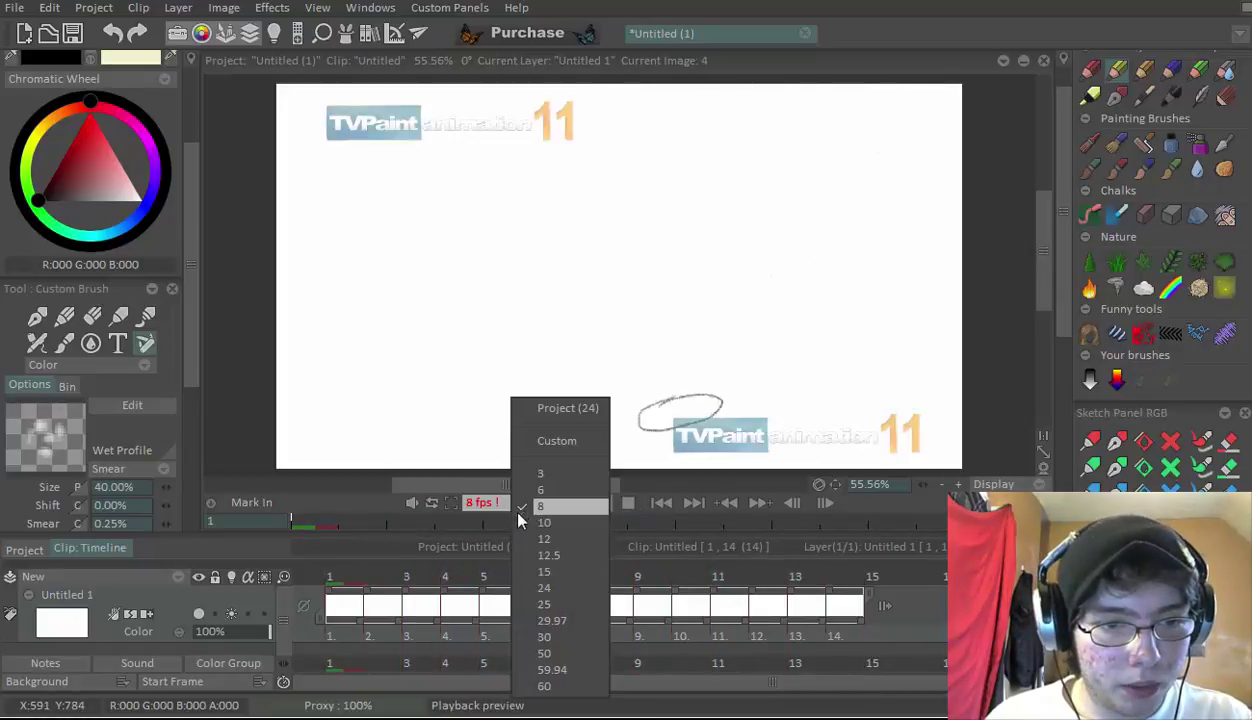
pyautogui.click(544, 538)
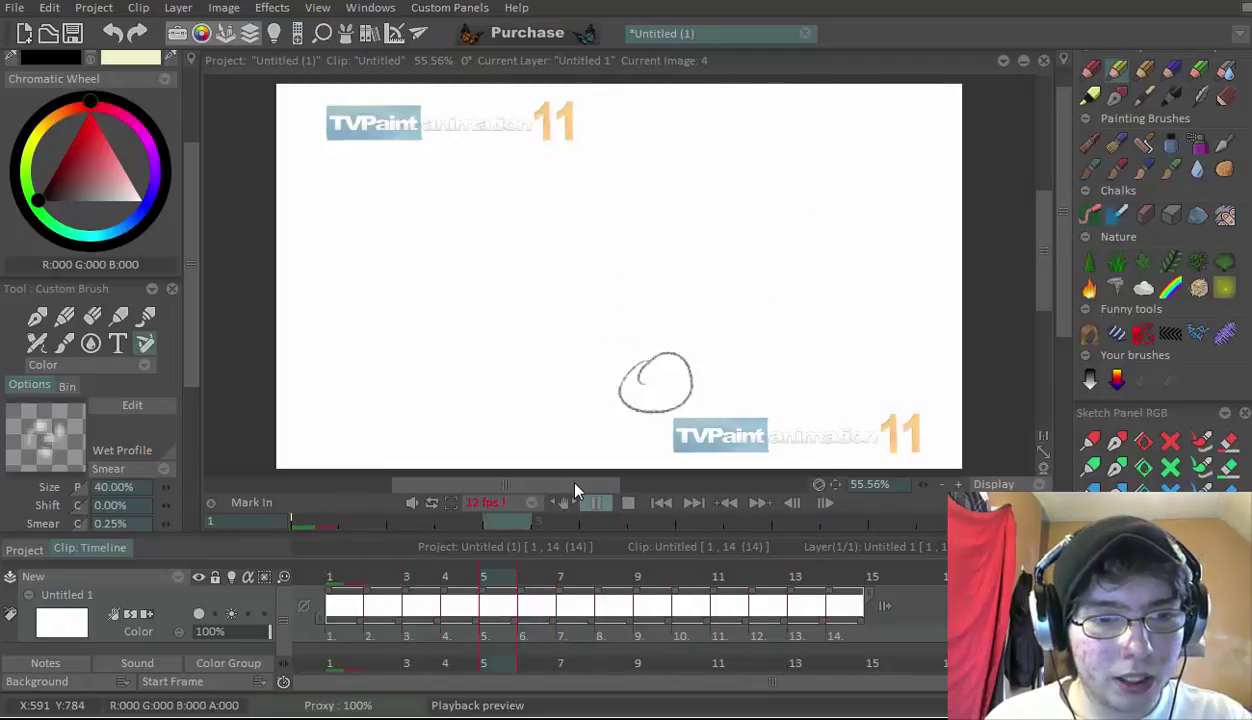
pyautogui.click(538, 504)
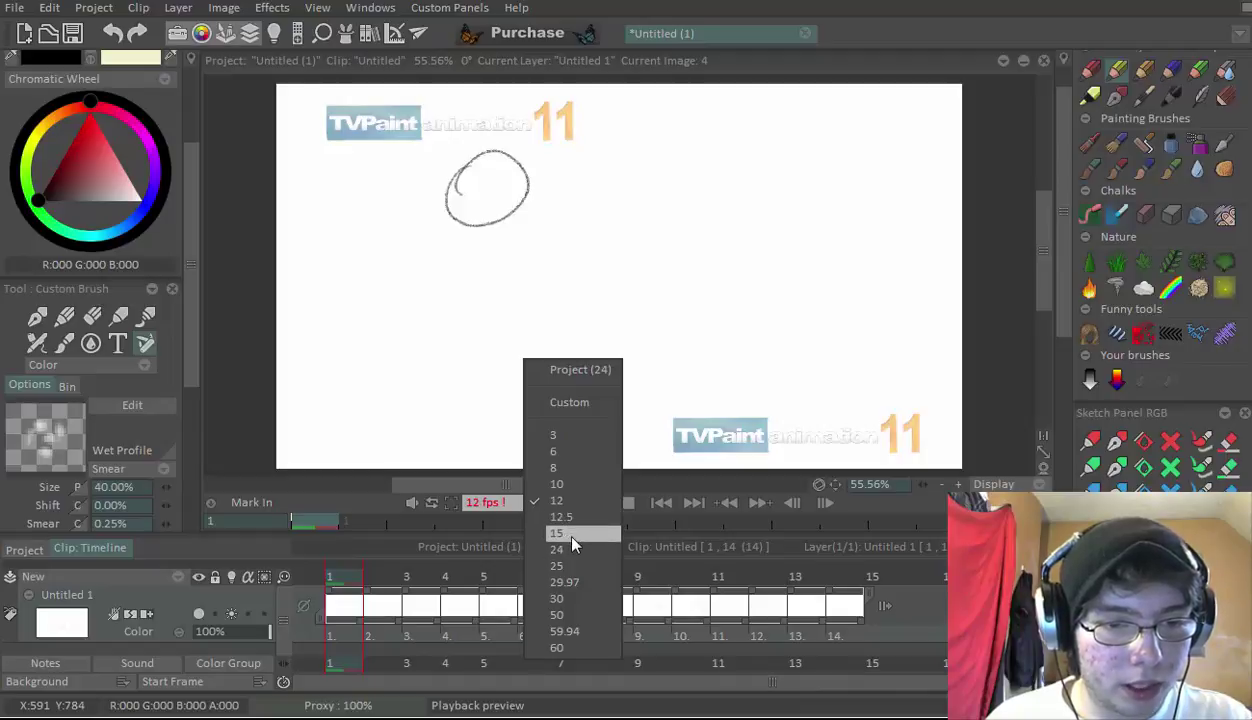
pyautogui.click(574, 535)
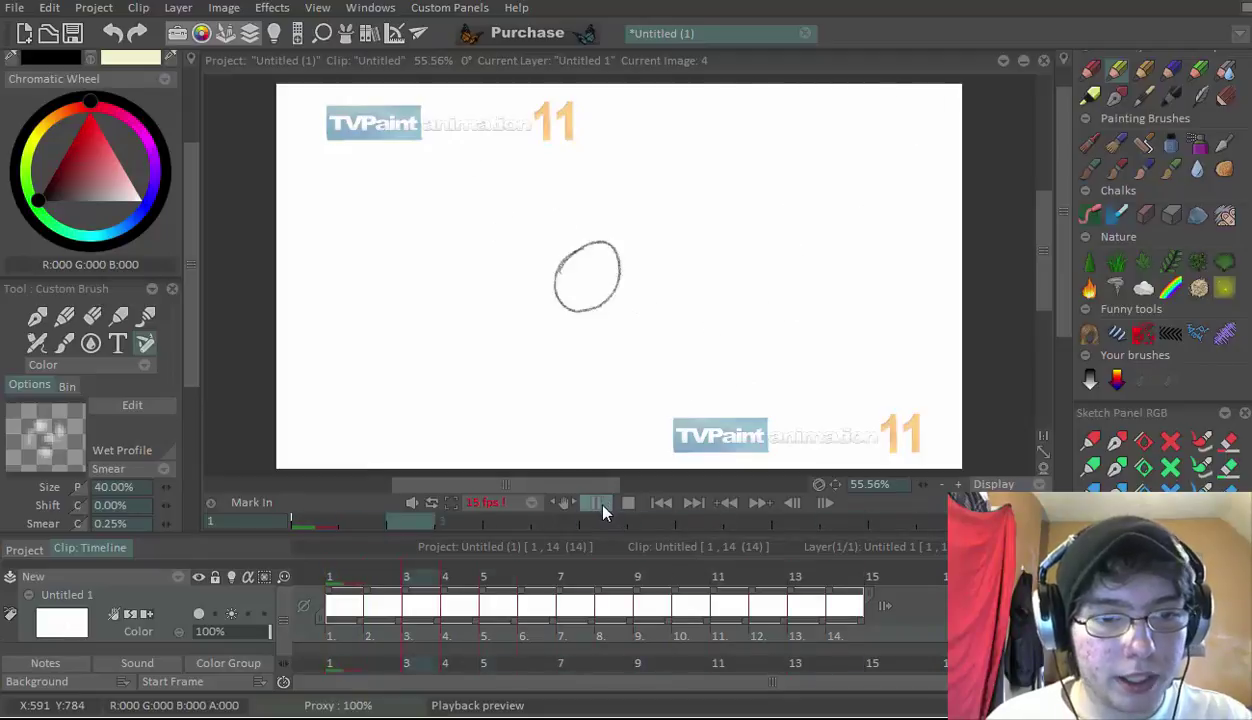
# Set the playback frame rate to 24 fps, watch the ball animation at that speed and pause it
pyautogui.click(497, 502)
pyautogui.click(566, 524)
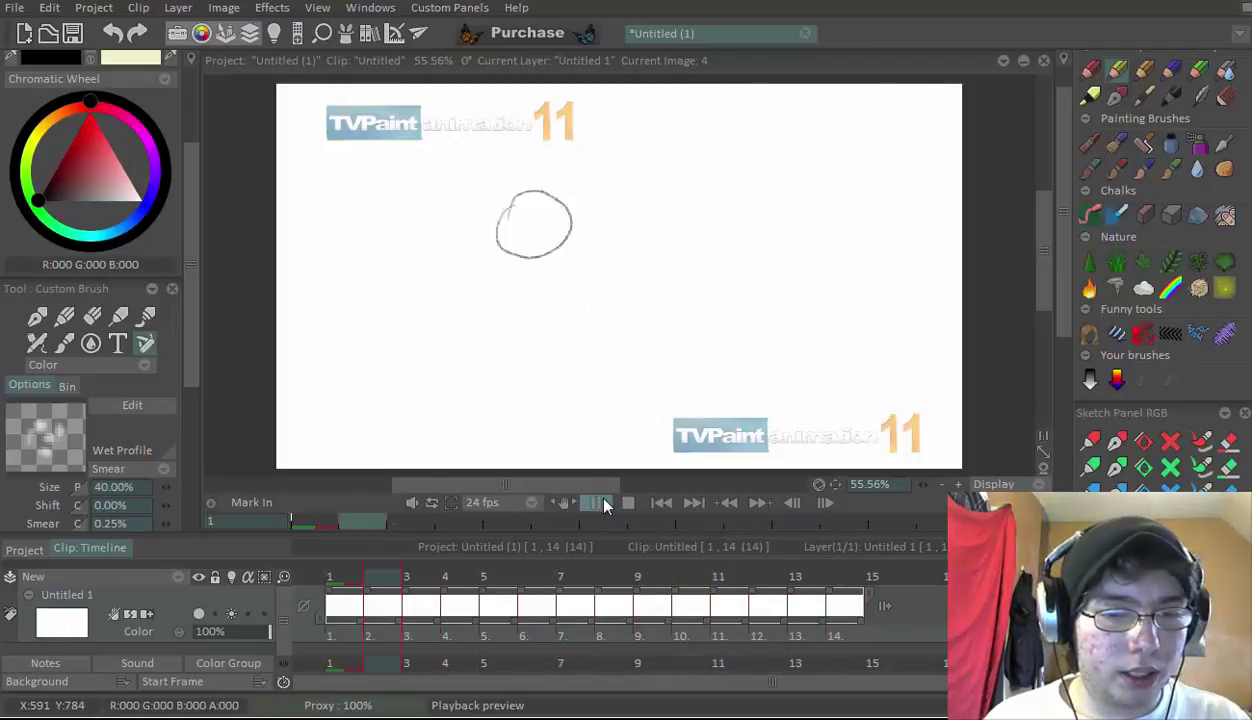
pyautogui.click(596, 505)
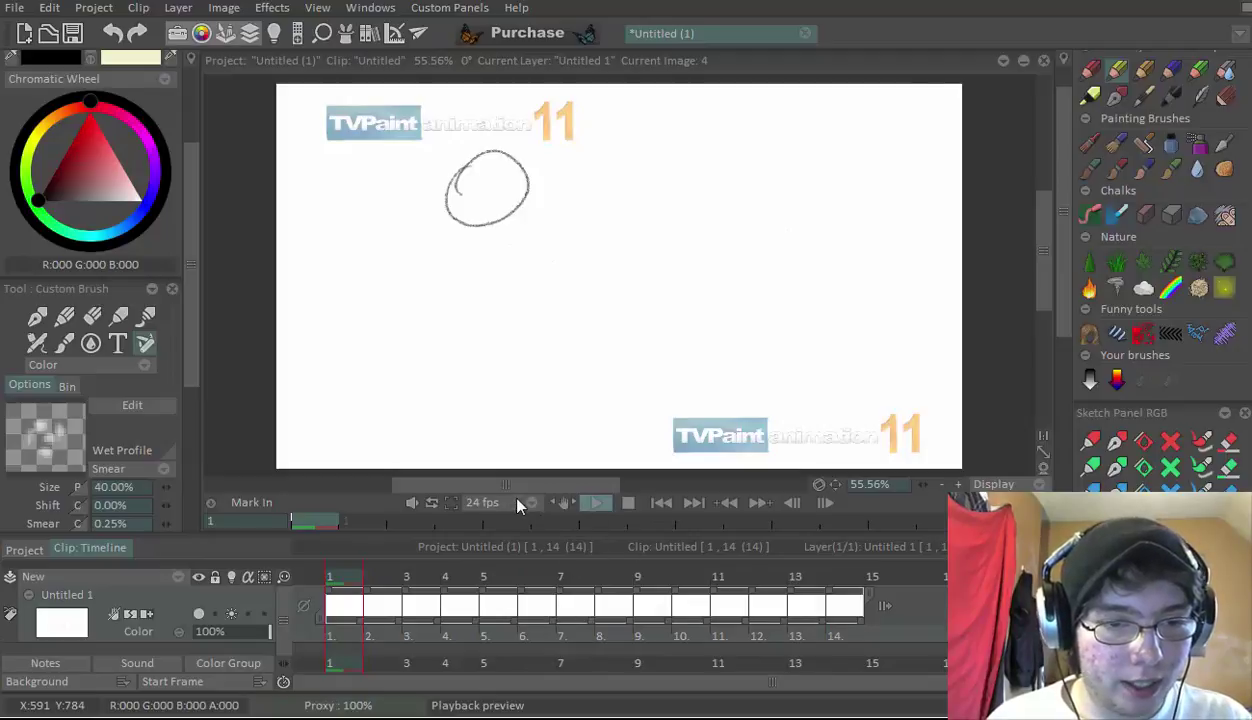
pyautogui.click(518, 504)
pyautogui.click(749, 563)
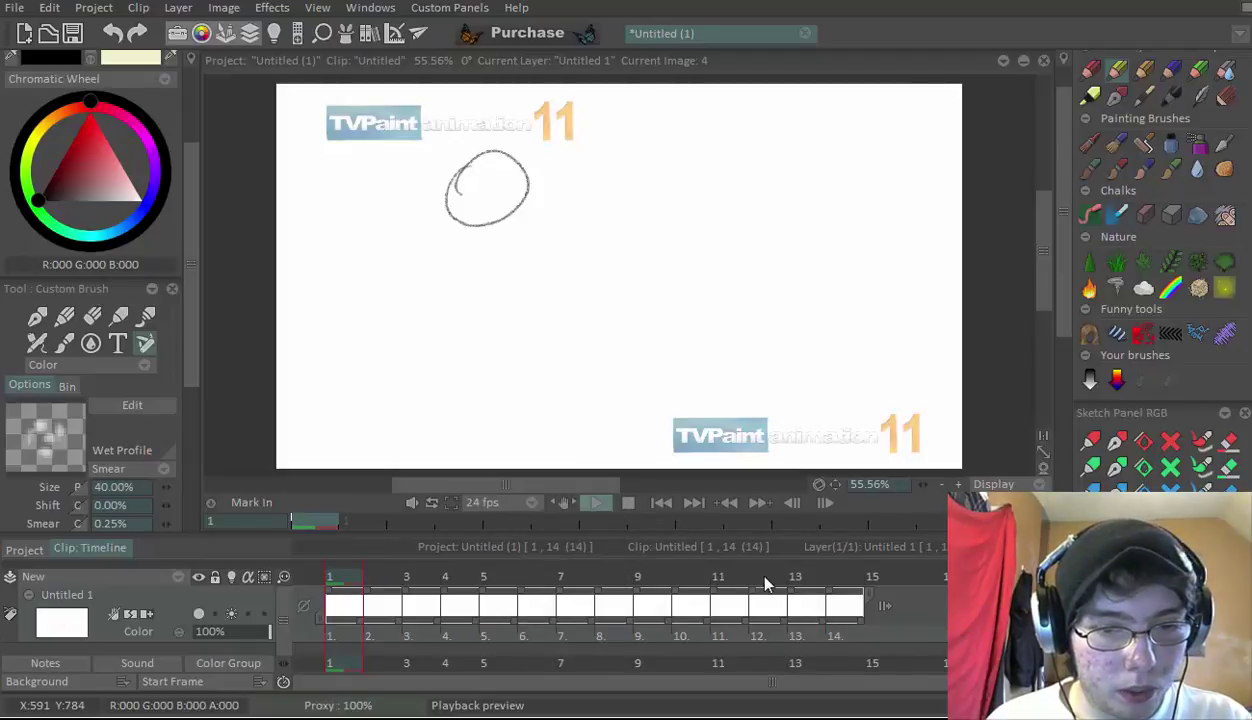
# Return to frame 1 and set the playback frame rate to 12 fps
pyautogui.click(333, 577)
pyautogui.click(492, 504)
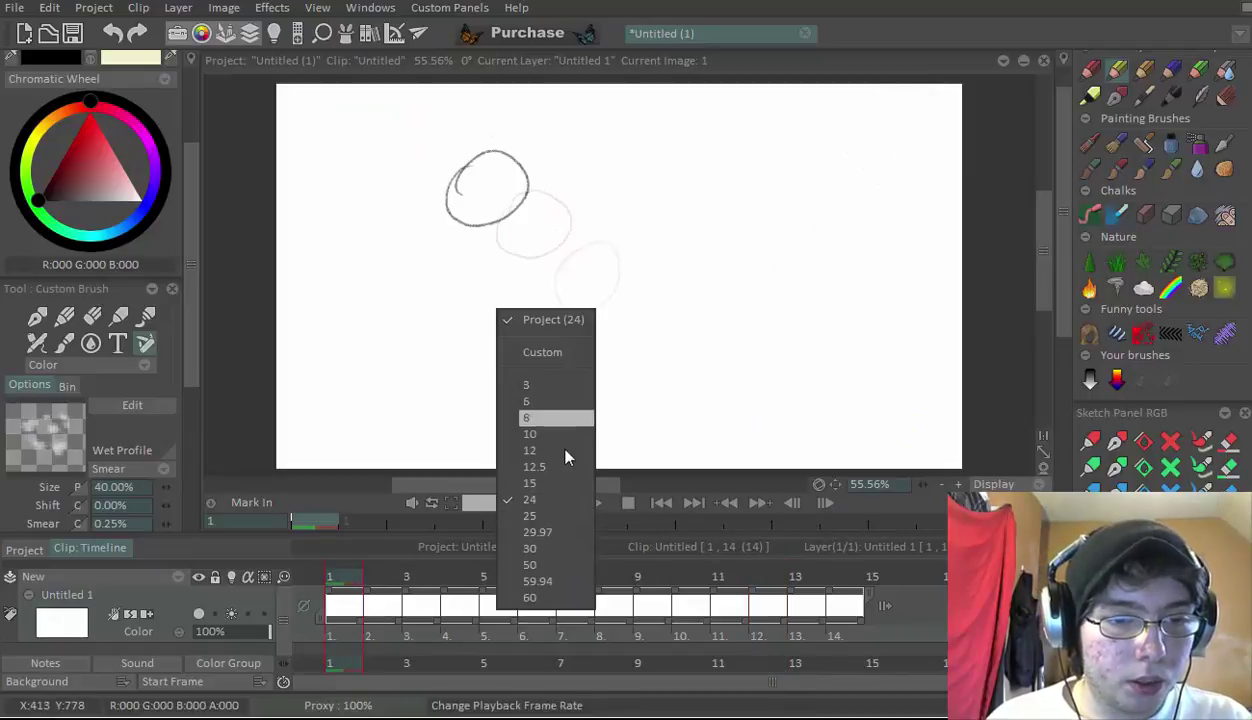
pyautogui.click(530, 450)
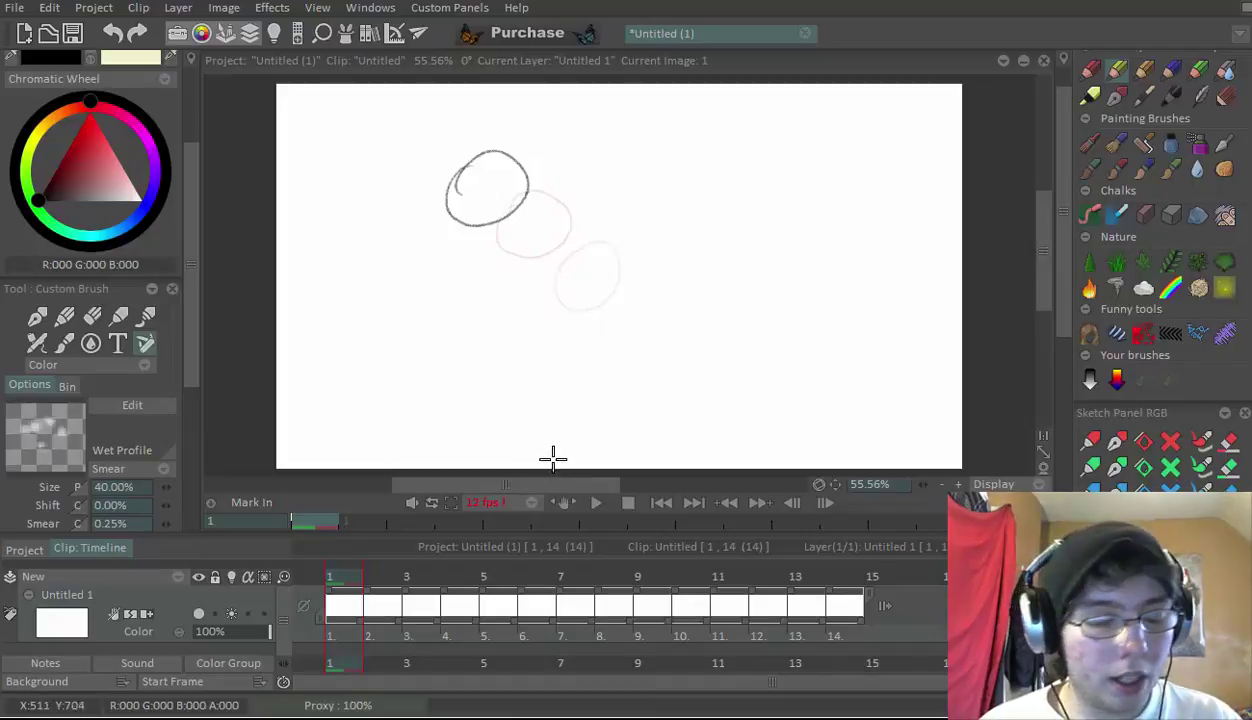
# Set the playback frame rate to 24 fps, try 25 fps and return it to 24 fps
pyautogui.click(515, 502)
pyautogui.click(551, 558)
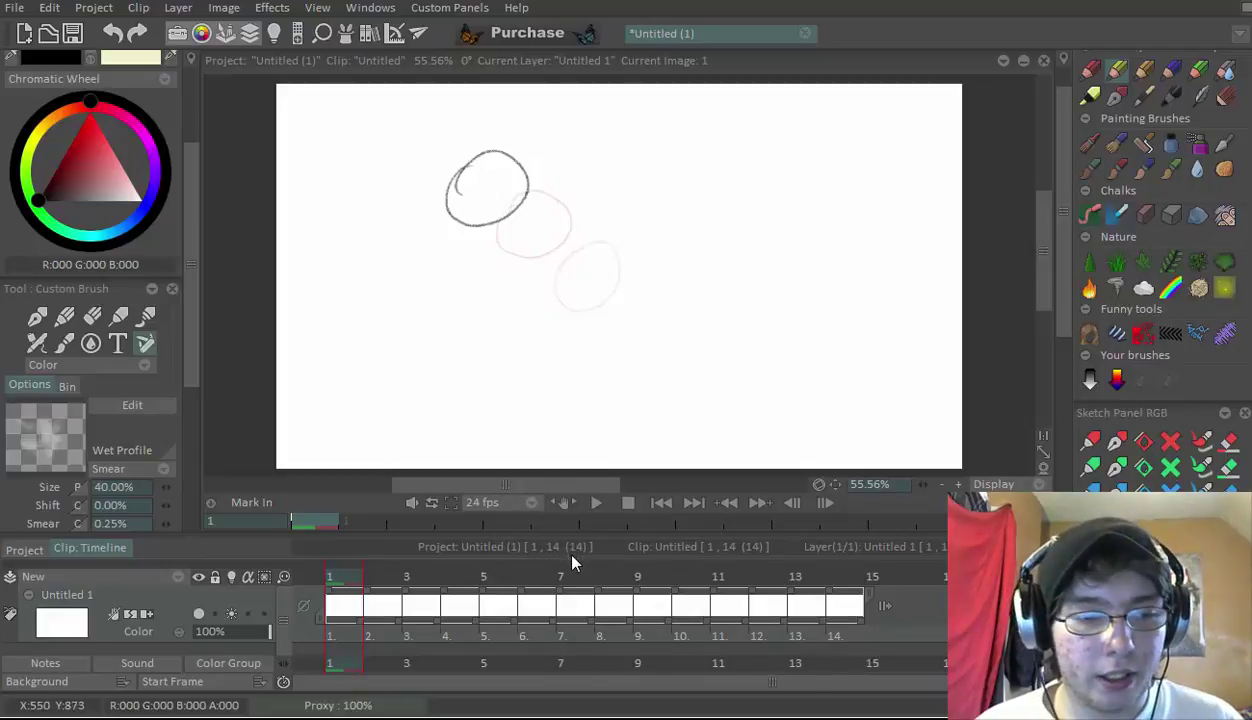
pyautogui.click(503, 502)
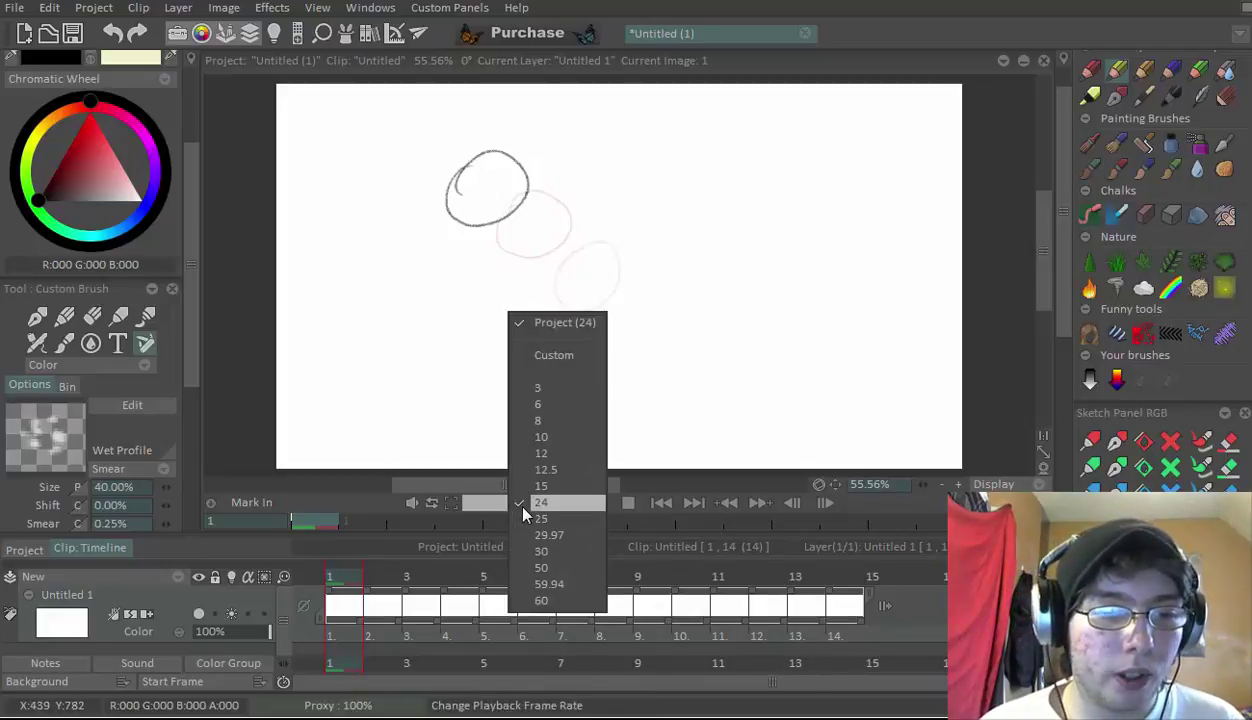
pyautogui.click(558, 518)
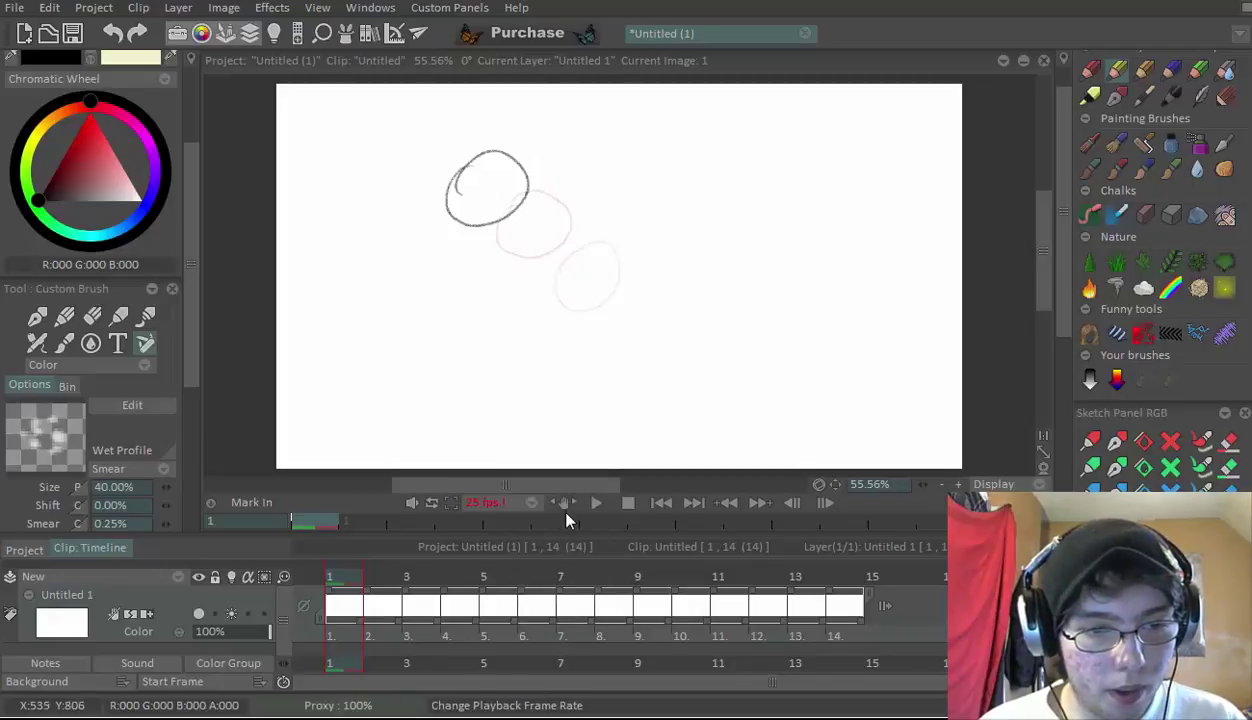
pyautogui.click(490, 502)
pyautogui.click(555, 494)
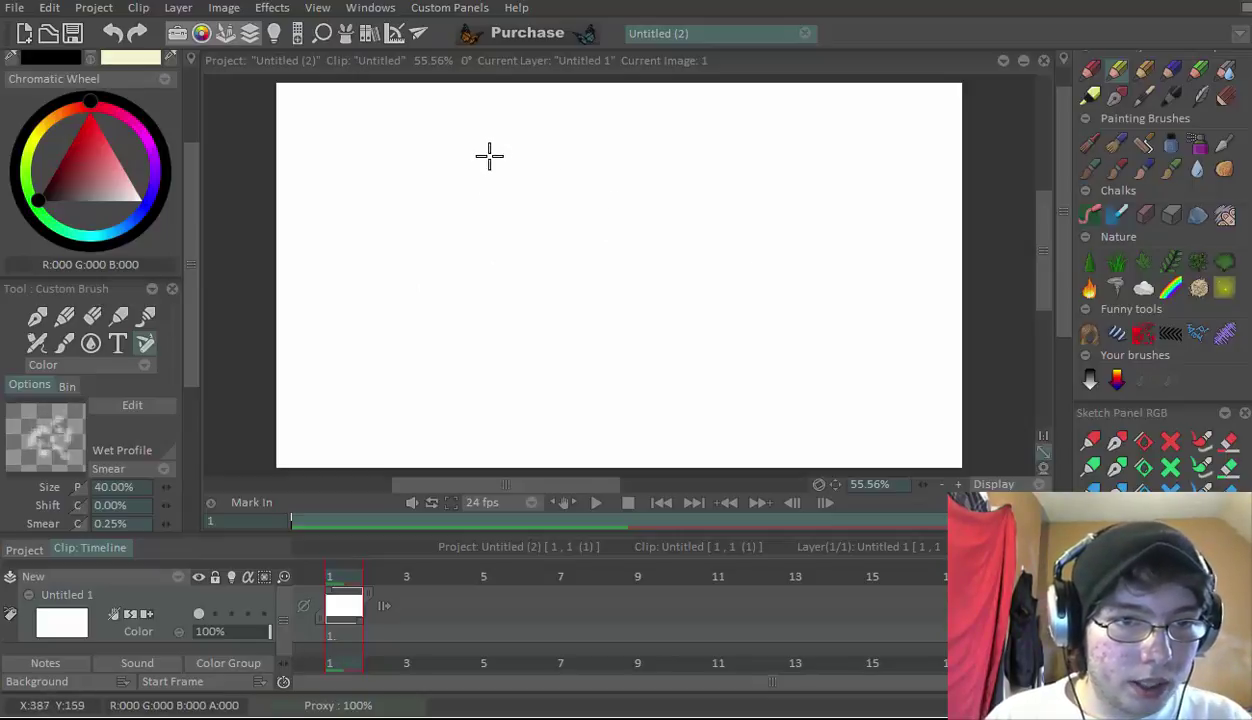
# Sketch a simple head on frame 1 with an angular outline, a short closed mouth line and a small round eye
pyautogui.moveTo(485, 140)
pyautogui.mouseDown()
pyautogui.moveTo(458, 182)
pyautogui.moveTo(500, 276)
pyautogui.moveTo(566, 283)
pyautogui.mouseUp()
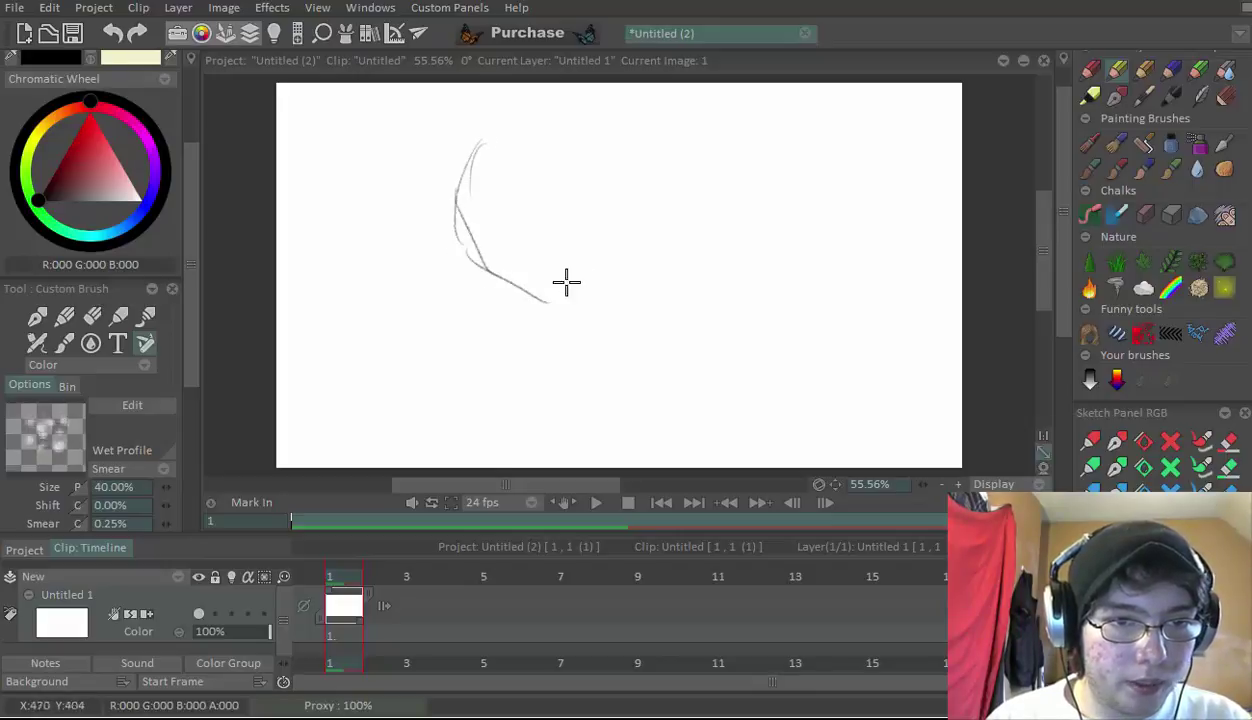
pyautogui.moveTo(571, 210)
pyautogui.mouseDown()
pyautogui.moveTo(534, 154)
pyautogui.moveTo(488, 147)
pyautogui.mouseUp()
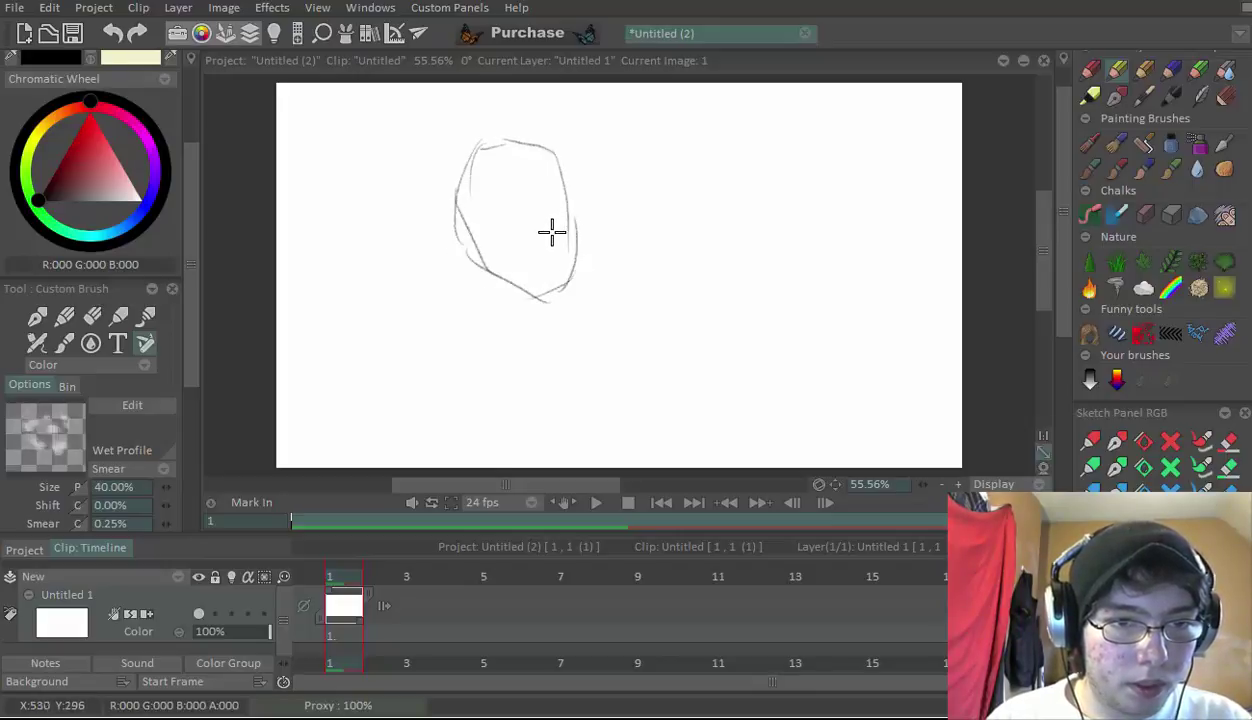
pyautogui.moveTo(568, 245); pyautogui.dragTo(547, 241)
pyautogui.moveTo(539, 190); pyautogui.dragTo(548, 193)
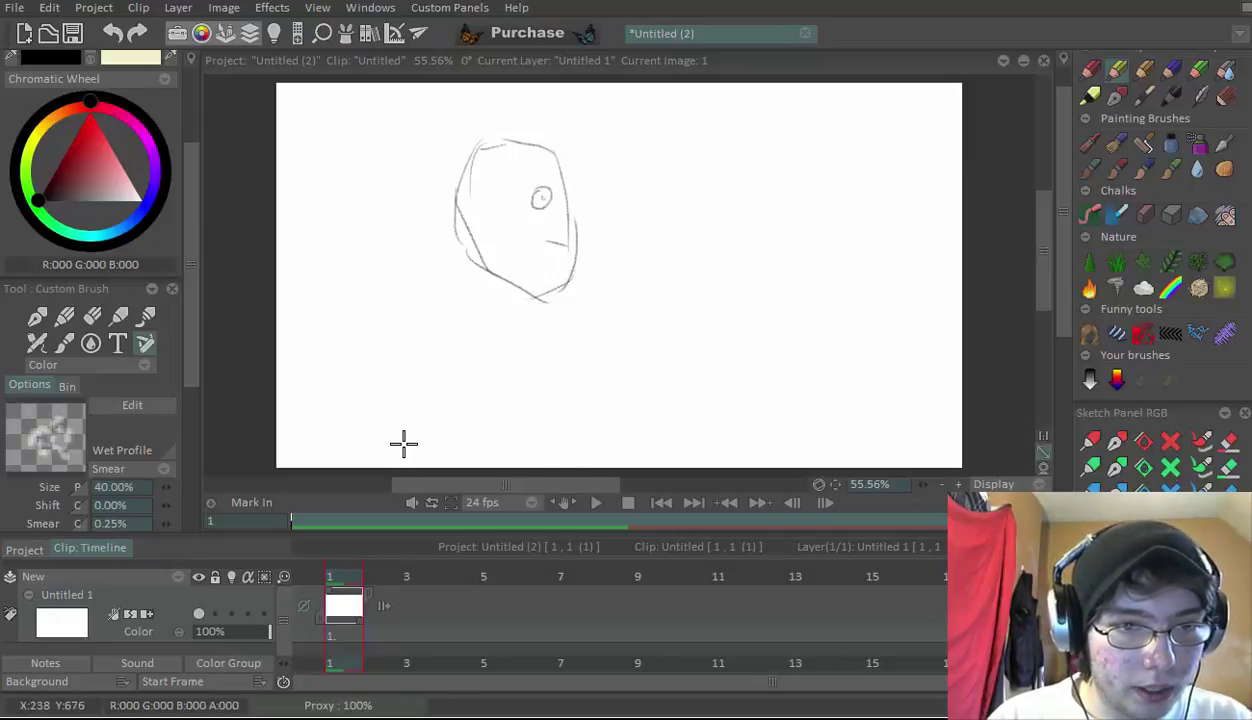
# Add a blank frame 2 and switch on the light table for all layers
pyautogui.press('Return')
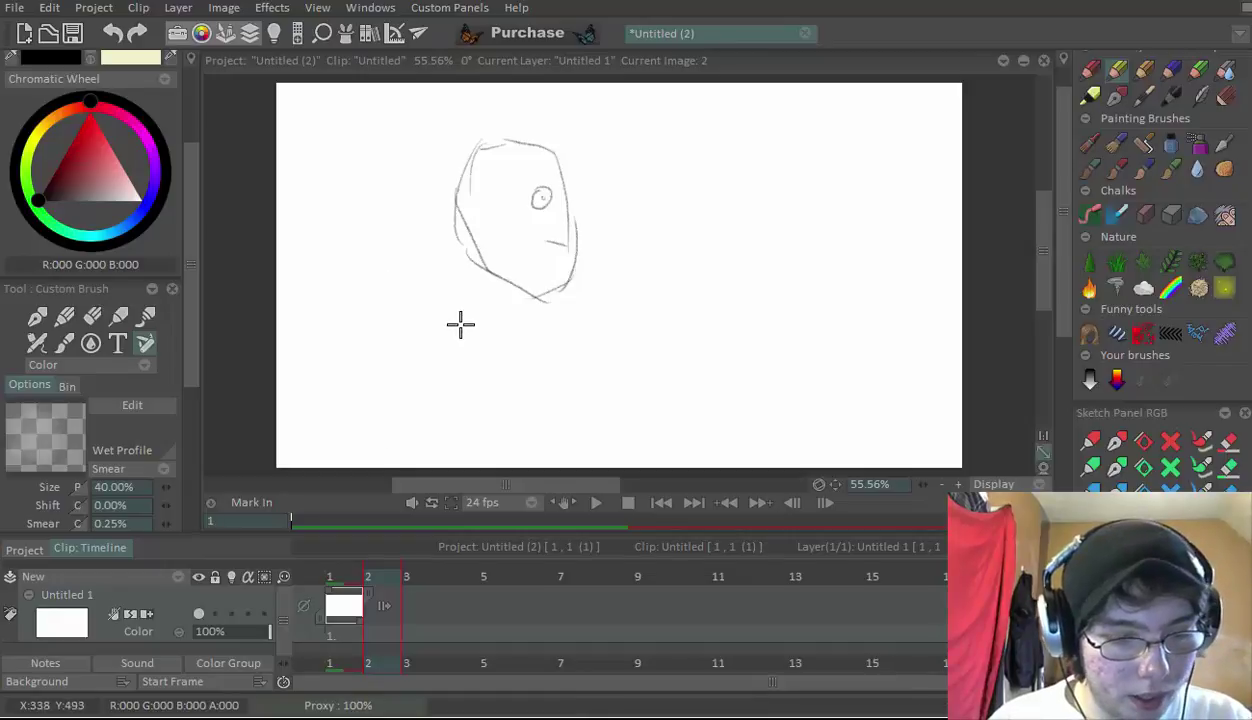
pyautogui.press('Return')
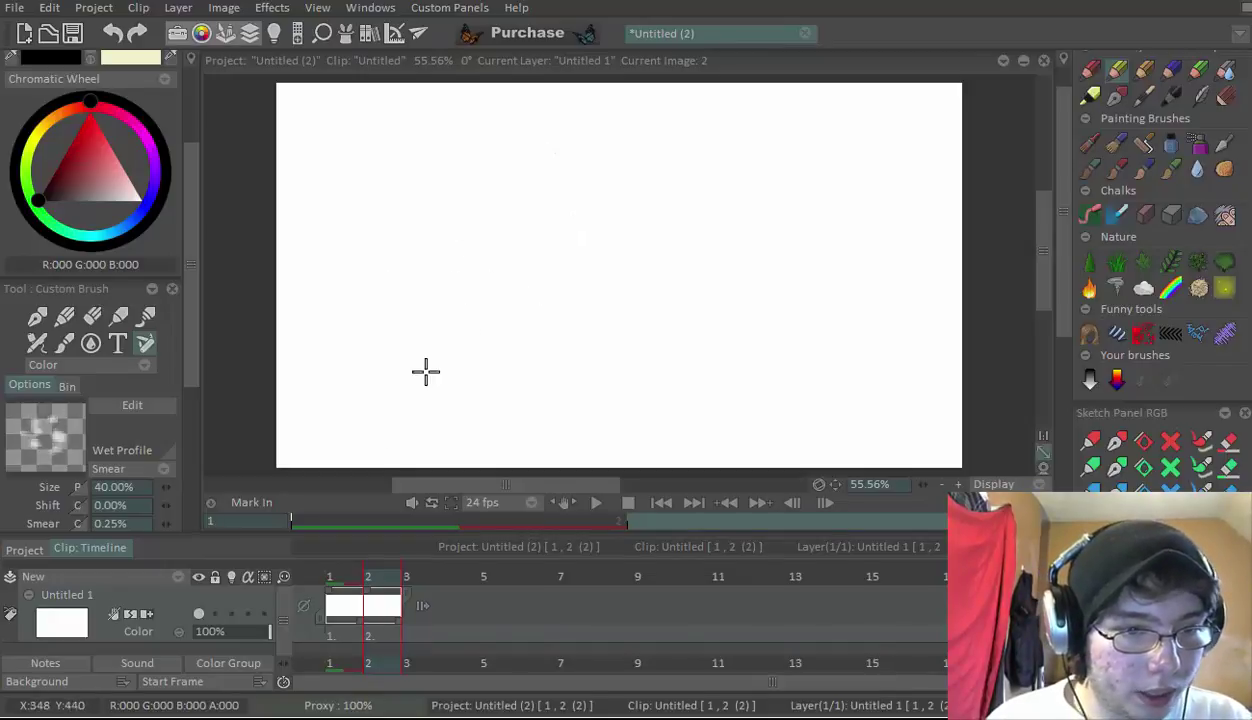
pyautogui.rightClick(229, 577)
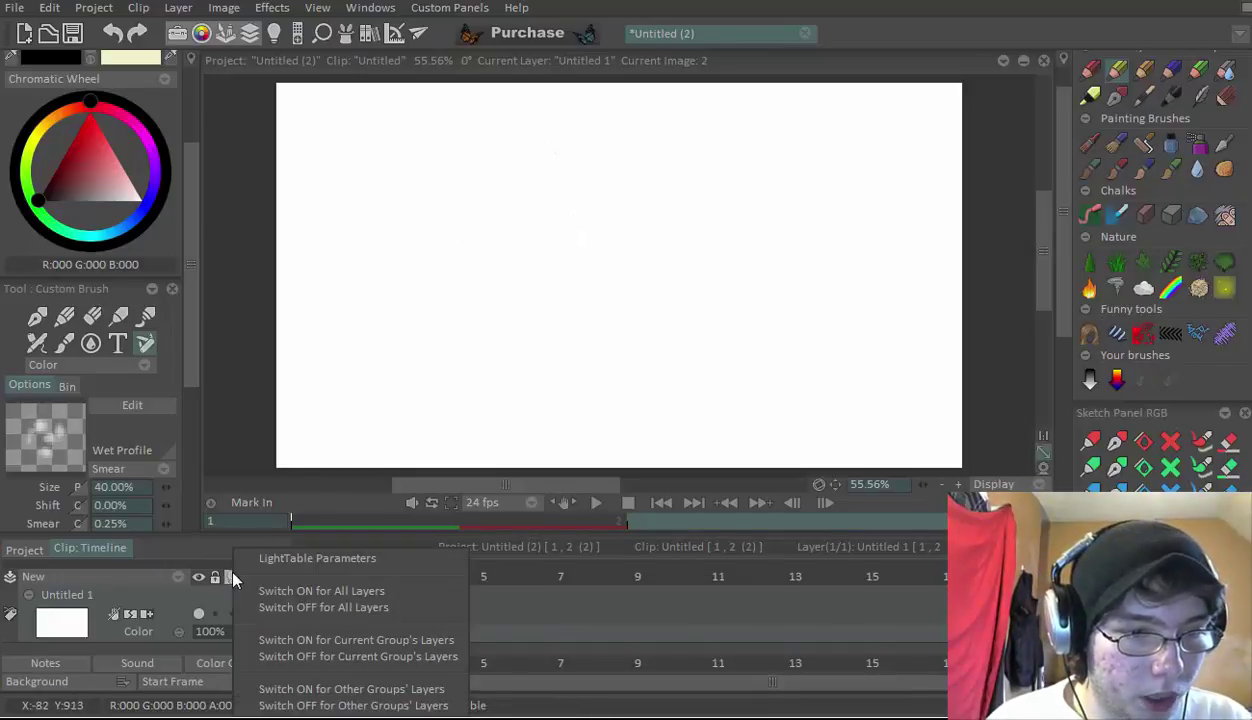
pyautogui.click(292, 594)
# Trace the head outline and eye on frame 2 over the light table image and draw a small open mouth
pyautogui.moveTo(458, 186)
pyautogui.mouseDown()
pyautogui.moveTo(489, 269)
pyautogui.moveTo(560, 292)
pyautogui.moveTo(546, 296)
pyautogui.moveTo(570, 237)
pyautogui.moveTo(554, 160)
pyautogui.moveTo(514, 141)
pyautogui.moveTo(461, 180)
pyautogui.mouseUp()
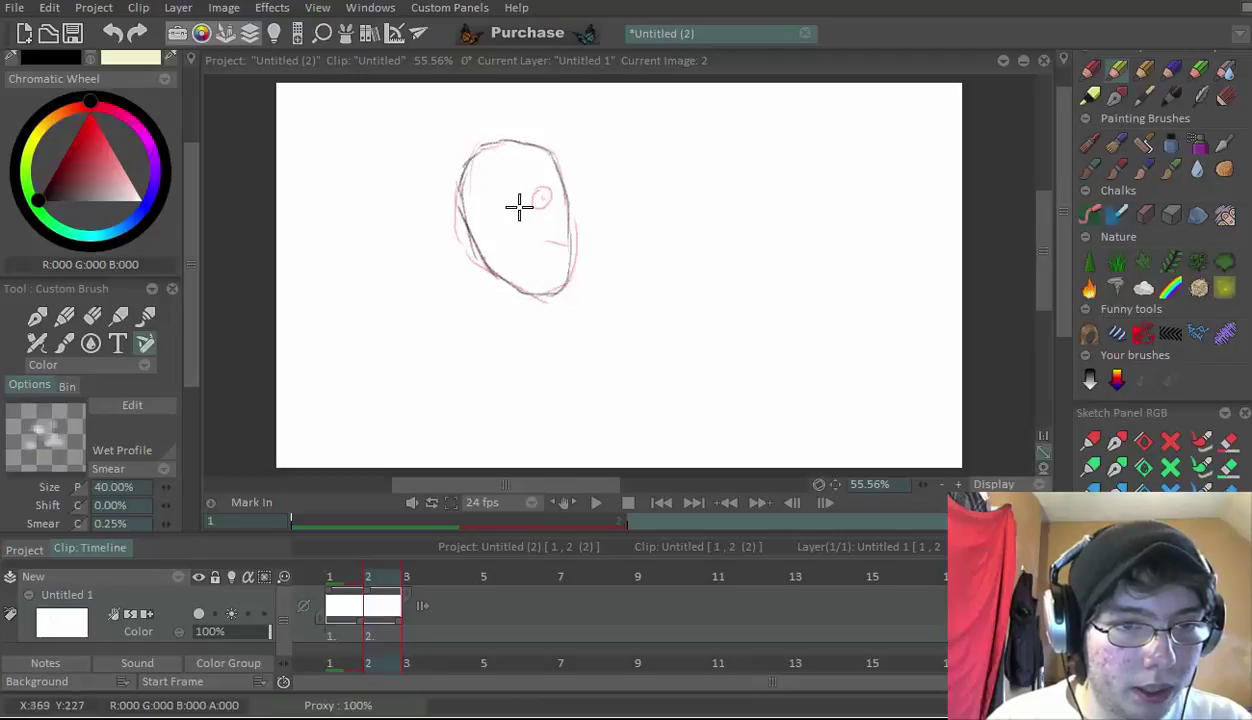
pyautogui.moveTo(544, 188); pyautogui.dragTo(546, 189)
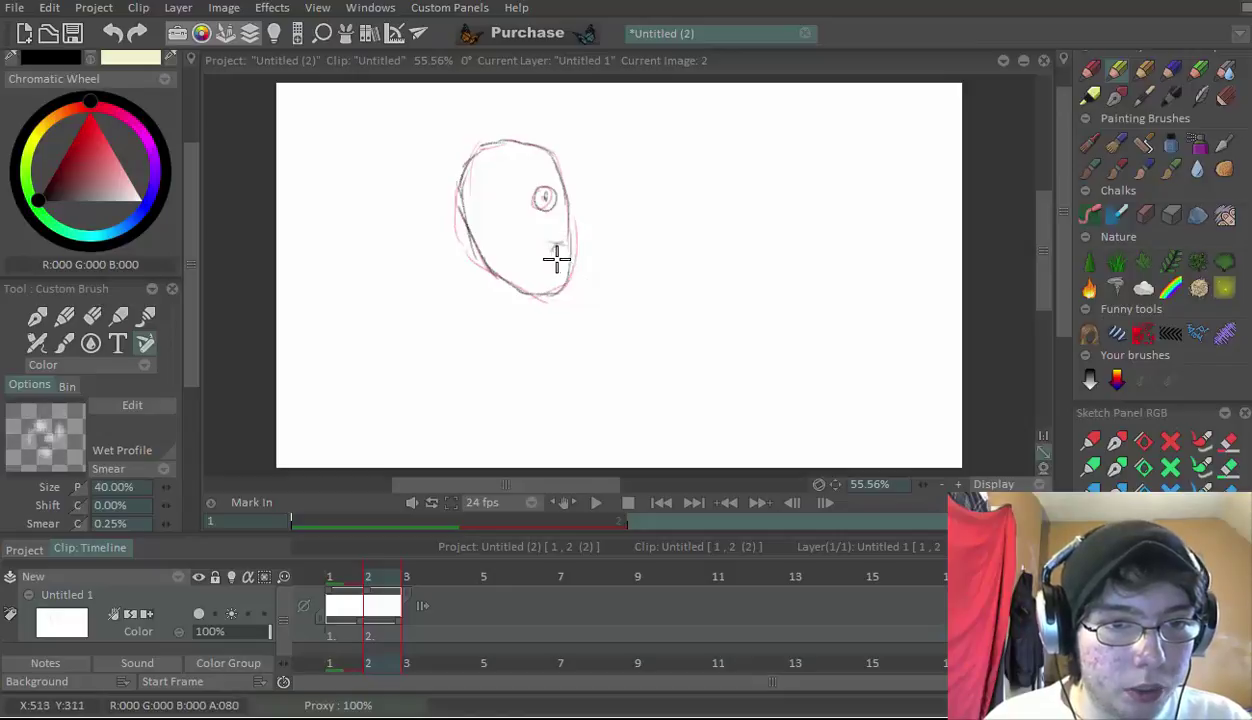
pyautogui.moveTo(565, 249); pyautogui.dragTo(574, 242)
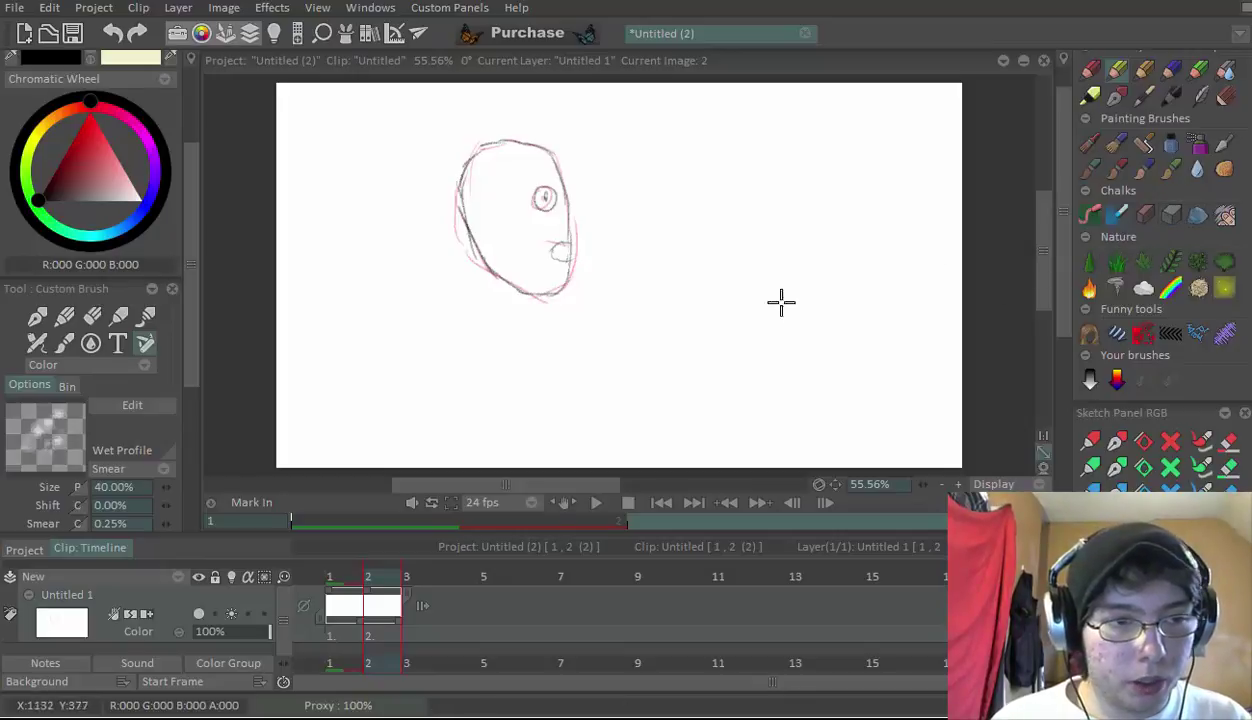
# Set the brush to Erase mode with a size of 56.40% and erase the mouth and front of the jaw on frame 2
pyautogui.click(144, 465)
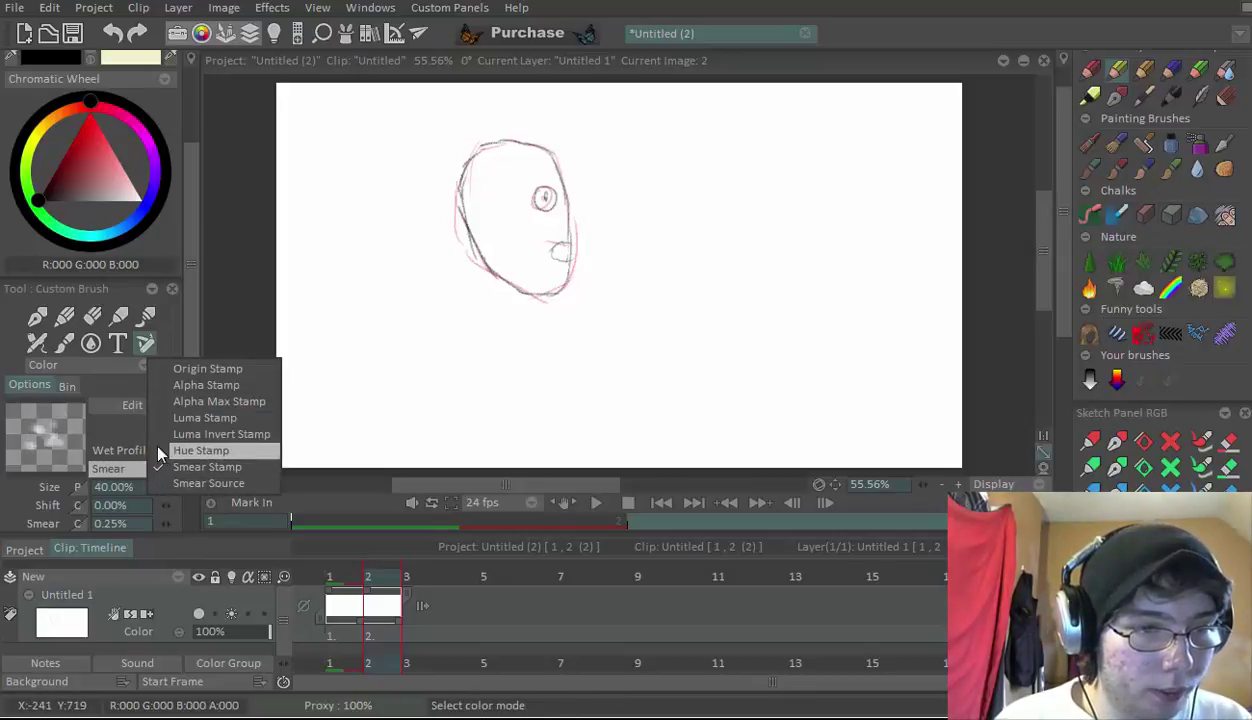
pyautogui.click(105, 362)
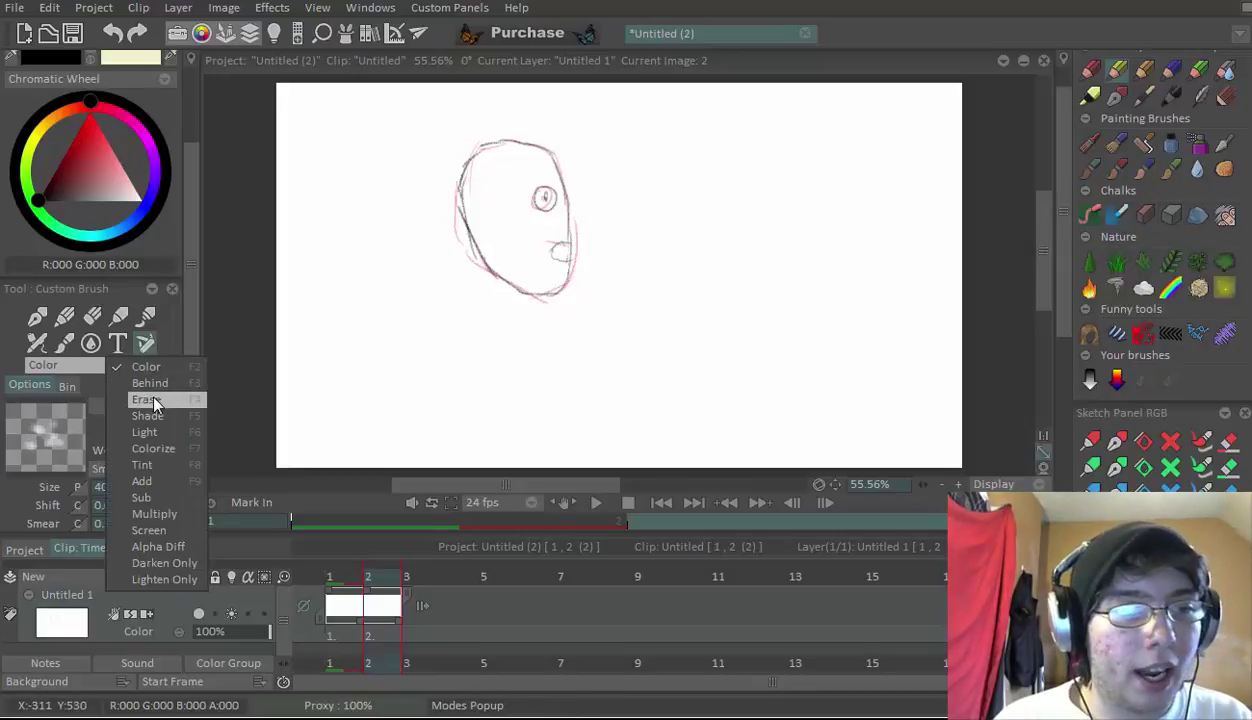
pyautogui.click(146, 399)
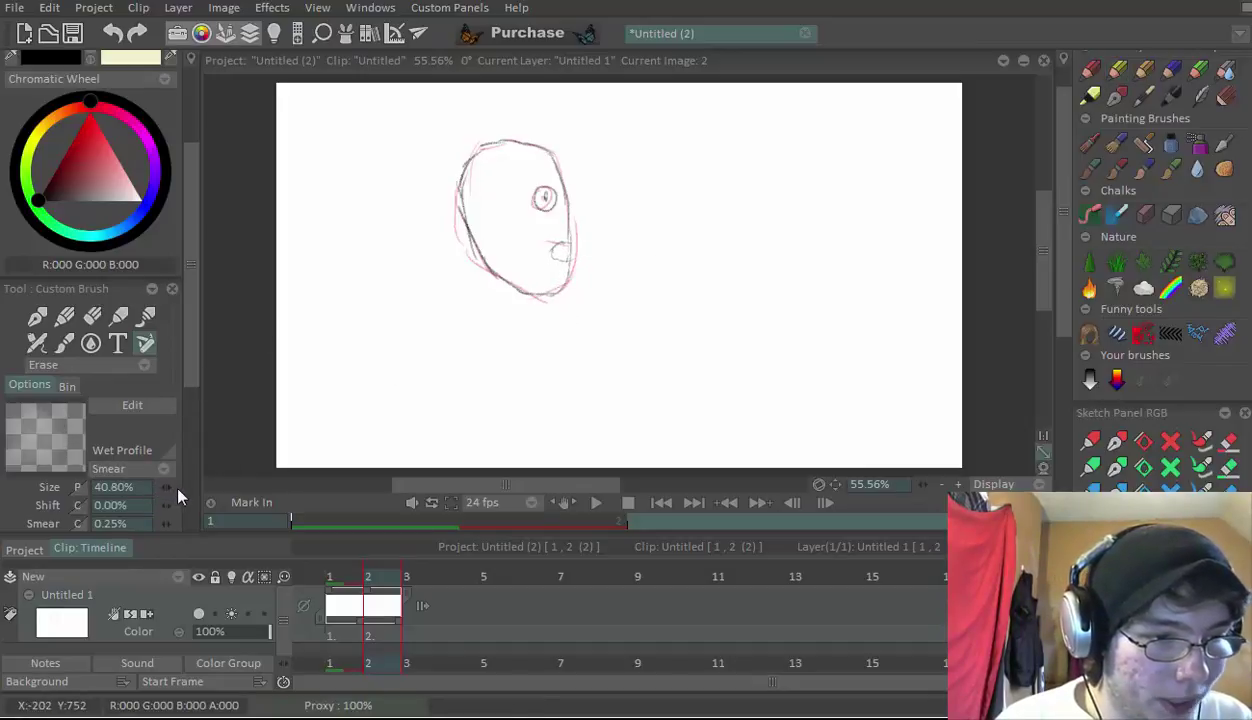
pyautogui.scroll(1, 163, 485)
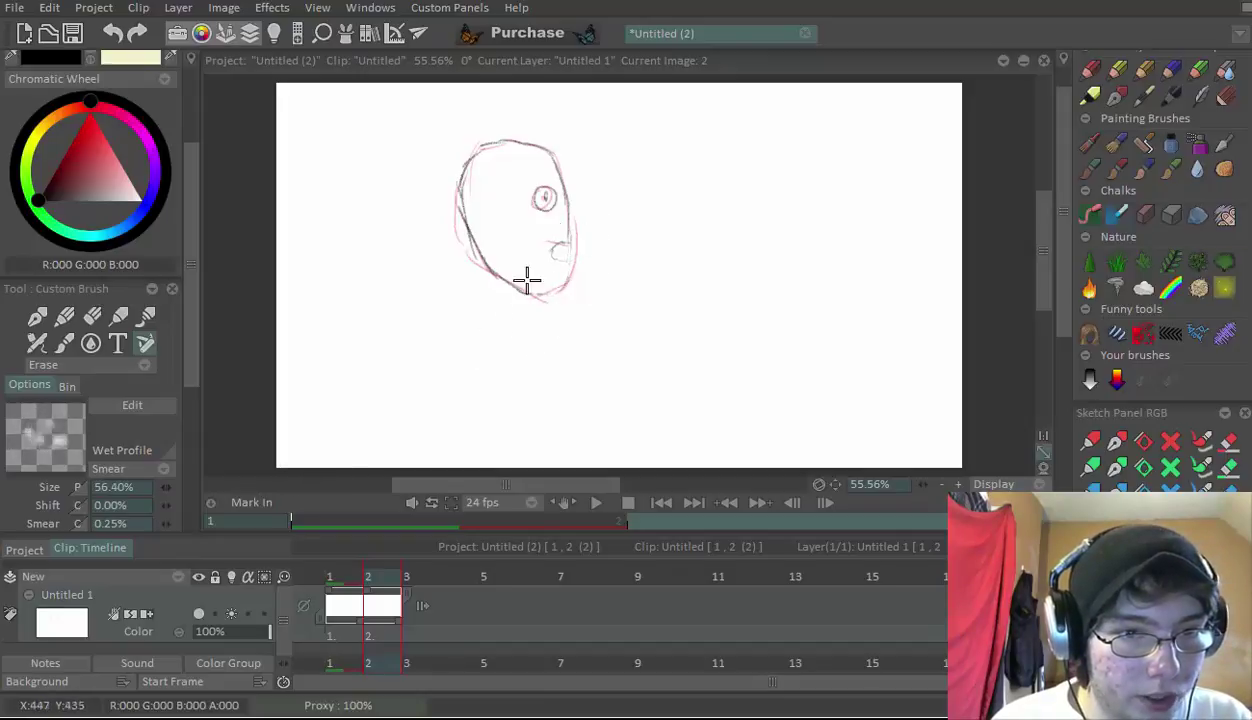
pyautogui.moveTo(562, 246)
pyautogui.mouseDown()
pyautogui.moveTo(528, 273)
pyautogui.moveTo(589, 222)
pyautogui.moveTo(540, 262)
pyautogui.moveTo(562, 258)
pyautogui.moveTo(575, 222)
pyautogui.moveTo(590, 308)
pyautogui.mouseUp()
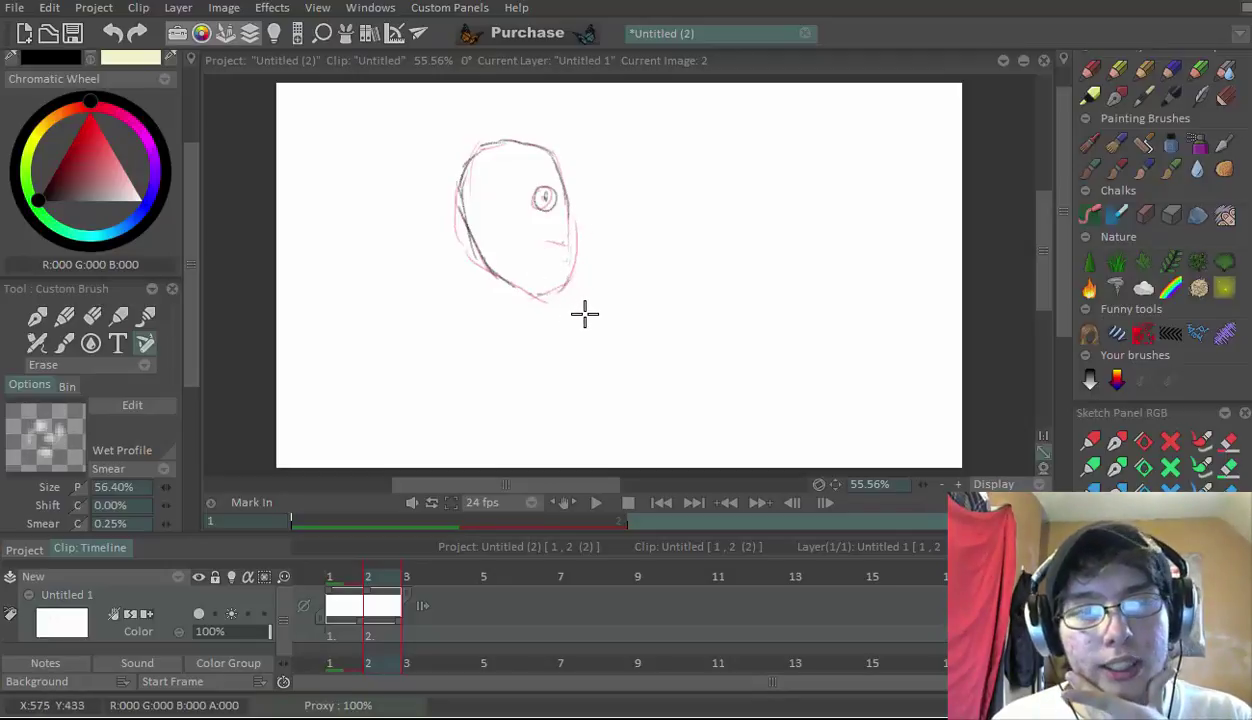
# Return the brush to Color mode and redraw the frame 2 face with a lowered jaw and an open mouth
pyautogui.click(120, 368)
pyautogui.click(183, 320)
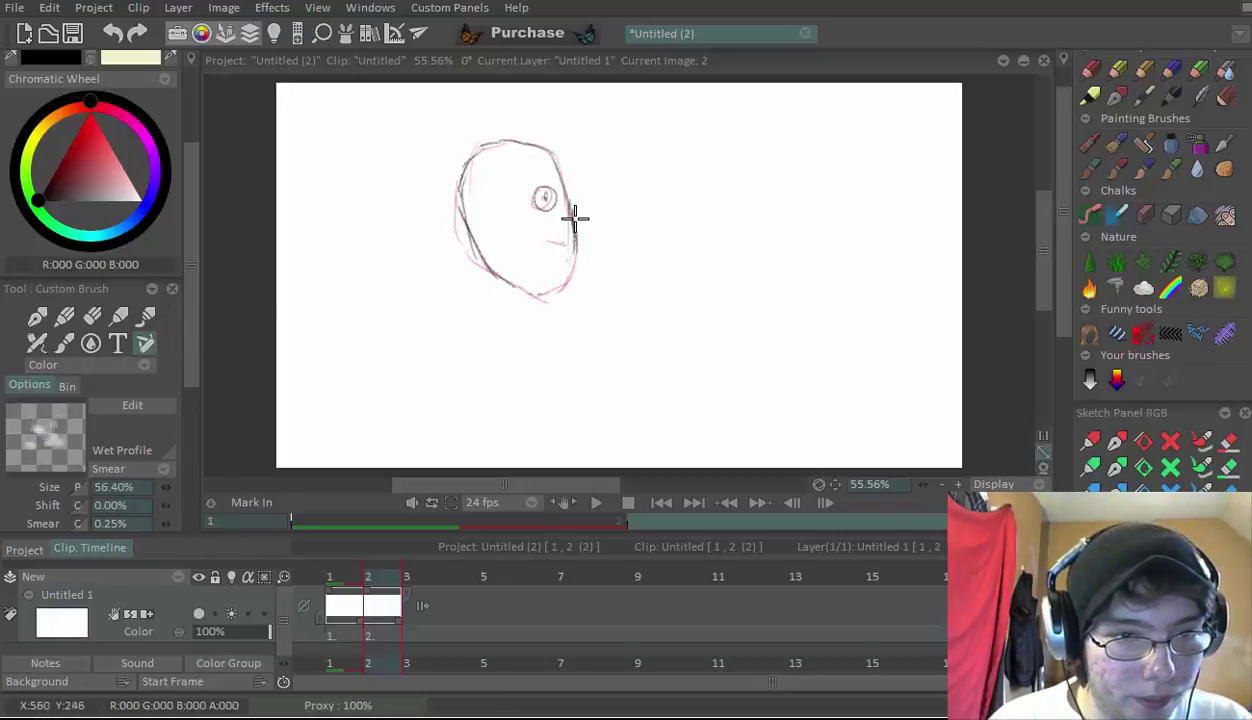
pyautogui.moveTo(575, 218)
pyautogui.mouseDown()
pyautogui.moveTo(577, 268)
pyautogui.moveTo(553, 299)
pyautogui.moveTo(522, 297)
pyautogui.moveTo(516, 276)
pyautogui.moveTo(575, 257)
pyautogui.mouseUp()
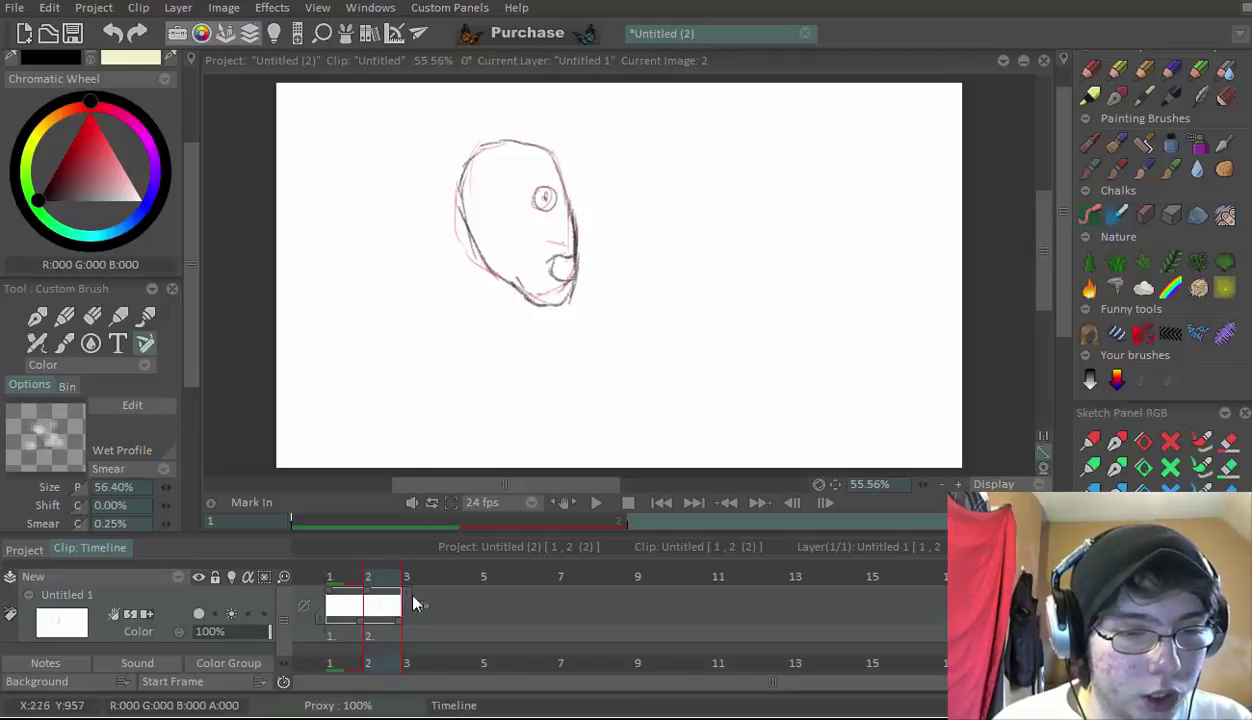
# Flip back through the frames to compare the two head poses and clear the head drawing from frame 1
pyautogui.click(427, 572)
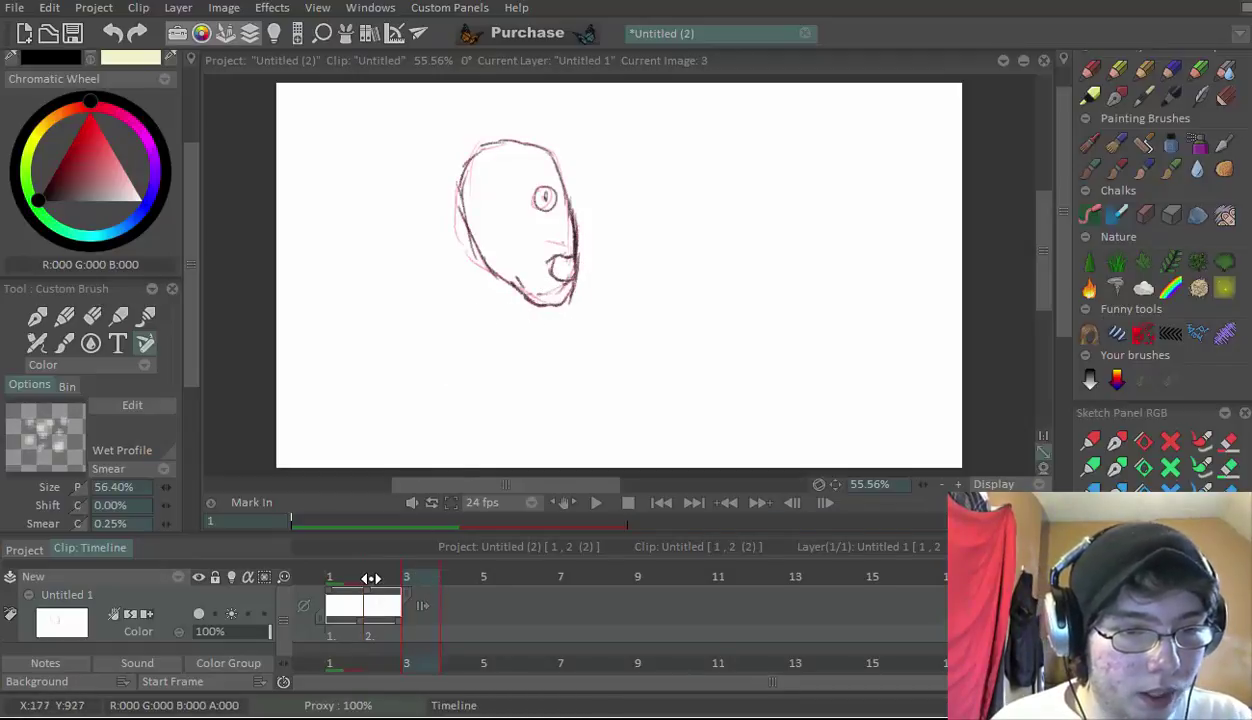
pyautogui.click(382, 580)
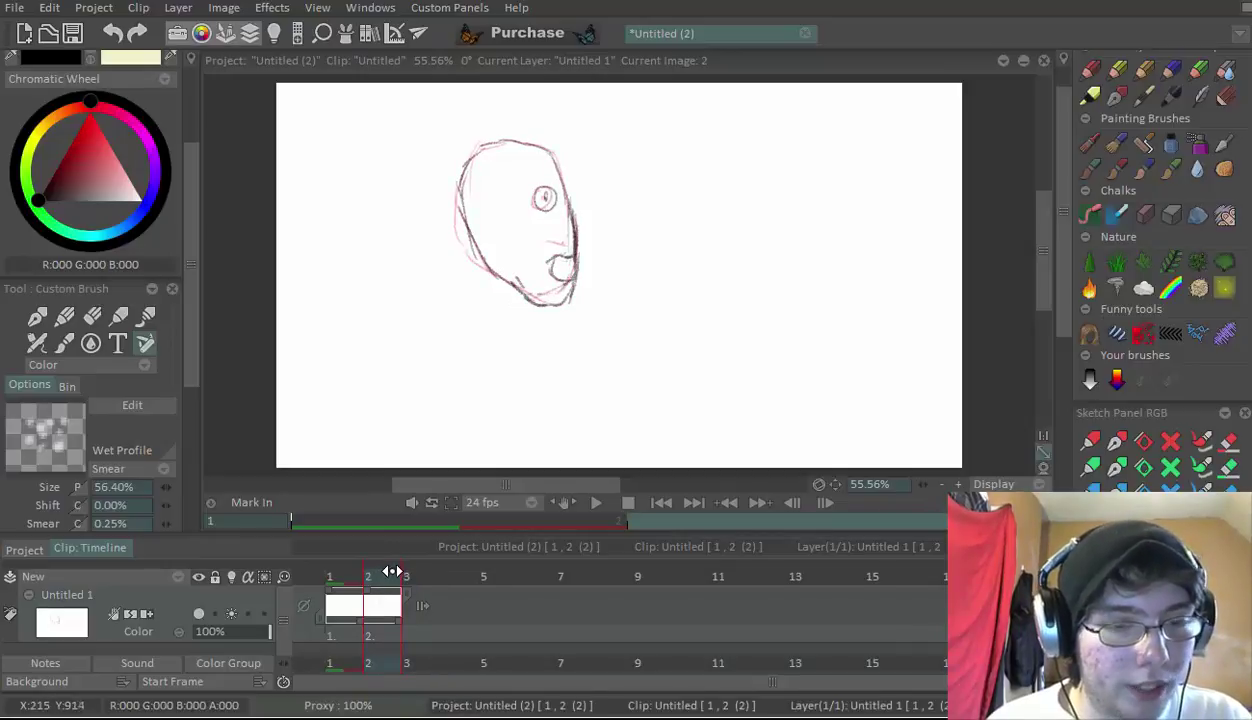
pyautogui.click(345, 576)
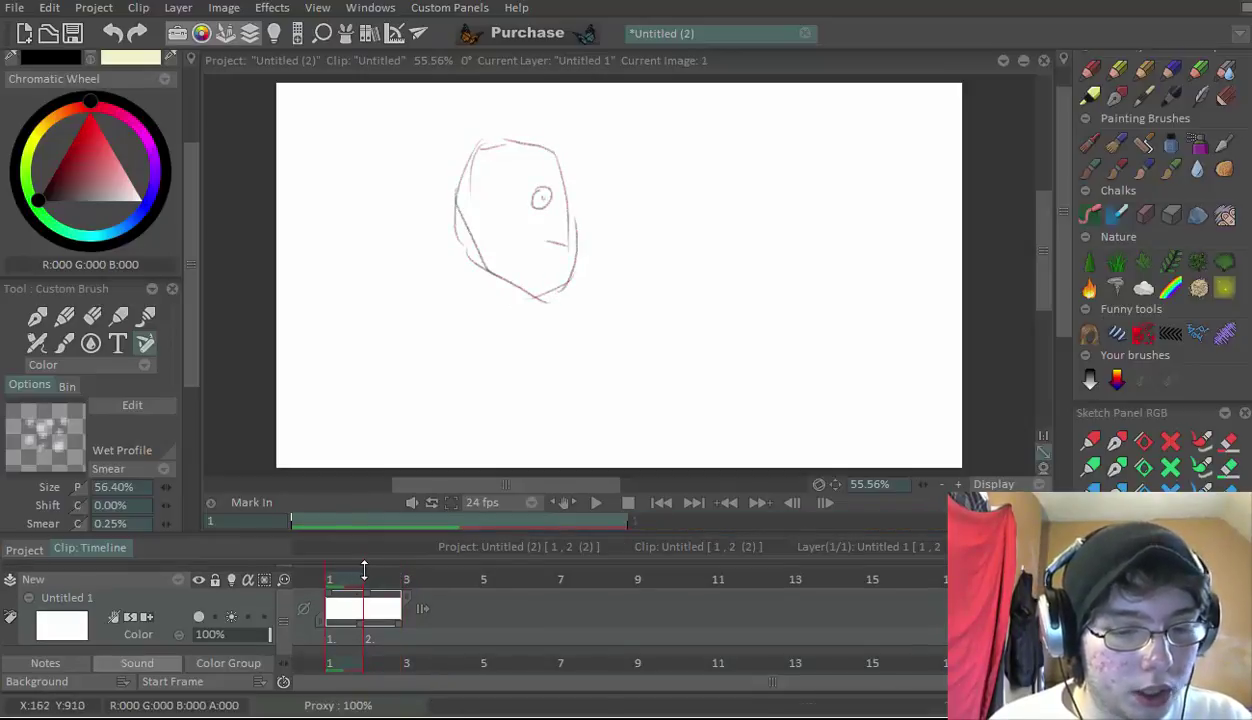
pyautogui.press('BackSpace')
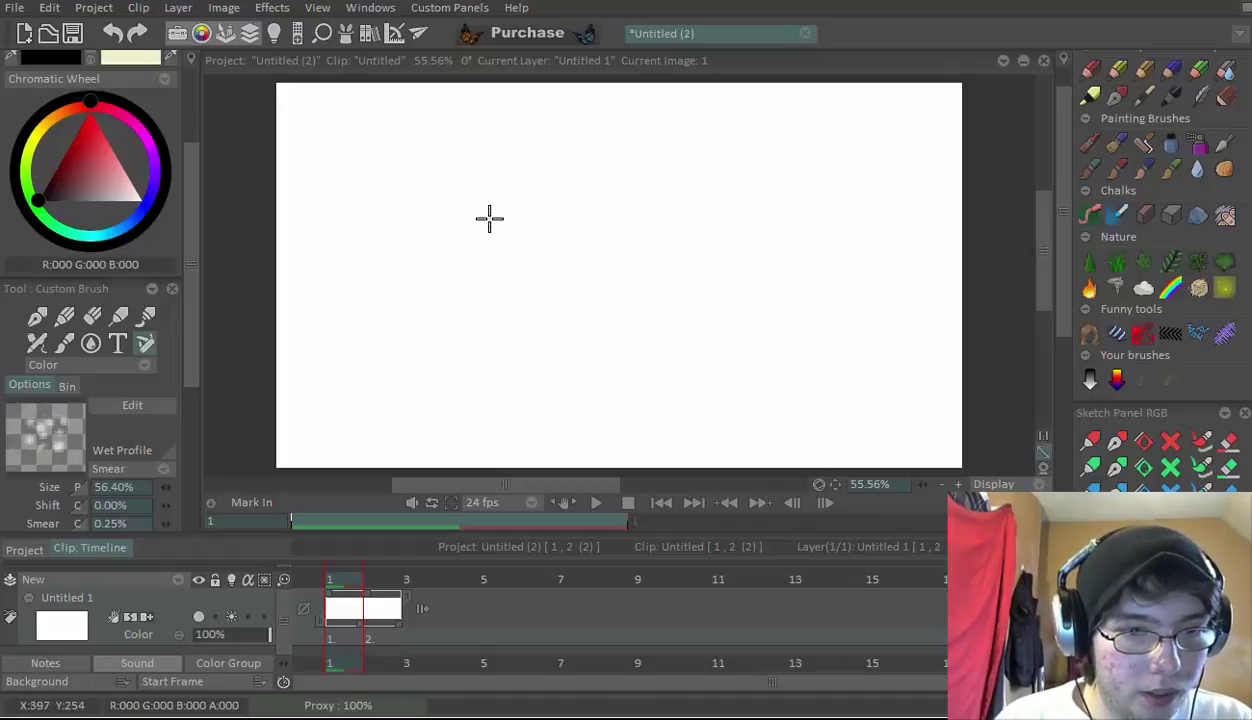
# Undo the thick test circle, set the brush size to 41% and draw a ball in the upper-left area of frame 1
pyautogui.moveTo(489, 218); pyautogui.dragTo(518, 212)
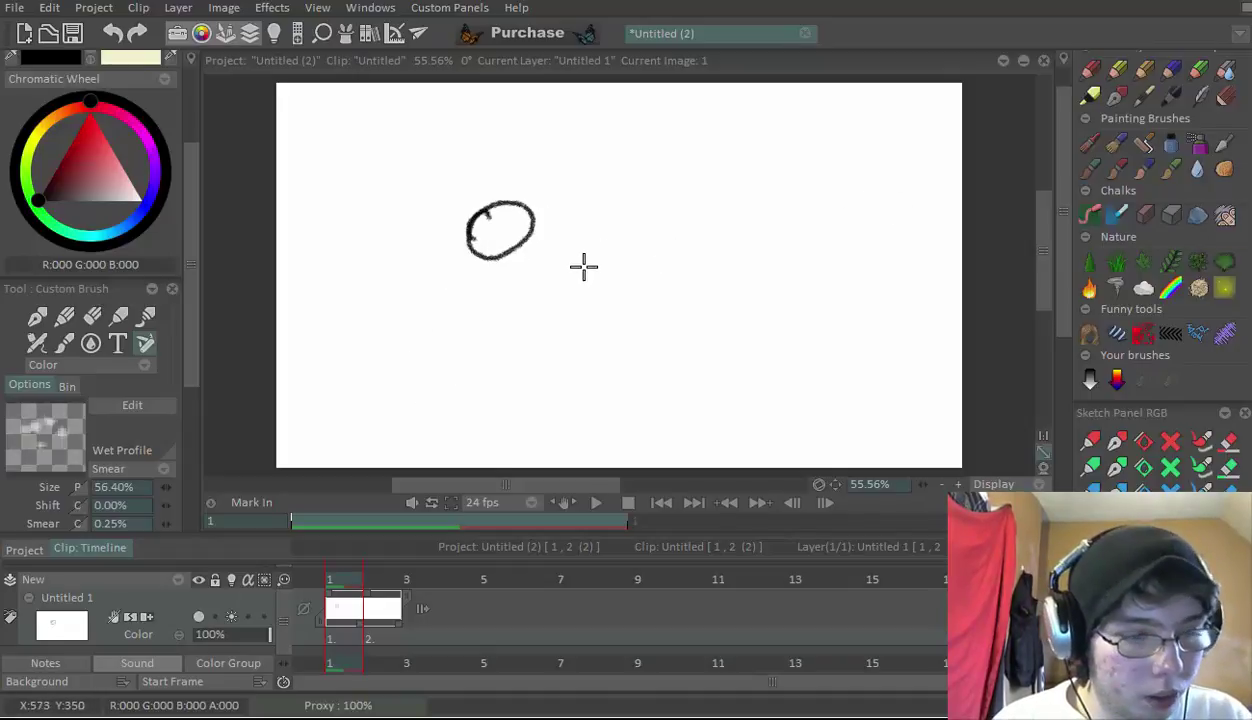
pyautogui.hotkey('ctrl', 'z')
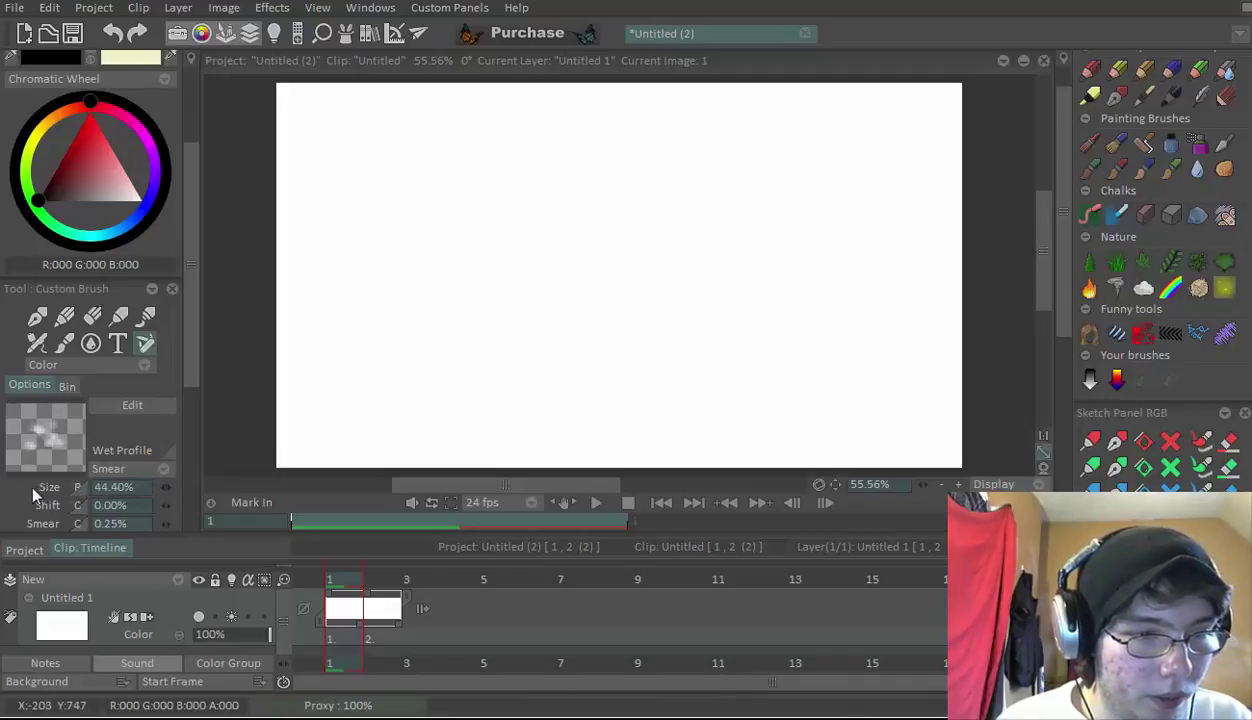
pyautogui.click(153, 490)
pyautogui.moveTo(433, 162); pyautogui.dragTo(475, 184)
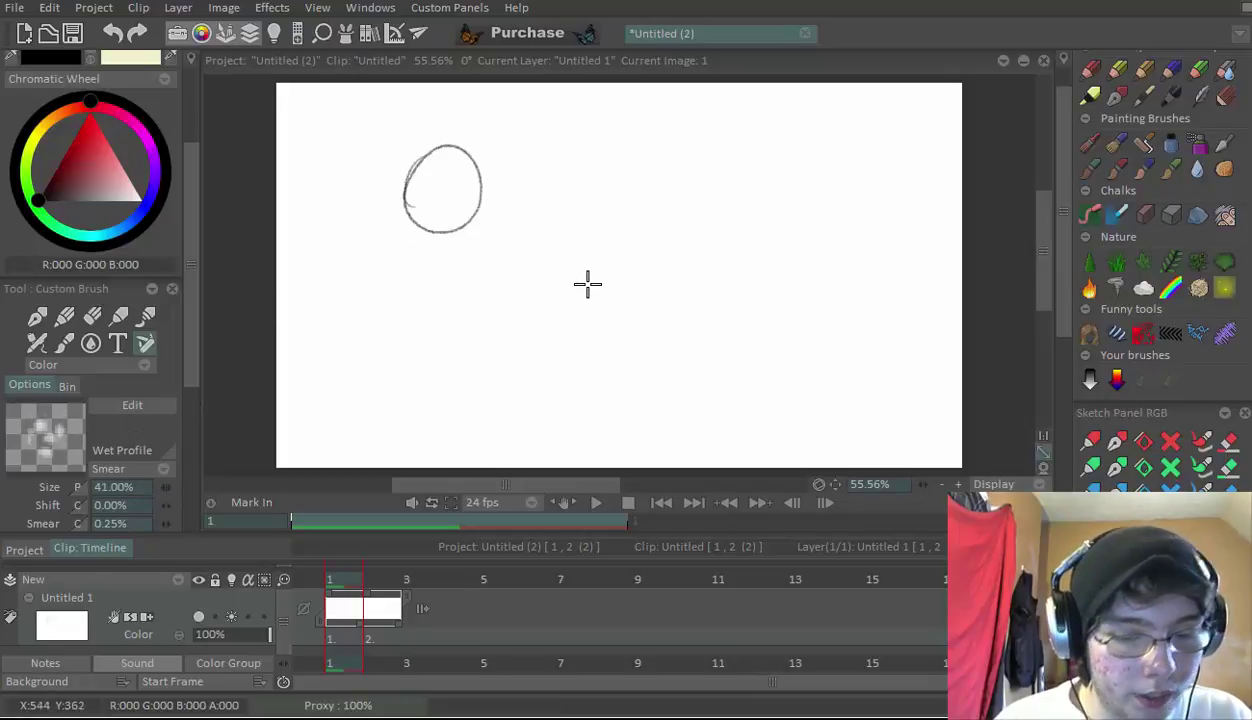
# Draw the ball on frames 2, 3 and 4, each one lower and further right along a diagonal fall
pyautogui.press('Right')
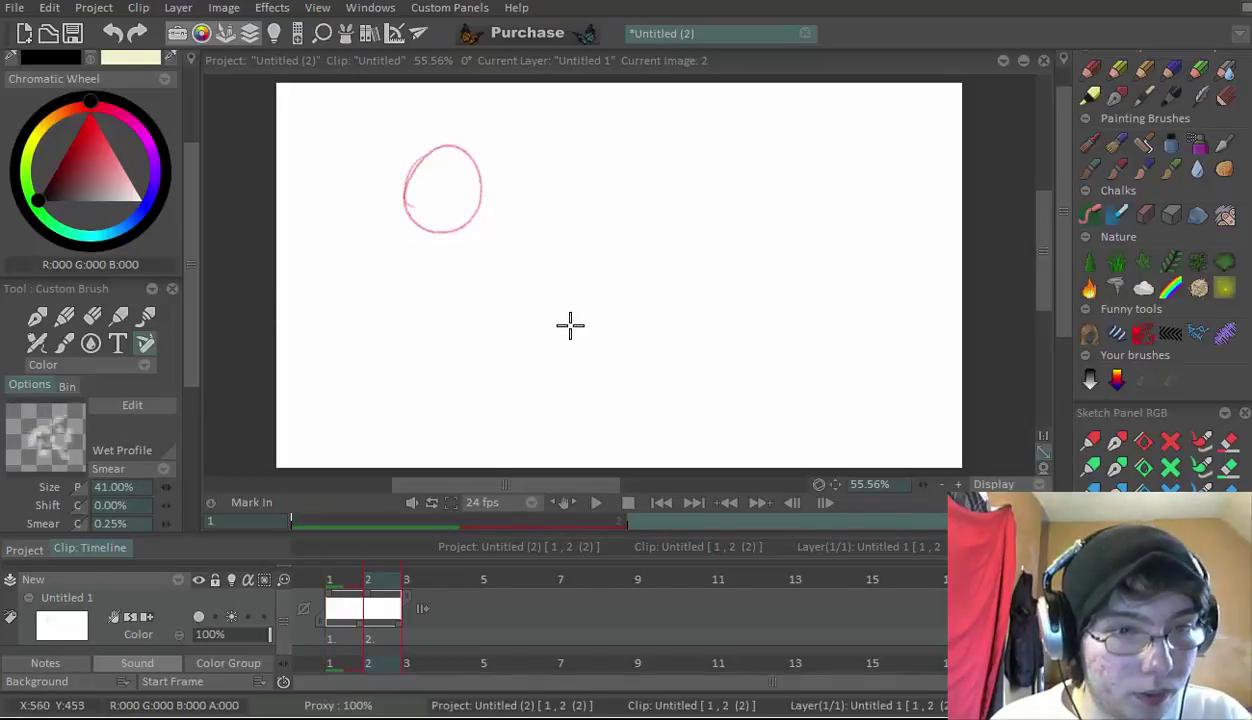
pyautogui.moveTo(463, 222)
pyautogui.mouseDown()
pyautogui.moveTo(528, 249)
pyautogui.moveTo(495, 203)
pyautogui.mouseUp()
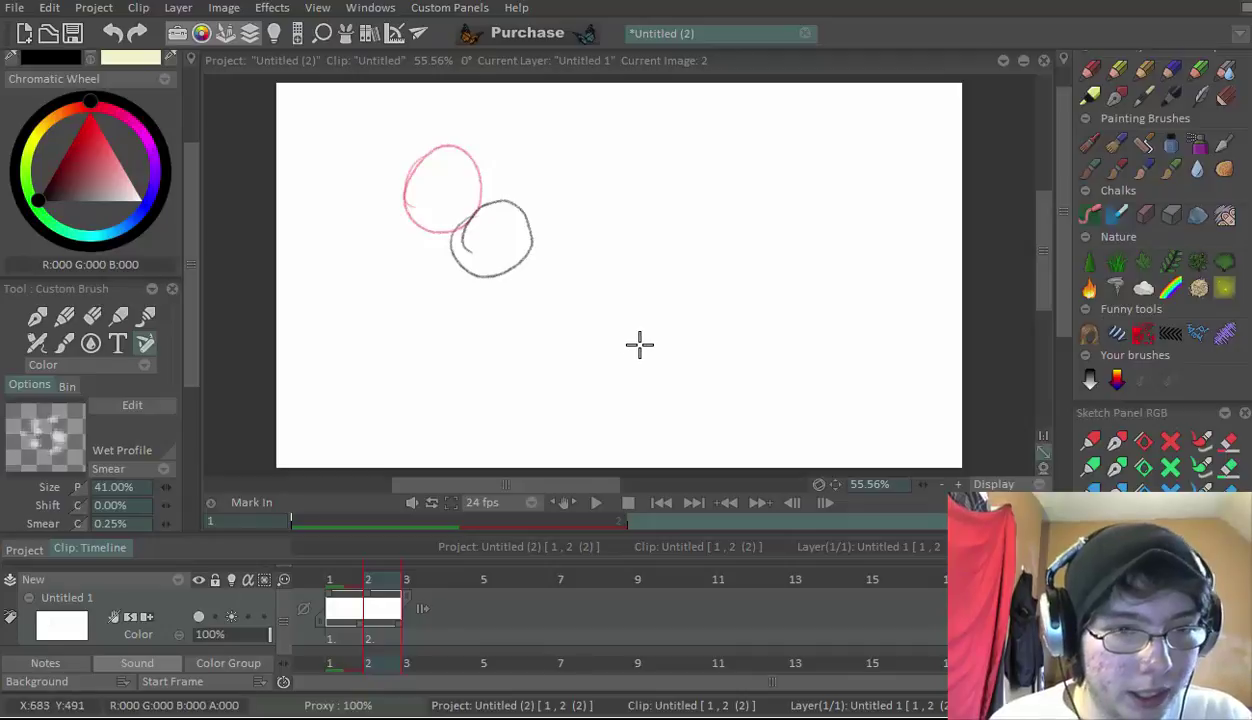
pyautogui.press('Right')
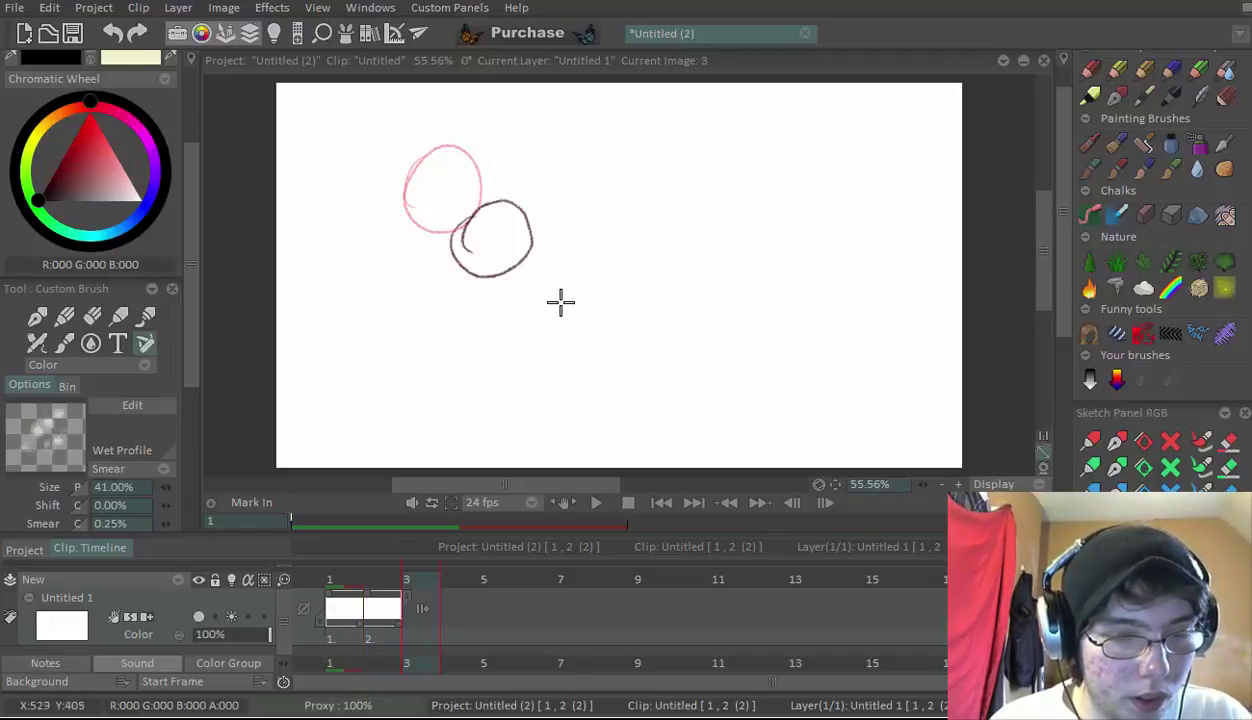
pyautogui.moveTo(528, 321); pyautogui.dragTo(575, 300)
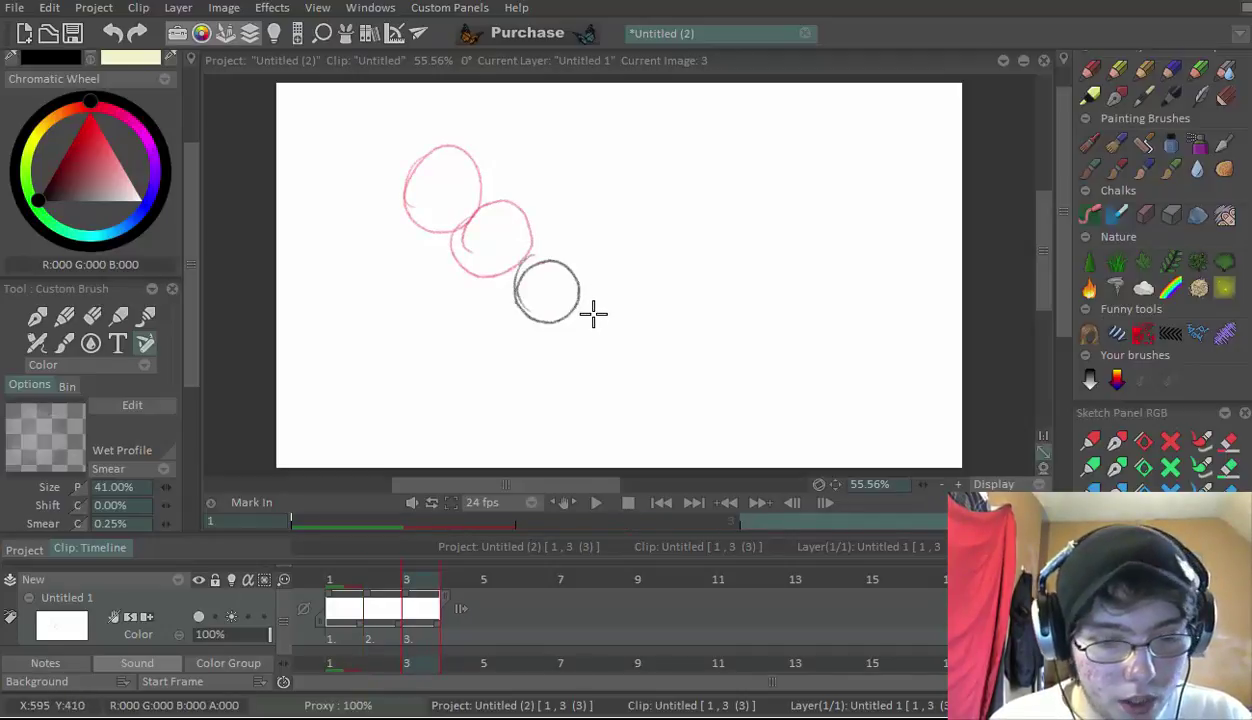
pyautogui.press('Right')
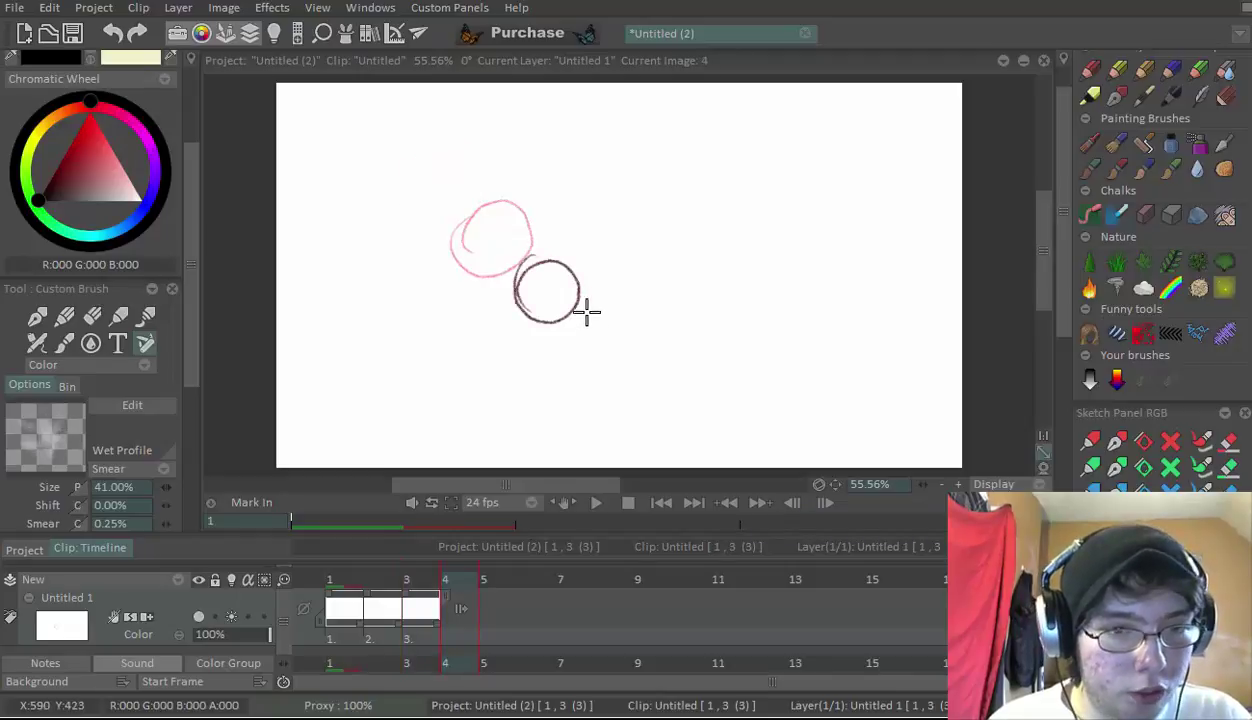
pyautogui.moveTo(576, 314); pyautogui.dragTo(588, 306)
# Draw the ball lower on frame 5 and as a wide, flattened shape hitting the ground on frame 6
pyautogui.press('Right')
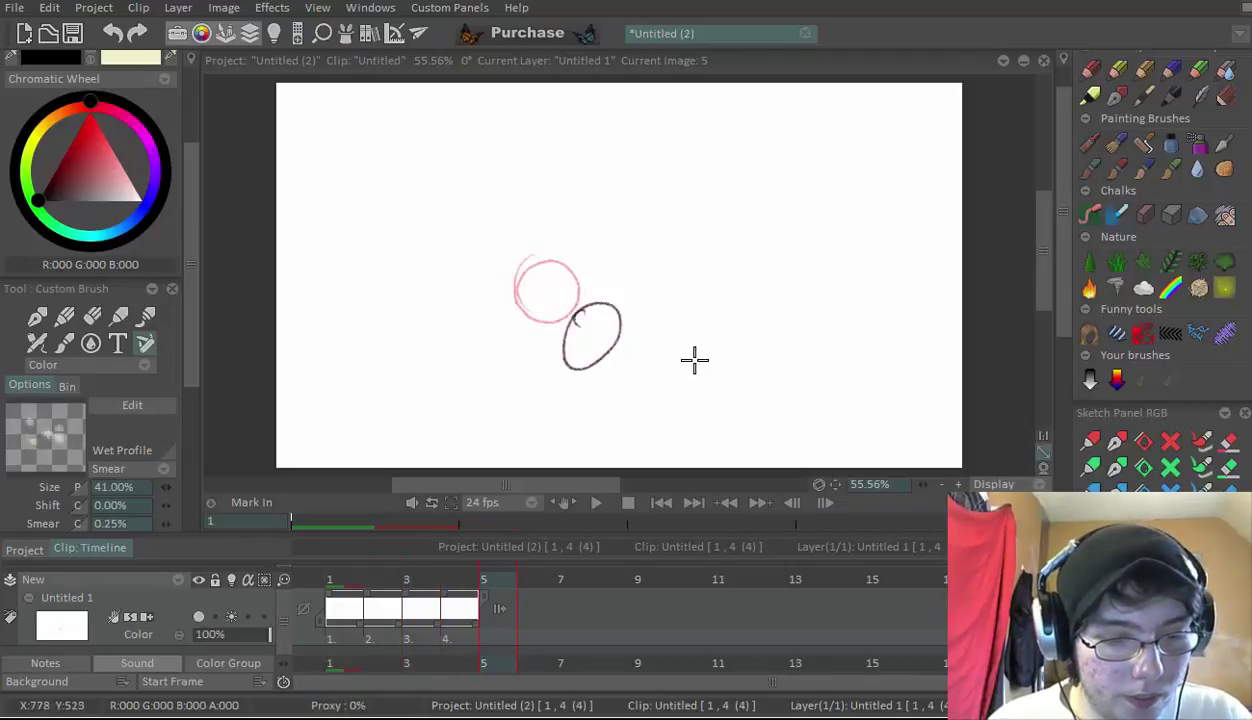
pyautogui.click(620, 367)
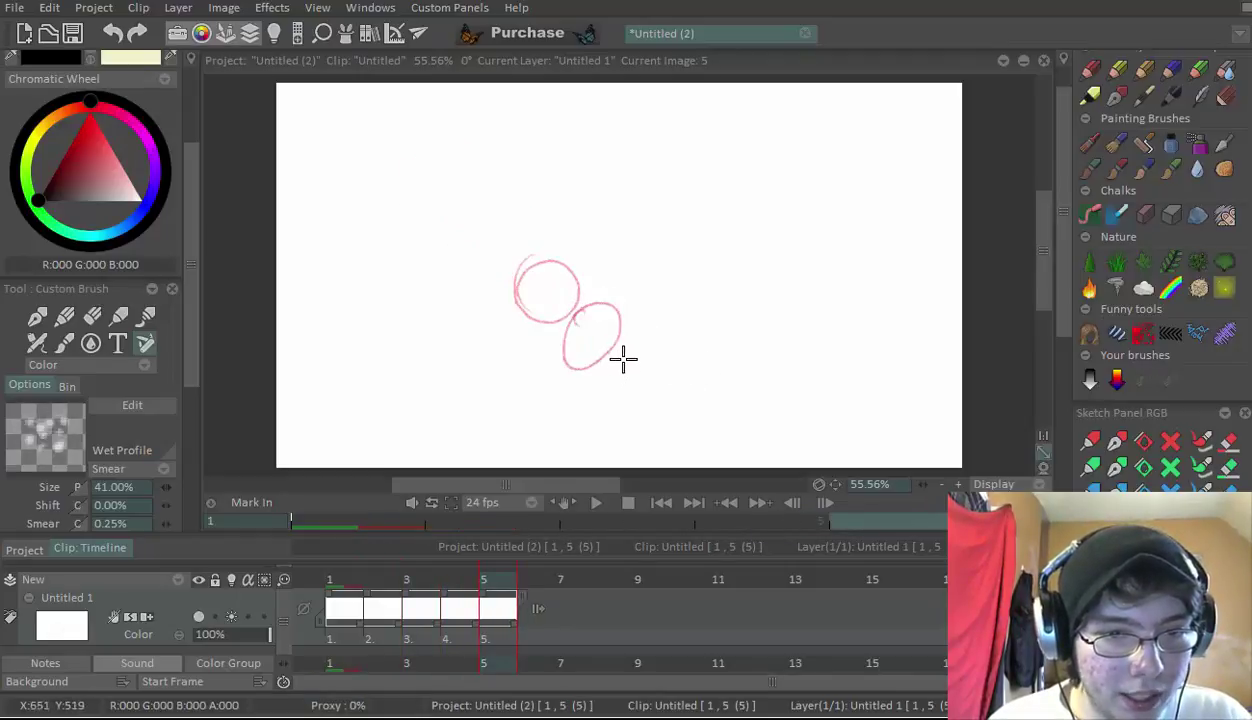
pyautogui.moveTo(615, 352)
pyautogui.mouseDown()
pyautogui.moveTo(658, 367)
pyautogui.moveTo(664, 402)
pyautogui.moveTo(616, 397)
pyautogui.moveTo(599, 412)
pyautogui.moveTo(695, 422)
pyautogui.moveTo(714, 400)
pyautogui.moveTo(677, 385)
pyautogui.moveTo(612, 396)
pyautogui.mouseUp()
pyautogui.press('Right')
pyautogui.click(660, 392)
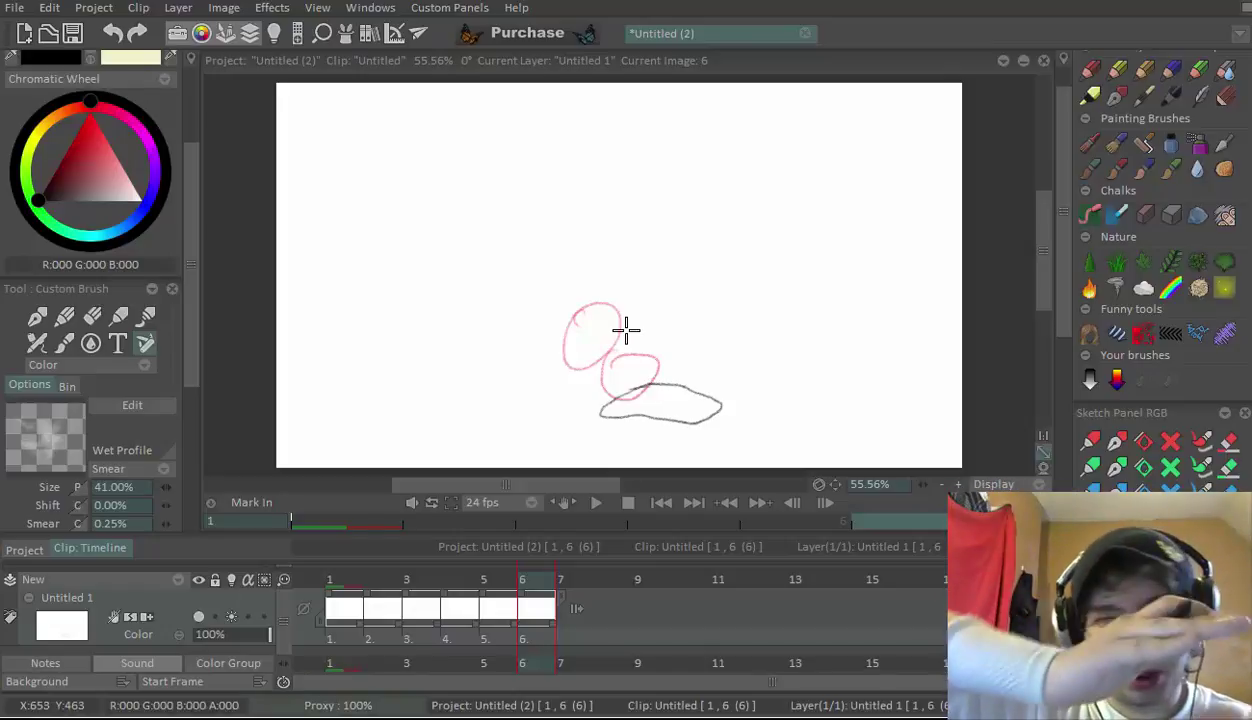
# Draw the ball stretching diagonally off the ground on frame 7 and rising as a tilted oval on frame 8
pyautogui.press('Right')
pyautogui.click(697, 391)
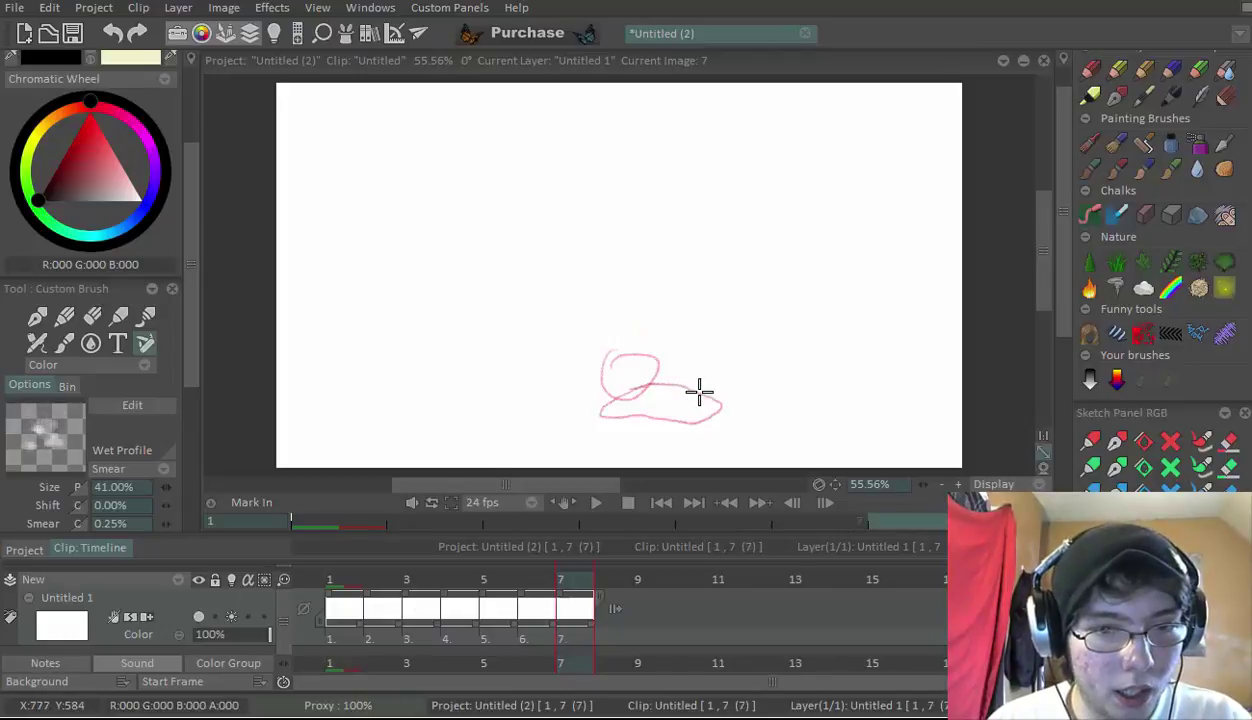
pyautogui.moveTo(656, 393)
pyautogui.mouseDown()
pyautogui.moveTo(731, 352)
pyautogui.moveTo(720, 382)
pyautogui.moveTo(689, 402)
pyautogui.moveTo(622, 406)
pyautogui.moveTo(705, 399)
pyautogui.moveTo(726, 371)
pyautogui.mouseUp()
pyautogui.press('Right')
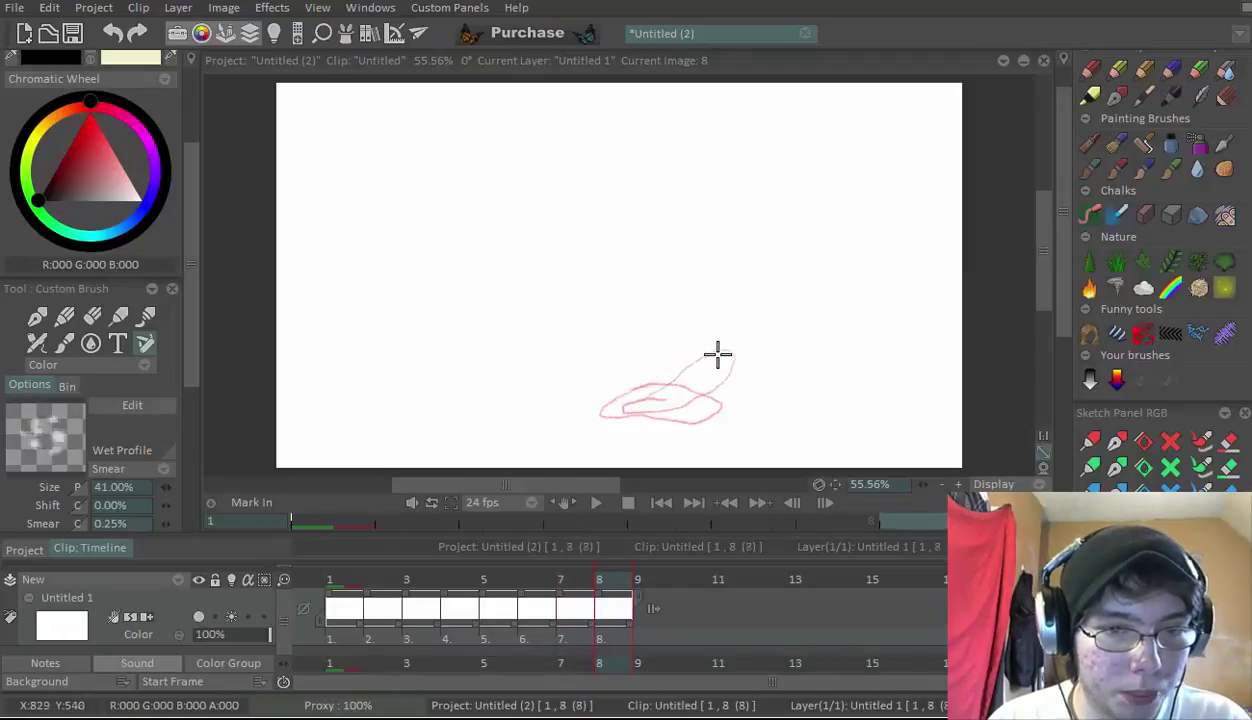
pyautogui.moveTo(700, 322)
pyautogui.mouseDown()
pyautogui.moveTo(691, 381)
pyautogui.moveTo(758, 342)
pyautogui.moveTo(772, 315)
pyautogui.moveTo(759, 288)
pyautogui.moveTo(700, 305)
pyautogui.mouseUp()
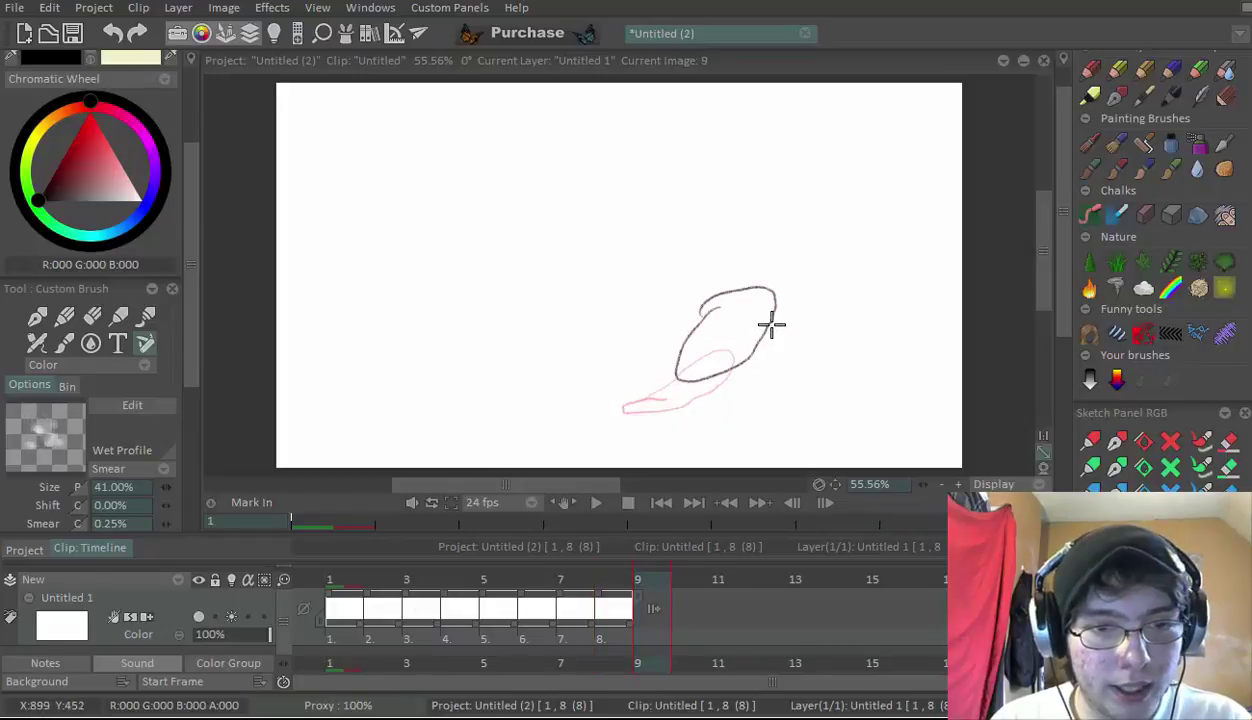
# Draw the rebounding ball as a rounder shape on frames 9, 10 and 11, each one higher and further right
pyautogui.press('Right')
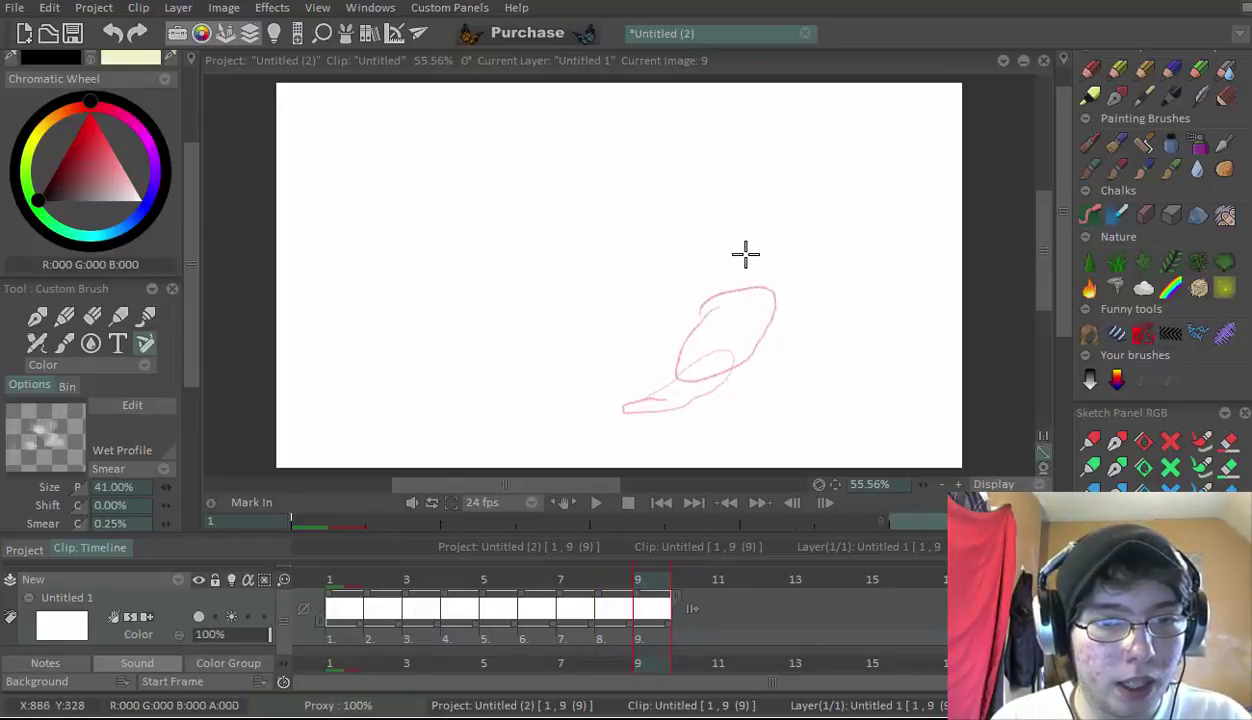
pyautogui.moveTo(741, 258)
pyautogui.mouseDown()
pyautogui.moveTo(746, 325)
pyautogui.moveTo(787, 287)
pyautogui.moveTo(745, 256)
pyautogui.mouseUp()
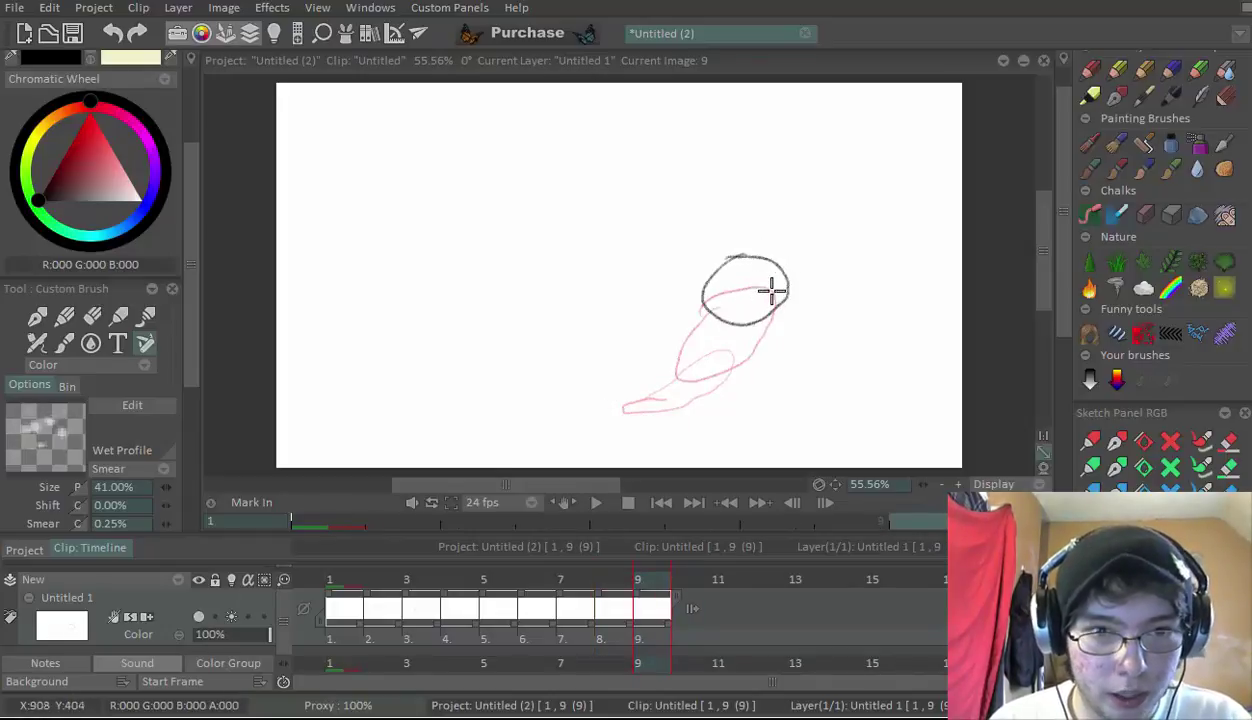
pyautogui.press('Right')
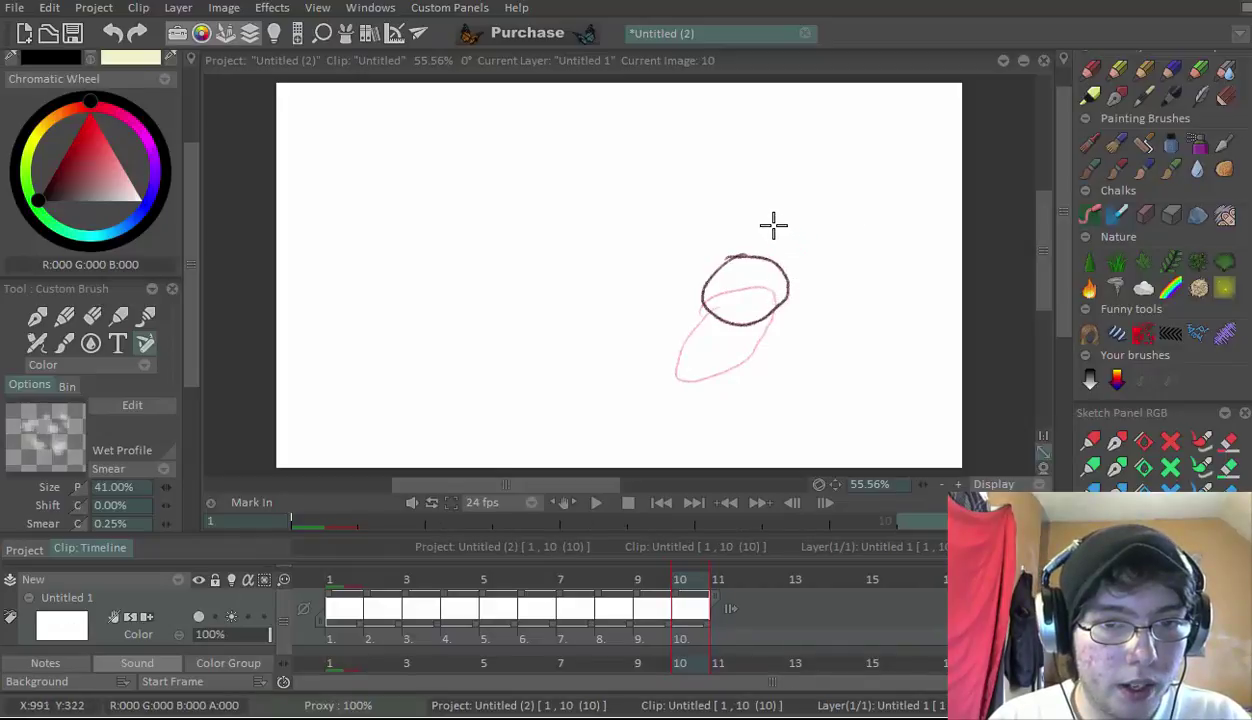
pyautogui.moveTo(769, 214)
pyautogui.mouseDown()
pyautogui.moveTo(755, 264)
pyautogui.moveTo(815, 243)
pyautogui.mouseUp()
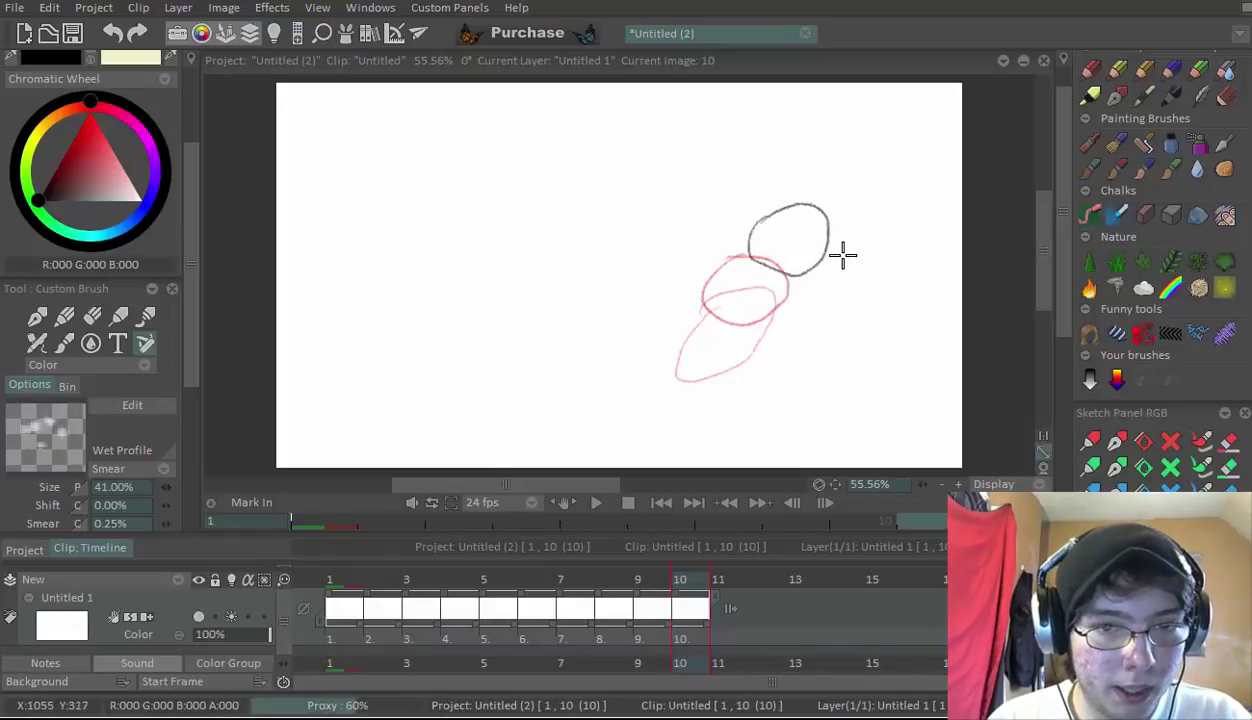
pyautogui.press('Right')
pyautogui.moveTo(799, 173)
pyautogui.mouseDown()
pyautogui.moveTo(855, 207)
pyautogui.moveTo(855, 179)
pyautogui.mouseUp()
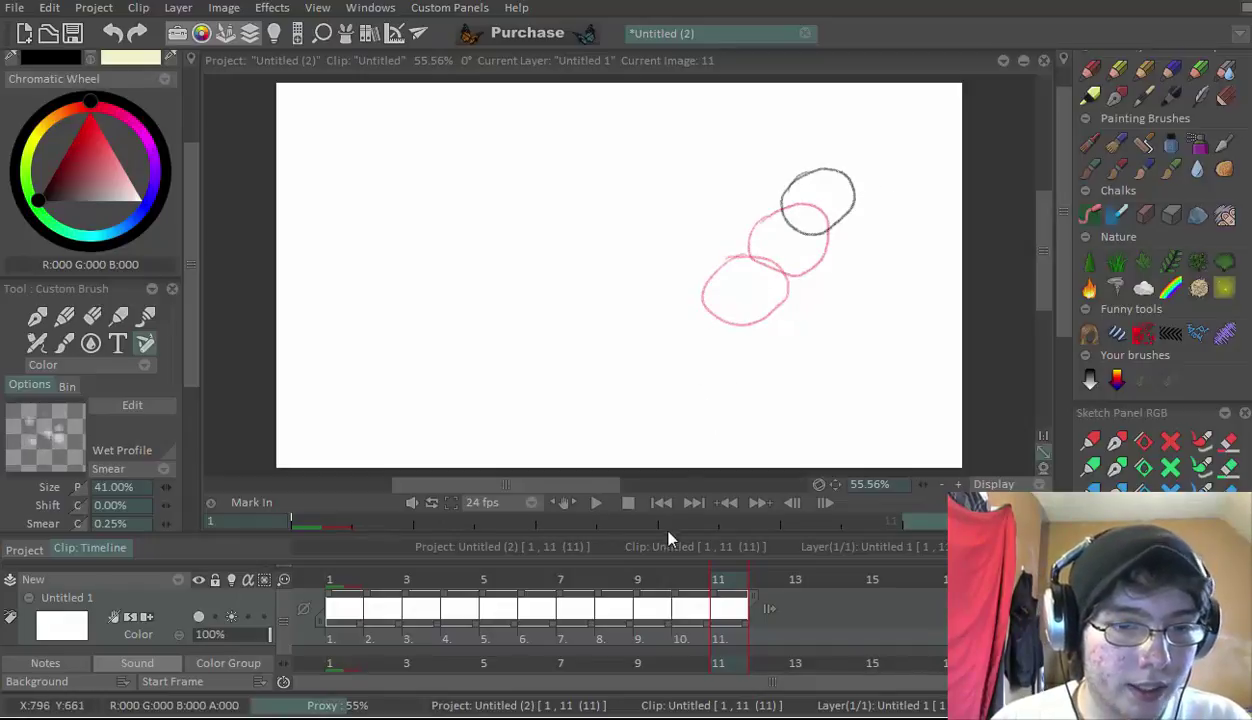
# Play the bouncing ball animation at 12 fps, then stop it and return to the first frame
pyautogui.click(597, 504)
pyautogui.click(519, 500)
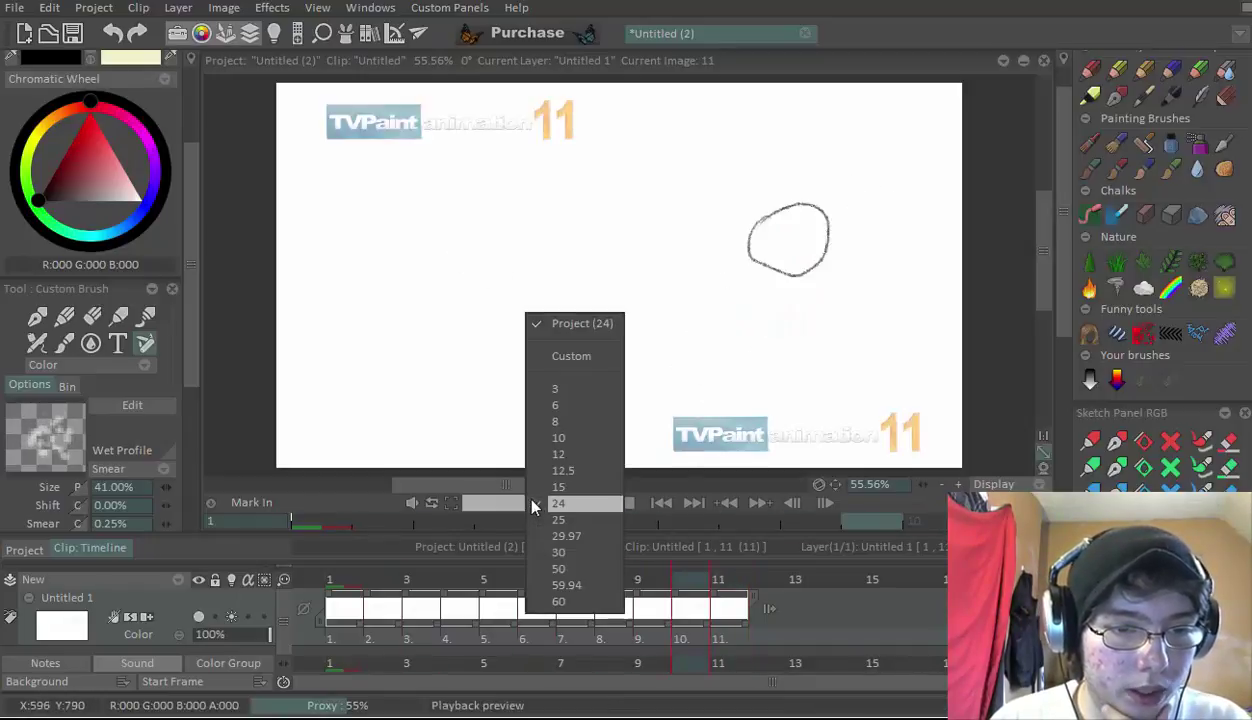
pyautogui.click(590, 468)
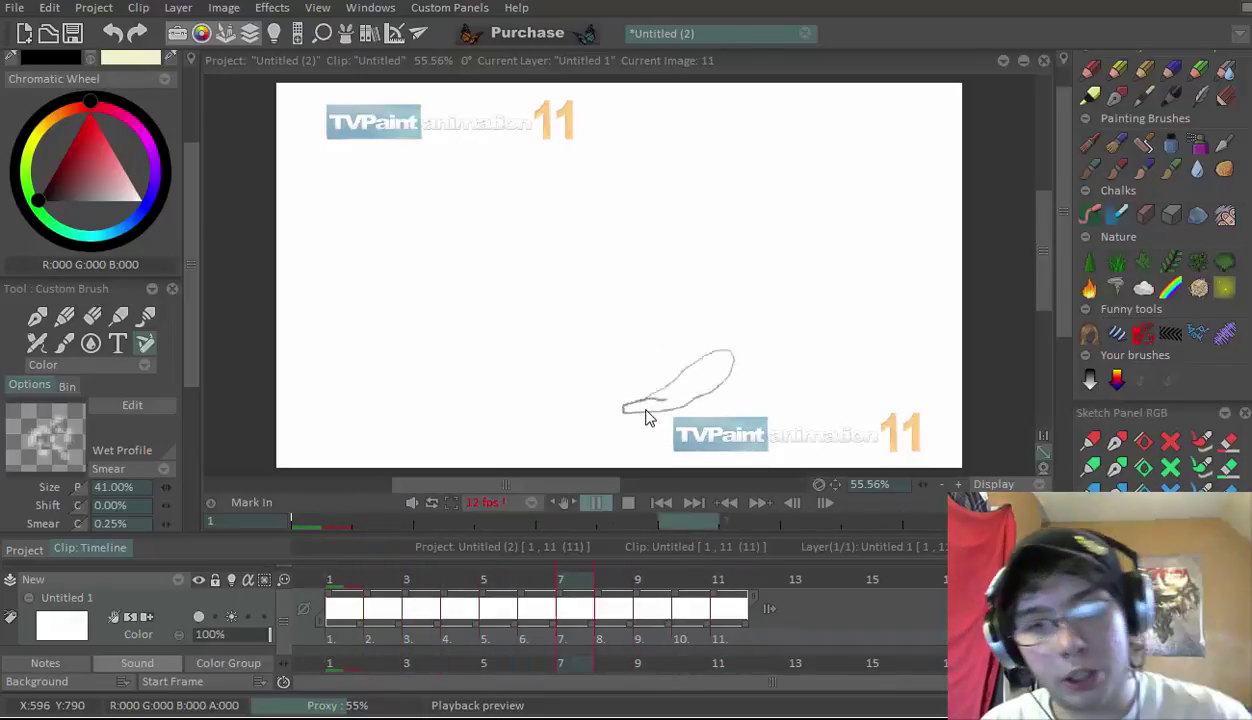
pyautogui.click(594, 505)
pyautogui.click(661, 505)
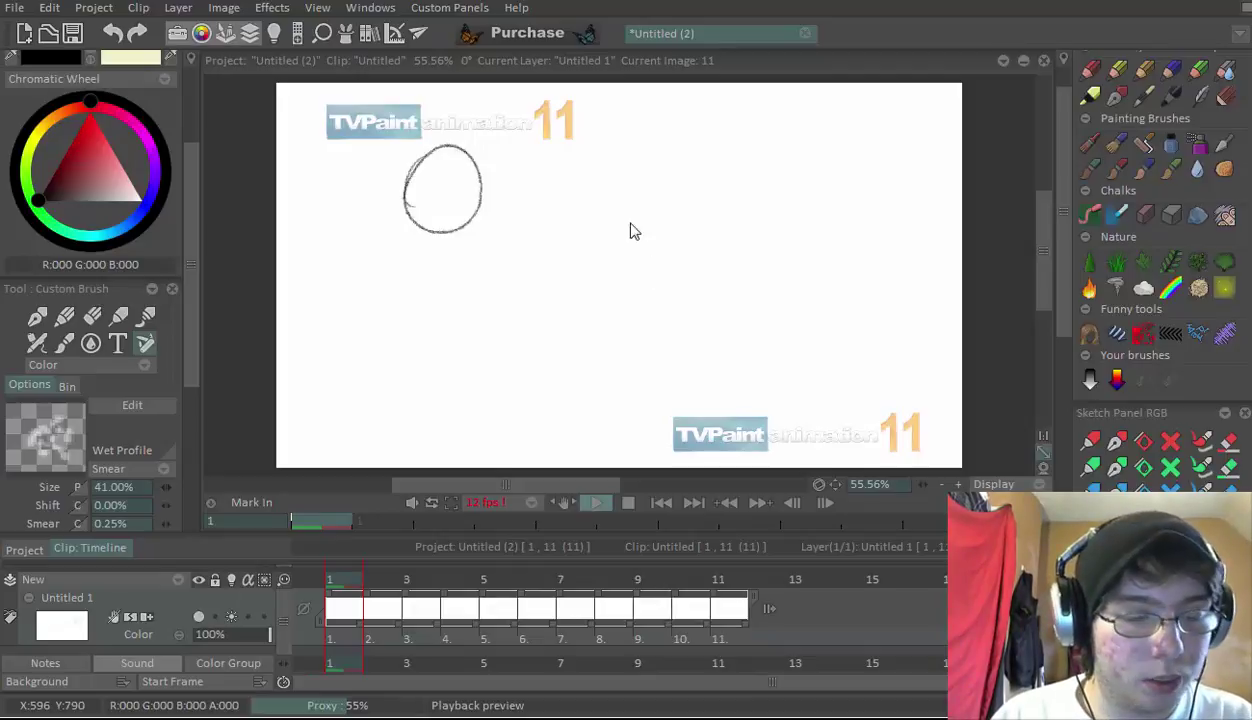
# Create a new HDTV 720 project at 24 fps and draw a stick figure with raised fists on frame 1
pyautogui.hotkey('ctrl', 'n')
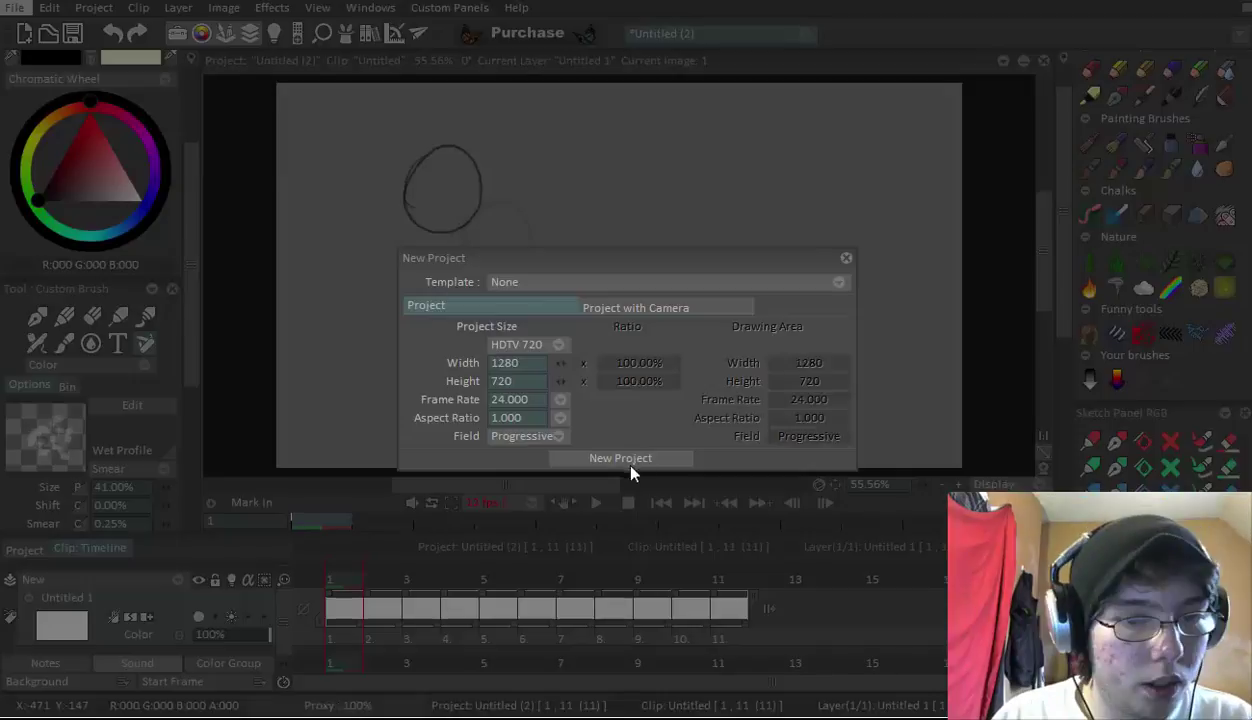
pyautogui.click(625, 456)
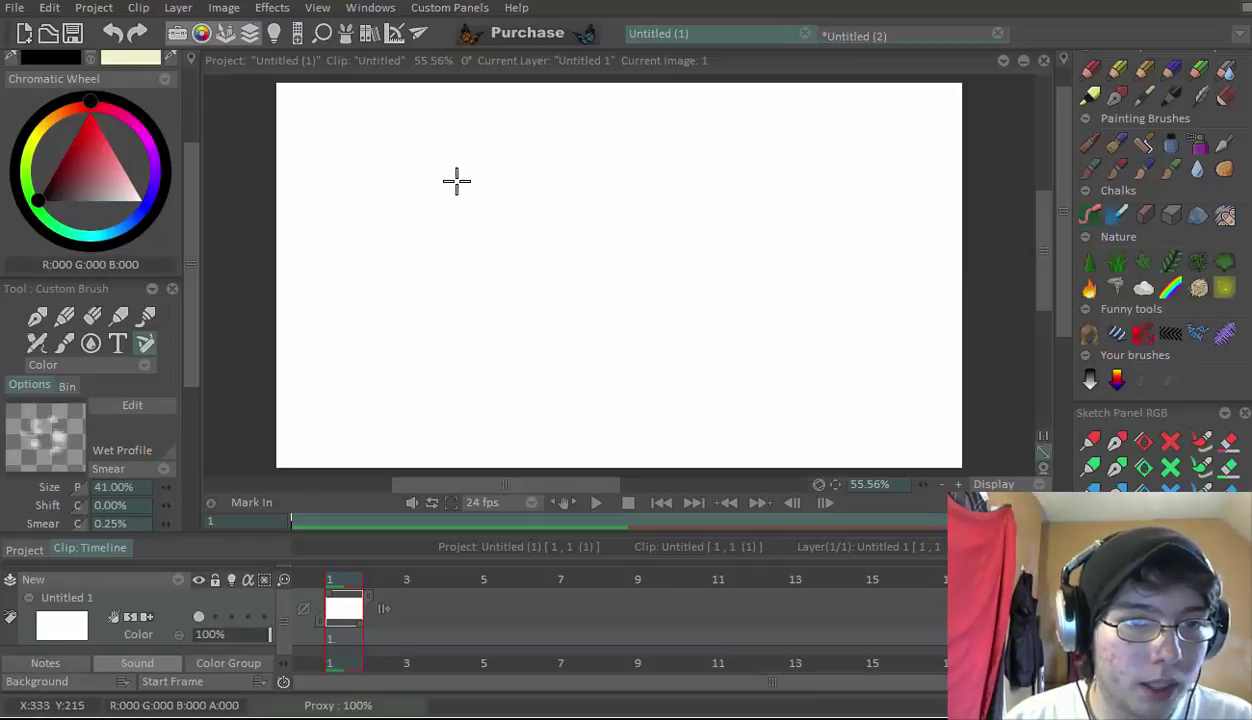
pyautogui.moveTo(478, 160)
pyautogui.mouseDown()
pyautogui.moveTo(472, 207)
pyautogui.moveTo(492, 257)
pyautogui.moveTo(475, 207)
pyautogui.moveTo(475, 253)
pyautogui.moveTo(528, 232)
pyautogui.moveTo(518, 224)
pyautogui.moveTo(531, 210)
pyautogui.moveTo(481, 246)
pyautogui.moveTo(447, 377)
pyautogui.mouseUp()
pyautogui.moveTo(476, 305); pyautogui.dragTo(497, 358)
pyautogui.moveTo(481, 229)
pyautogui.mouseDown()
pyautogui.moveTo(538, 213)
pyautogui.moveTo(509, 263)
pyautogui.mouseUp()
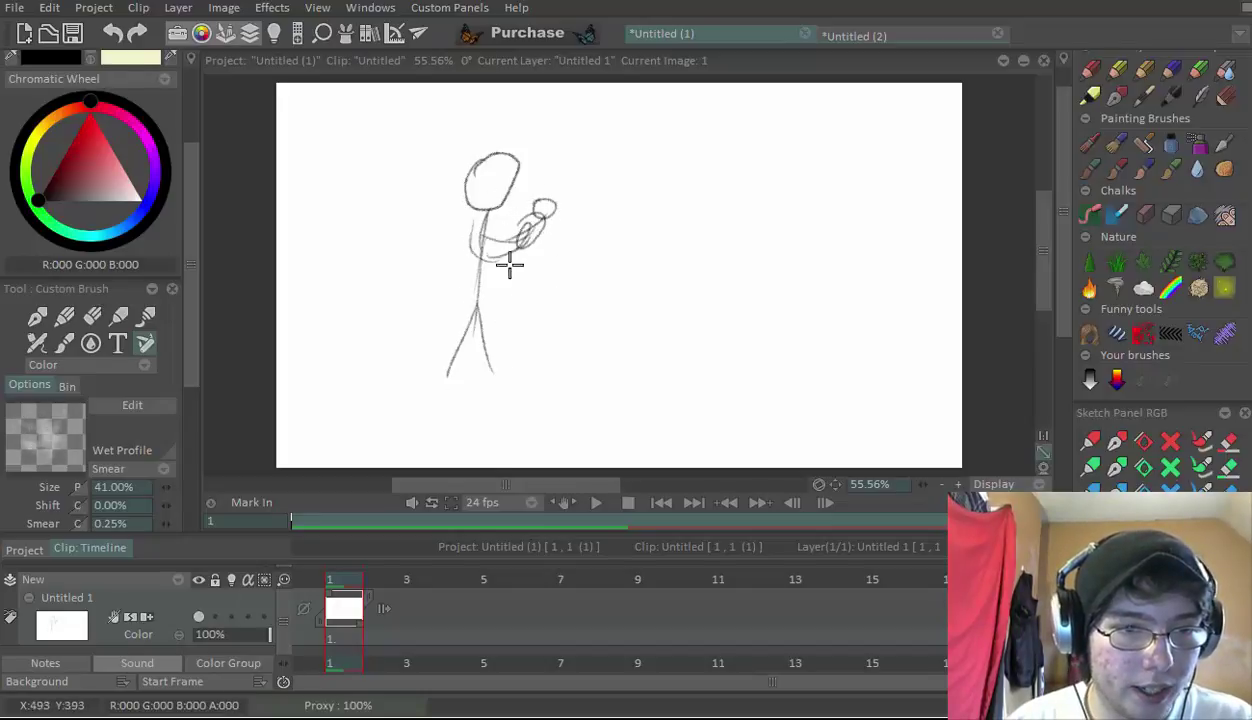
pyautogui.moveTo(475, 215); pyautogui.dragTo(497, 222)
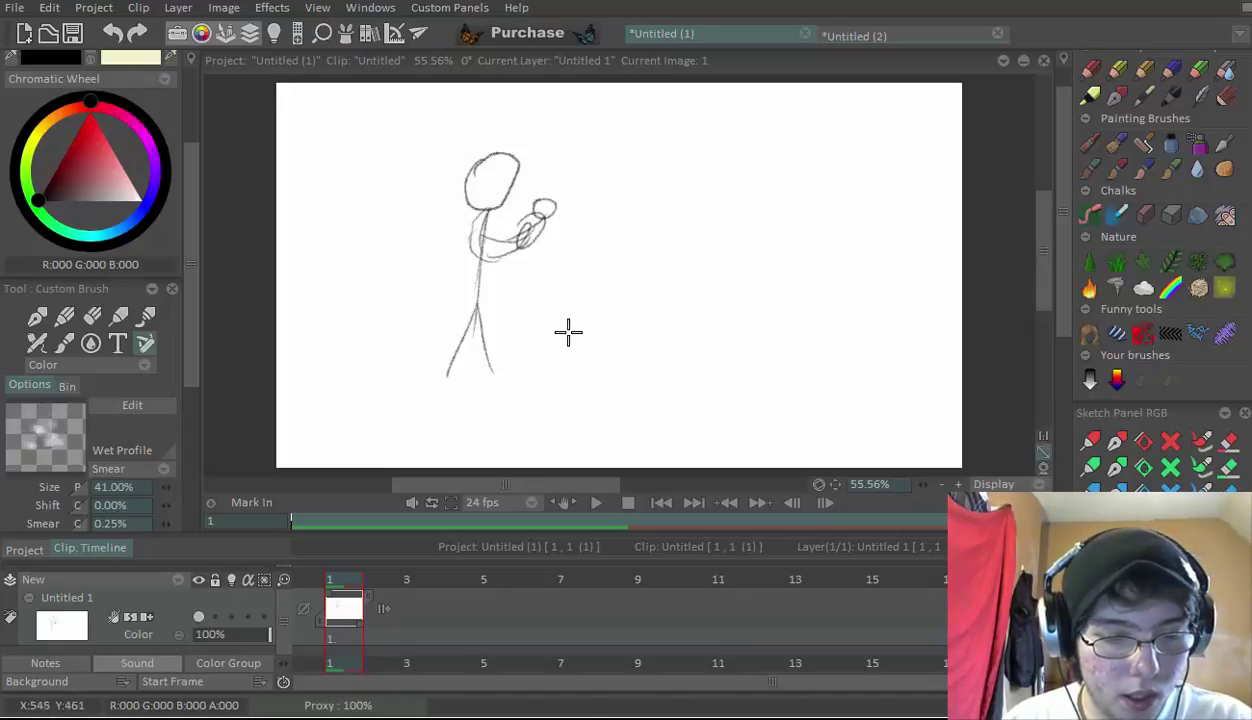
# Add frame 2 with the light table on and draw the stick figure leaning slightly forward with its front fist starting to extend
pyautogui.press('Return')
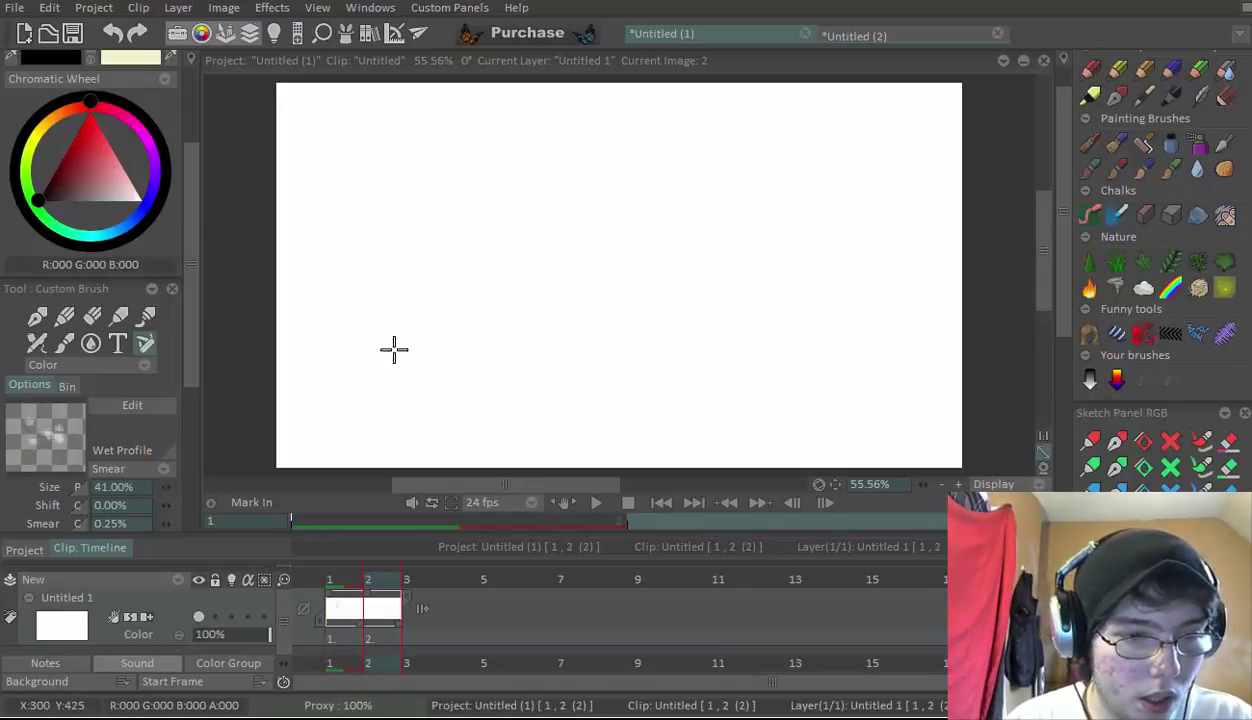
pyautogui.rightClick(230, 588)
pyautogui.click(290, 580)
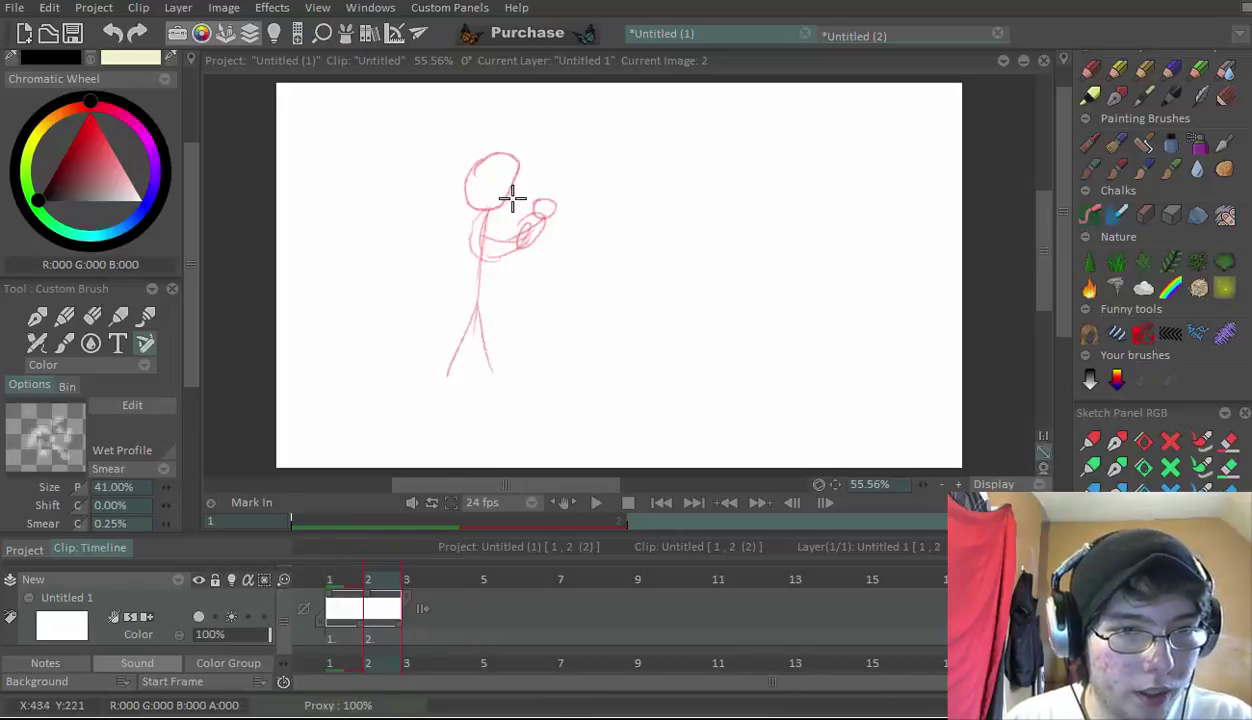
pyautogui.moveTo(510, 160)
pyautogui.mouseDown()
pyautogui.moveTo(477, 173)
pyautogui.moveTo(515, 185)
pyautogui.moveTo(449, 360)
pyautogui.moveTo(483, 310)
pyautogui.moveTo(492, 368)
pyautogui.mouseUp()
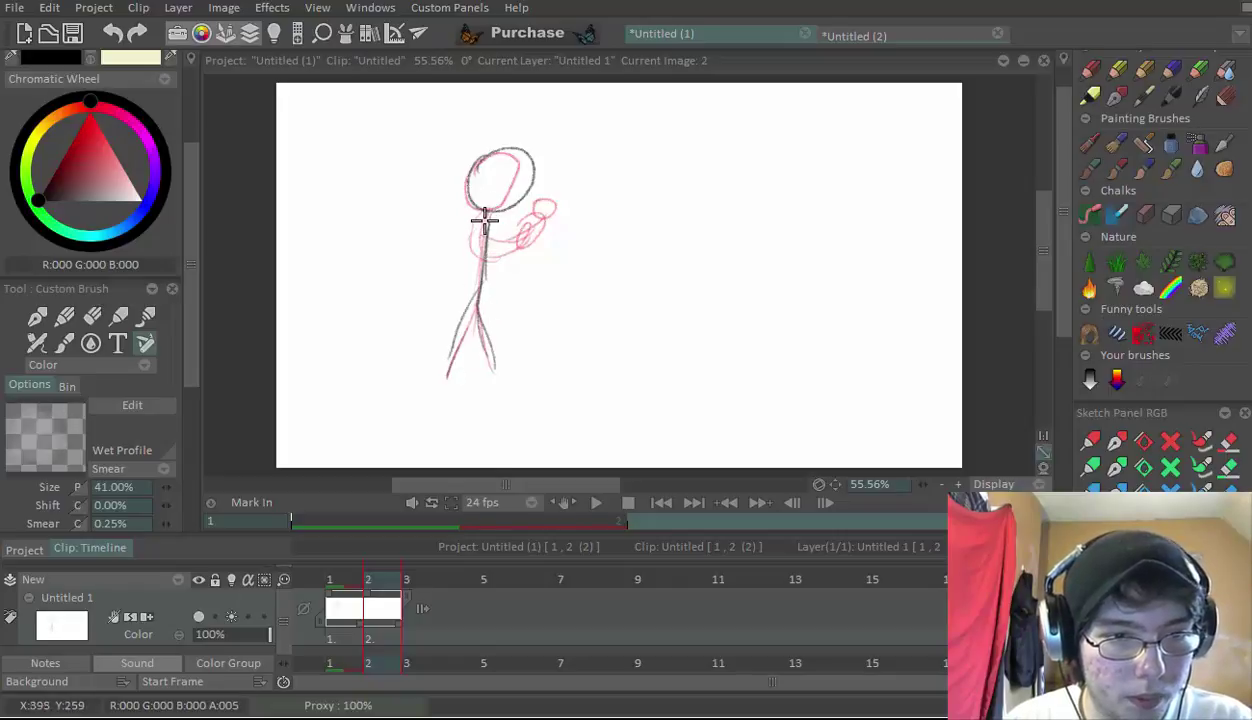
pyautogui.moveTo(548, 215)
pyautogui.mouseDown()
pyautogui.moveTo(498, 242)
pyautogui.moveTo(518, 248)
pyautogui.moveTo(514, 212)
pyautogui.moveTo(544, 201)
pyautogui.moveTo(549, 219)
pyautogui.moveTo(488, 212)
pyautogui.moveTo(561, 220)
pyautogui.mouseUp()
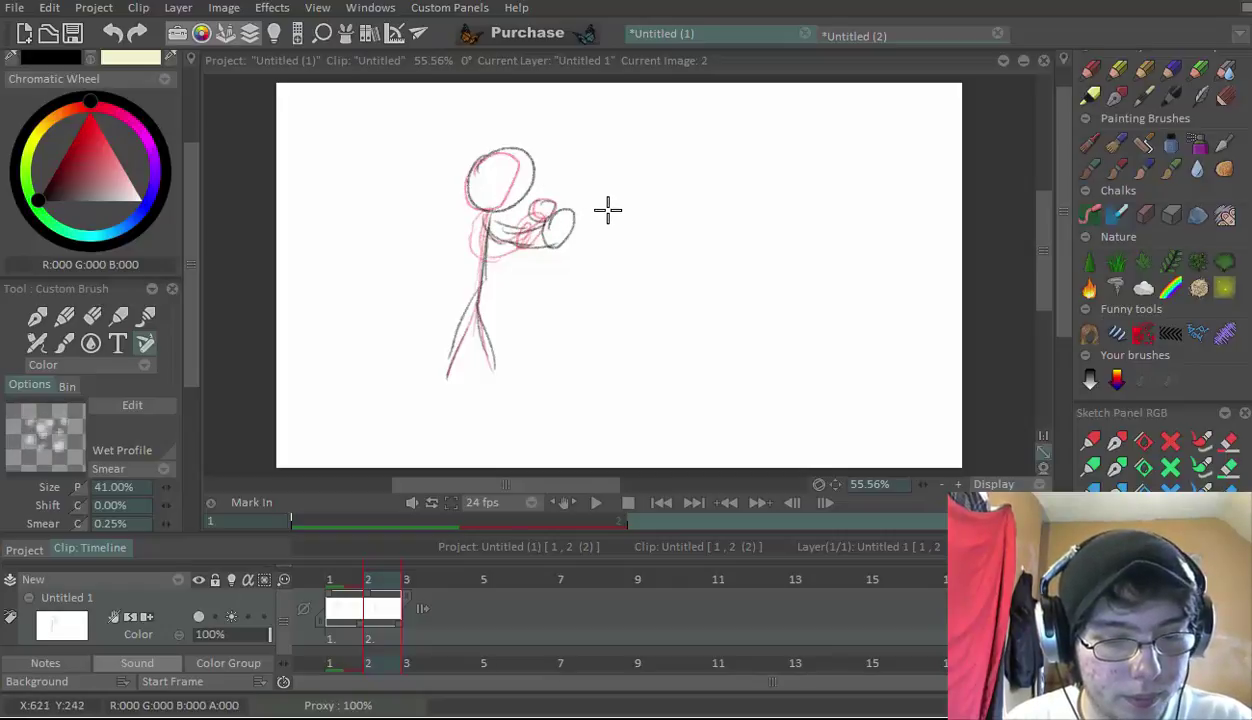
# Add frame 3 and draw the stick figure with its front arm thrust further forward and a larger fist
pyautogui.press('Insert')
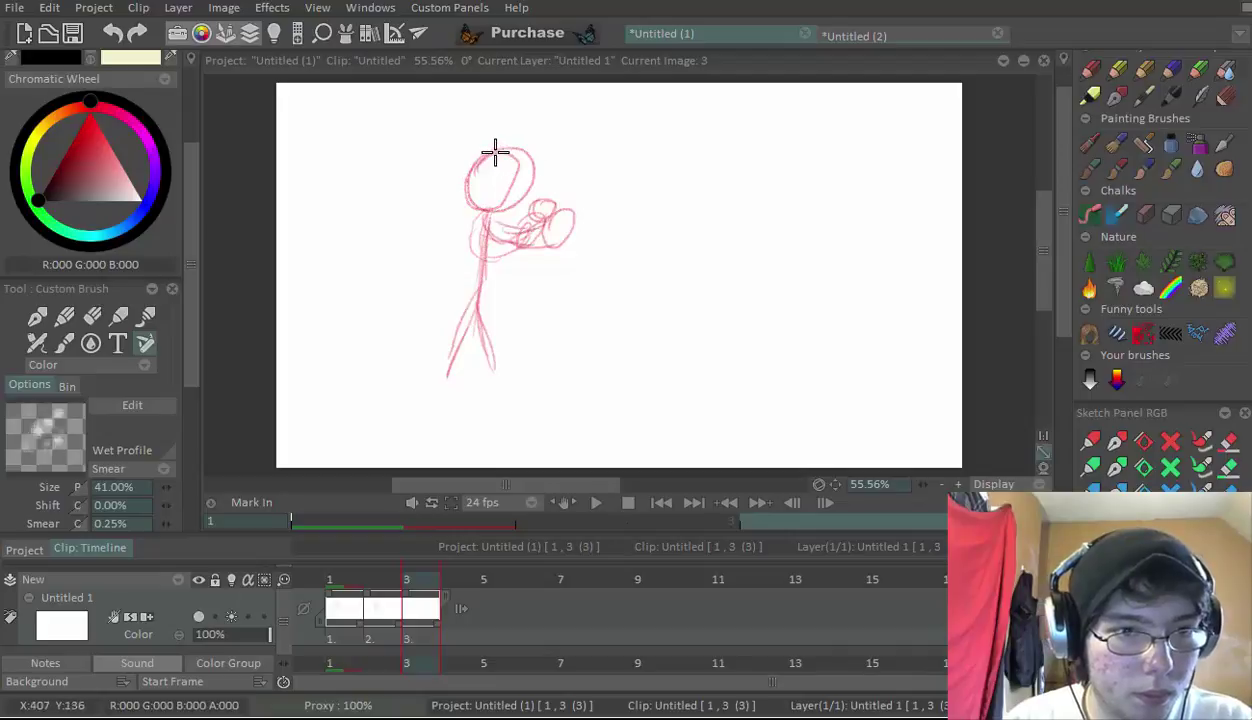
pyautogui.moveTo(492, 153)
pyautogui.mouseDown()
pyautogui.moveTo(490, 165)
pyautogui.moveTo(545, 193)
pyautogui.moveTo(481, 148)
pyautogui.moveTo(522, 178)
pyautogui.moveTo(492, 159)
pyautogui.moveTo(486, 173)
pyautogui.moveTo(526, 229)
pyautogui.moveTo(590, 224)
pyautogui.moveTo(586, 213)
pyautogui.mouseUp()
pyautogui.hotkey('ctrl', 'z')
pyautogui.moveTo(497, 210)
pyautogui.mouseDown()
pyautogui.moveTo(581, 231)
pyautogui.moveTo(551, 223)
pyautogui.moveTo(571, 214)
pyautogui.moveTo(534, 199)
pyautogui.moveTo(548, 202)
pyautogui.moveTo(539, 218)
pyautogui.moveTo(498, 243)
pyautogui.moveTo(515, 243)
pyautogui.moveTo(505, 217)
pyautogui.moveTo(488, 266)
pyautogui.moveTo(491, 225)
pyautogui.moveTo(450, 355)
pyautogui.mouseUp()
pyautogui.moveTo(481, 279); pyautogui.dragTo(492, 335)
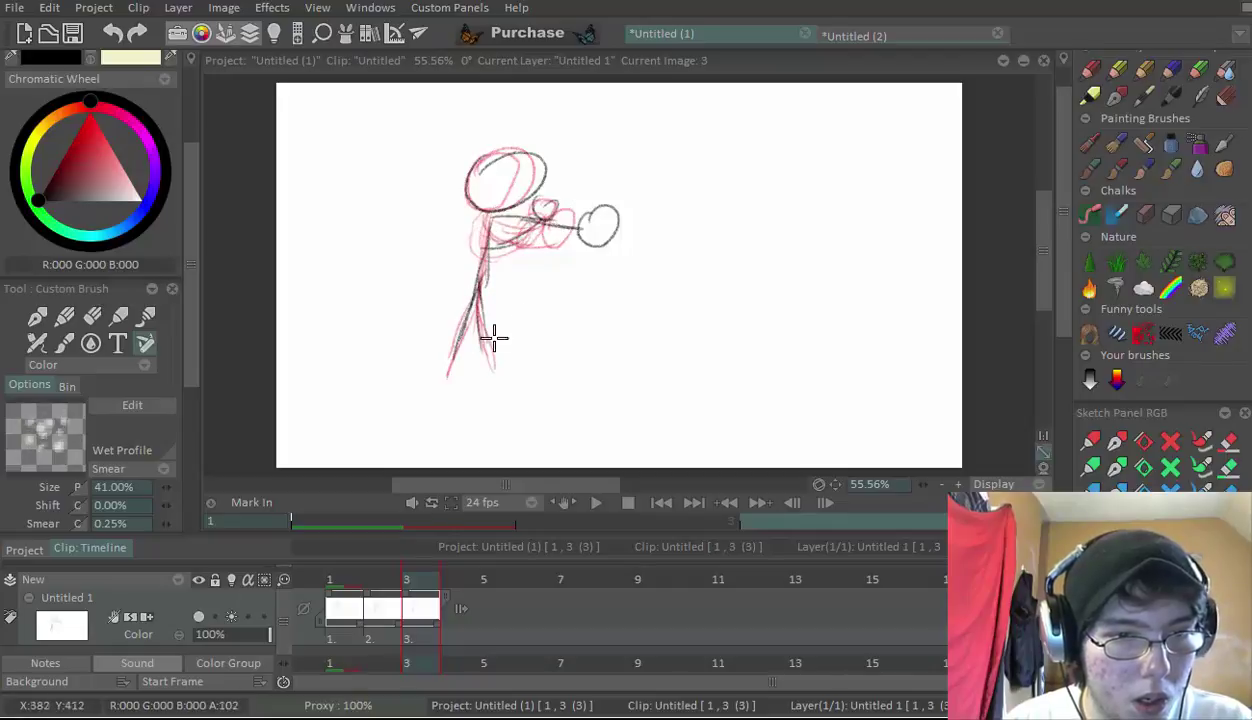
pyautogui.moveTo(549, 228); pyautogui.dragTo(583, 224)
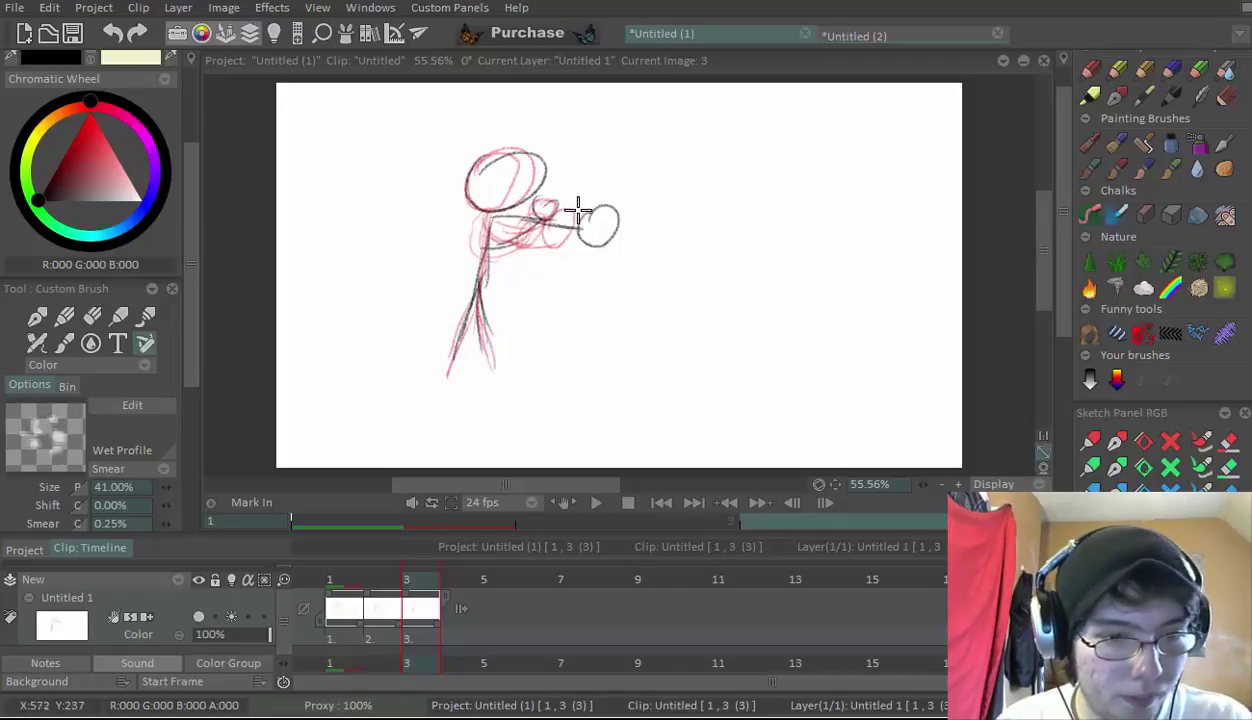
# Add frame 4 and draw the stick figure with its punching arm fully extended and the other fist near the chin
pyautogui.press('Return')
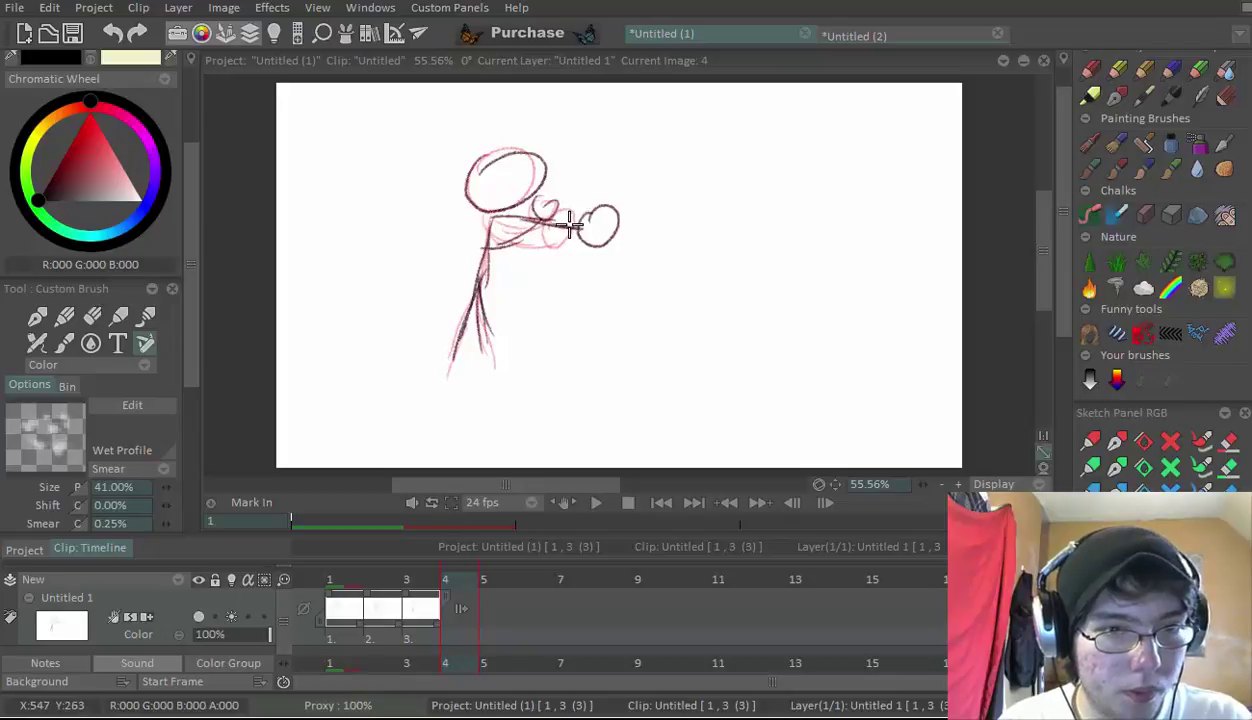
pyautogui.moveTo(612, 200)
pyautogui.mouseDown()
pyautogui.moveTo(637, 207)
pyautogui.moveTo(639, 224)
pyautogui.mouseUp()
pyautogui.hotkey('ctrl', 'z')
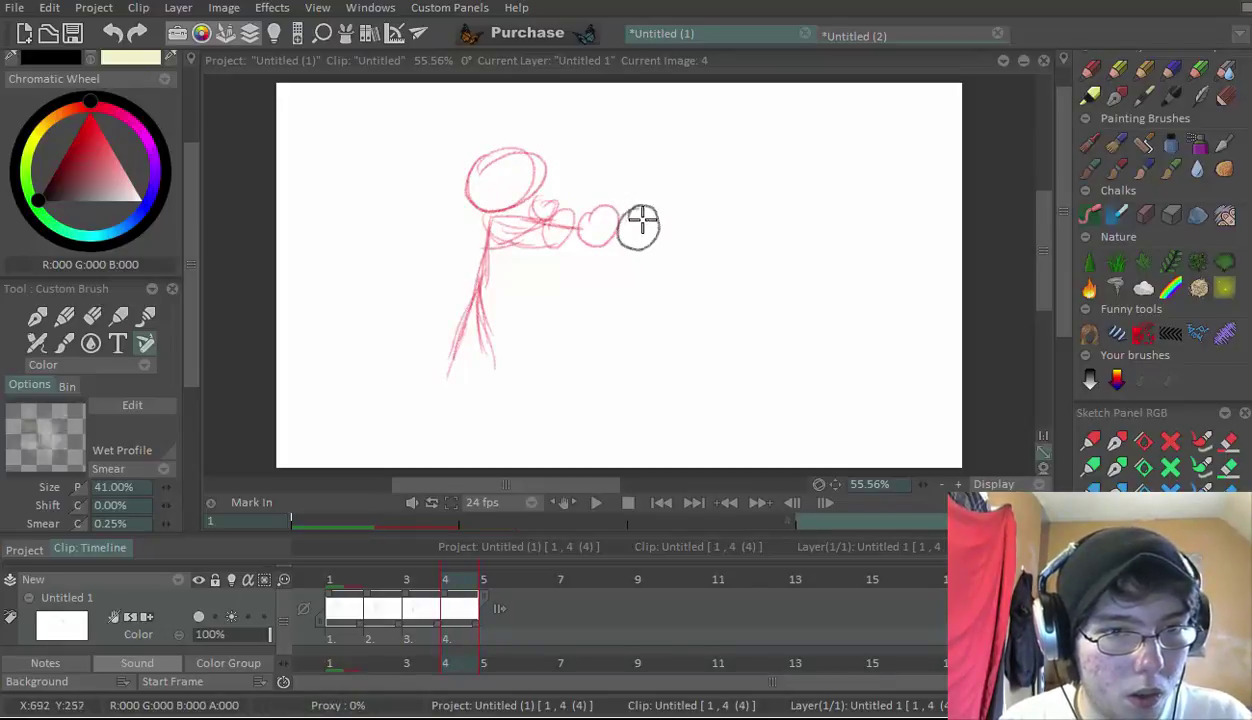
pyautogui.moveTo(531, 215); pyautogui.dragTo(628, 226)
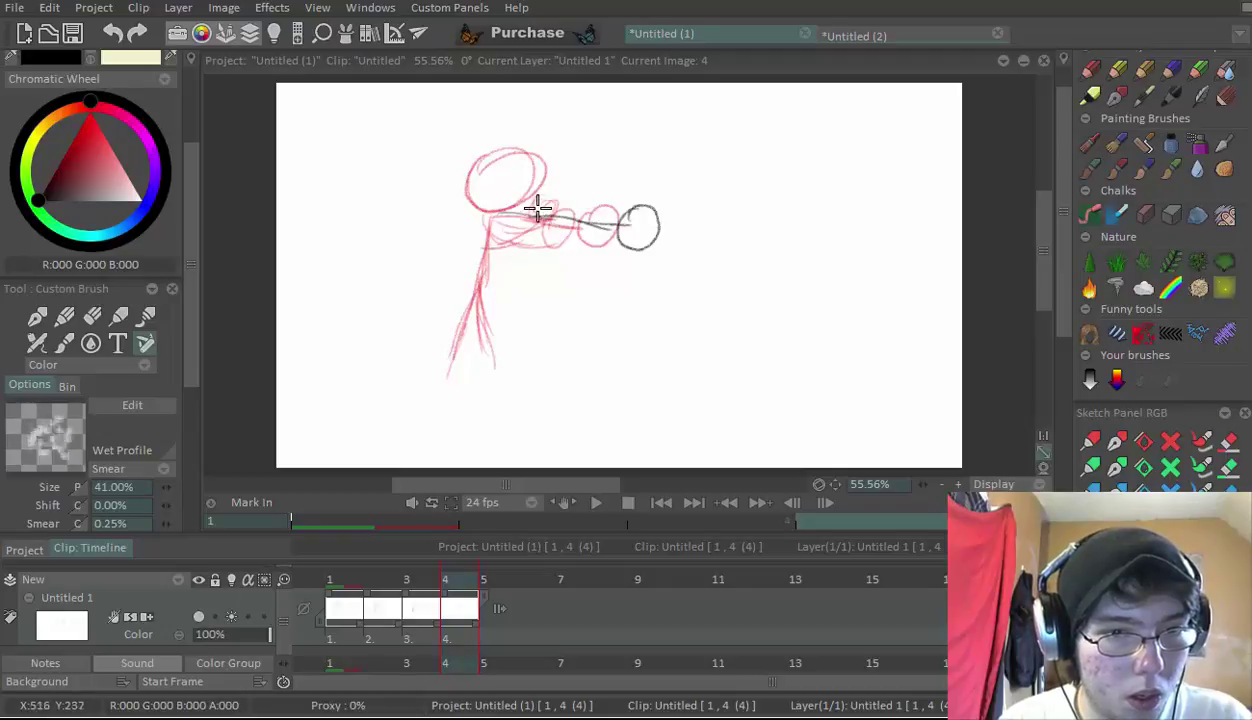
pyautogui.moveTo(519, 215); pyautogui.dragTo(522, 212)
pyautogui.moveTo(466, 197)
pyautogui.mouseDown()
pyautogui.moveTo(531, 184)
pyautogui.moveTo(489, 157)
pyautogui.moveTo(475, 296)
pyautogui.moveTo(470, 285)
pyautogui.moveTo(488, 350)
pyautogui.mouseUp()
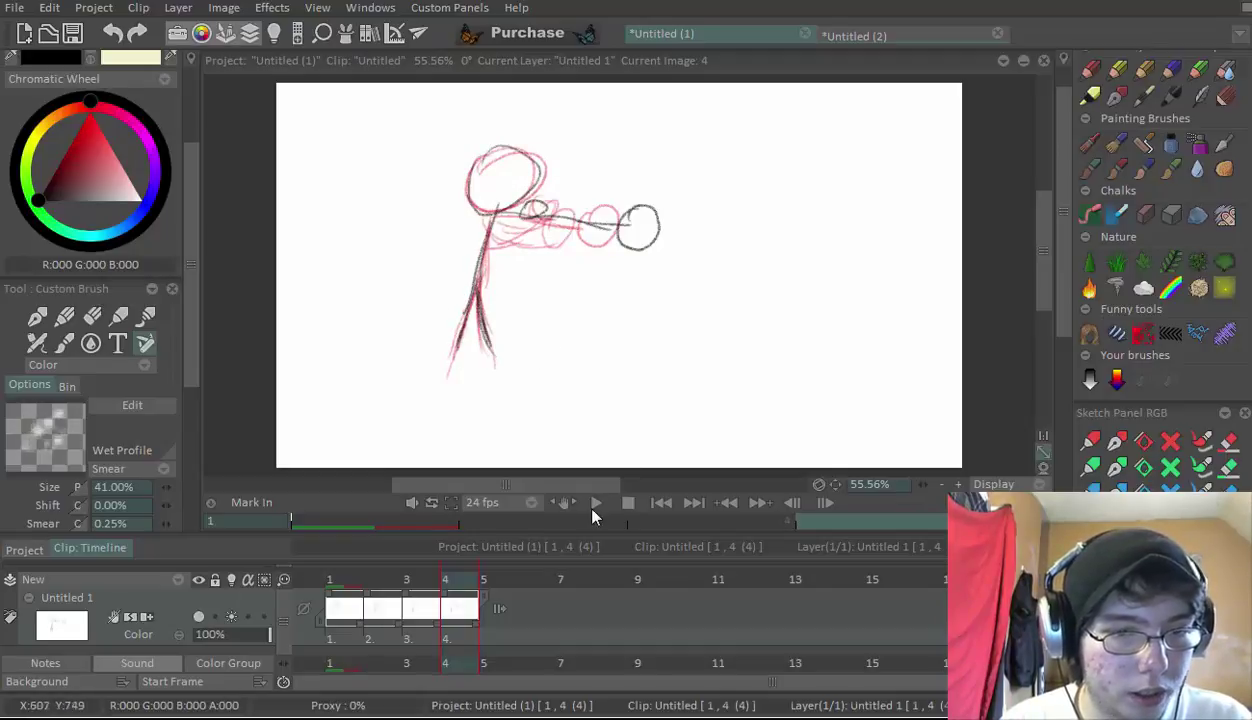
# Play the punch at 12 fps, then add the missing bent rear arm to the frame 4 drawing
pyautogui.click(500, 502)
pyautogui.click(565, 455)
pyautogui.click(595, 503)
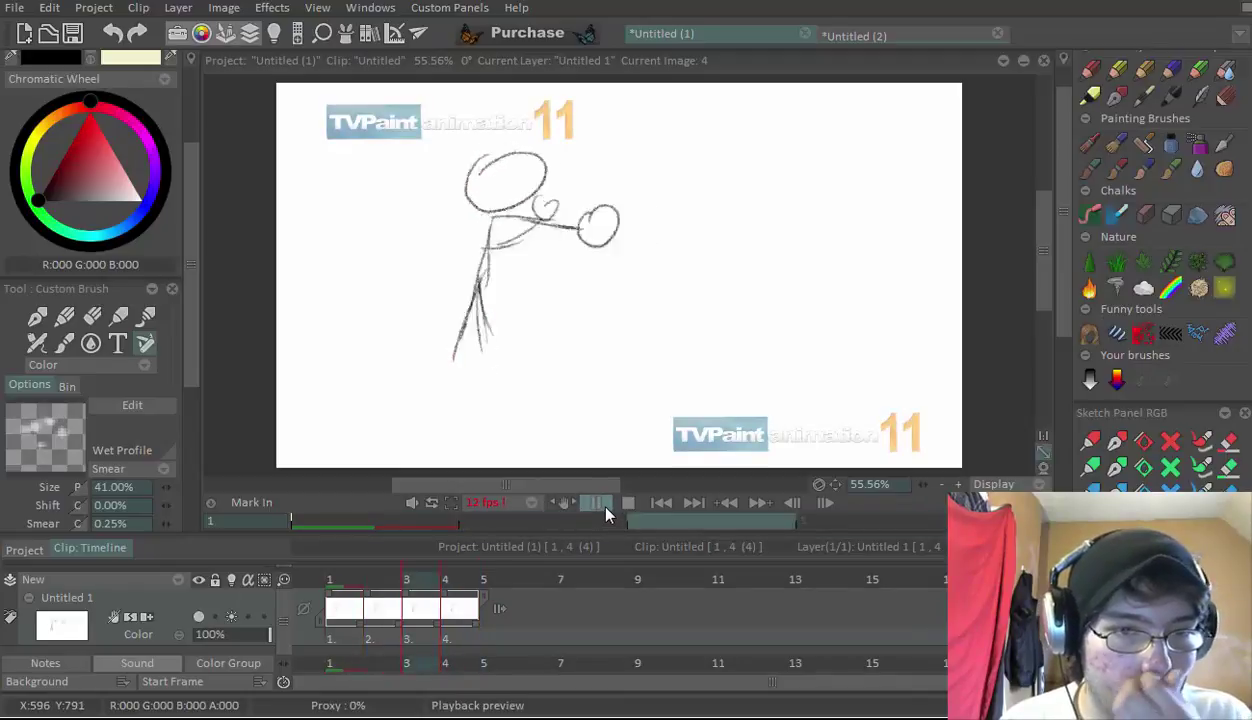
pyautogui.click(604, 505)
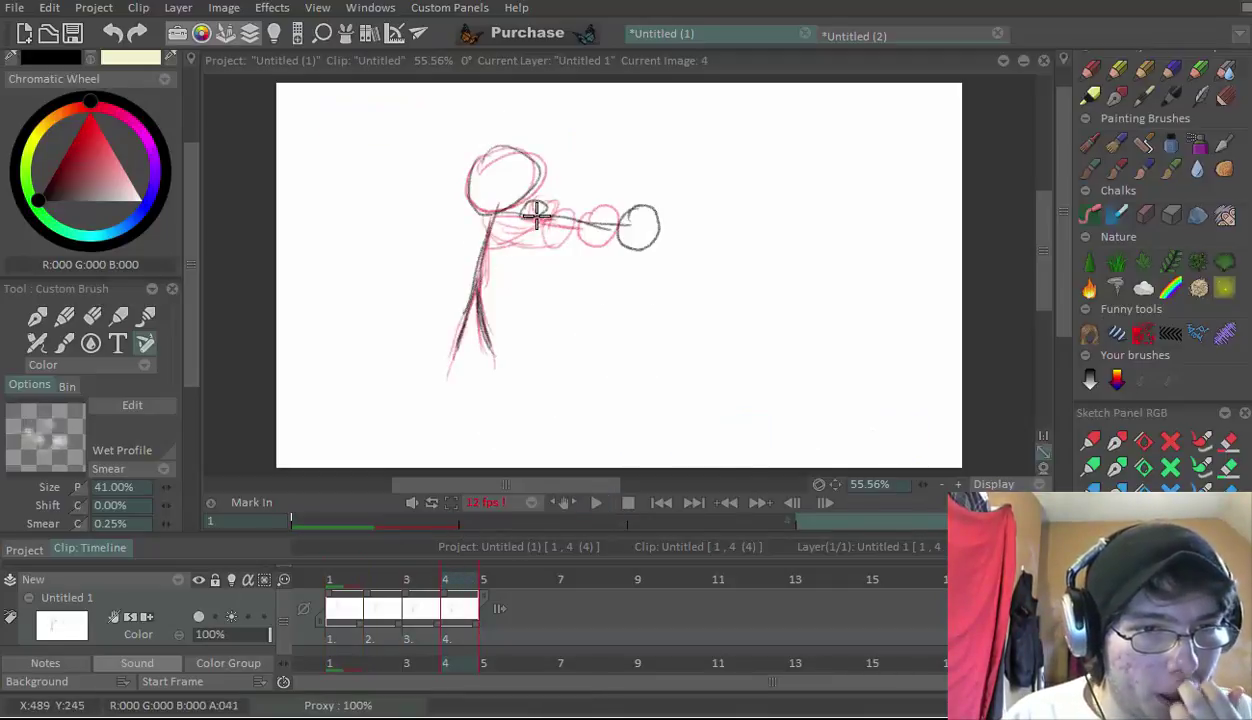
pyautogui.moveTo(493, 243)
pyautogui.mouseDown()
pyautogui.moveTo(497, 218)
pyautogui.moveTo(533, 208)
pyautogui.mouseUp()
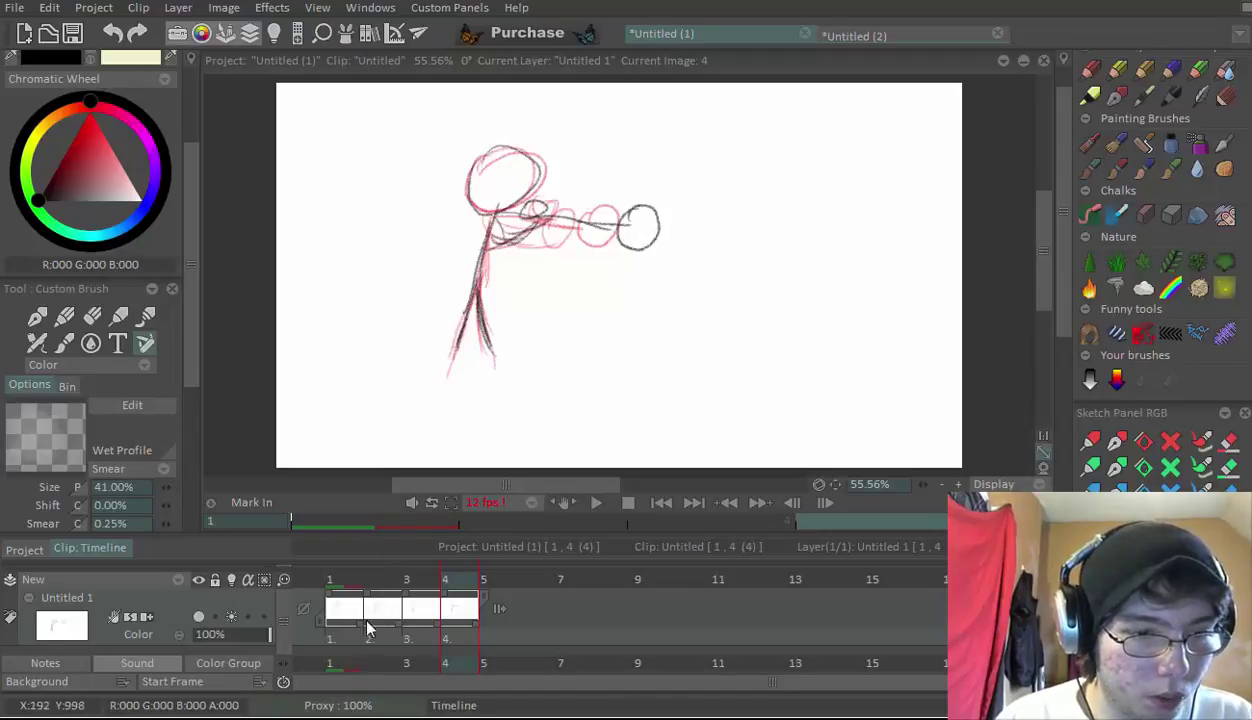
# Extend the first drawing's exposure through frame 4 so the second drawing starts at frame 5
pyautogui.moveTo(375, 632)
pyautogui.mouseDown()
pyautogui.moveTo(447, 611)
pyautogui.moveTo(374, 636)
pyautogui.mouseUp()
pyautogui.click(380, 577)
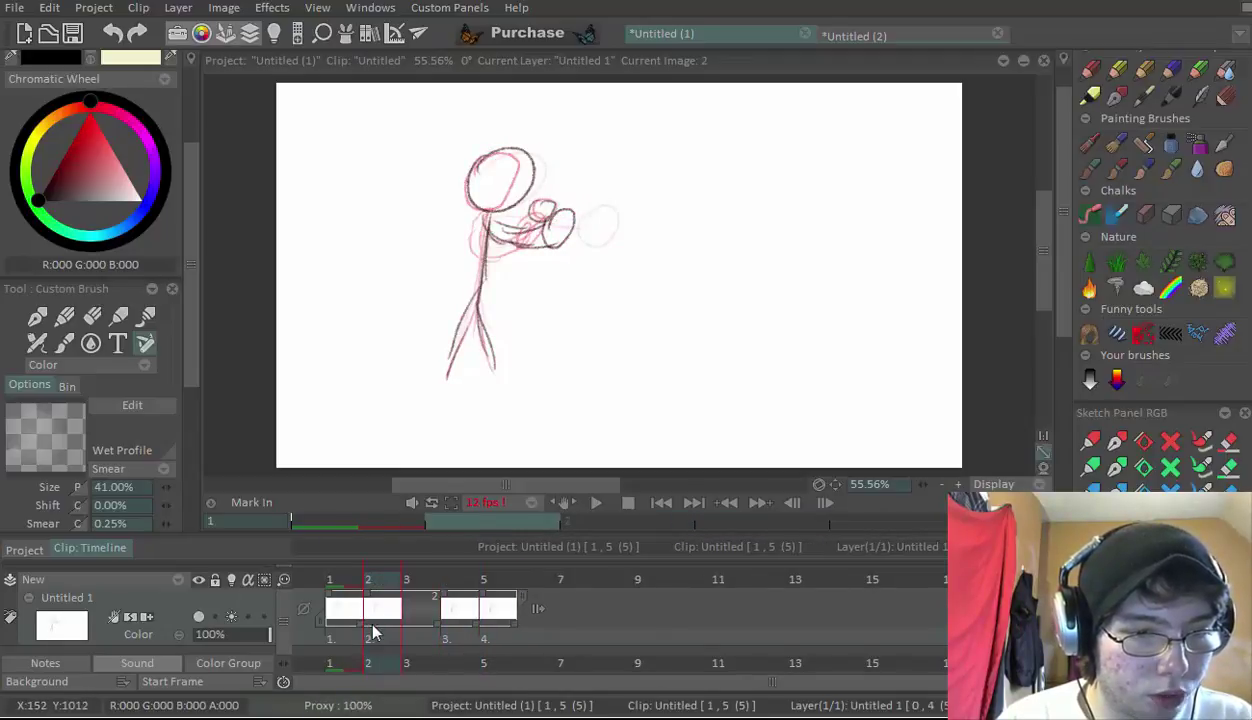
pyautogui.moveTo(372, 632); pyautogui.dragTo(466, 620)
pyautogui.click(495, 579)
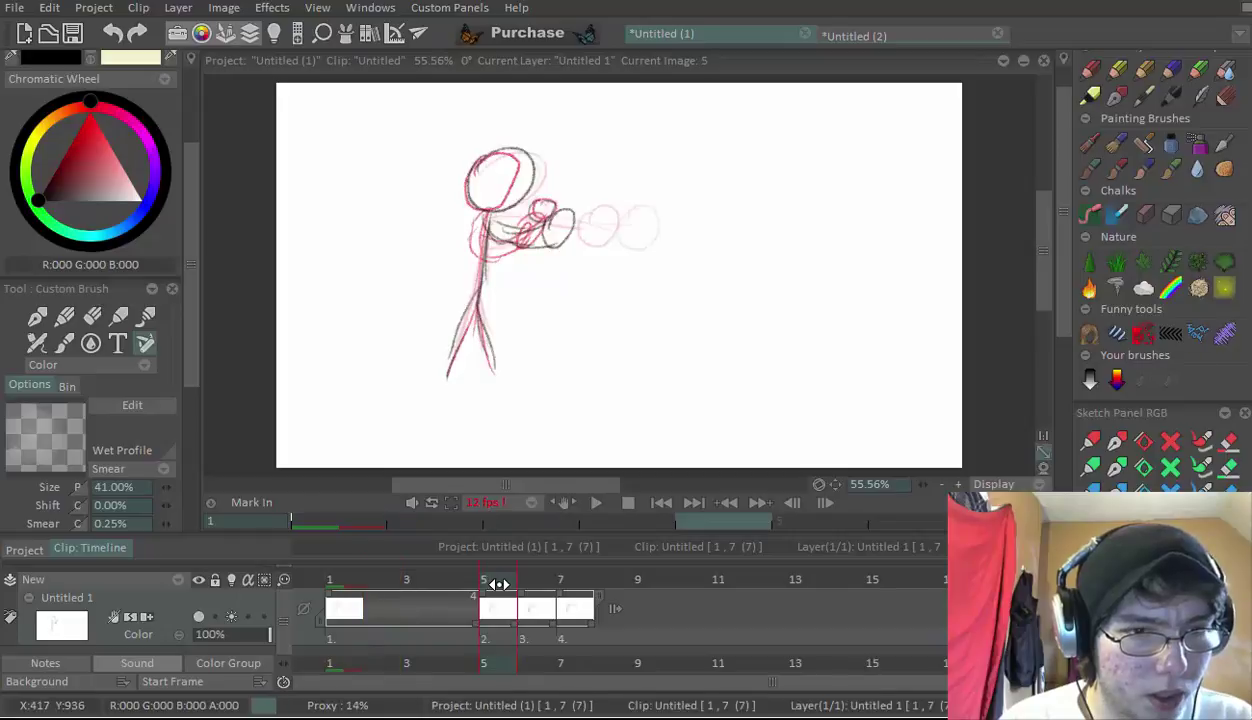
# Add a drawing at frame 2 with the stick figure's rear elbow drawn back, that fist at the chest and the front fist raised
pyautogui.click(376, 580)
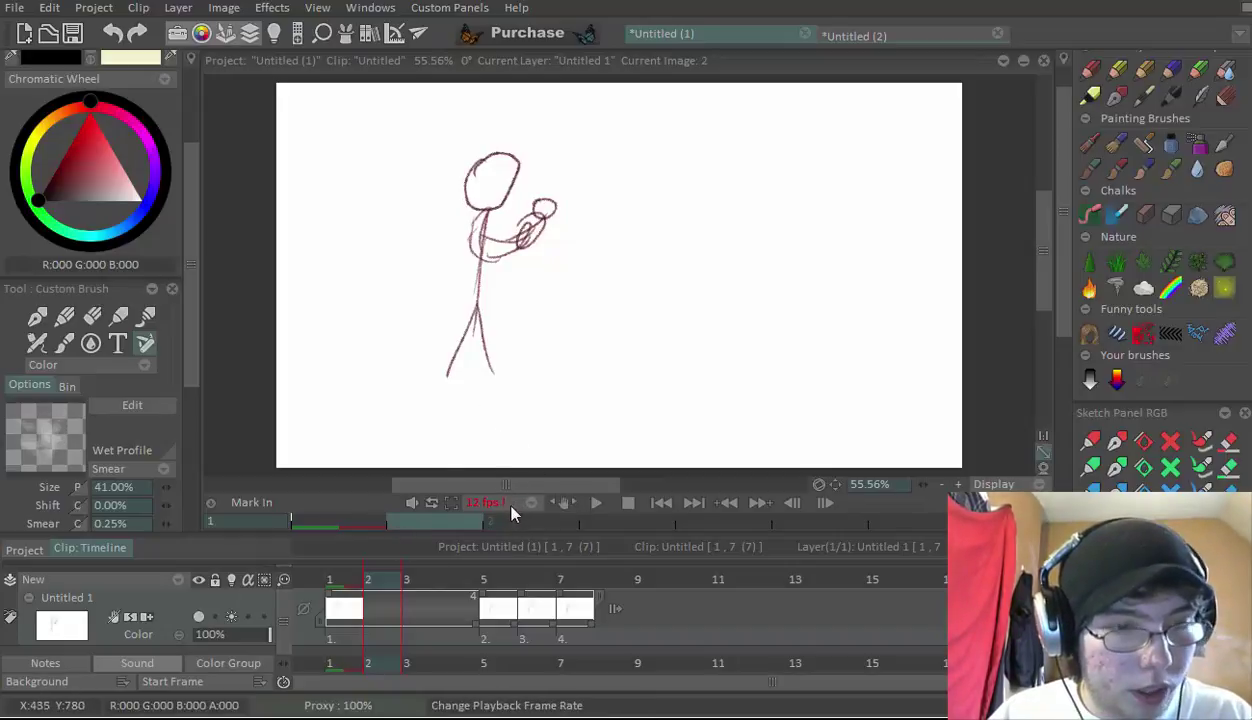
pyautogui.press('Return')
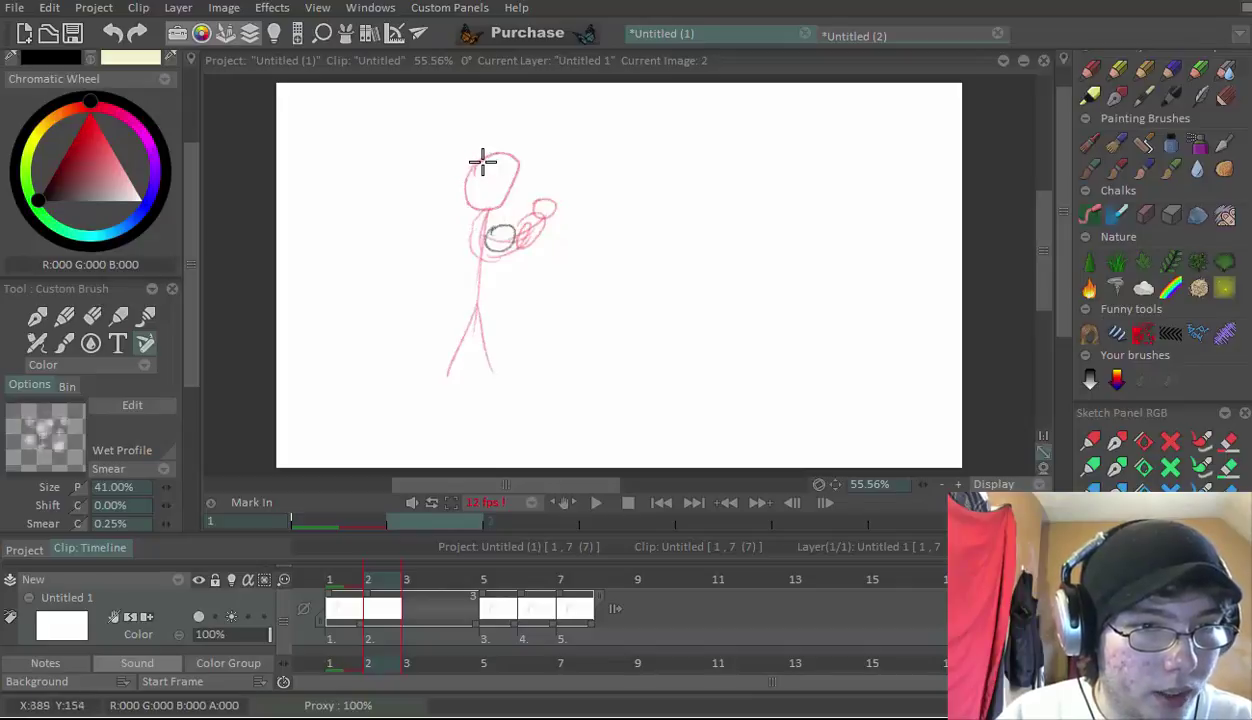
pyautogui.moveTo(481, 159)
pyautogui.mouseDown()
pyautogui.moveTo(484, 237)
pyautogui.moveTo(442, 235)
pyautogui.moveTo(493, 210)
pyautogui.moveTo(478, 297)
pyautogui.mouseUp()
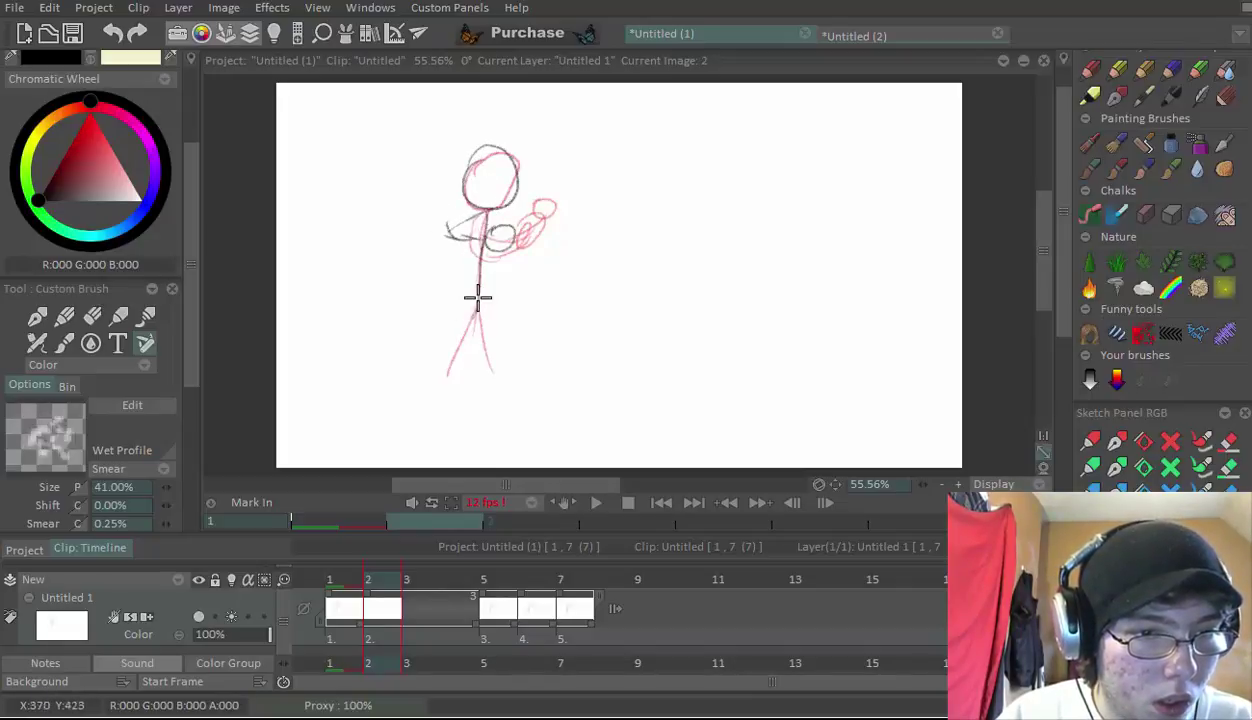
pyautogui.moveTo(453, 355); pyautogui.dragTo(444, 380)
pyautogui.moveTo(476, 298); pyautogui.dragTo(497, 368)
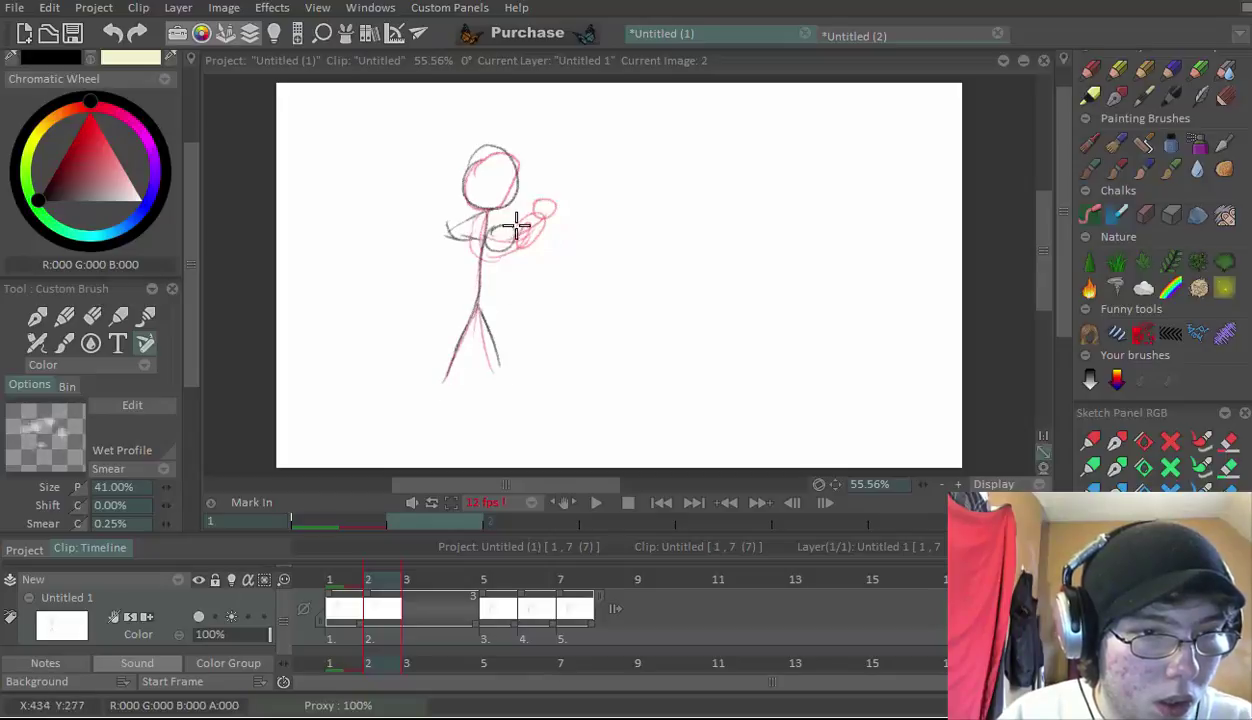
pyautogui.moveTo(541, 221); pyautogui.dragTo(484, 228)
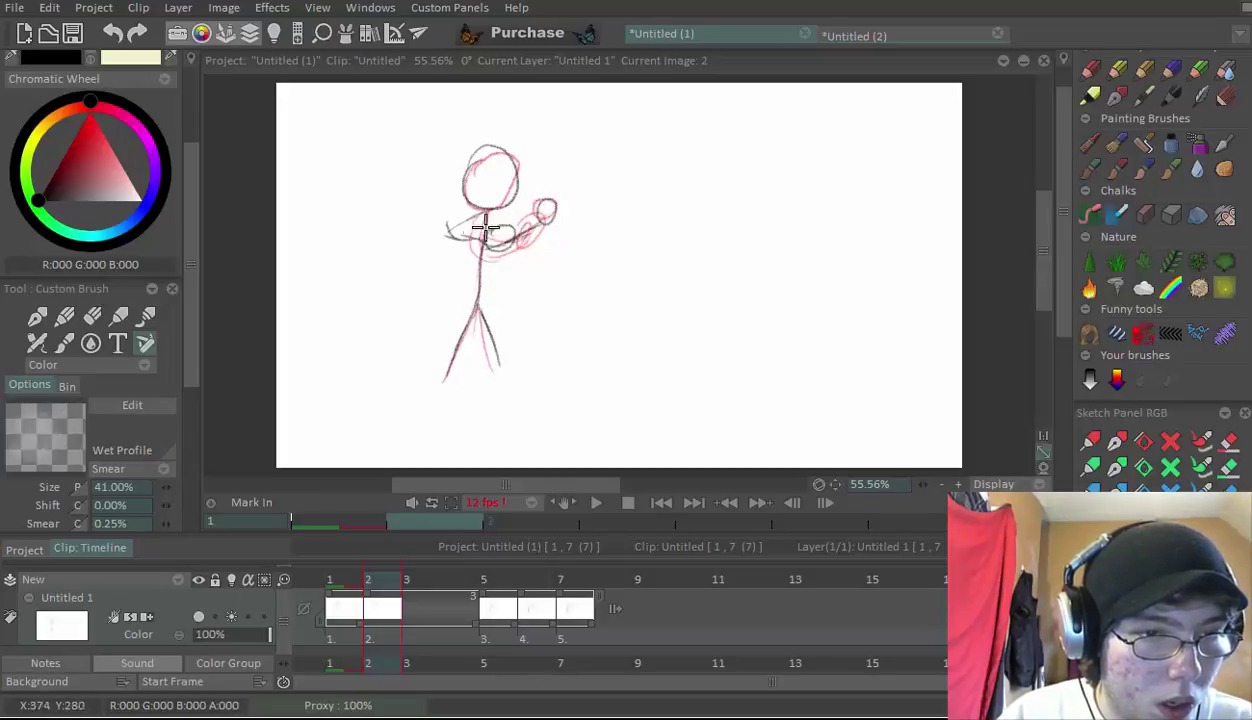
# Add a drawing at frame 3 with the rear elbow and fist pulled further back and the front fist held out
pyautogui.click(418, 575)
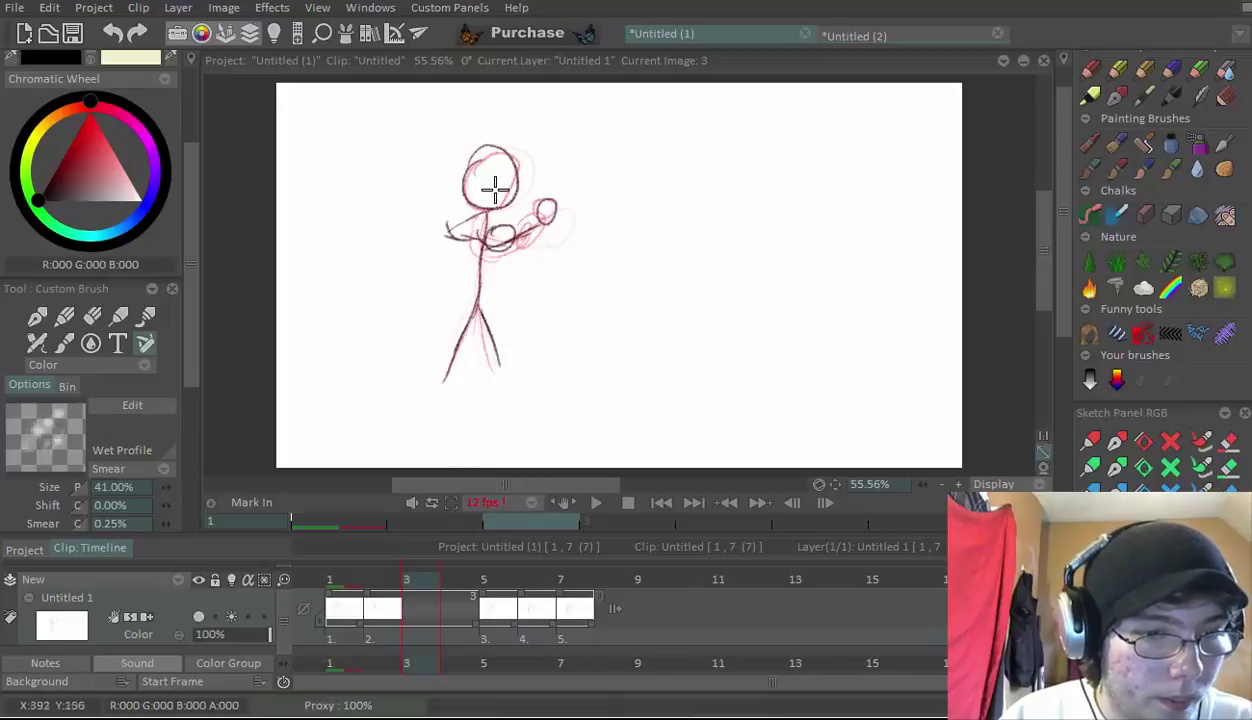
pyautogui.moveTo(495, 176); pyautogui.dragTo(522, 168)
pyautogui.moveTo(483, 236)
pyautogui.mouseDown()
pyautogui.moveTo(432, 228)
pyautogui.moveTo(442, 212)
pyautogui.moveTo(484, 210)
pyautogui.moveTo(451, 358)
pyautogui.mouseUp()
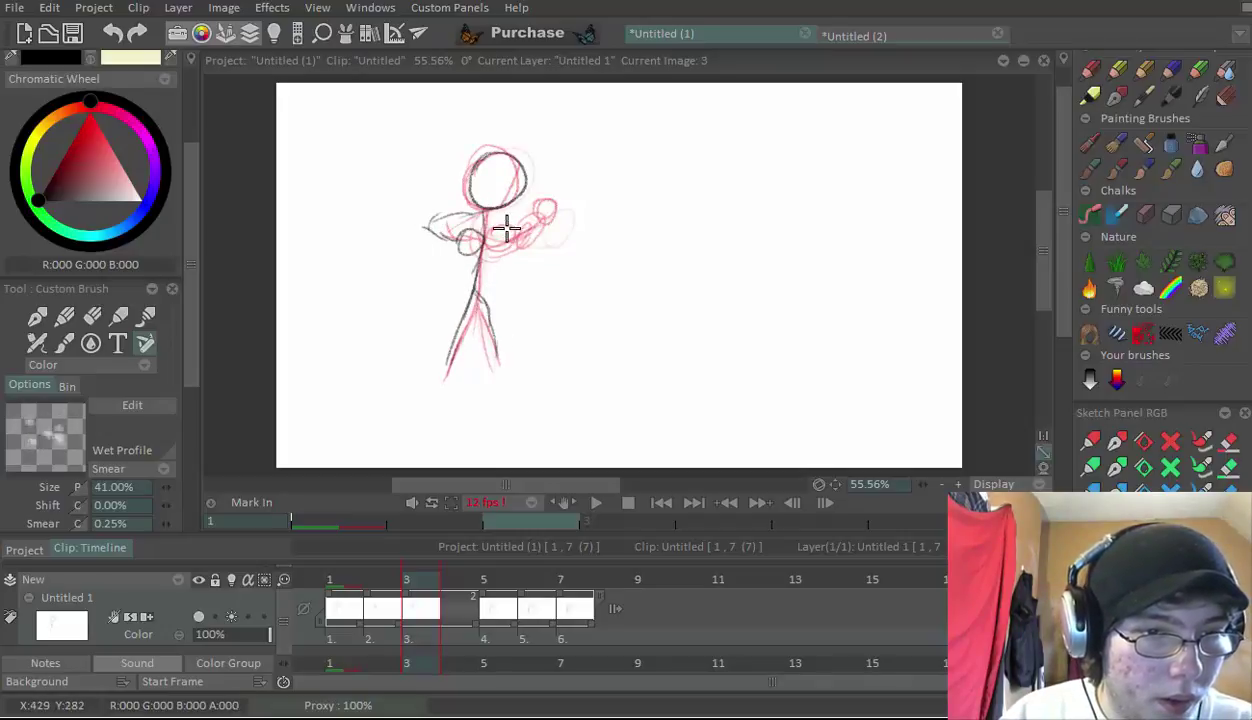
pyautogui.moveTo(540, 225)
pyautogui.mouseDown()
pyautogui.moveTo(493, 236)
pyautogui.moveTo(533, 222)
pyautogui.mouseUp()
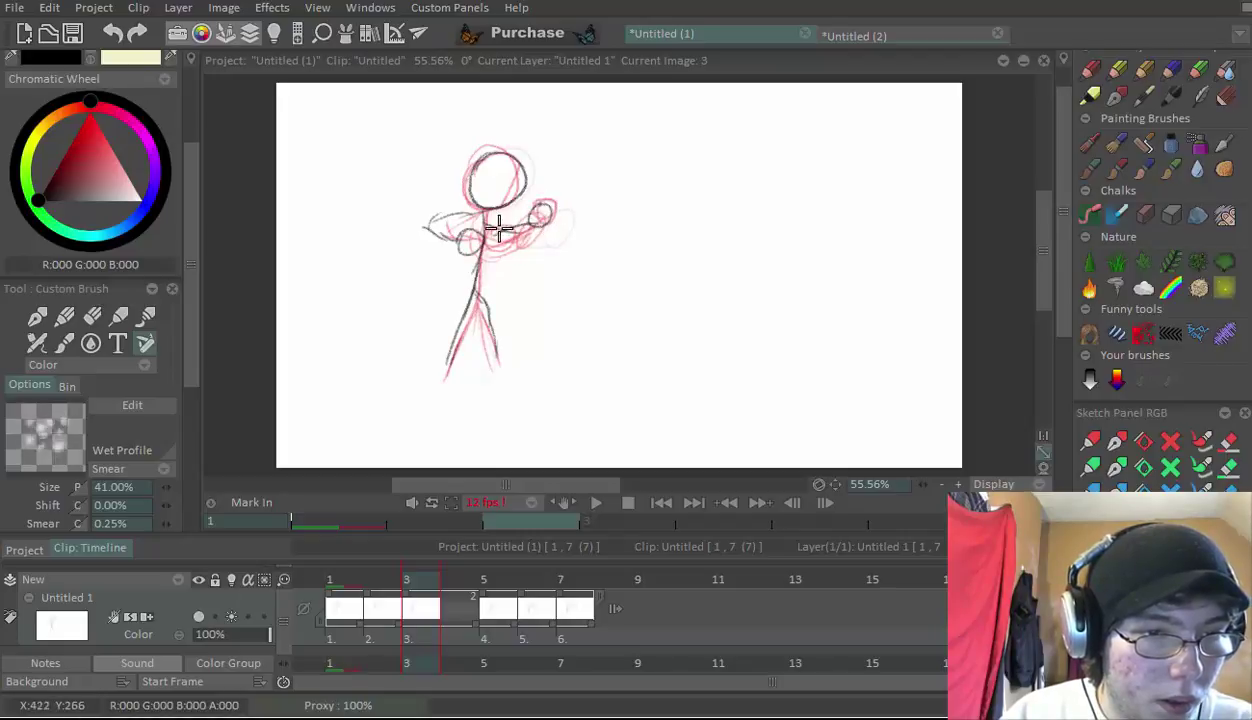
# Add a drawing at frame 4 with the punching arm wound up furthest behind the body and the front fist held out
pyautogui.press('Return')
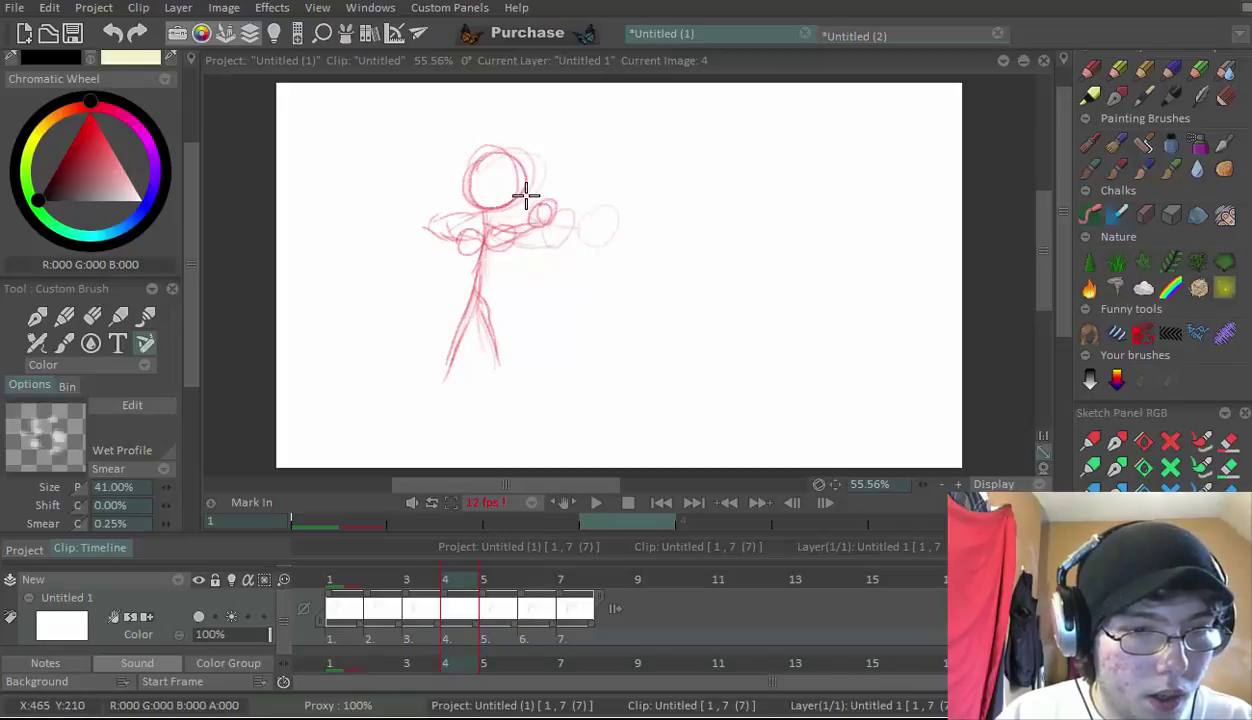
pyautogui.moveTo(469, 166)
pyautogui.mouseDown()
pyautogui.moveTo(506, 153)
pyautogui.moveTo(513, 192)
pyautogui.mouseUp()
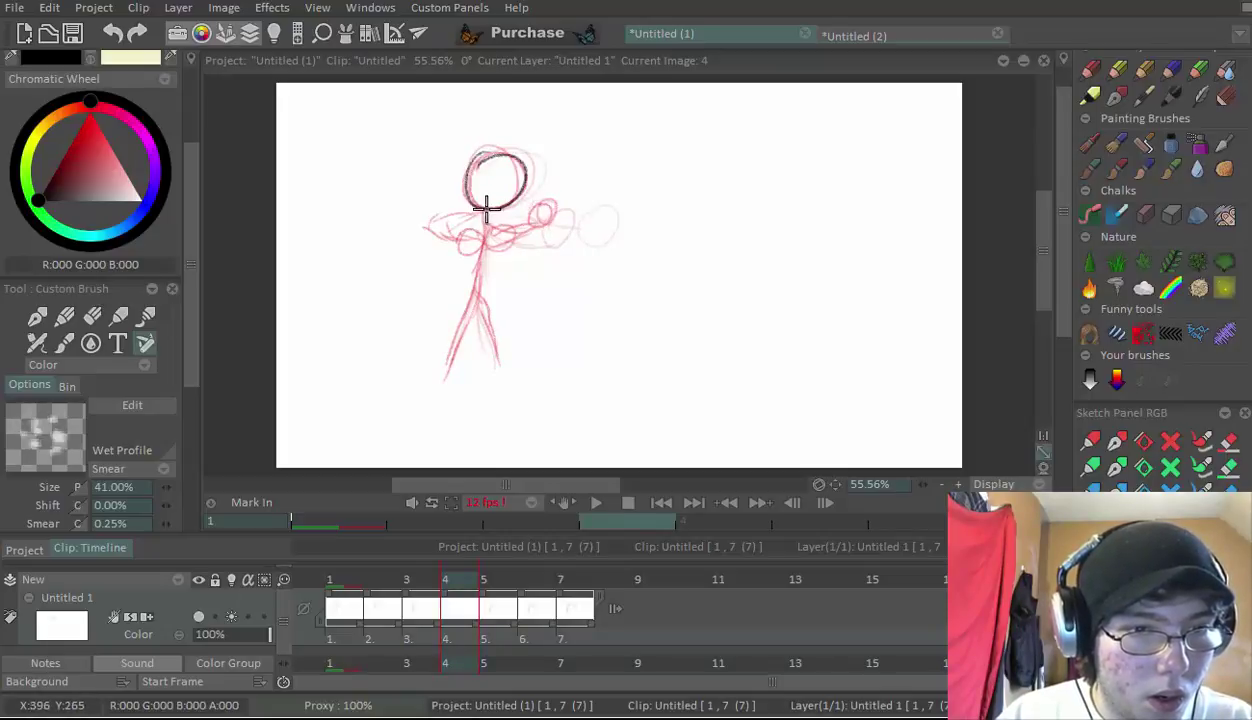
pyautogui.moveTo(477, 278)
pyautogui.mouseDown()
pyautogui.moveTo(451, 355)
pyautogui.moveTo(481, 281)
pyautogui.moveTo(499, 347)
pyautogui.moveTo(497, 233)
pyautogui.moveTo(512, 235)
pyautogui.moveTo(541, 203)
pyautogui.moveTo(539, 230)
pyautogui.moveTo(483, 219)
pyautogui.moveTo(457, 233)
pyautogui.moveTo(411, 218)
pyautogui.mouseUp()
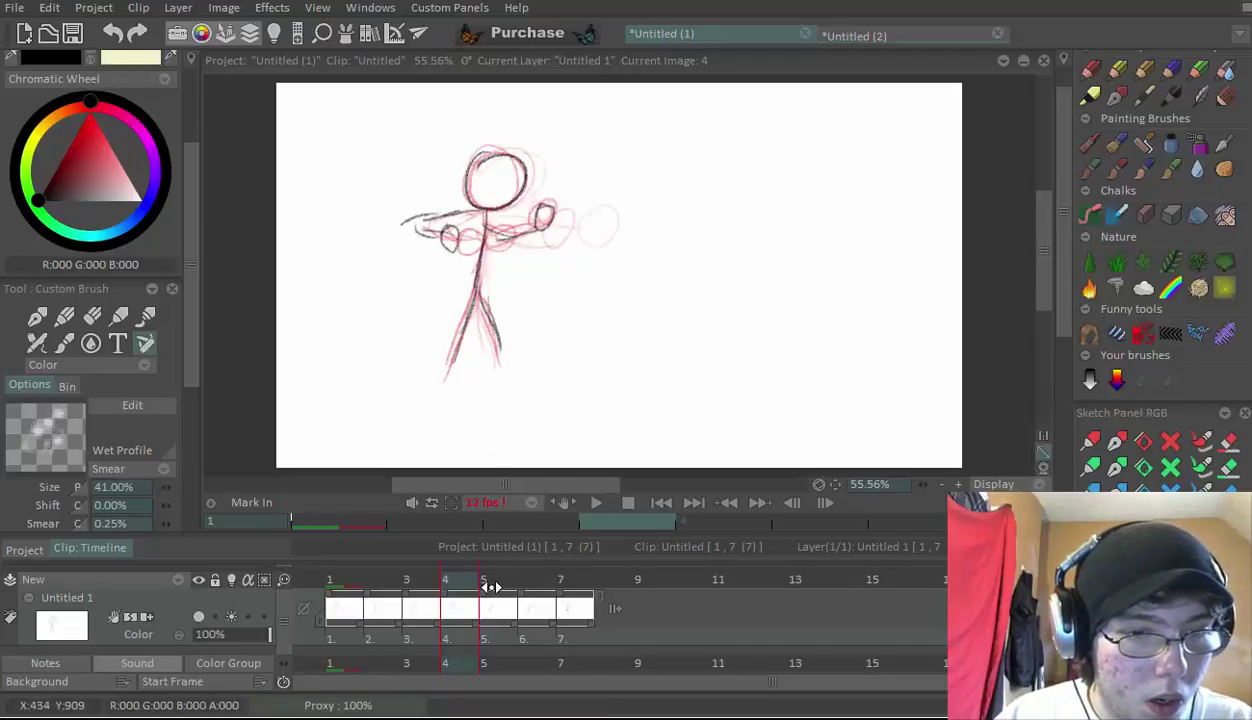
# Extend the frame 4 drawing's exposure by two frames and draw the figure at frame 5 with the rear fist swinging forward to the torso
pyautogui.click(490, 618)
pyautogui.moveTo(482, 630); pyautogui.dragTo(549, 622)
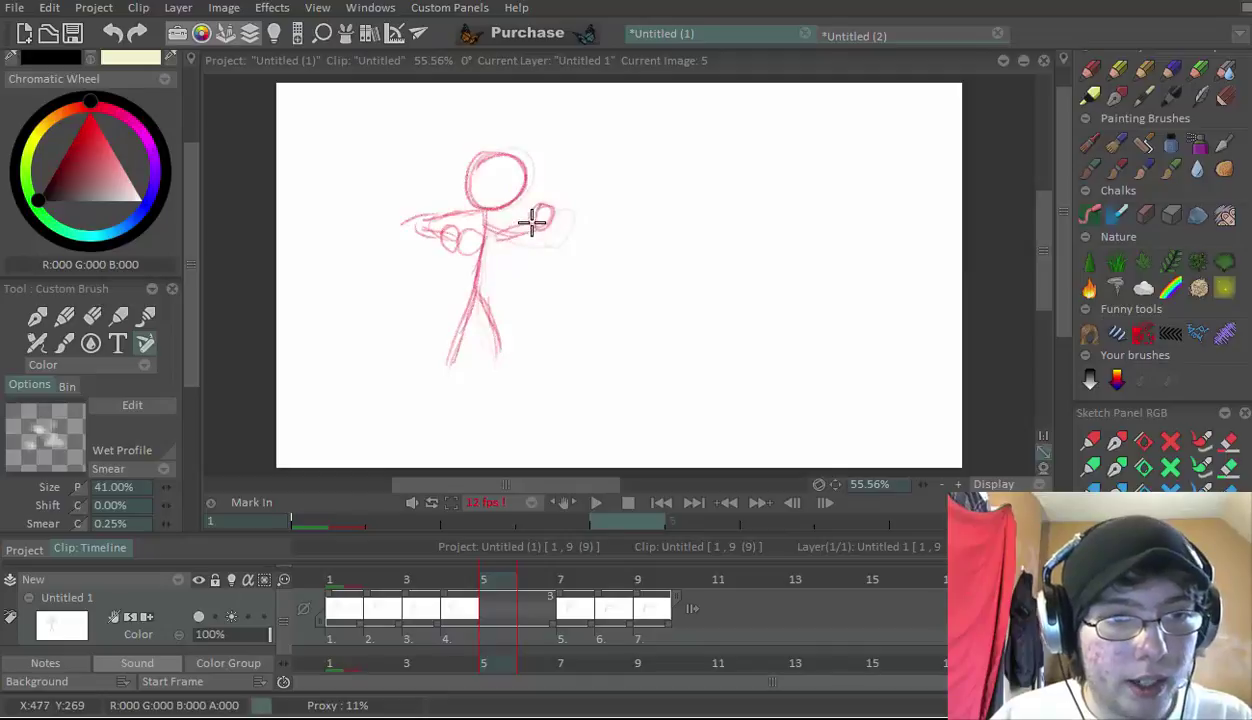
pyautogui.moveTo(470, 175)
pyautogui.mouseDown()
pyautogui.moveTo(508, 158)
pyautogui.moveTo(516, 177)
pyautogui.moveTo(464, 187)
pyautogui.moveTo(510, 178)
pyautogui.moveTo(461, 173)
pyautogui.moveTo(512, 180)
pyautogui.mouseUp()
pyautogui.hotkey('ctrl', 'z')
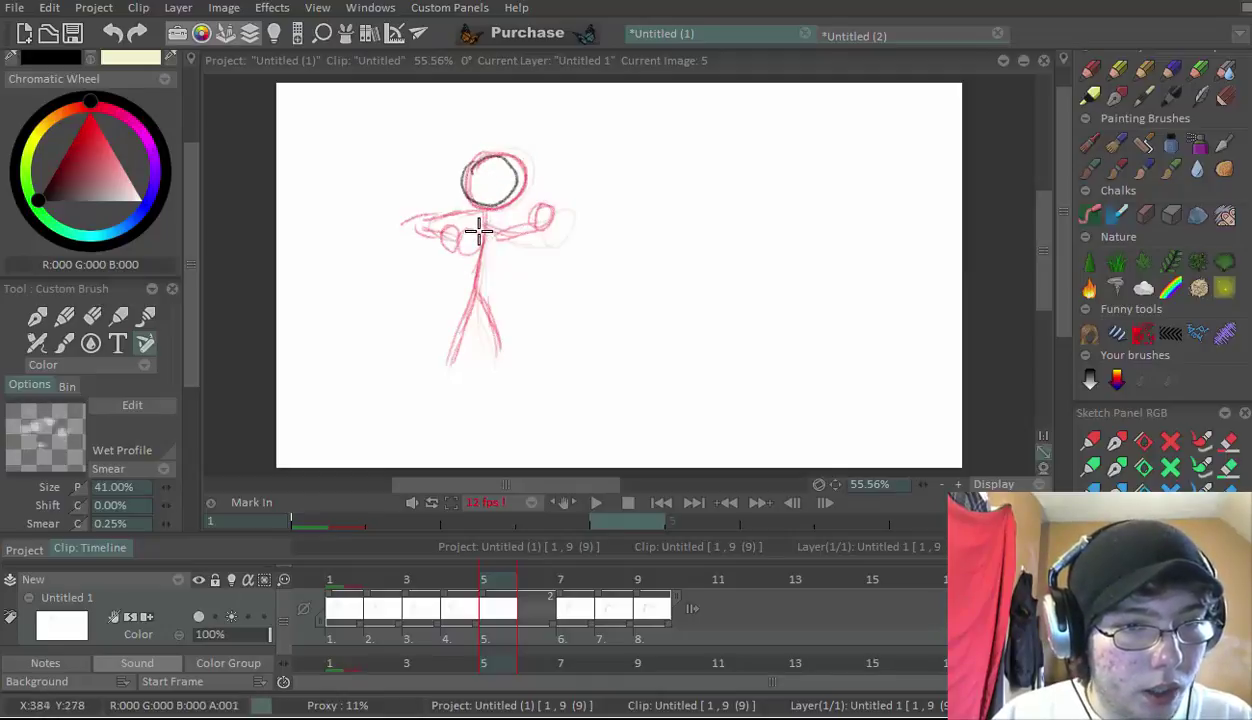
pyautogui.moveTo(478, 230)
pyautogui.mouseDown()
pyautogui.moveTo(443, 233)
pyautogui.moveTo(474, 213)
pyautogui.moveTo(540, 215)
pyautogui.moveTo(543, 231)
pyautogui.moveTo(538, 217)
pyautogui.moveTo(505, 224)
pyautogui.moveTo(525, 229)
pyautogui.moveTo(484, 215)
pyautogui.moveTo(457, 346)
pyautogui.mouseUp()
pyautogui.moveTo(488, 297); pyautogui.dragTo(505, 355)
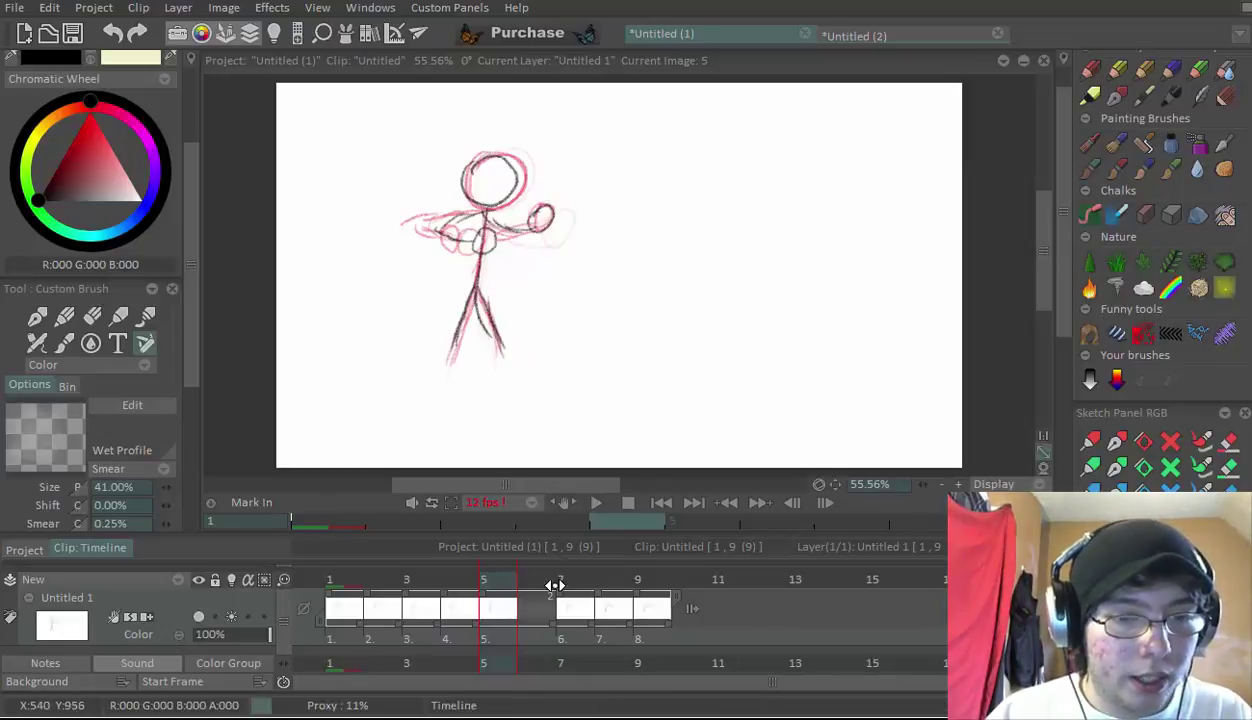
# Add a drawing at frame 6, using neighbouring frames as reference, with the punching fist passing in front of the body beside the other fist
pyautogui.click(538, 578)
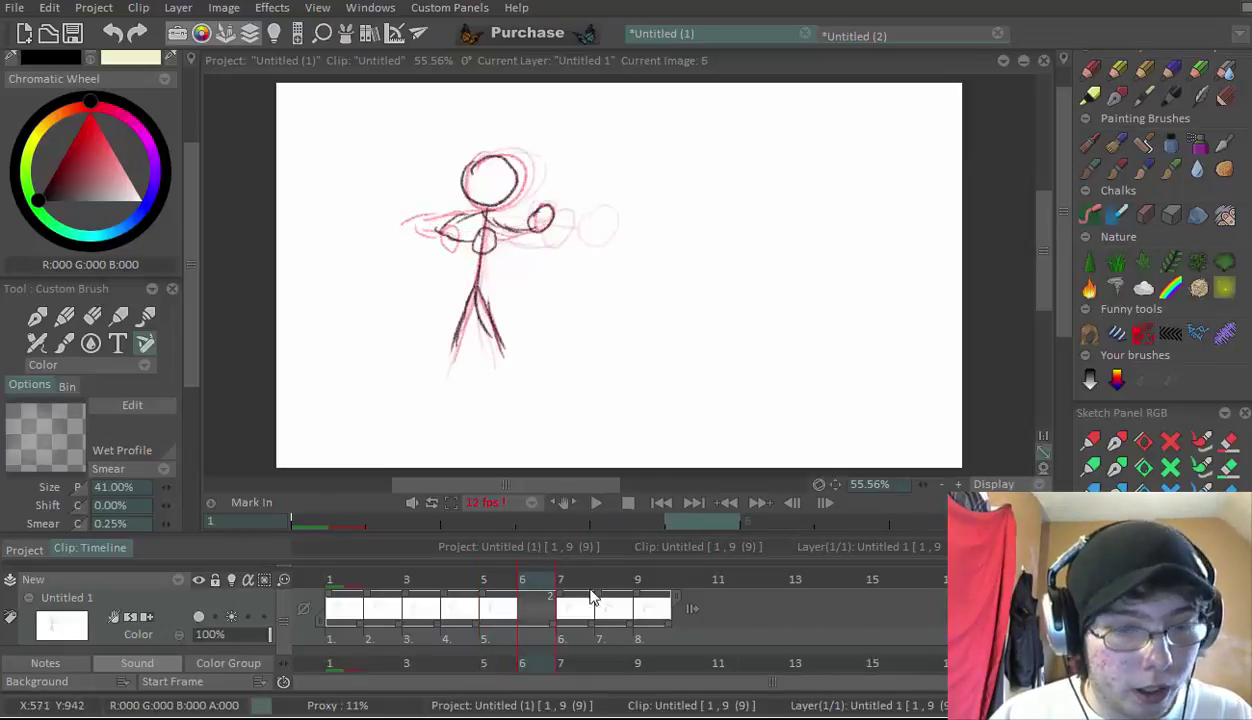
pyautogui.moveTo(586, 618); pyautogui.dragTo(590, 620)
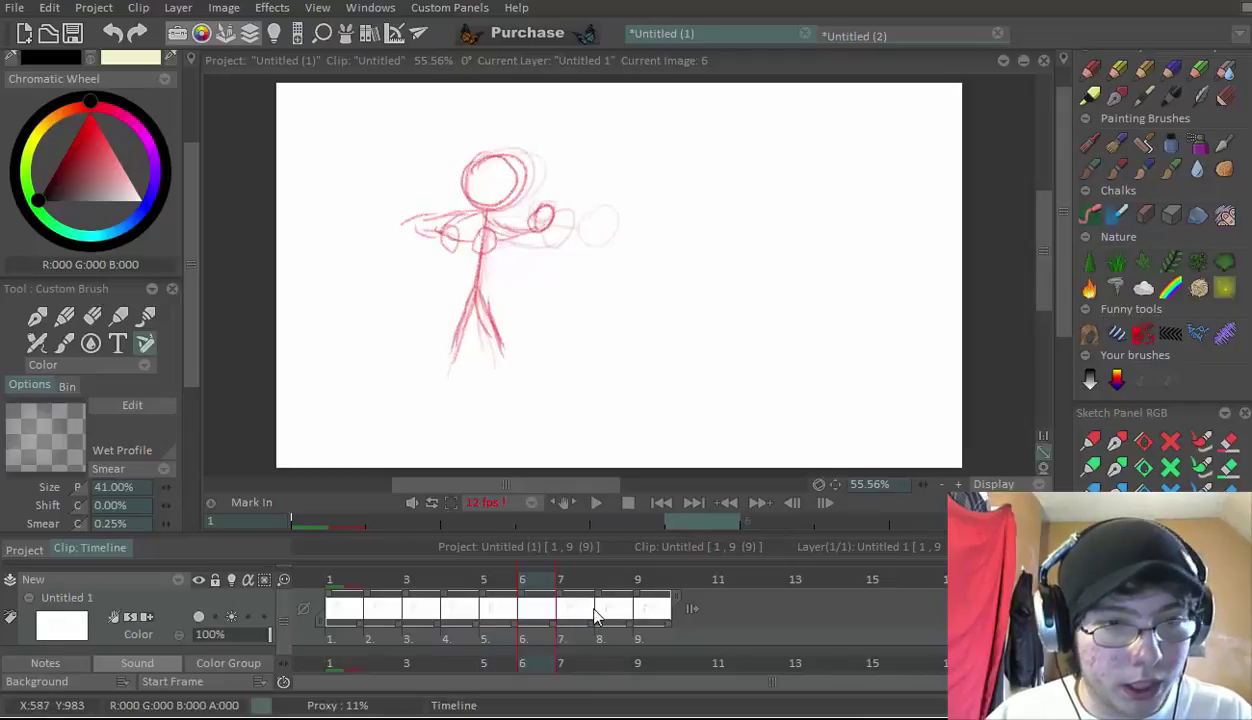
pyautogui.press('Left')
pyautogui.press('Right')
pyautogui.press('Left')
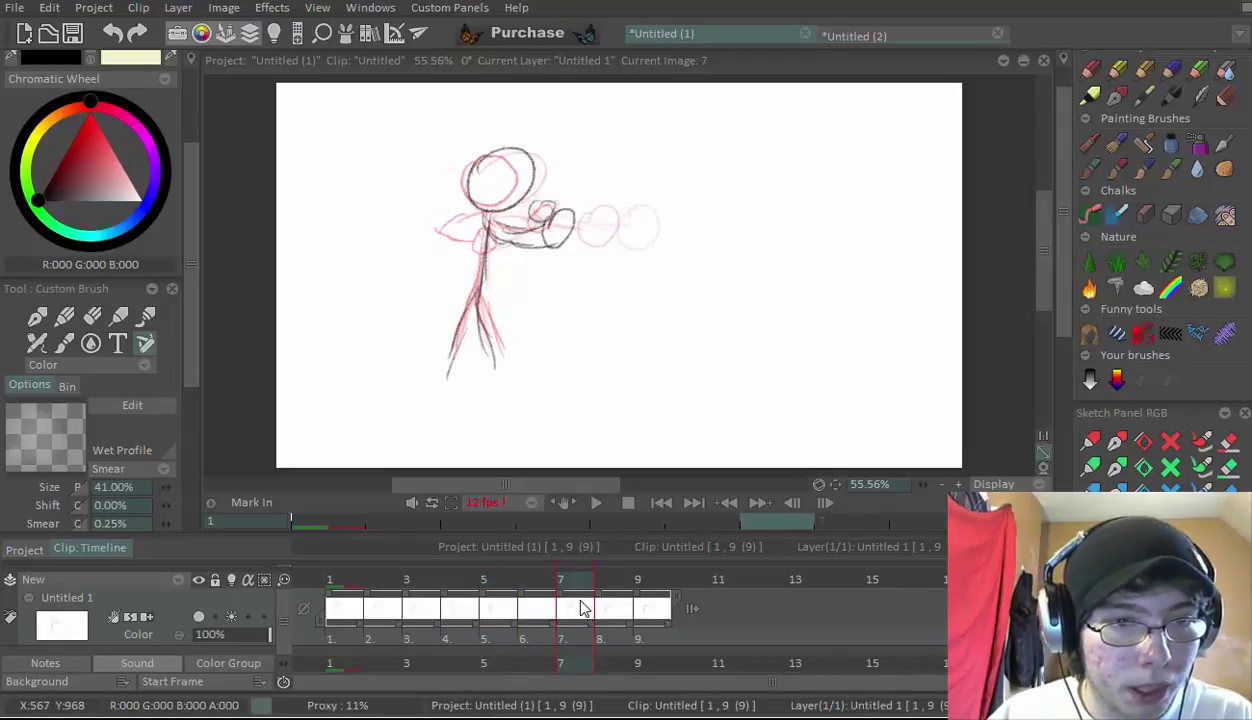
pyautogui.press('Right')
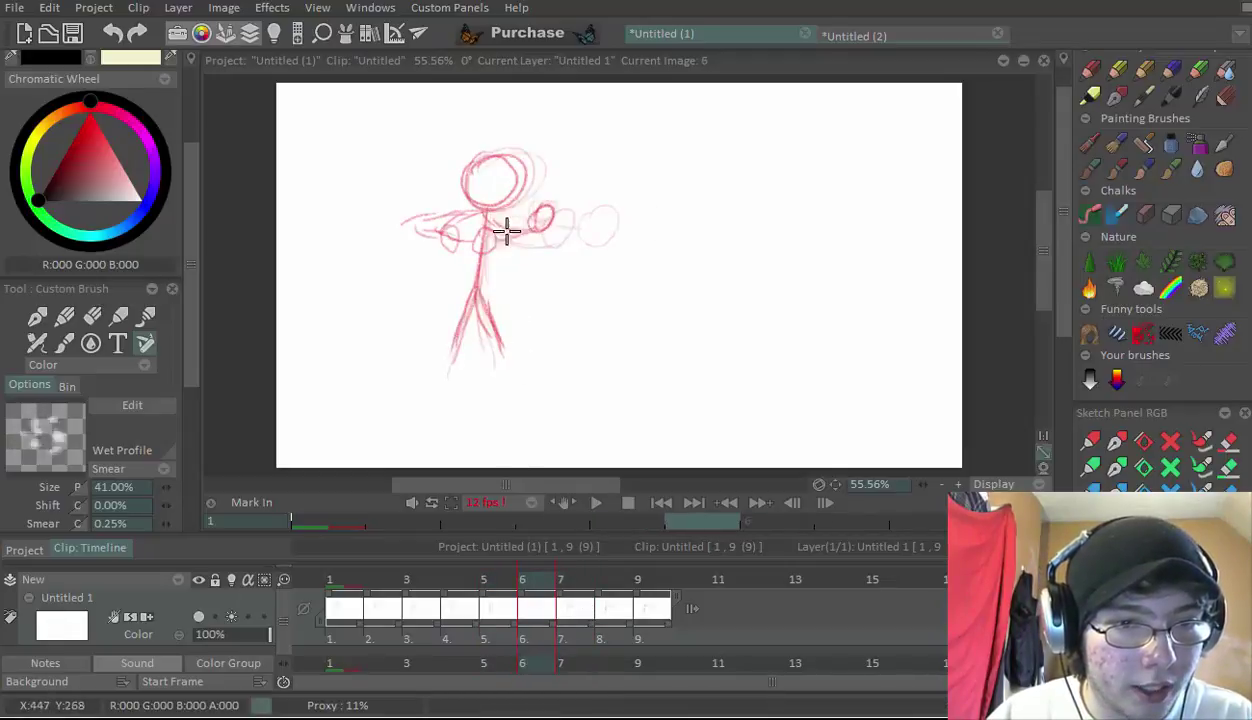
pyautogui.moveTo(507, 231)
pyautogui.mouseDown()
pyautogui.moveTo(467, 235)
pyautogui.moveTo(480, 201)
pyautogui.moveTo(483, 218)
pyautogui.moveTo(463, 204)
pyautogui.moveTo(463, 170)
pyautogui.moveTo(494, 156)
pyautogui.moveTo(528, 173)
pyautogui.moveTo(496, 210)
pyautogui.moveTo(467, 173)
pyautogui.mouseUp()
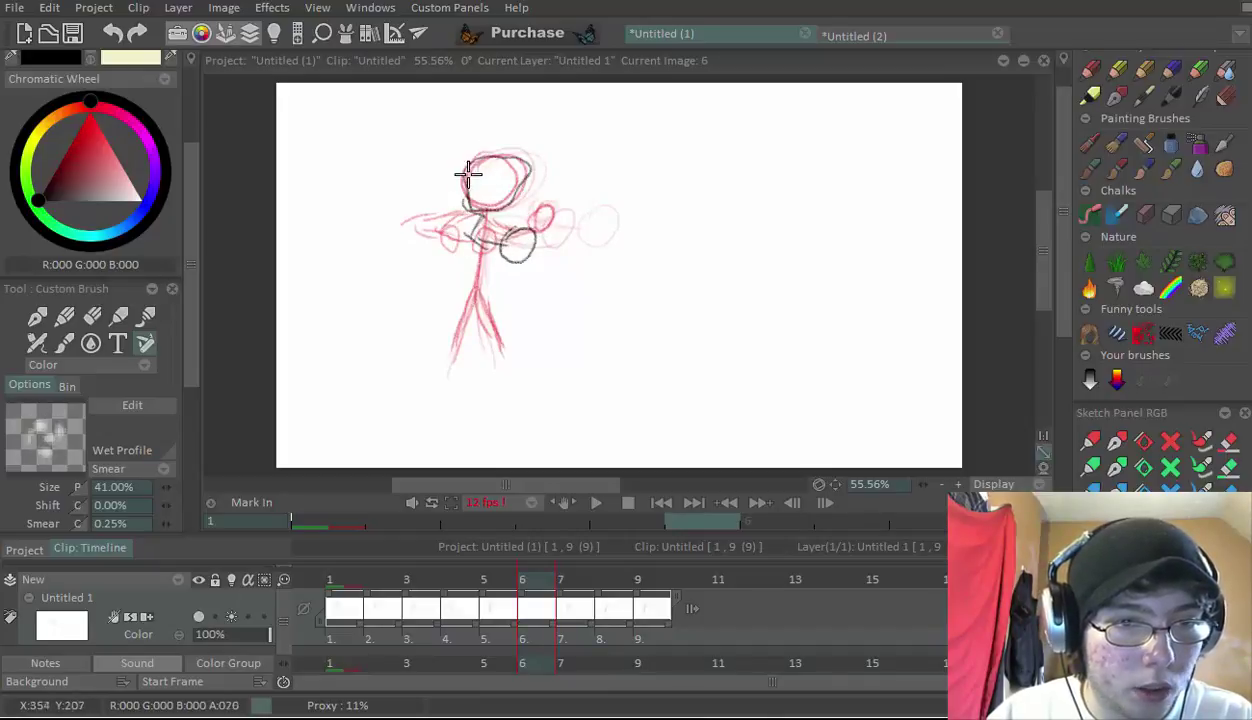
pyautogui.moveTo(530, 222); pyautogui.dragTo(528, 220)
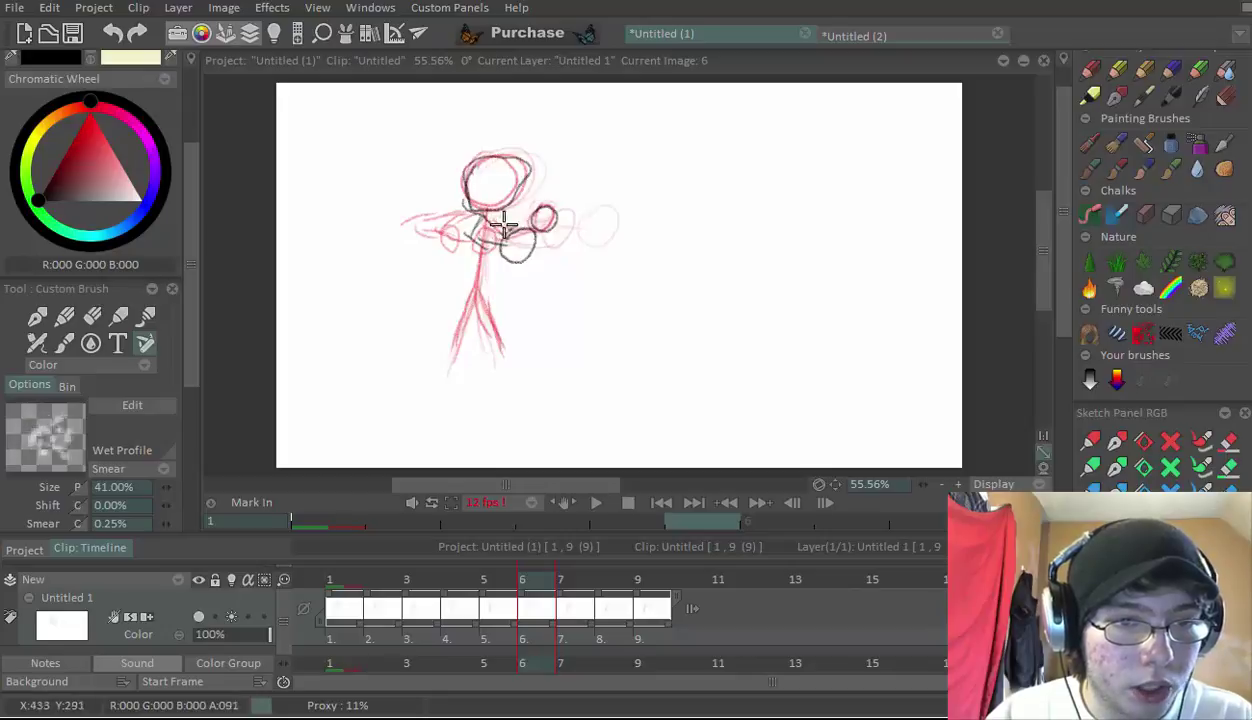
pyautogui.moveTo(477, 287)
pyautogui.mouseDown()
pyautogui.moveTo(470, 274)
pyautogui.moveTo(447, 338)
pyautogui.mouseUp()
pyautogui.moveTo(470, 296)
pyautogui.mouseDown()
pyautogui.moveTo(501, 342)
pyautogui.moveTo(478, 281)
pyautogui.moveTo(512, 321)
pyautogui.moveTo(507, 290)
pyautogui.moveTo(480, 283)
pyautogui.moveTo(503, 341)
pyautogui.mouseUp()
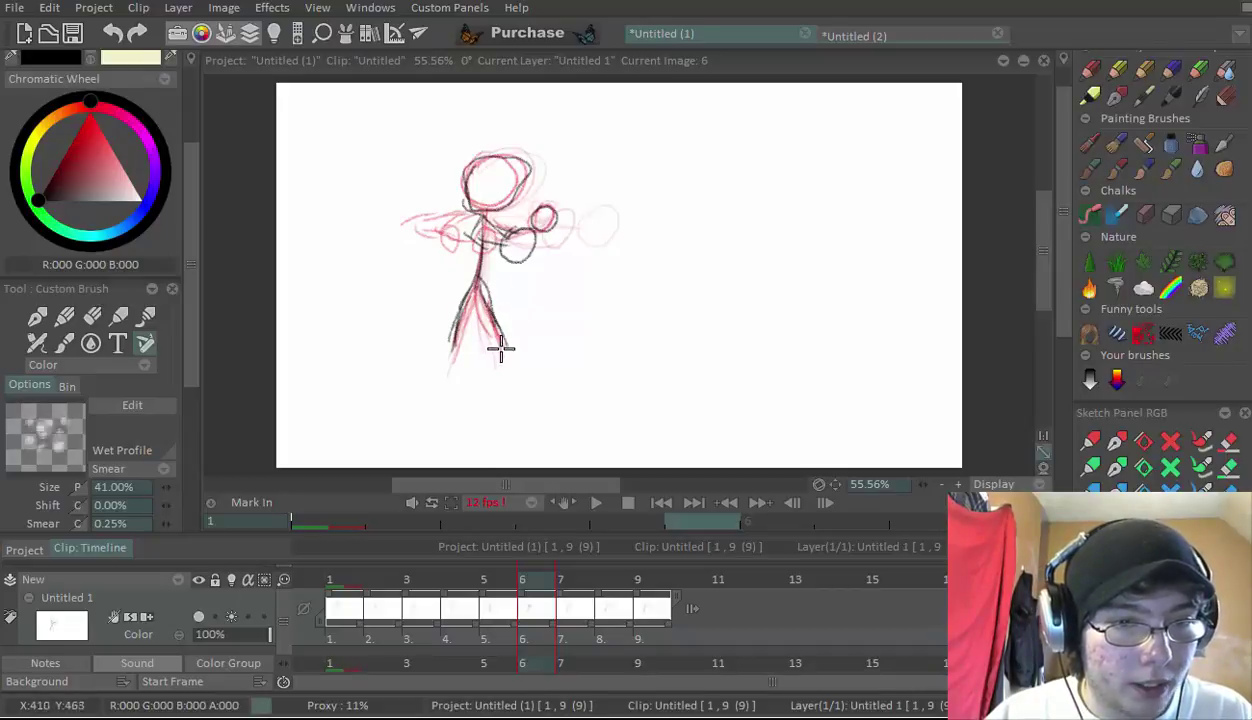
# Play the punch animation, set the playback rate to 15 fps and watch it at that speed
pyautogui.click(630, 503)
pyautogui.click(596, 503)
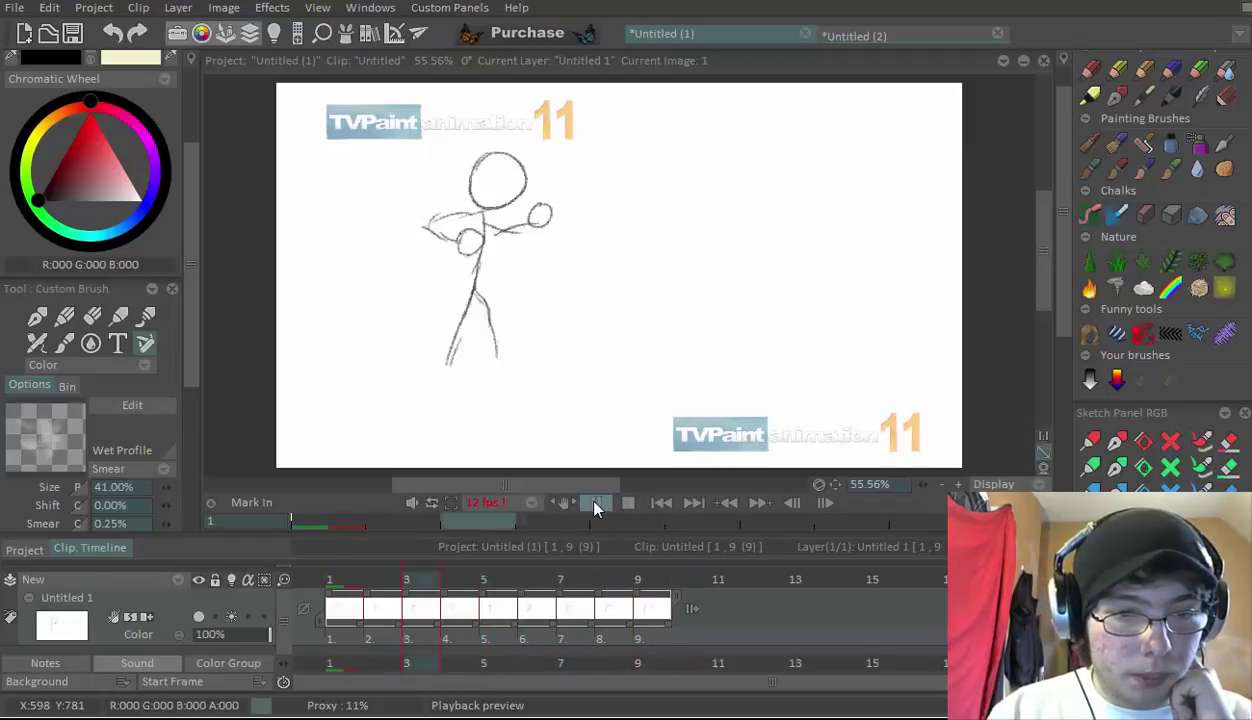
pyautogui.click(526, 508)
pyautogui.click(546, 540)
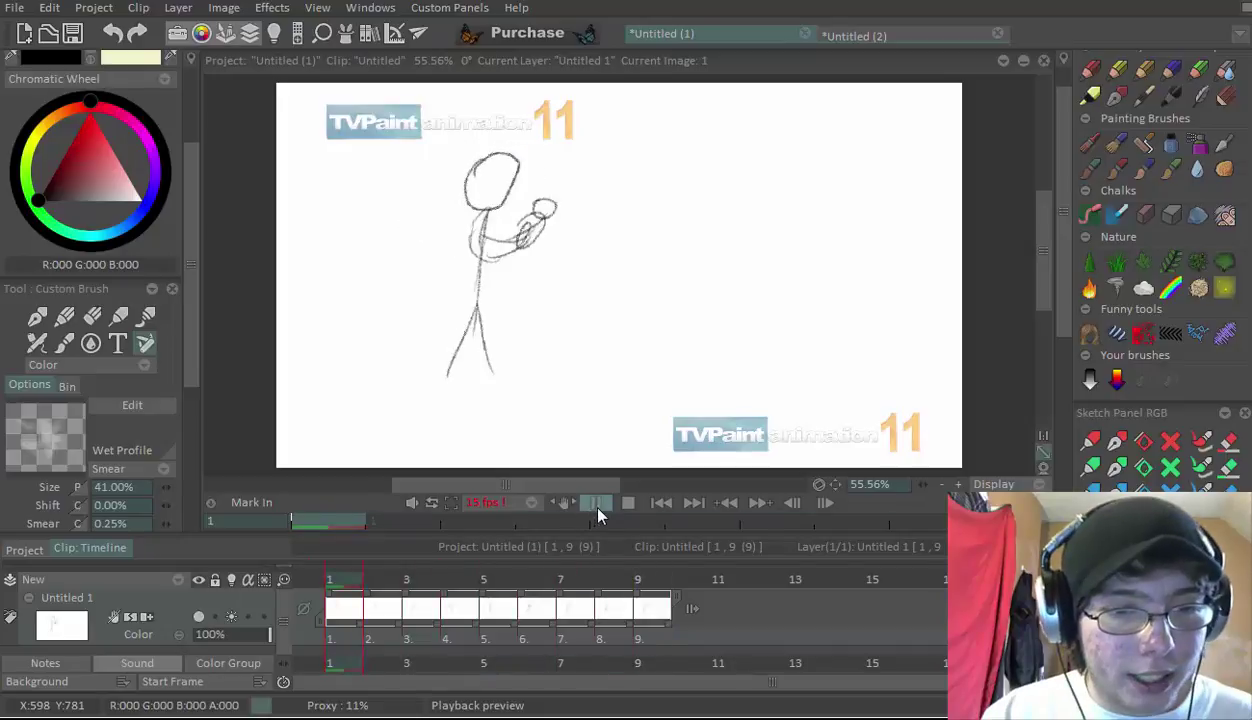
pyautogui.click(598, 503)
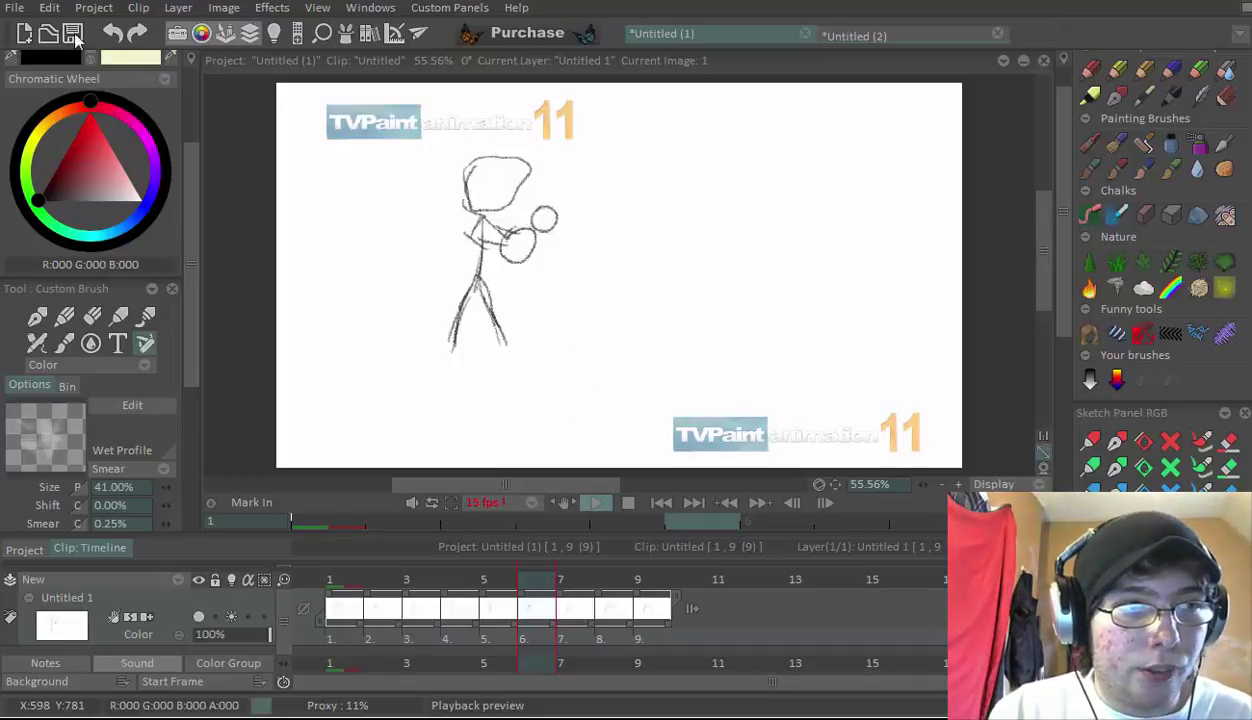
# Create a new HDTV 720 project at 1280 x 720 with a frame rate of 24
pyautogui.click(14, 8)
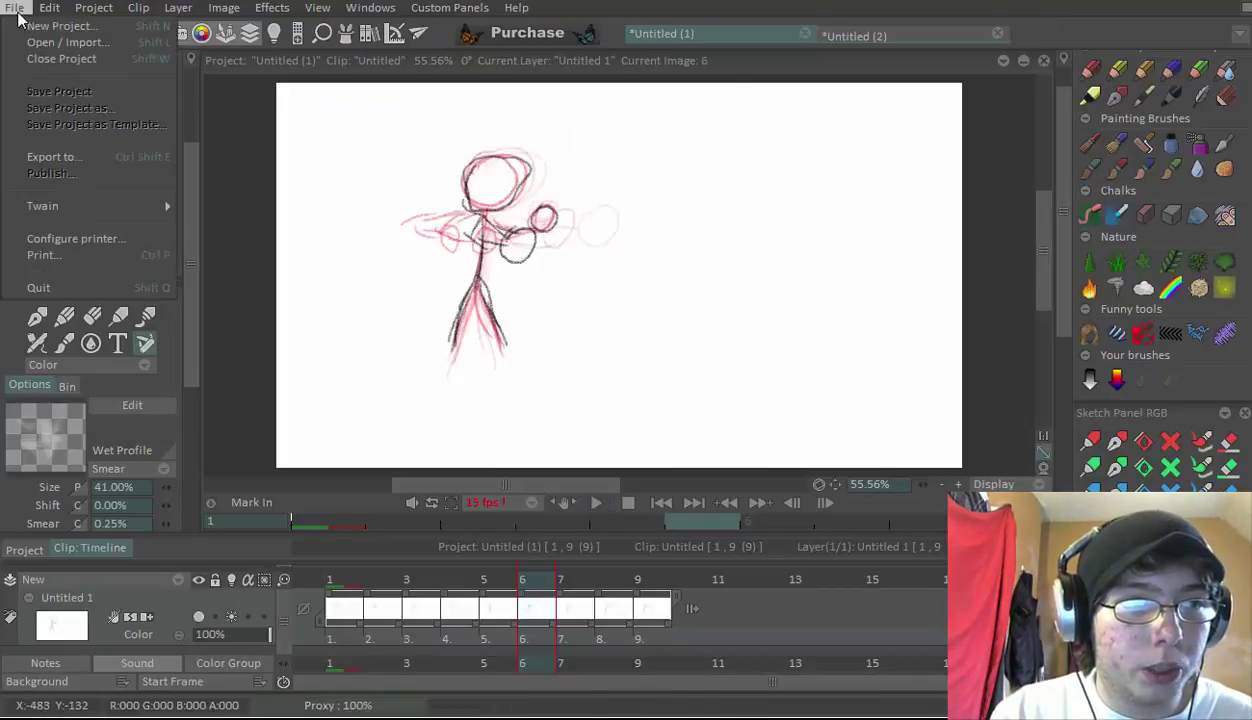
pyautogui.click(40, 36)
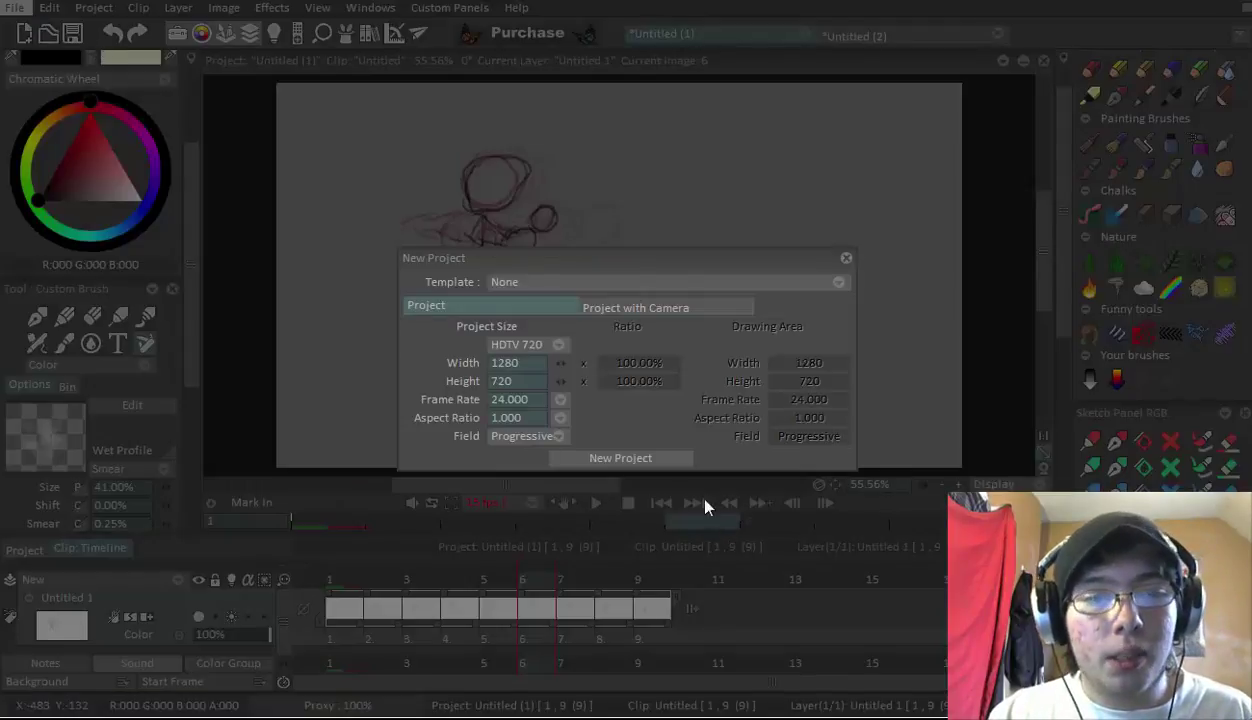
pyautogui.click(620, 458)
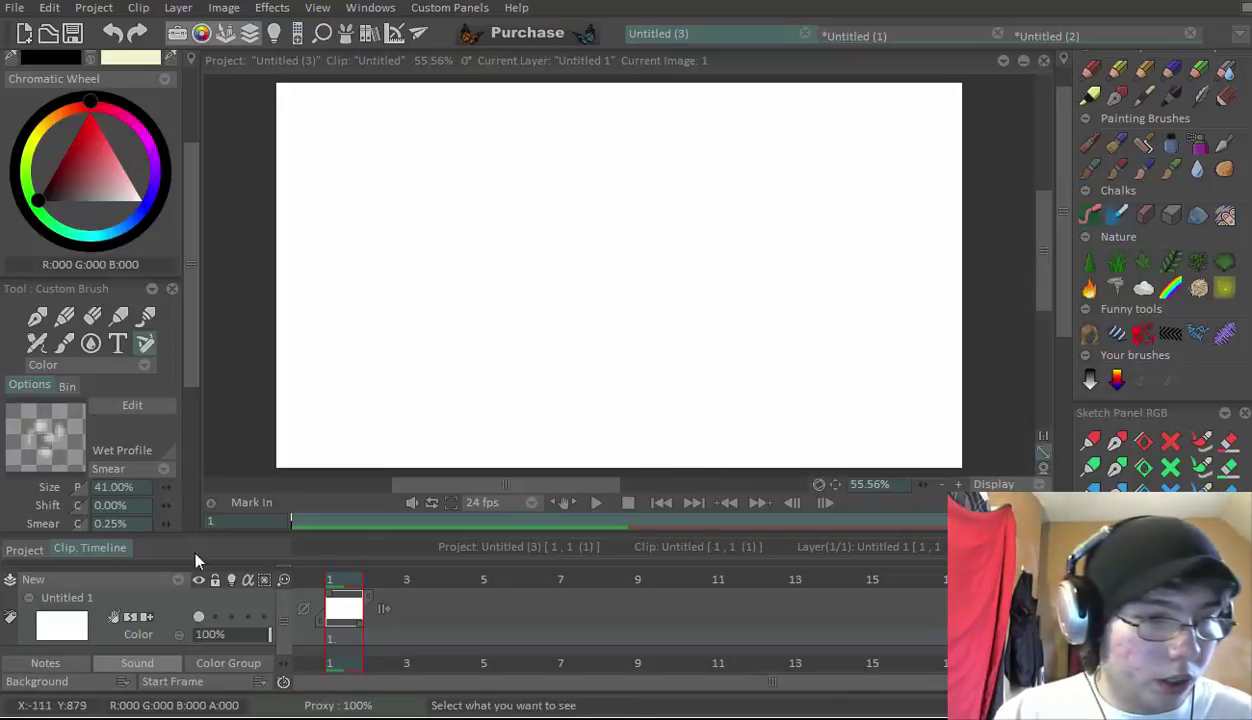
# Switch the light table on for all layers of the new project
pyautogui.rightClick(234, 584)
pyautogui.click(262, 592)
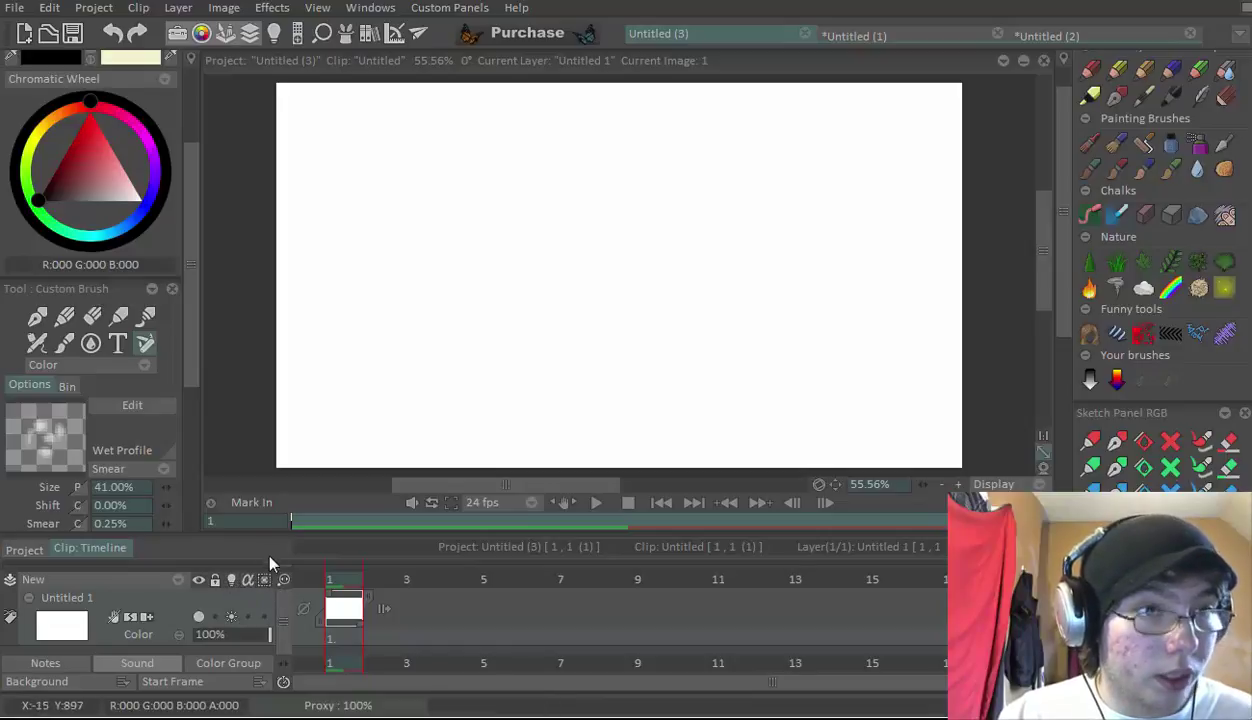
pyautogui.rightClick(230, 584)
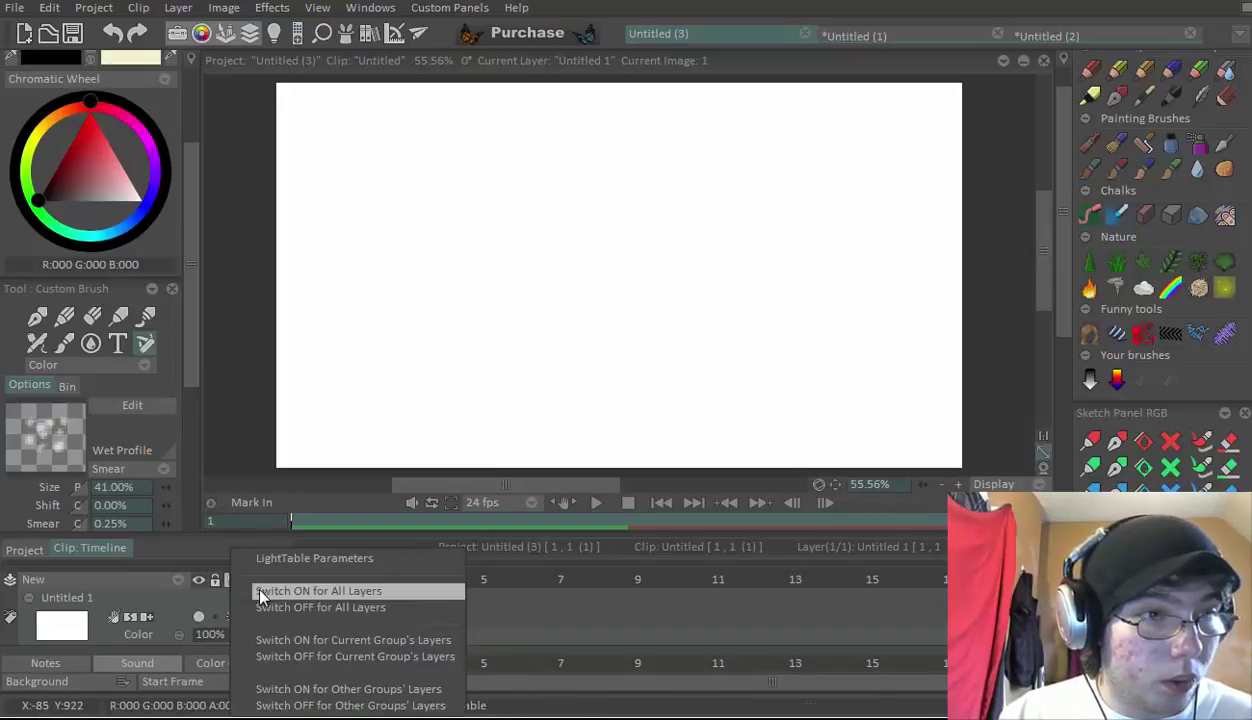
pyautogui.click(256, 590)
pyautogui.rightClick(232, 582)
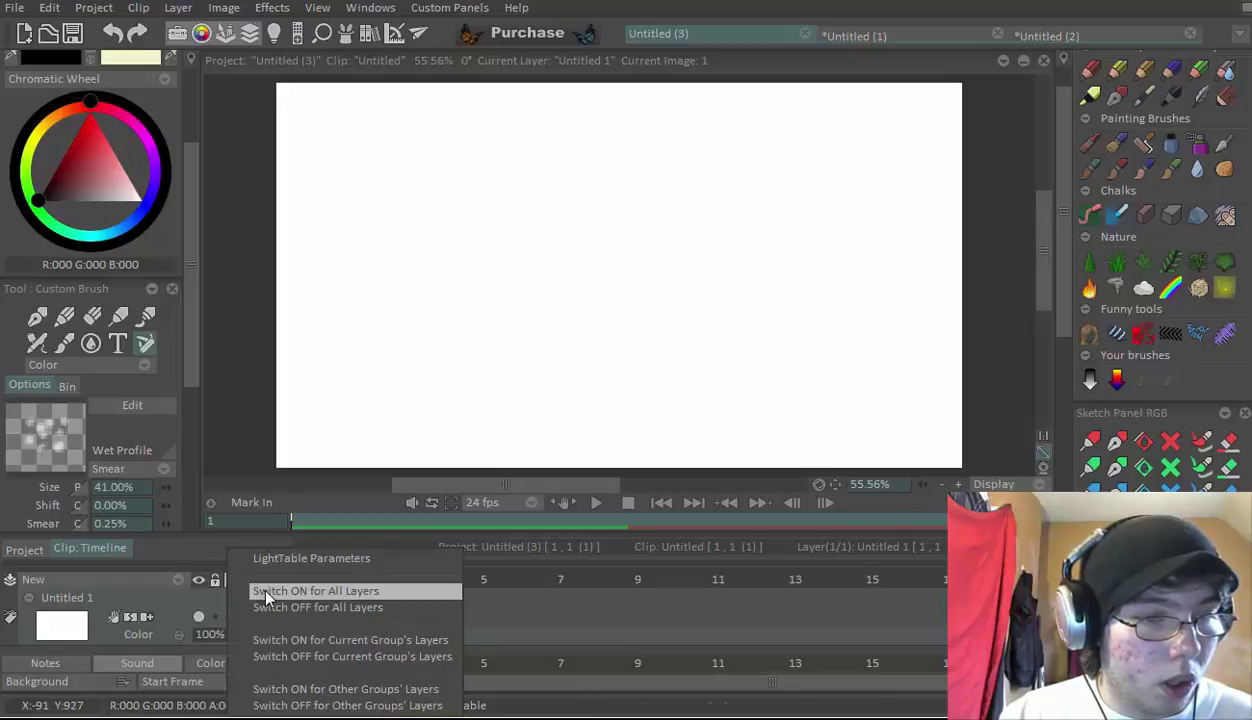
pyautogui.click(259, 577)
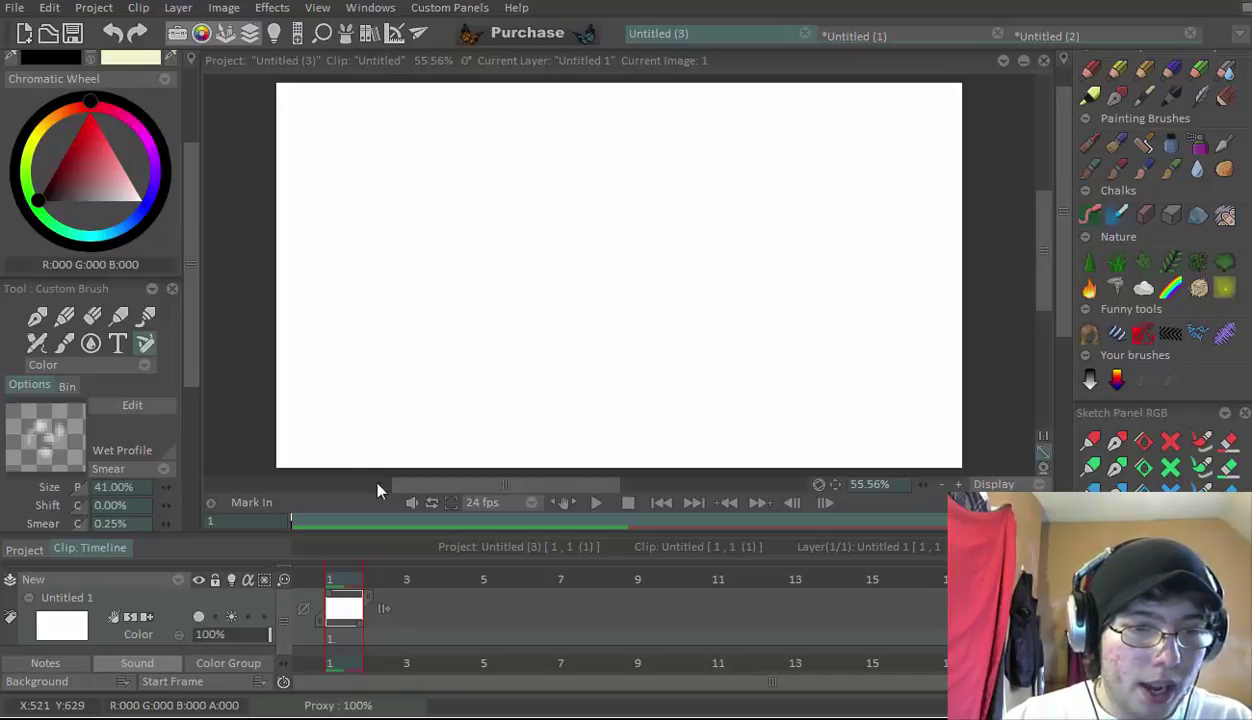
# Scrub the empty timeline, compare it with the punch frames in project Untitled (1), and return to Untitled (3)
pyautogui.moveTo(391, 580); pyautogui.dragTo(512, 580)
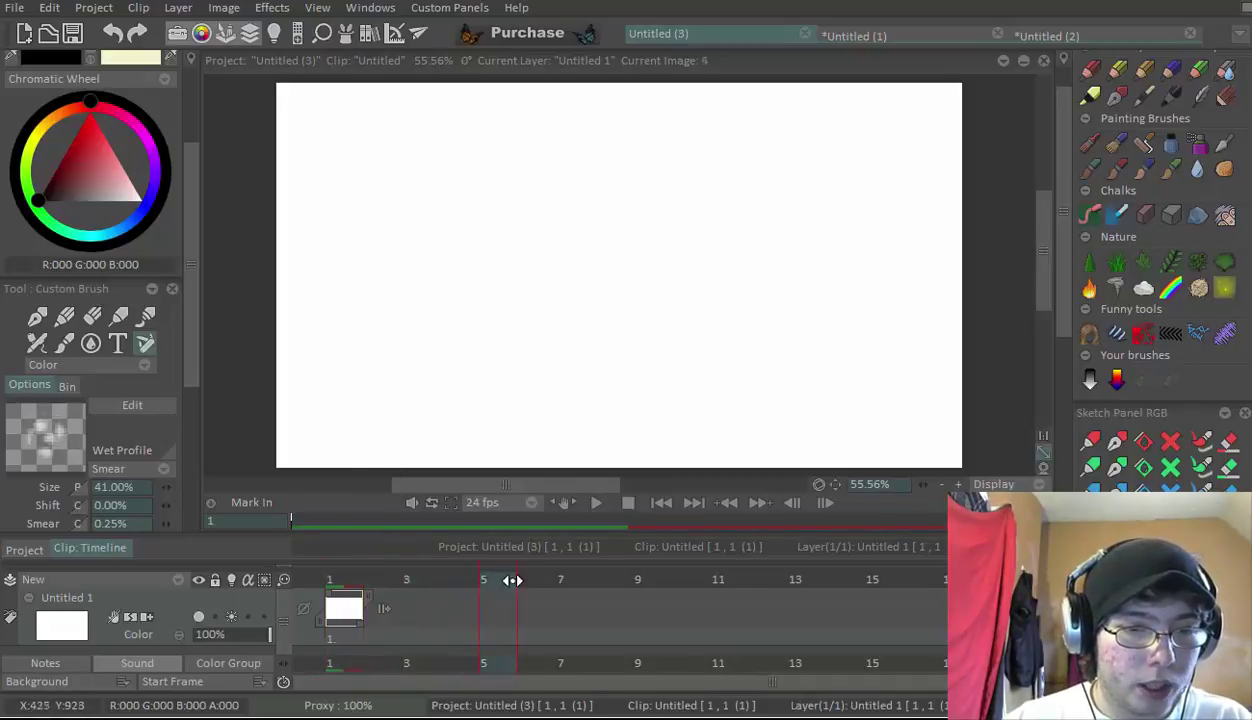
pyautogui.click(850, 35)
pyautogui.moveTo(349, 568); pyautogui.dragTo(528, 577)
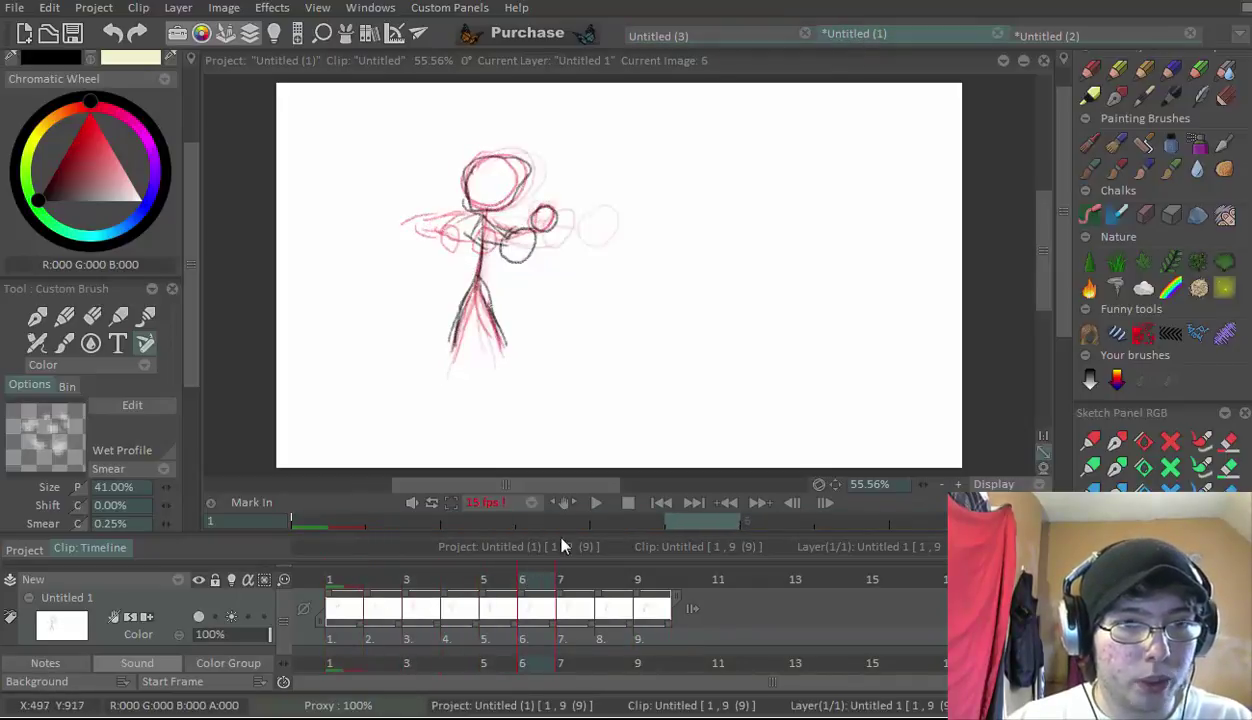
pyautogui.click(745, 36)
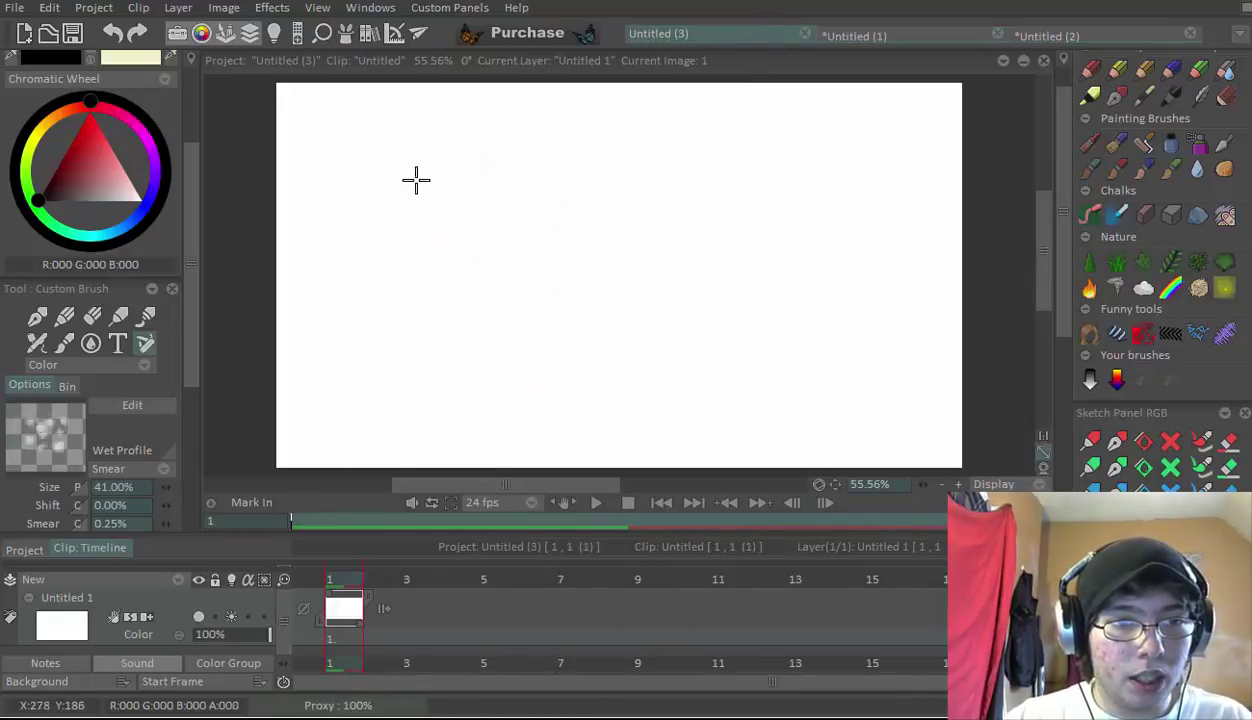
# Draw a standing stick figure on the canvas's left side in frame 1, shading the far hand and foot
pyautogui.moveTo(416, 180)
pyautogui.mouseDown()
pyautogui.moveTo(461, 212)
pyautogui.moveTo(414, 232)
pyautogui.moveTo(407, 322)
pyautogui.mouseUp()
pyautogui.moveTo(428, 248); pyautogui.dragTo(414, 397)
pyautogui.moveTo(410, 313); pyautogui.dragTo(418, 312)
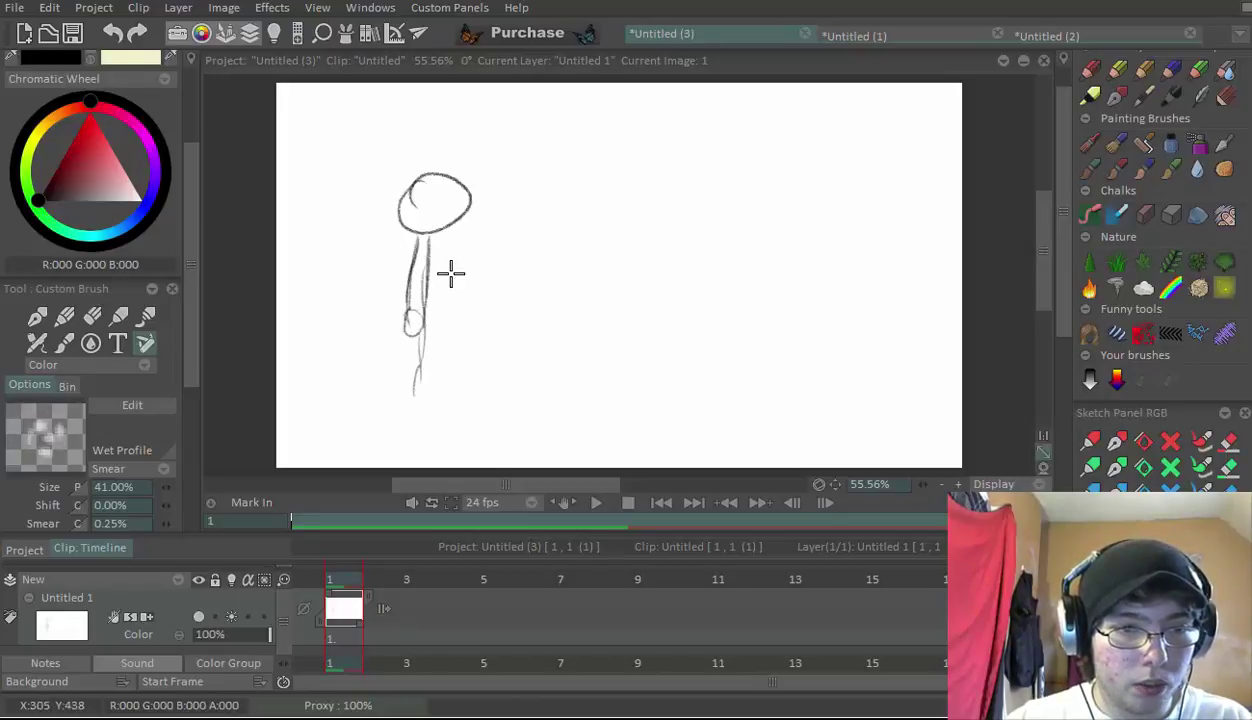
pyautogui.moveTo(430, 233)
pyautogui.mouseDown()
pyautogui.moveTo(439, 327)
pyautogui.moveTo(430, 302)
pyautogui.moveTo(443, 318)
pyautogui.moveTo(411, 377)
pyautogui.moveTo(410, 416)
pyautogui.mouseUp()
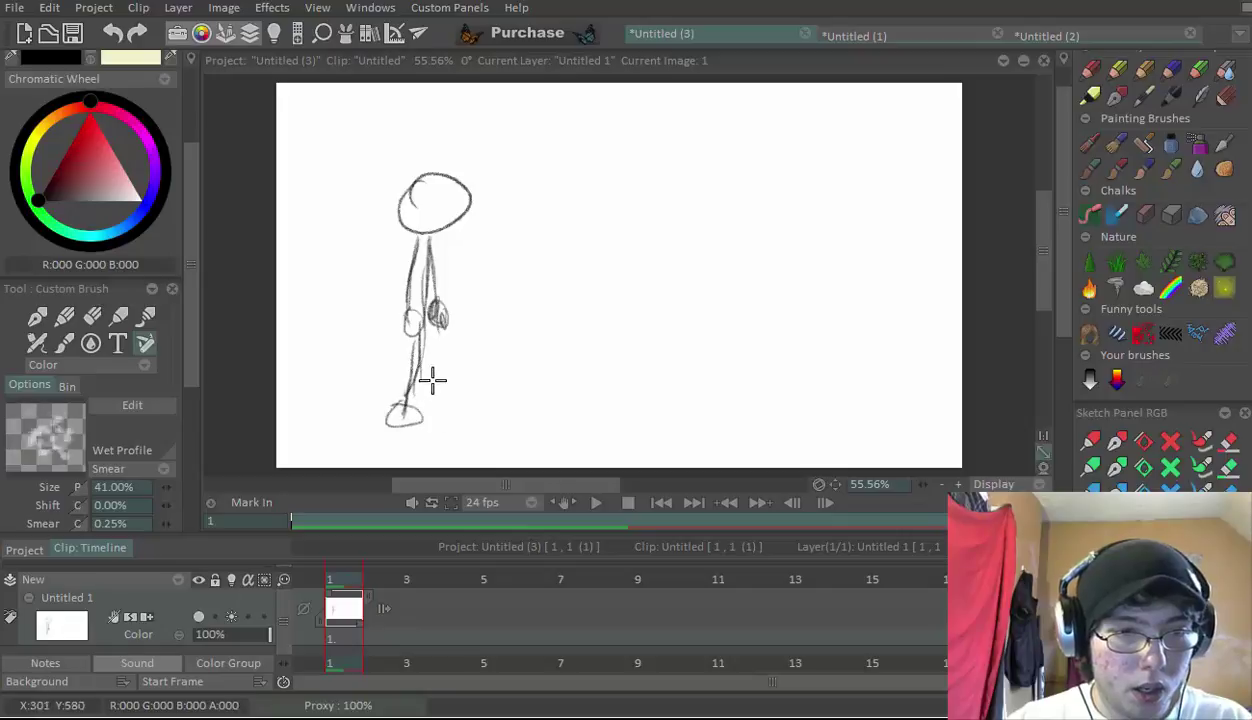
pyautogui.moveTo(415, 318)
pyautogui.mouseDown()
pyautogui.moveTo(434, 403)
pyautogui.moveTo(420, 400)
pyautogui.moveTo(457, 408)
pyautogui.moveTo(438, 406)
pyautogui.mouseUp()
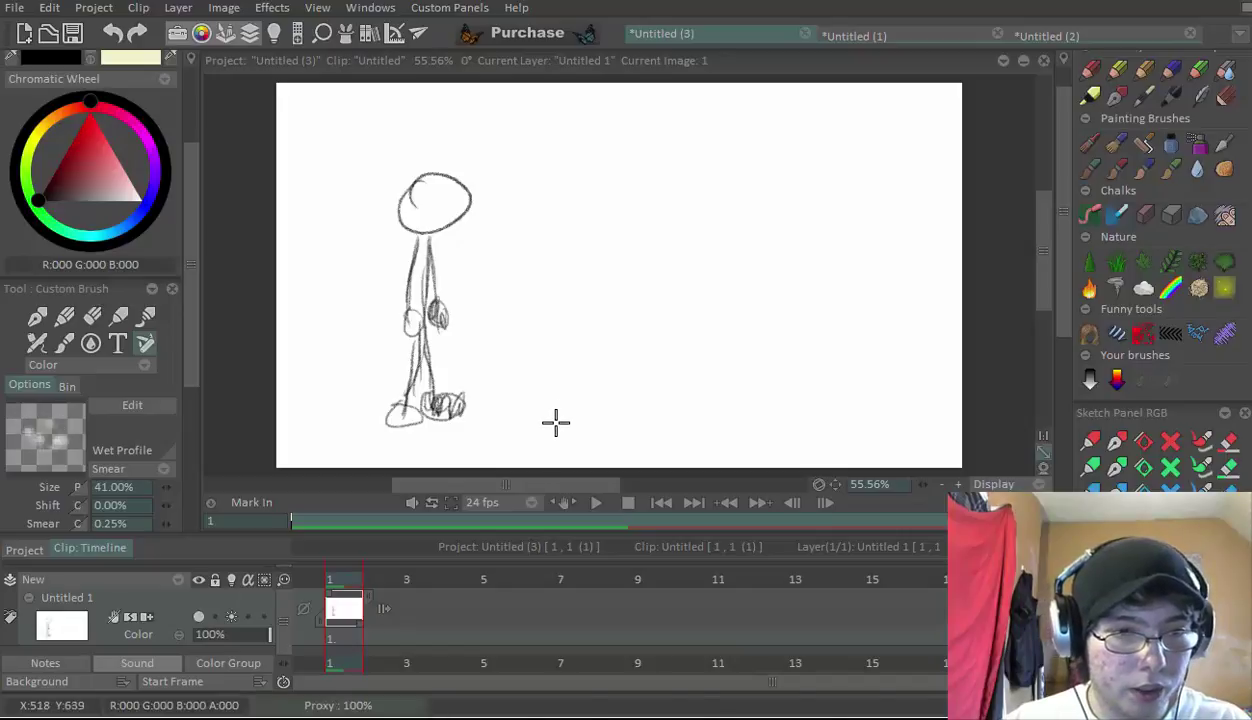
# Add frame 2 and draw the stick figure leaning forward to start walking, with the shaded foot slightly raised
pyautogui.press('Return')
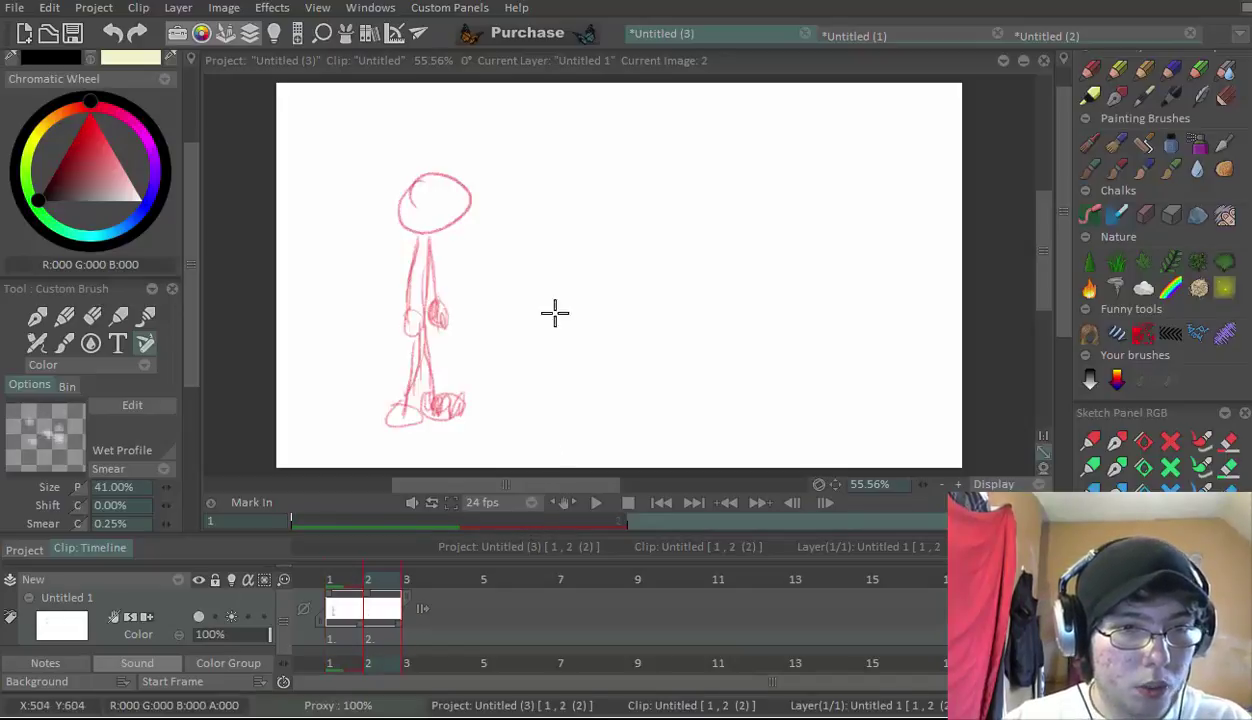
pyautogui.moveTo(468, 226)
pyautogui.mouseDown()
pyautogui.moveTo(510, 210)
pyautogui.moveTo(482, 228)
pyautogui.mouseUp()
pyautogui.moveTo(398, 412)
pyautogui.mouseDown()
pyautogui.moveTo(450, 405)
pyautogui.moveTo(467, 391)
pyautogui.moveTo(453, 377)
pyautogui.mouseUp()
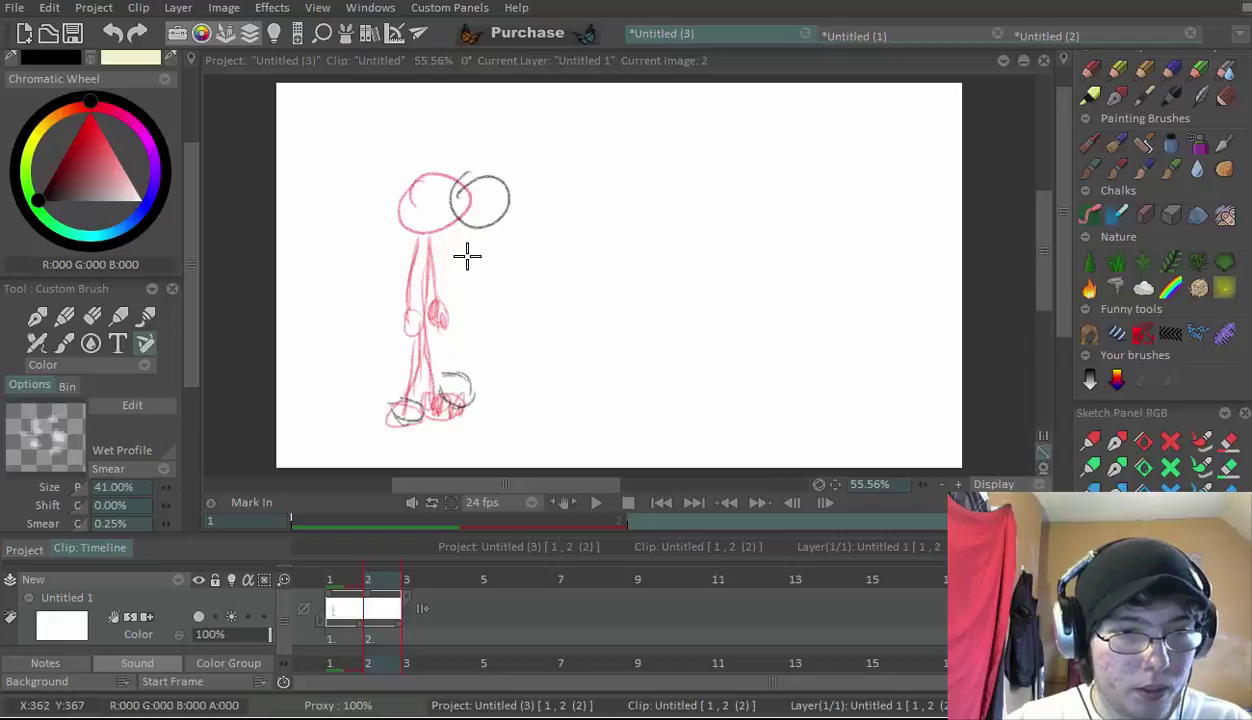
pyautogui.moveTo(468, 228); pyautogui.dragTo(416, 394)
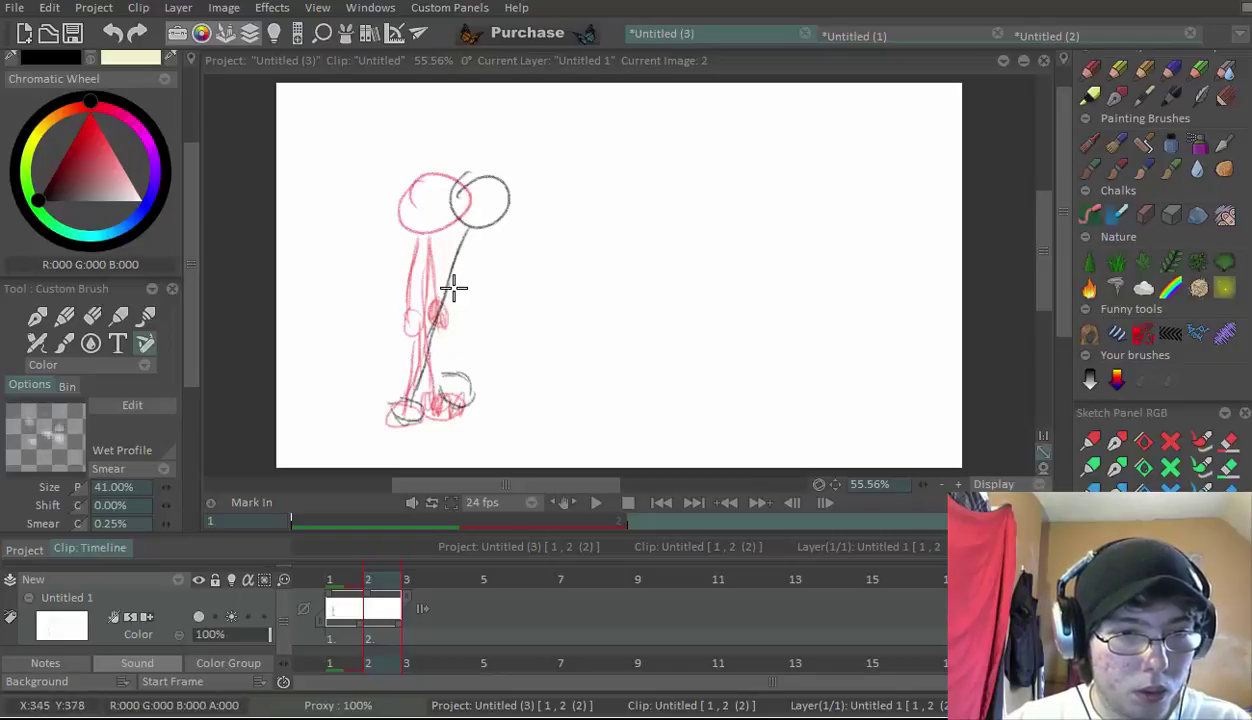
pyautogui.moveTo(453, 322); pyautogui.dragTo(458, 368)
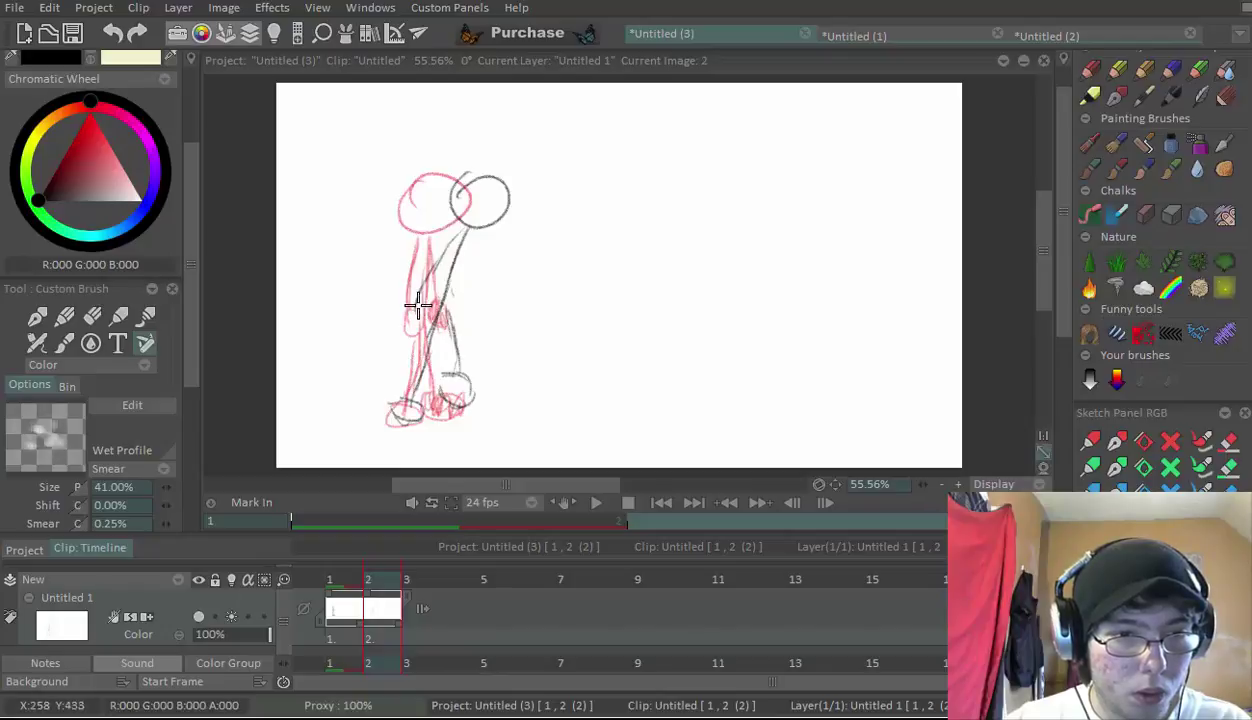
pyautogui.moveTo(467, 233); pyautogui.dragTo(481, 316)
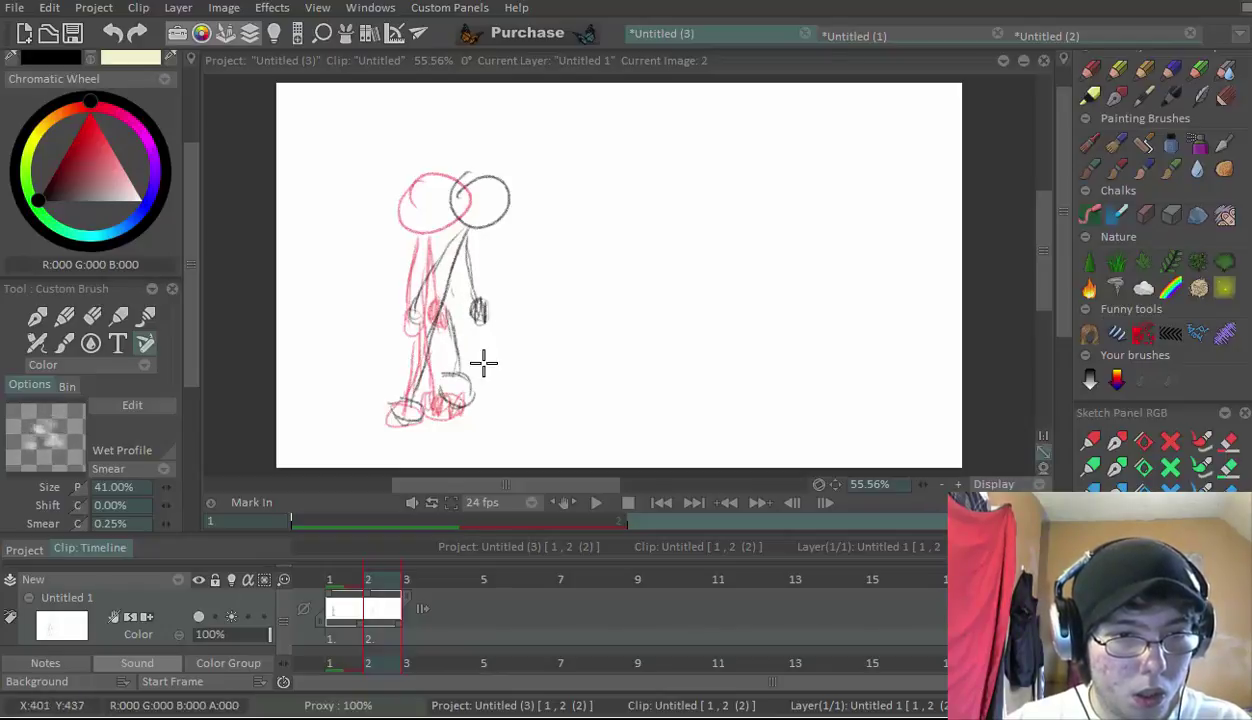
pyautogui.moveTo(455, 372)
pyautogui.mouseDown()
pyautogui.moveTo(447, 386)
pyautogui.moveTo(468, 386)
pyautogui.mouseUp()
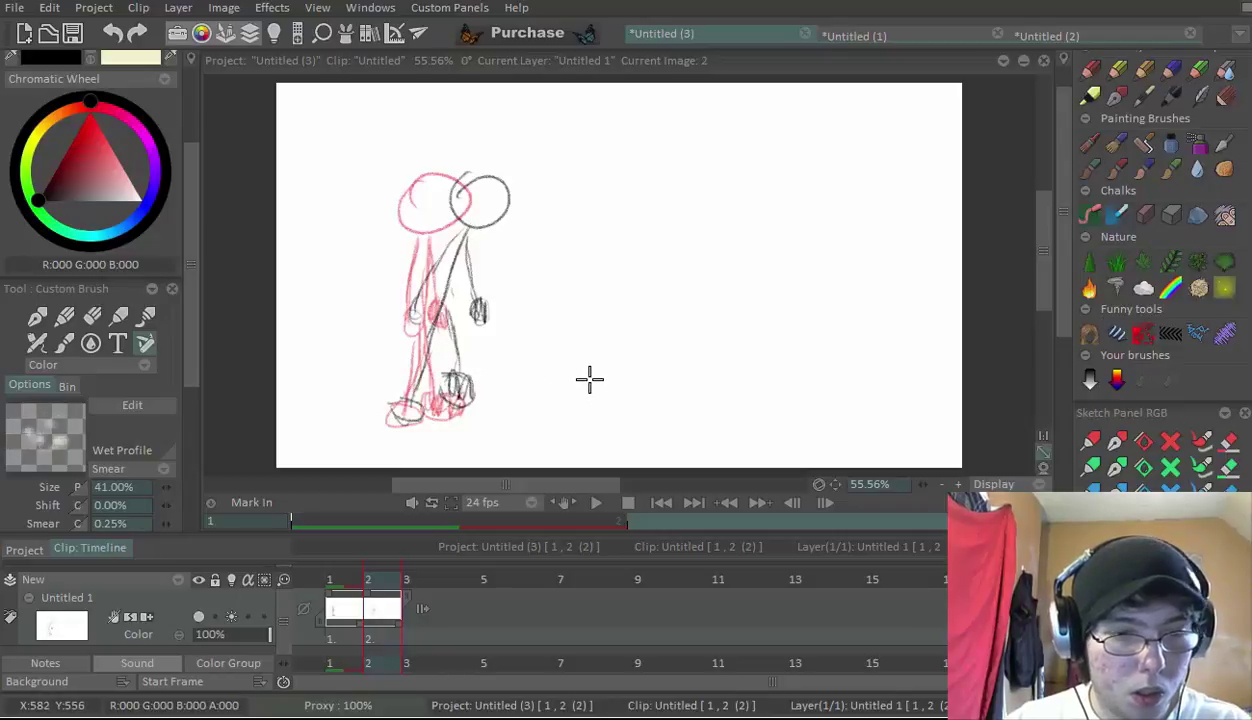
# Add frame 3 and draw the figure further right in a wide stride, arms swung apart and shaded foot forward with toes up
pyautogui.press('Right')
pyautogui.press('Return')
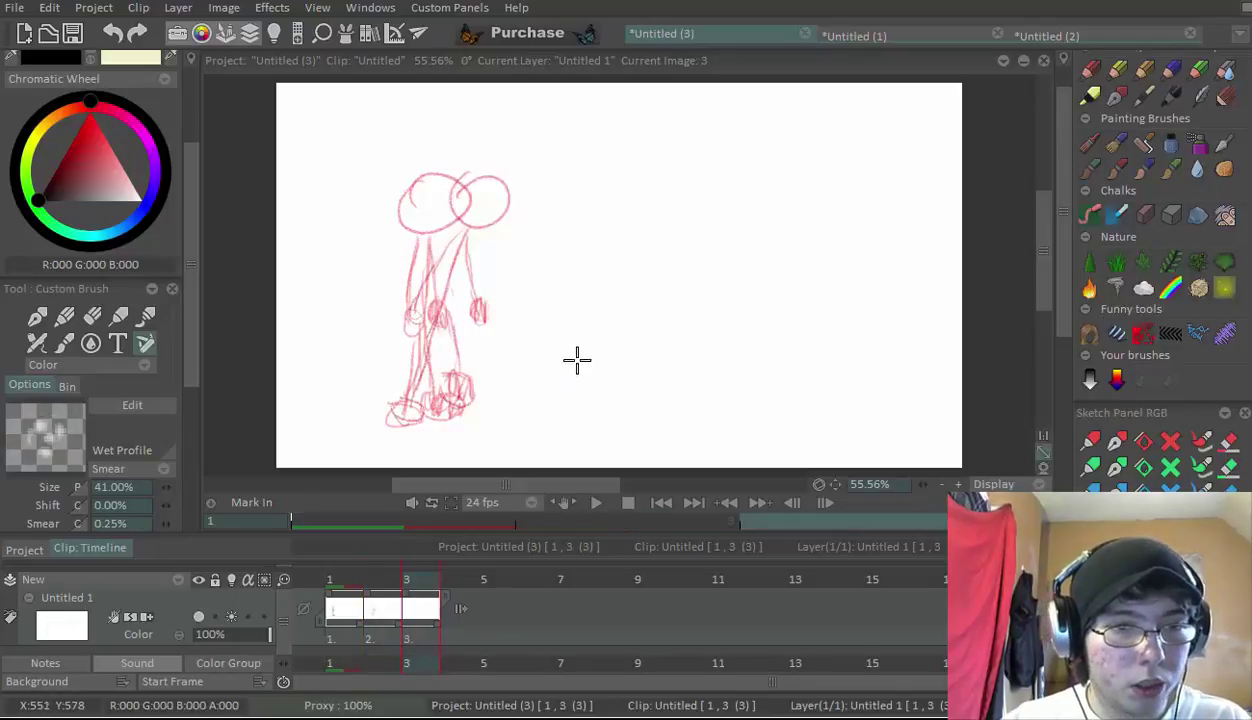
pyautogui.moveTo(506, 180); pyautogui.dragTo(521, 208)
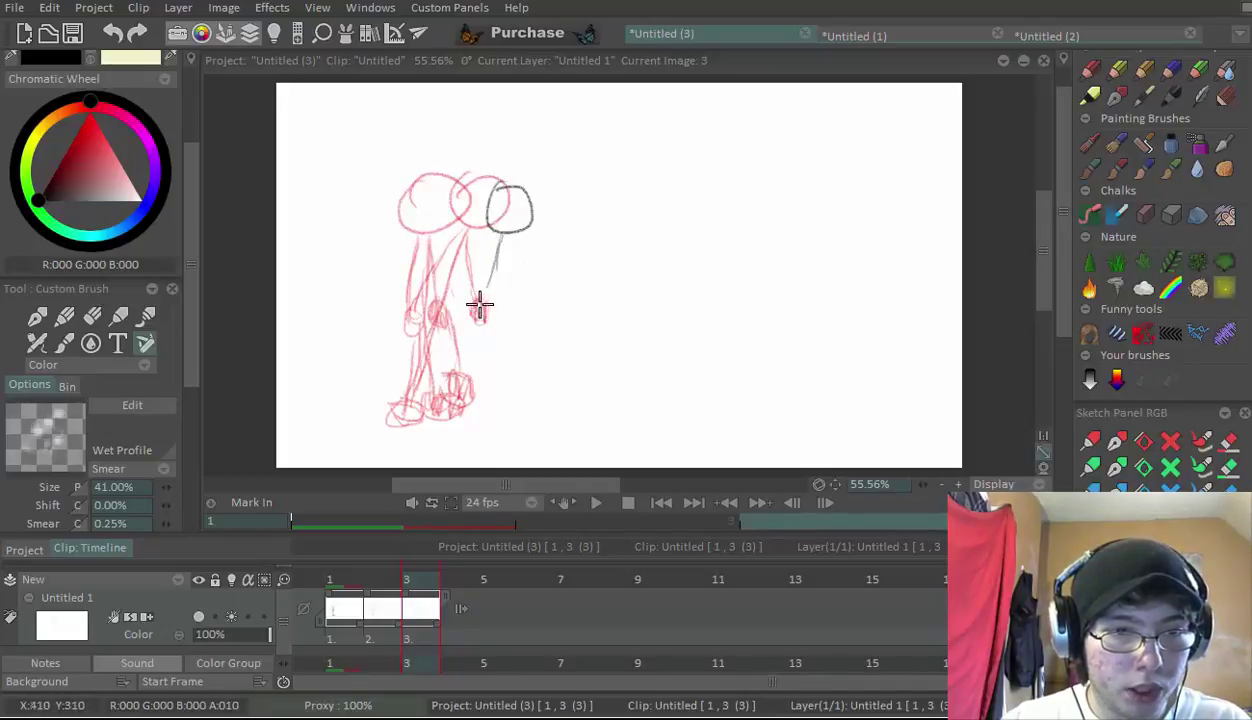
pyautogui.moveTo(497, 245)
pyautogui.mouseDown()
pyautogui.moveTo(447, 354)
pyautogui.moveTo(440, 418)
pyautogui.mouseUp()
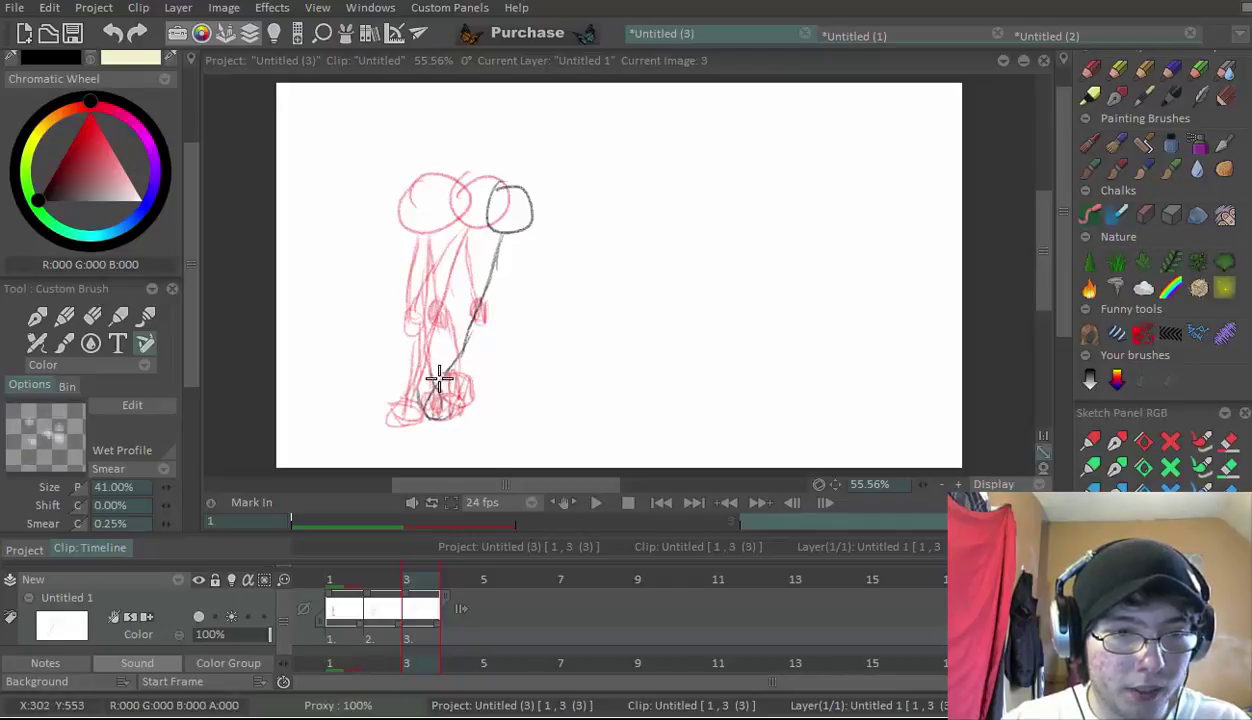
pyautogui.moveTo(478, 318)
pyautogui.mouseDown()
pyautogui.moveTo(516, 405)
pyautogui.moveTo(537, 371)
pyautogui.moveTo(531, 384)
pyautogui.mouseUp()
pyautogui.moveTo(506, 250)
pyautogui.mouseDown()
pyautogui.moveTo(537, 285)
pyautogui.moveTo(531, 307)
pyautogui.moveTo(545, 295)
pyautogui.mouseUp()
pyautogui.moveTo(490, 240); pyautogui.dragTo(456, 280)
pyautogui.moveTo(544, 311); pyautogui.dragTo(540, 298)
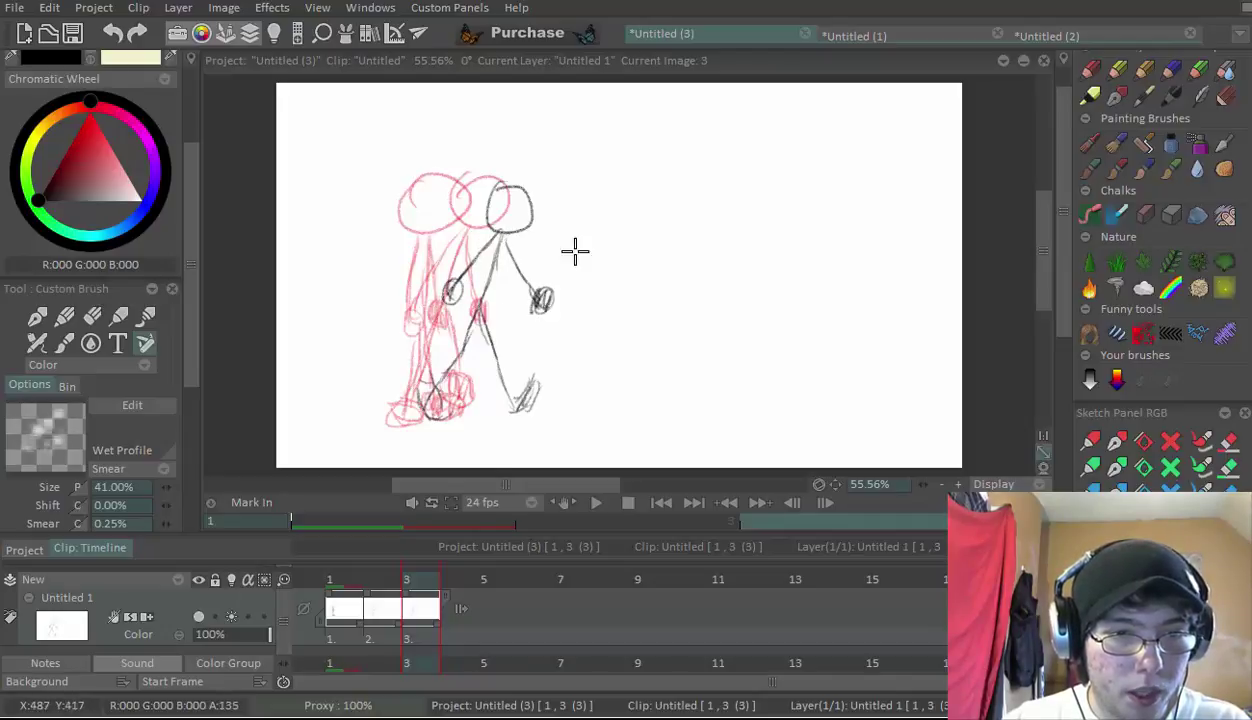
# Add frame 4 and draw the figure upright over the planted shaded front foot, with the other leg trailing behind
pyautogui.press('Right')
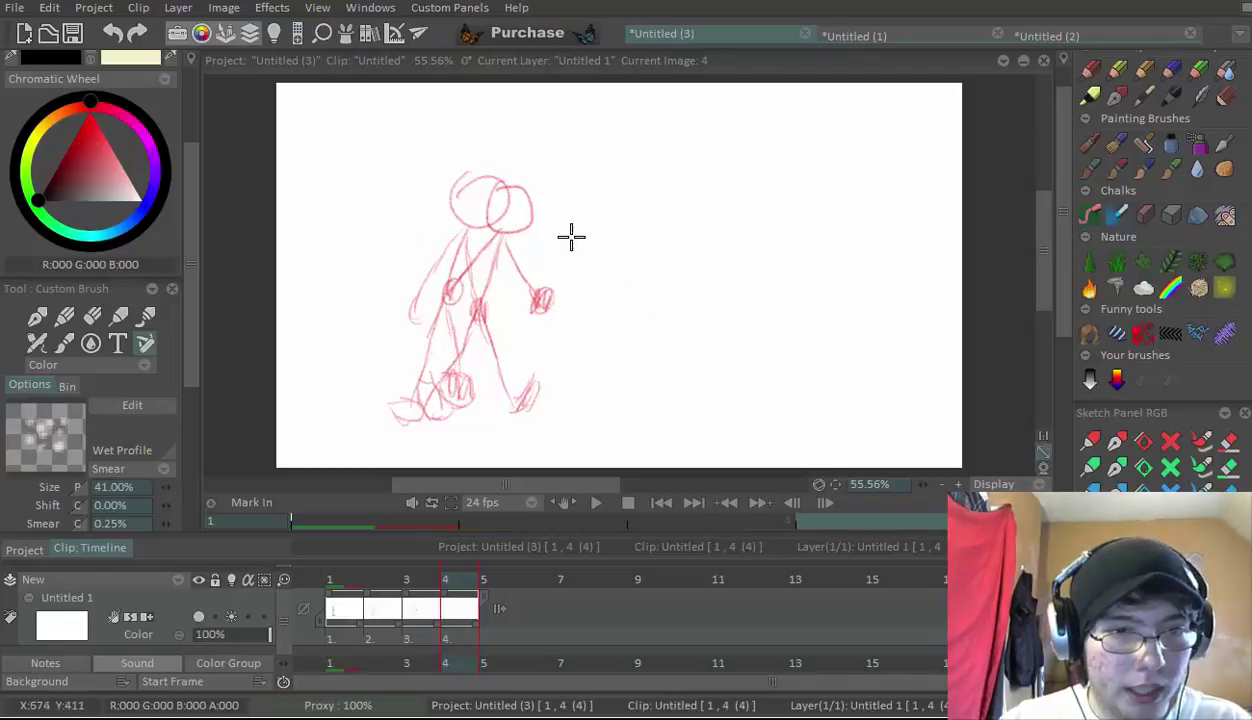
pyautogui.moveTo(570, 238)
pyautogui.mouseDown()
pyautogui.moveTo(545, 198)
pyautogui.moveTo(578, 224)
pyautogui.mouseUp()
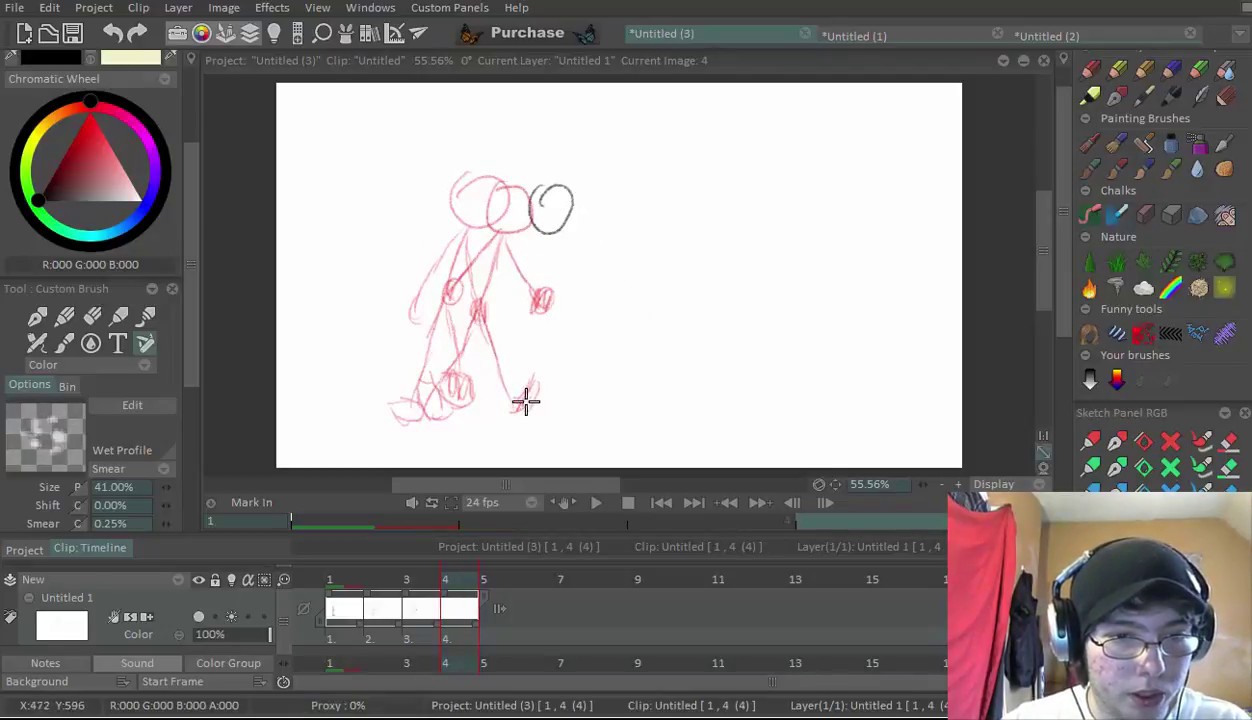
pyautogui.moveTo(549, 410)
pyautogui.mouseDown()
pyautogui.moveTo(556, 394)
pyautogui.moveTo(525, 400)
pyautogui.moveTo(538, 393)
pyautogui.mouseUp()
pyautogui.moveTo(545, 215); pyautogui.dragTo(519, 391)
pyautogui.moveTo(519, 312)
pyautogui.mouseDown()
pyautogui.moveTo(481, 369)
pyautogui.moveTo(471, 405)
pyautogui.moveTo(483, 411)
pyautogui.moveTo(489, 369)
pyautogui.mouseUp()
pyautogui.moveTo(539, 233); pyautogui.dragTo(499, 298)
pyautogui.moveTo(540, 240); pyautogui.dragTo(565, 318)
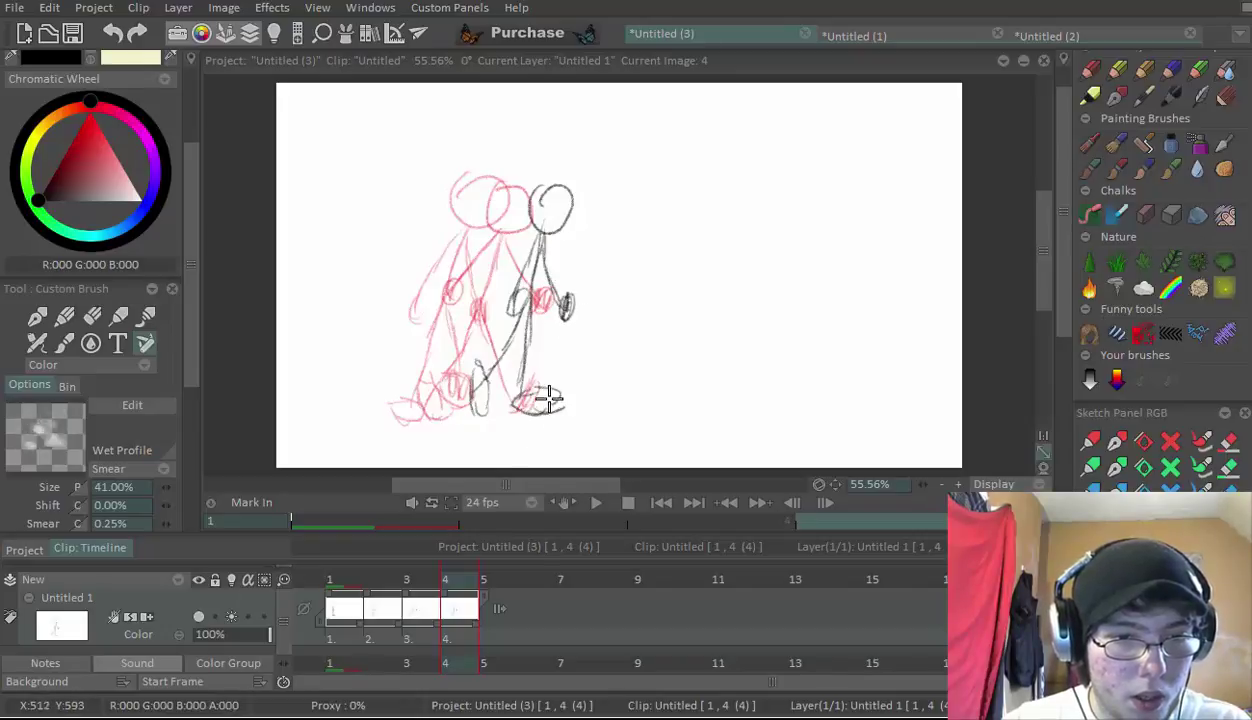
pyautogui.moveTo(539, 410); pyautogui.dragTo(510, 405)
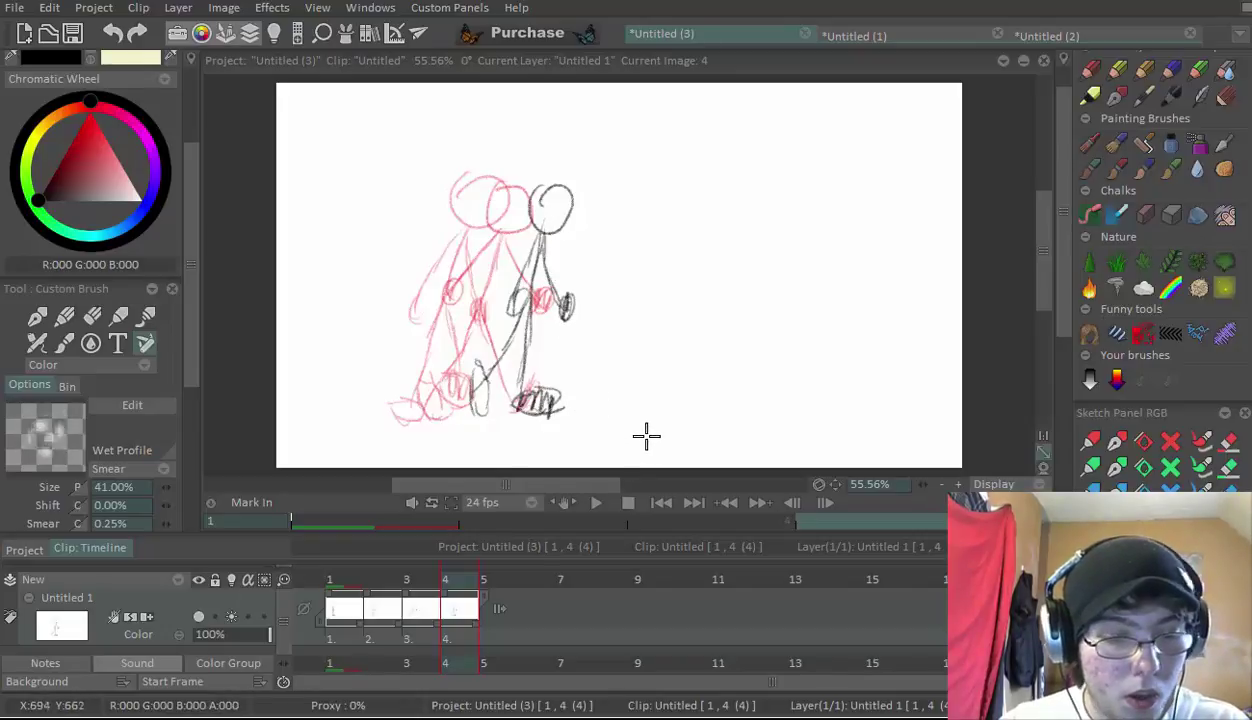
# Add frame 5 and draw the passing pose, with the shaded foot planted, the rear foot lifted and both arms down
pyautogui.press('Right')
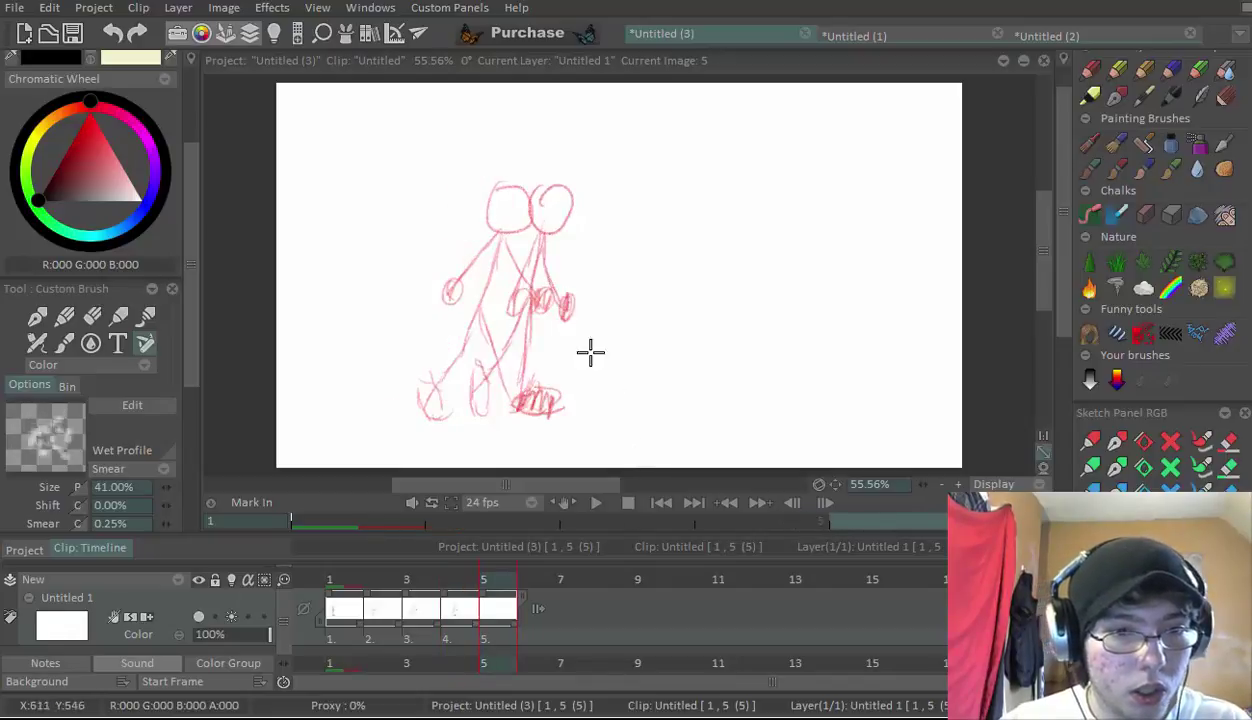
pyautogui.moveTo(587, 193); pyautogui.dragTo(568, 203)
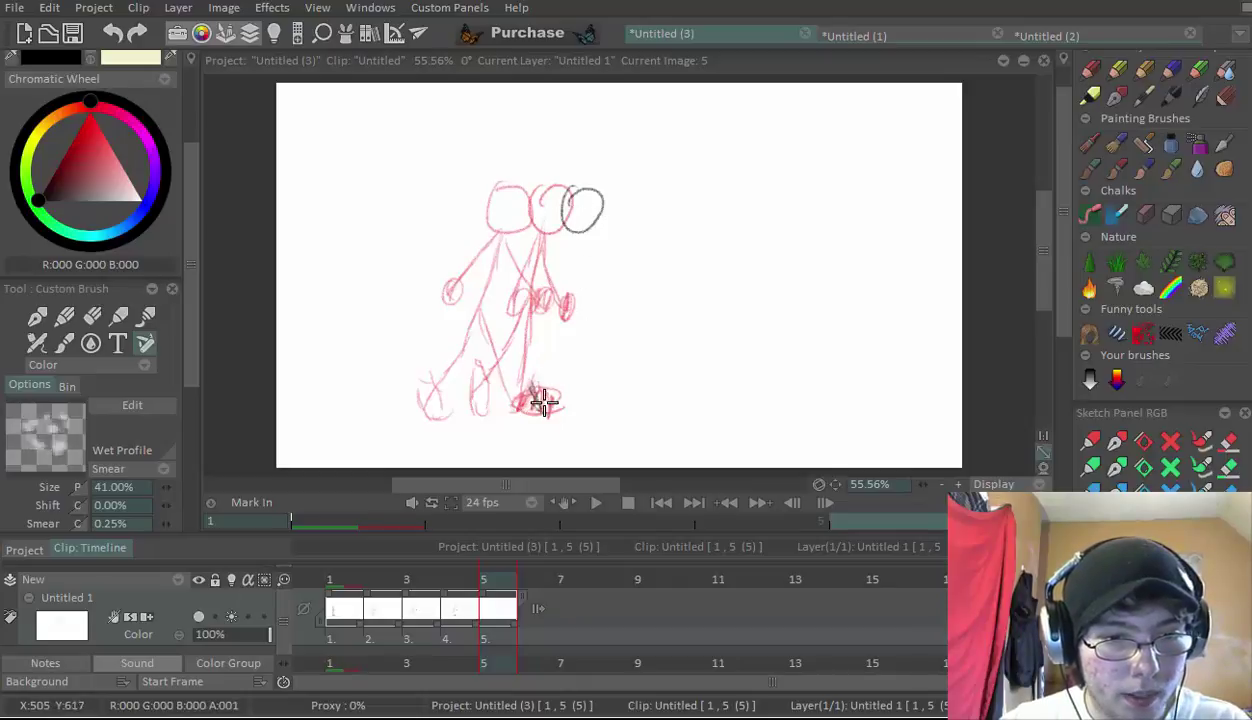
pyautogui.moveTo(556, 399)
pyautogui.mouseDown()
pyautogui.moveTo(545, 383)
pyautogui.moveTo(531, 396)
pyautogui.moveTo(552, 400)
pyautogui.mouseUp()
pyautogui.moveTo(566, 230); pyautogui.dragTo(540, 375)
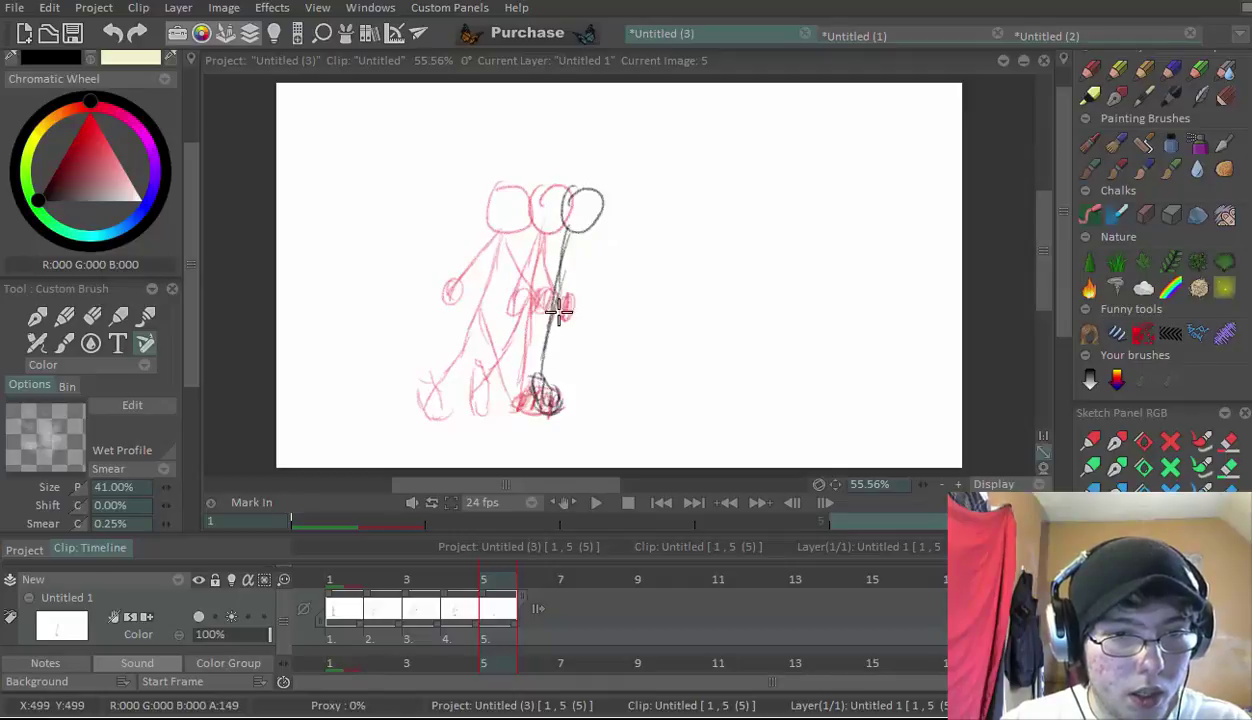
pyautogui.moveTo(558, 289)
pyautogui.mouseDown()
pyautogui.moveTo(567, 321)
pyautogui.moveTo(531, 358)
pyautogui.moveTo(523, 347)
pyautogui.moveTo(518, 378)
pyautogui.mouseUp()
pyautogui.moveTo(556, 290)
pyautogui.mouseDown()
pyautogui.moveTo(540, 256)
pyautogui.moveTo(551, 292)
pyautogui.moveTo(535, 300)
pyautogui.moveTo(562, 282)
pyautogui.moveTo(548, 290)
pyautogui.moveTo(565, 295)
pyautogui.mouseUp()
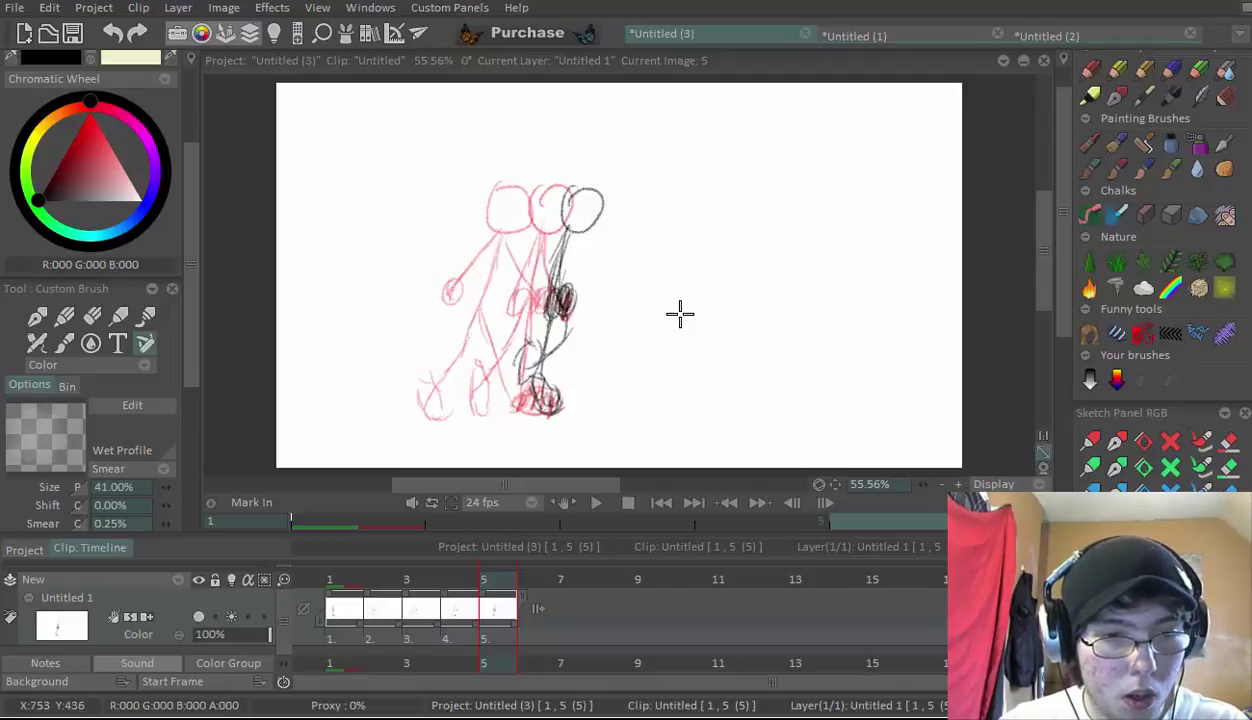
# Add frame 6 and draw the opposite stride, with the unshaded foot forward, the shaded foot behind and arms apart
pyautogui.press('Right')
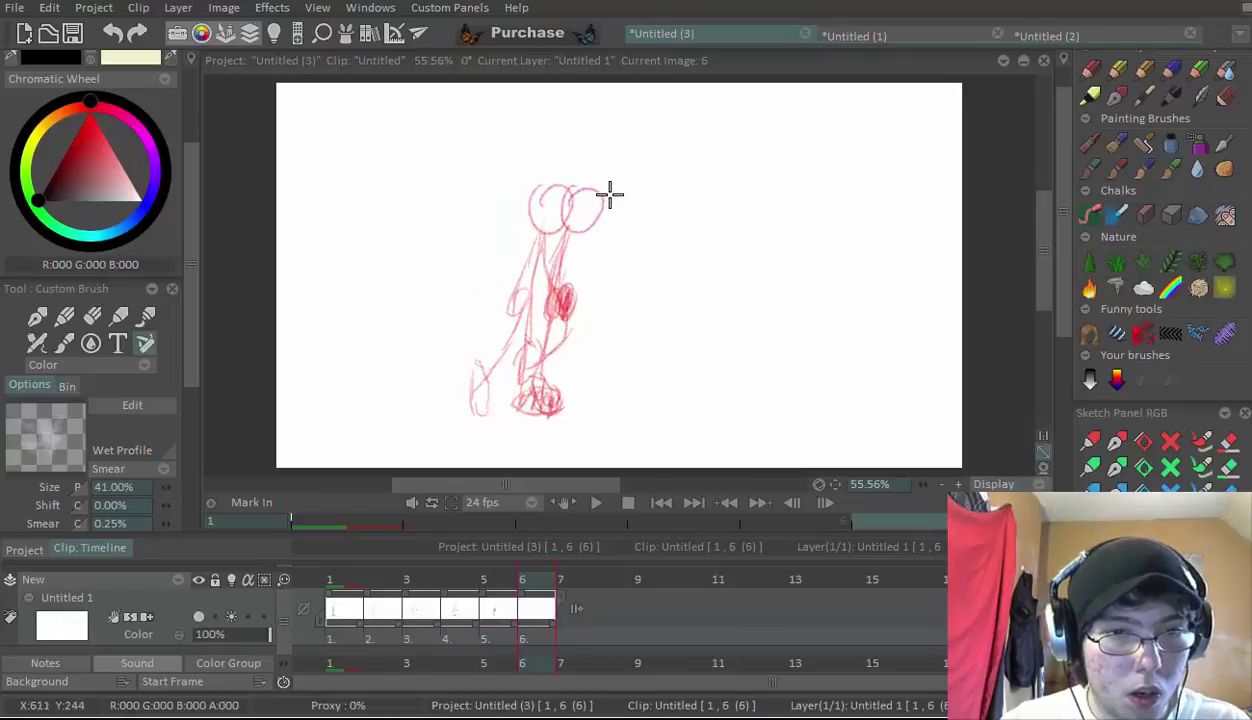
pyautogui.moveTo(608, 192)
pyautogui.mouseDown()
pyautogui.moveTo(620, 204)
pyautogui.moveTo(606, 200)
pyautogui.moveTo(540, 378)
pyautogui.mouseUp()
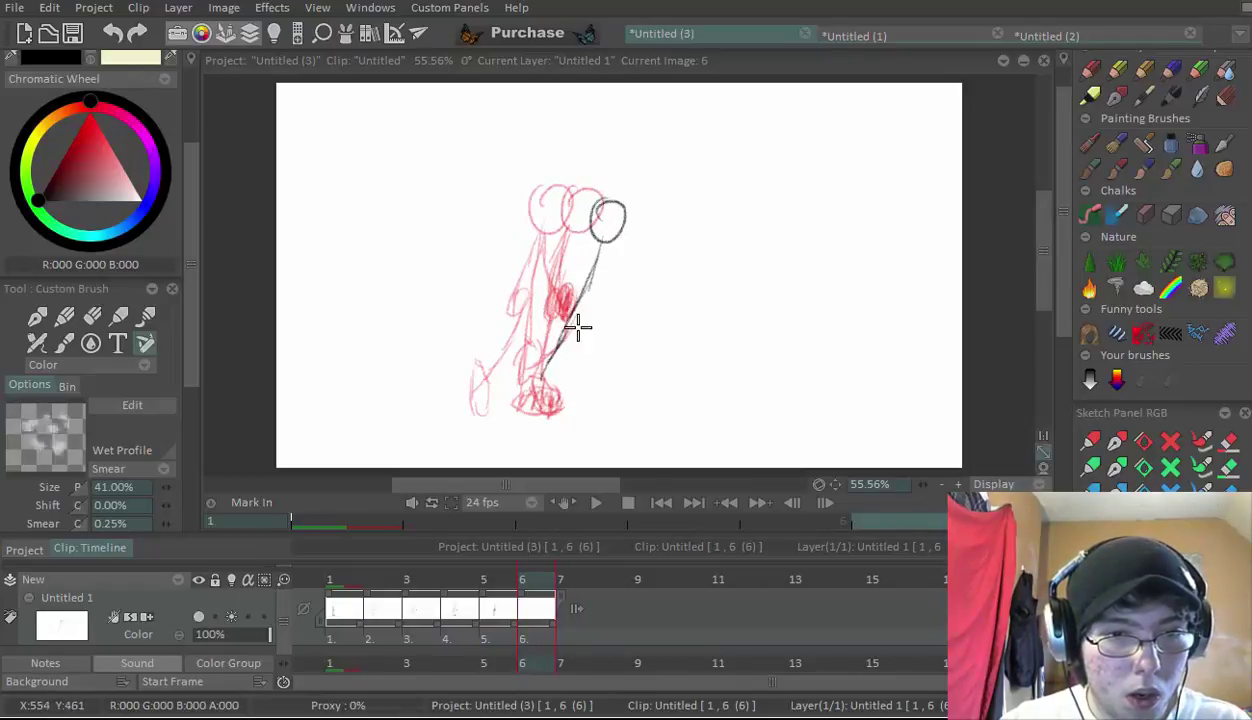
pyautogui.moveTo(585, 306)
pyautogui.mouseDown()
pyautogui.moveTo(578, 366)
pyautogui.moveTo(603, 391)
pyautogui.moveTo(559, 414)
pyautogui.moveTo(551, 386)
pyautogui.moveTo(556, 411)
pyautogui.moveTo(545, 400)
pyautogui.mouseUp()
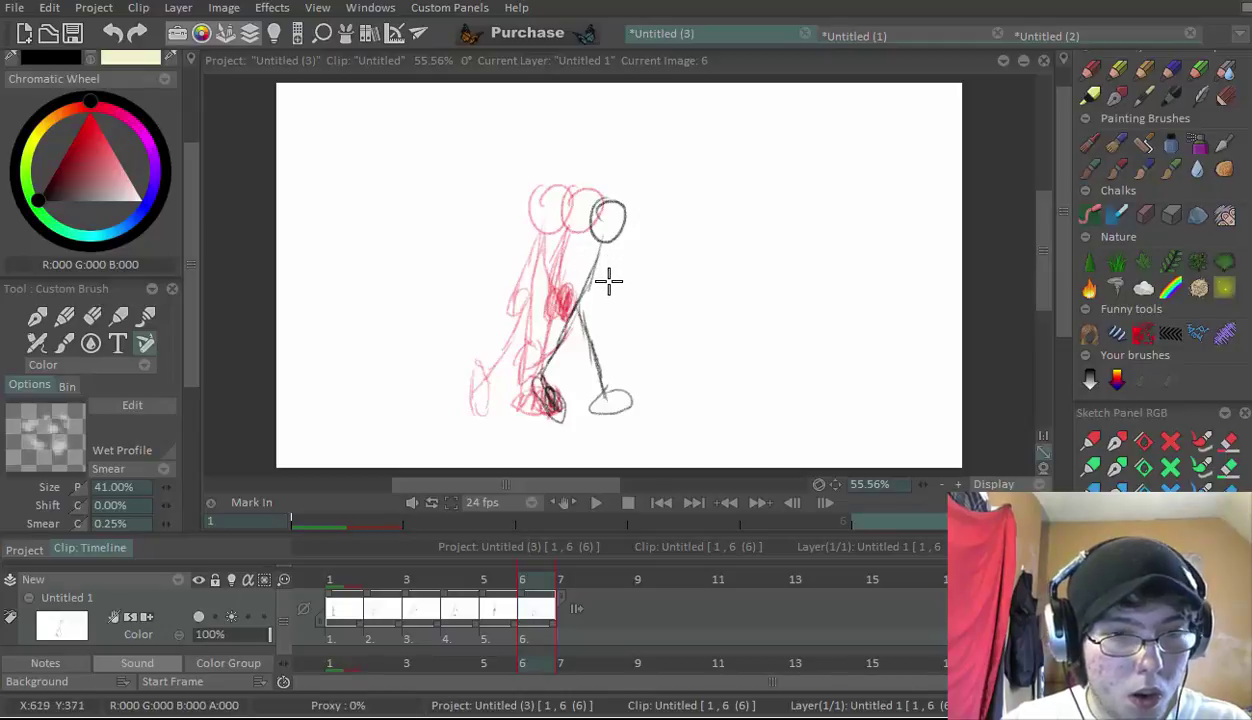
pyautogui.press('Left')
pyautogui.press('Right')
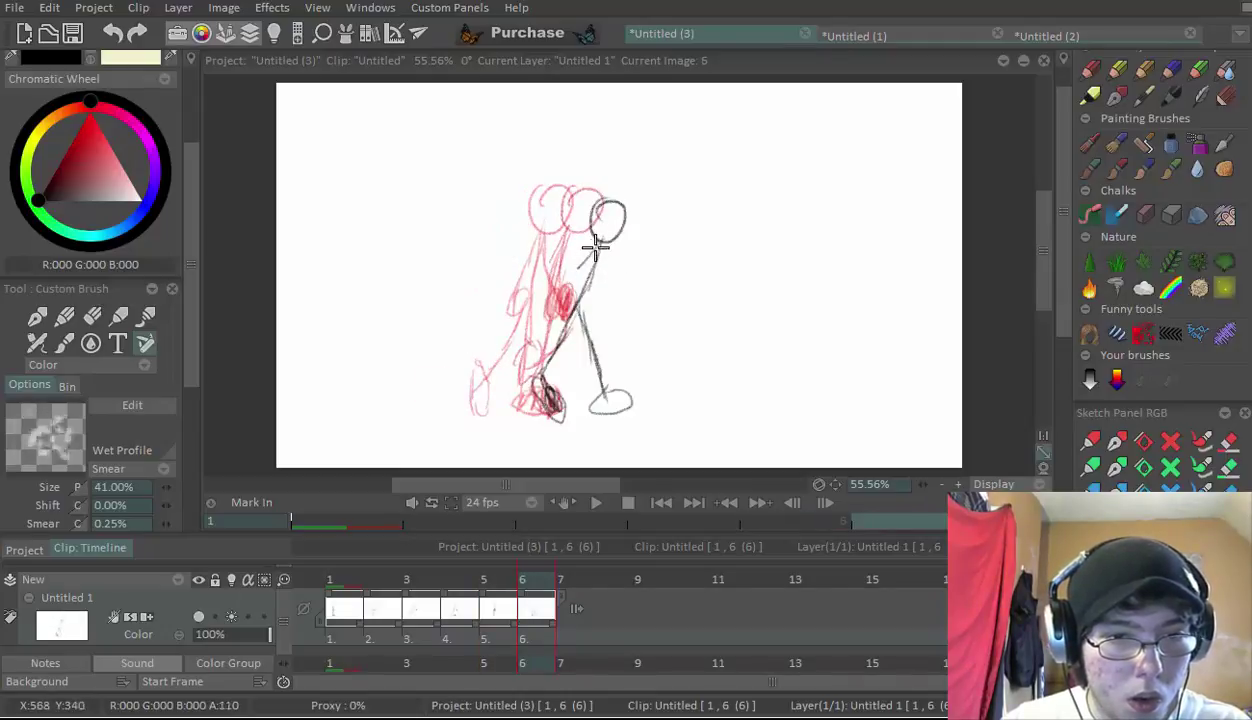
pyautogui.moveTo(595, 245)
pyautogui.mouseDown()
pyautogui.moveTo(558, 278)
pyautogui.moveTo(560, 298)
pyautogui.moveTo(607, 283)
pyautogui.mouseUp()
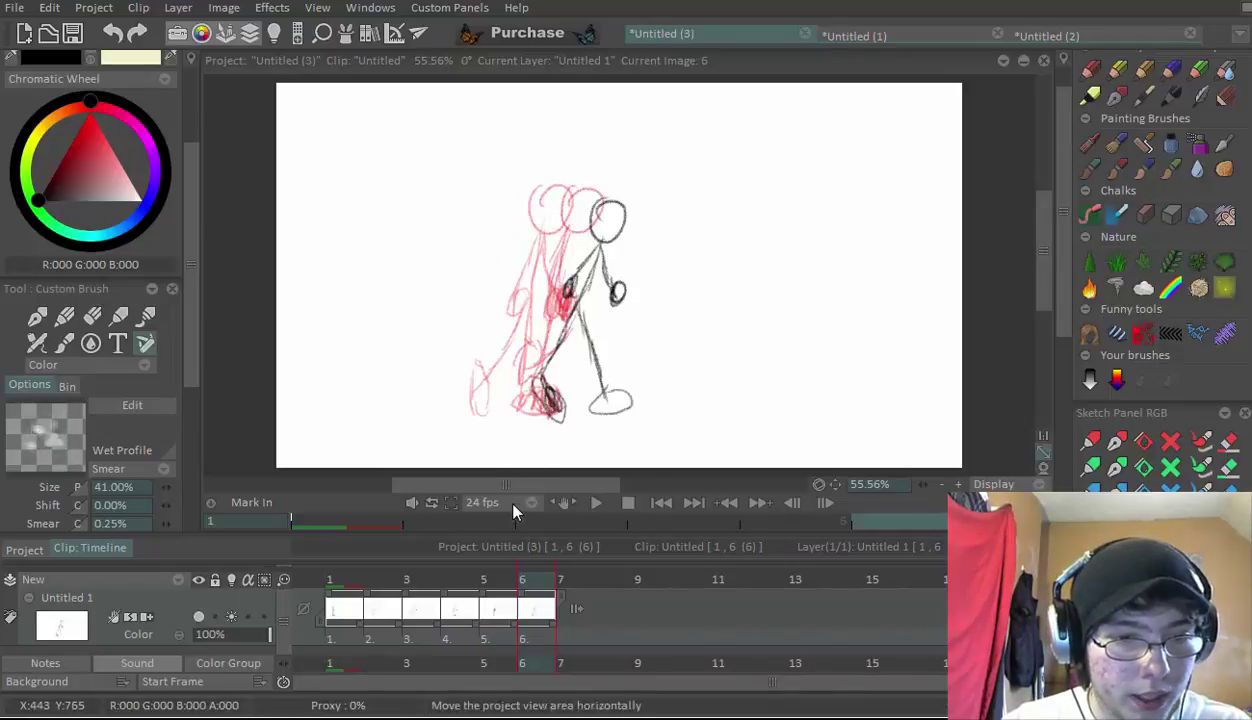
# Set the playback rate to 12 fps and play the walk animation
pyautogui.click(503, 500)
pyautogui.click(545, 452)
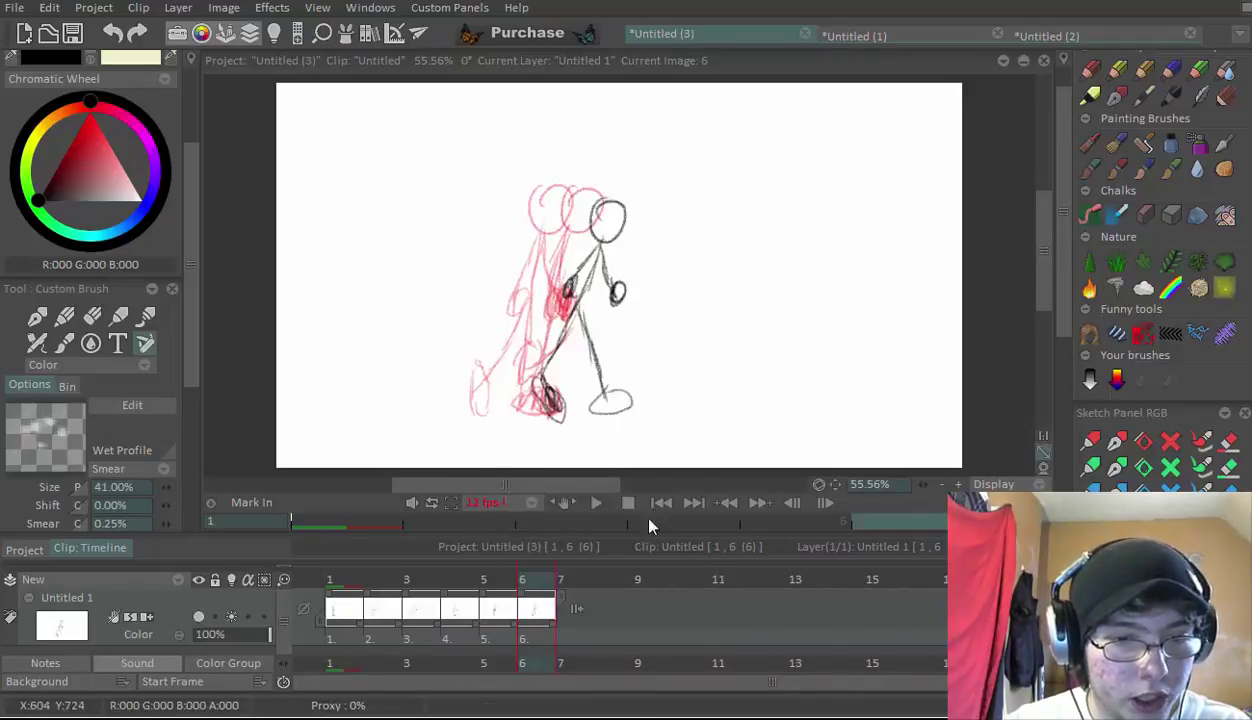
pyautogui.click(599, 502)
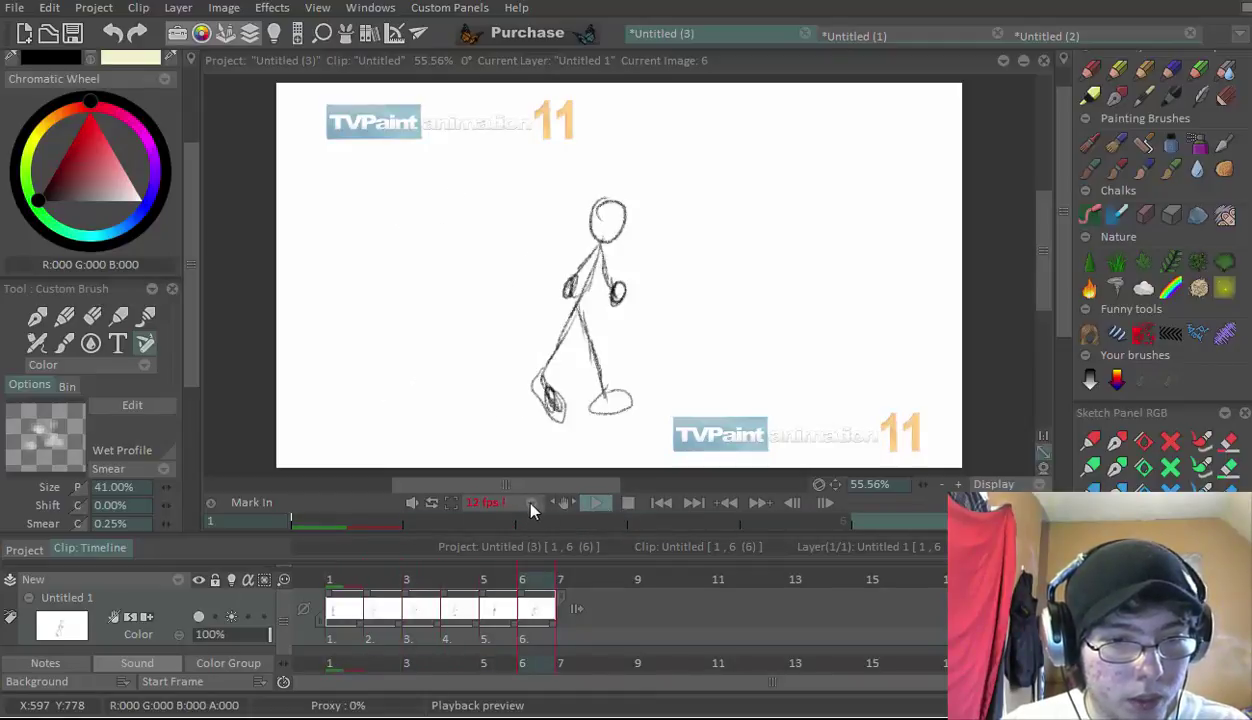
pyautogui.click(574, 507)
# Review the six walk frames in the preview, stop it, and briefly replay the animation
pyautogui.press('Left')
pyautogui.press('Left')
pyautogui.press('Left')
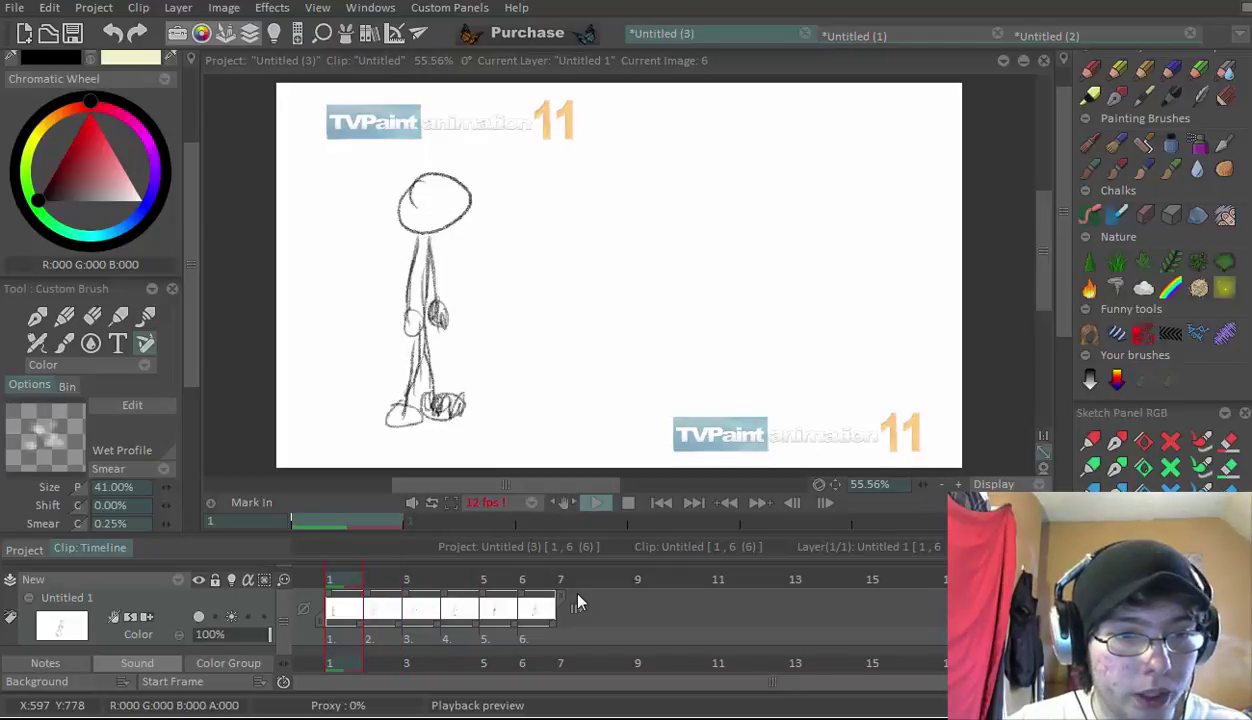
pyautogui.press('Right')
pyautogui.press('Right')
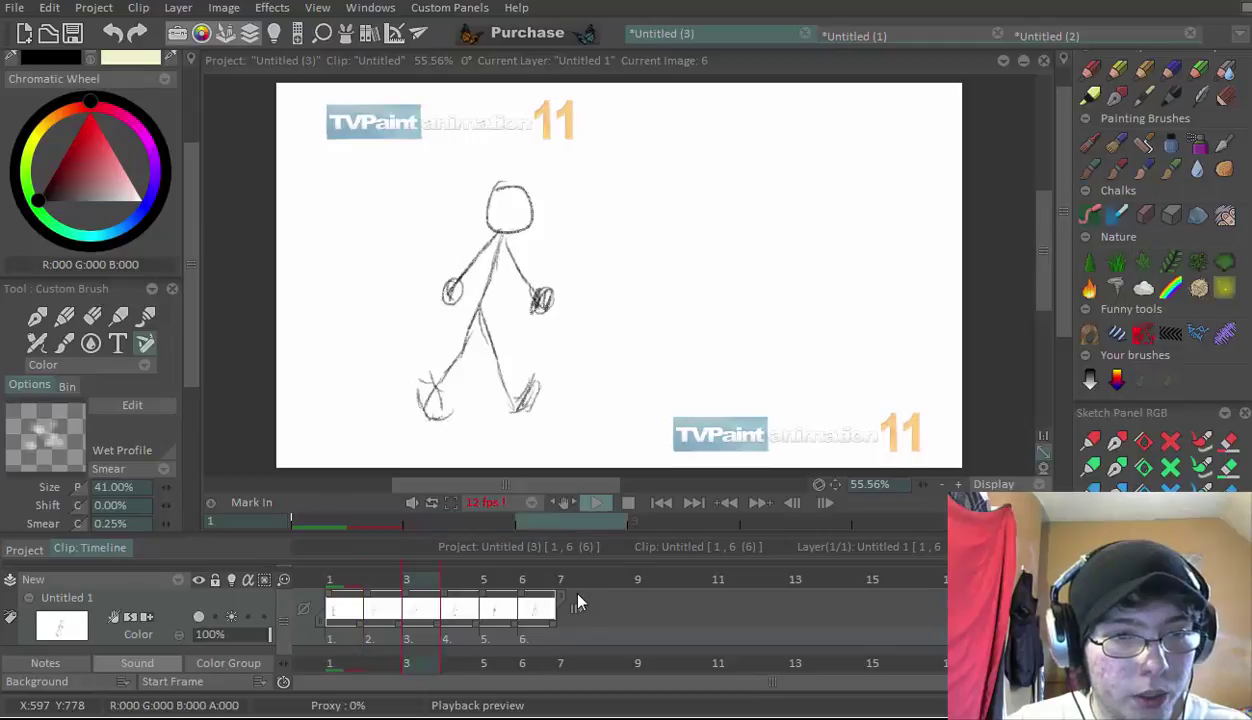
pyautogui.press('Right')
pyautogui.press('Right')
pyautogui.press('Right')
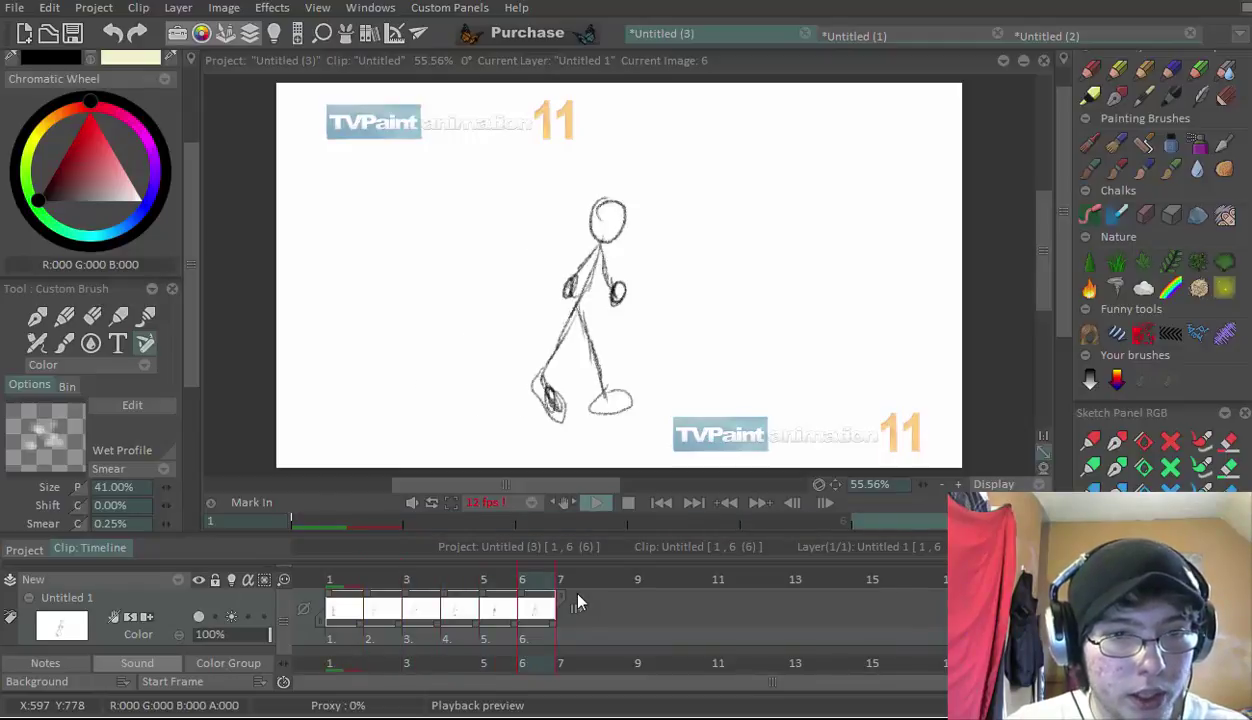
pyautogui.press('KP_0')
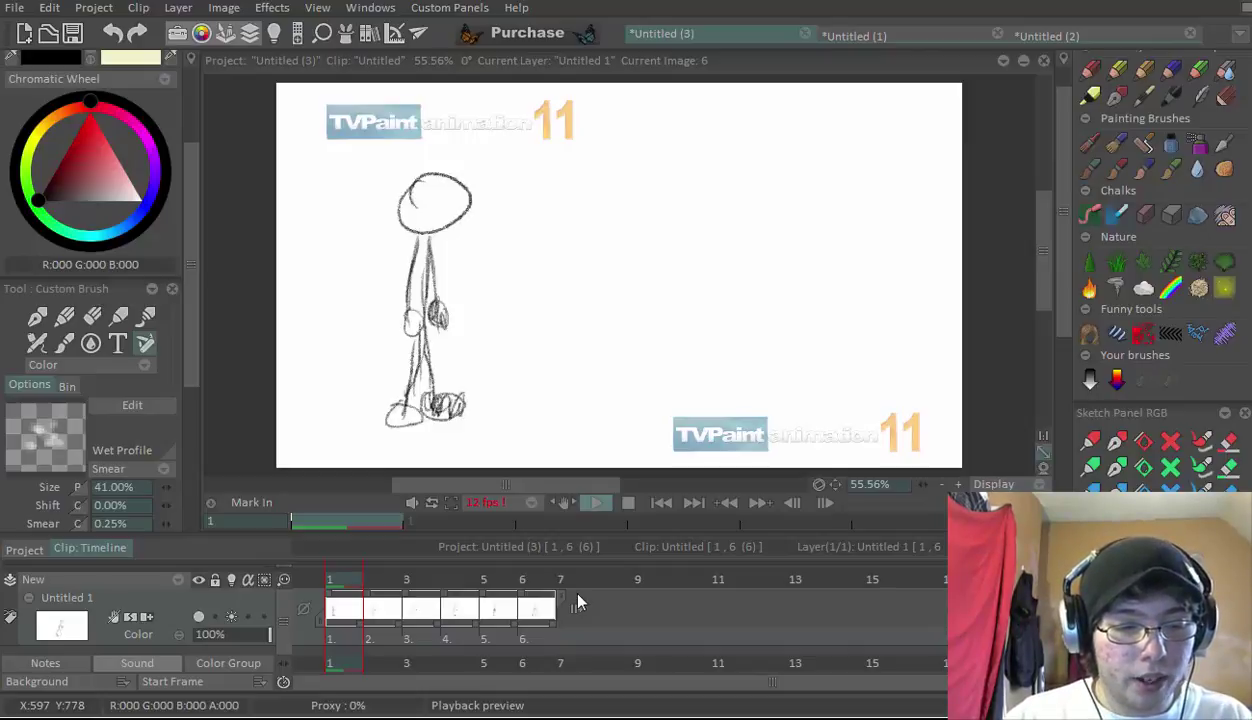
pyautogui.click(630, 272)
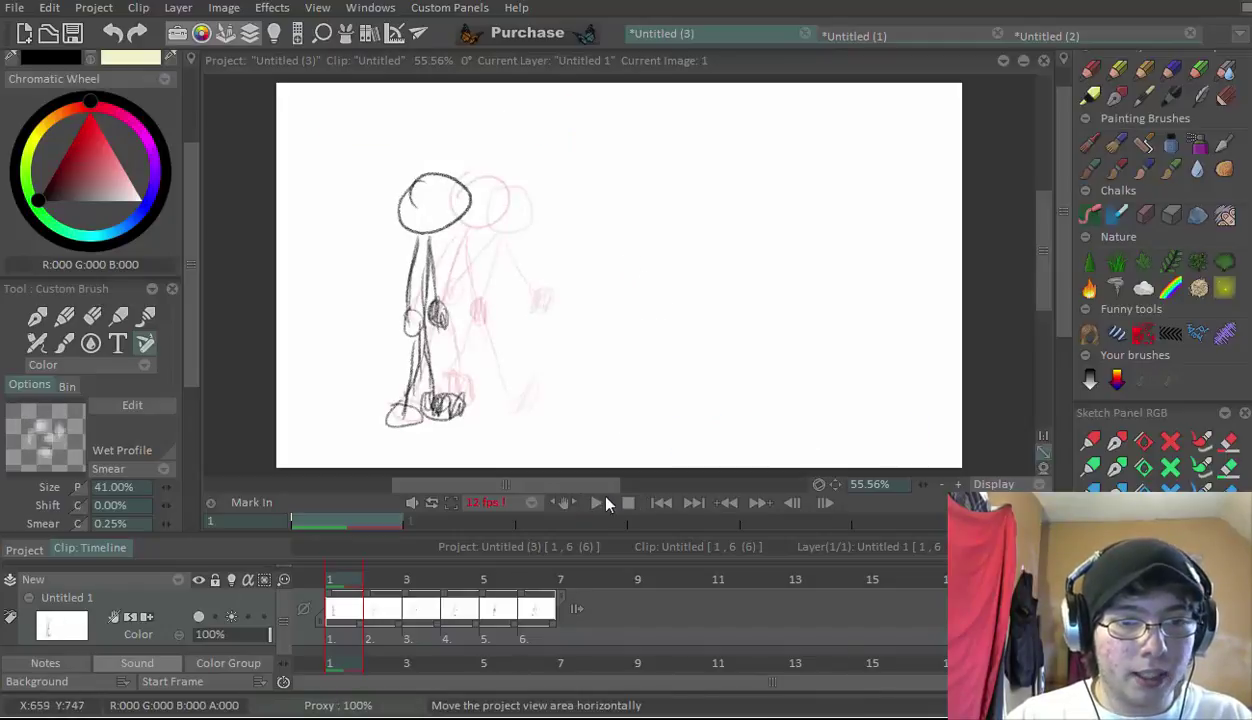
pyautogui.click(604, 502)
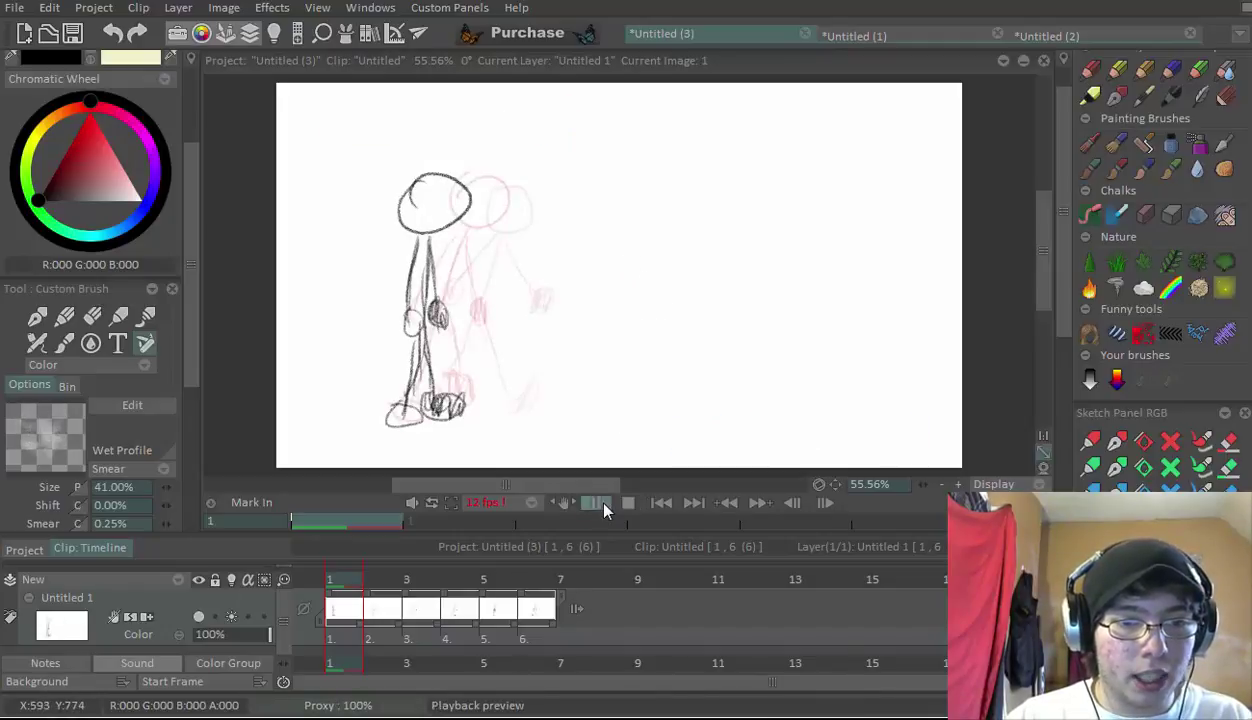
pyautogui.click(595, 421)
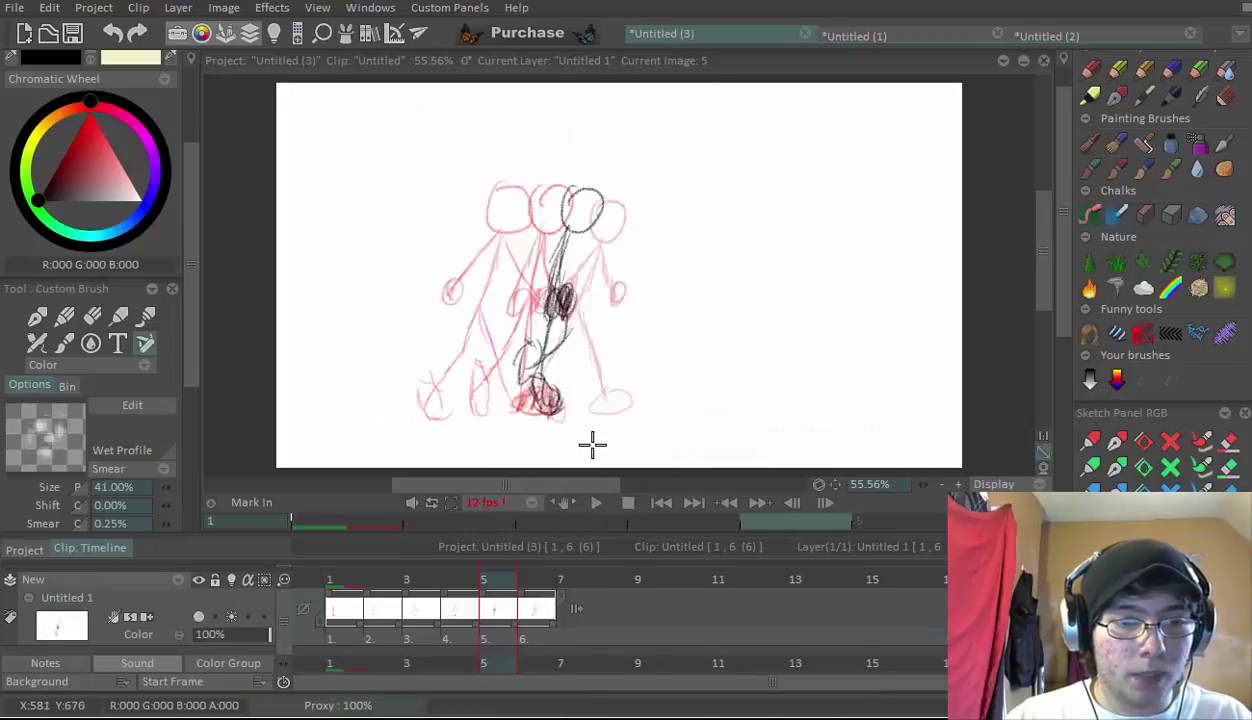
# Return the walk animation to its first frame and look over the other two open animations
pyautogui.click(662, 503)
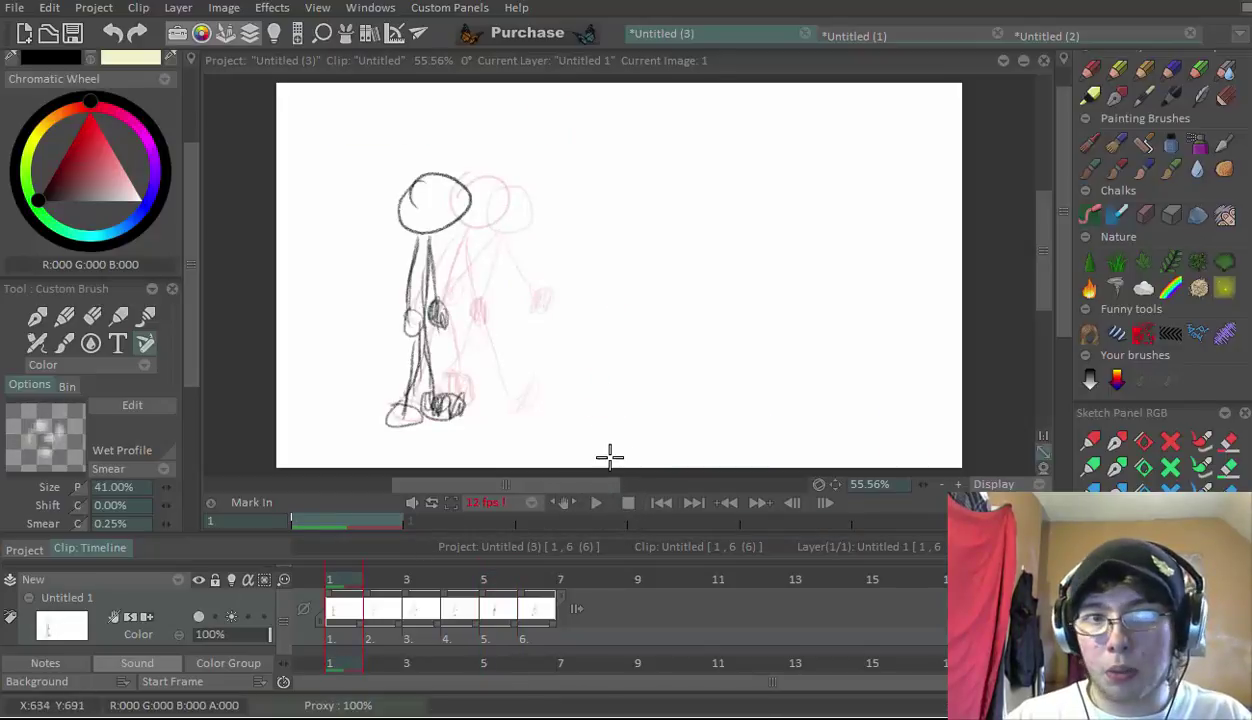
pyautogui.click(870, 37)
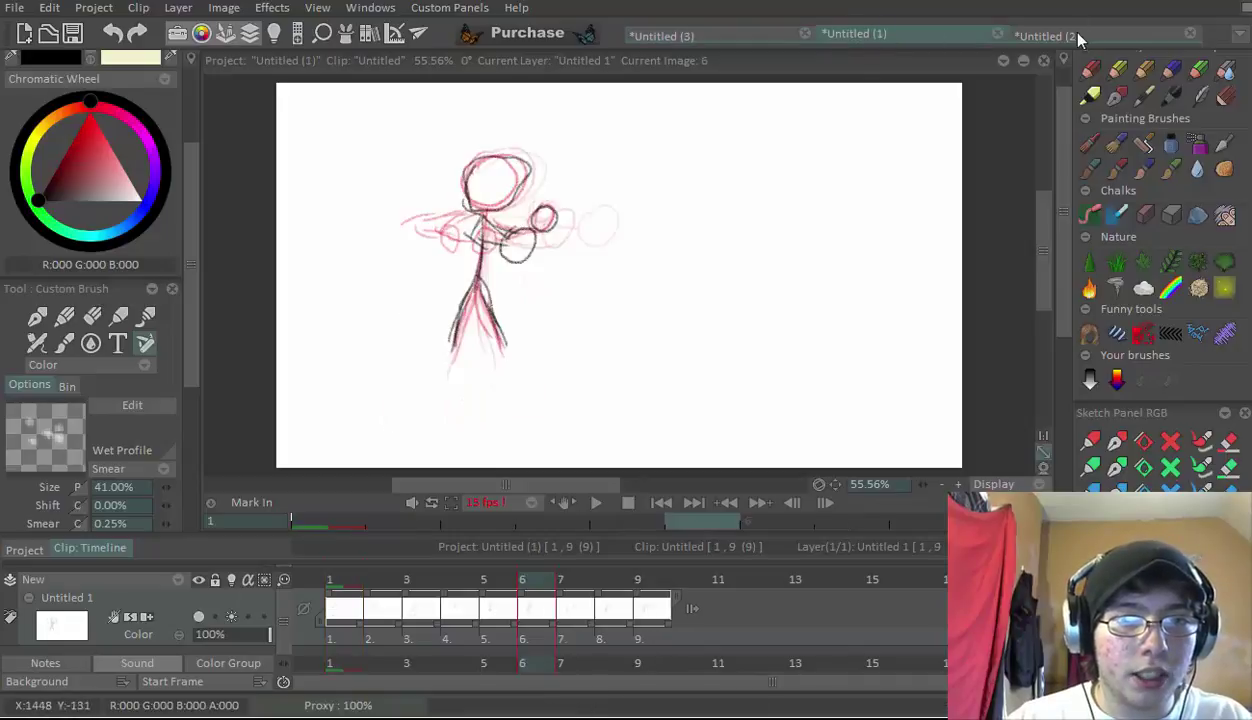
pyautogui.click(1045, 36)
pyautogui.click(780, 38)
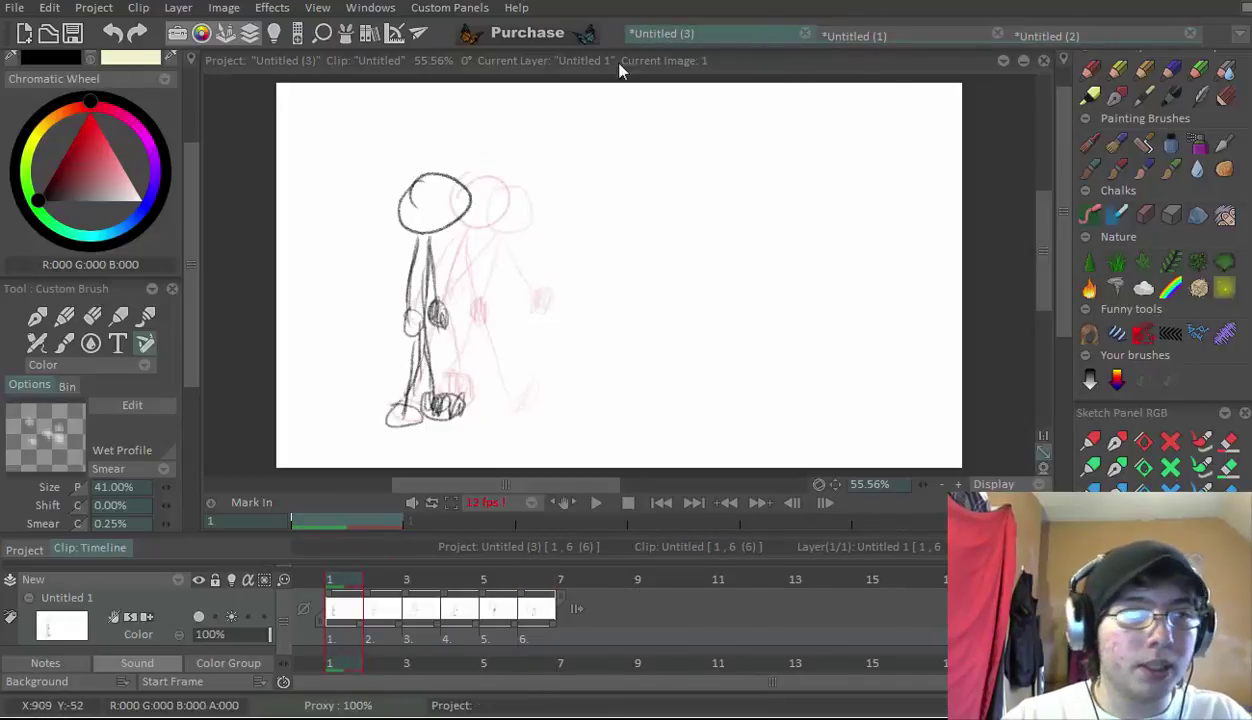
# Create a new blank animation project alongside the three open ones
pyautogui.click(16, 10)
pyautogui.click(16, 11)
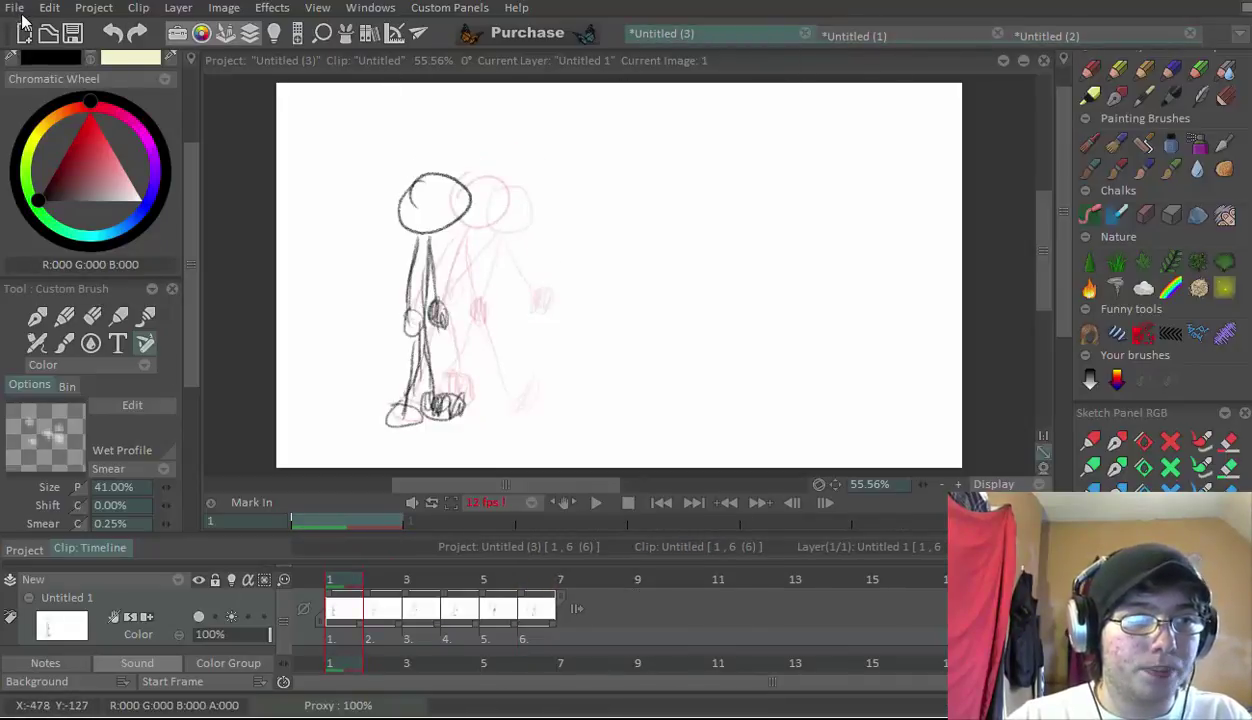
pyautogui.click(17, 12)
pyautogui.click(55, 26)
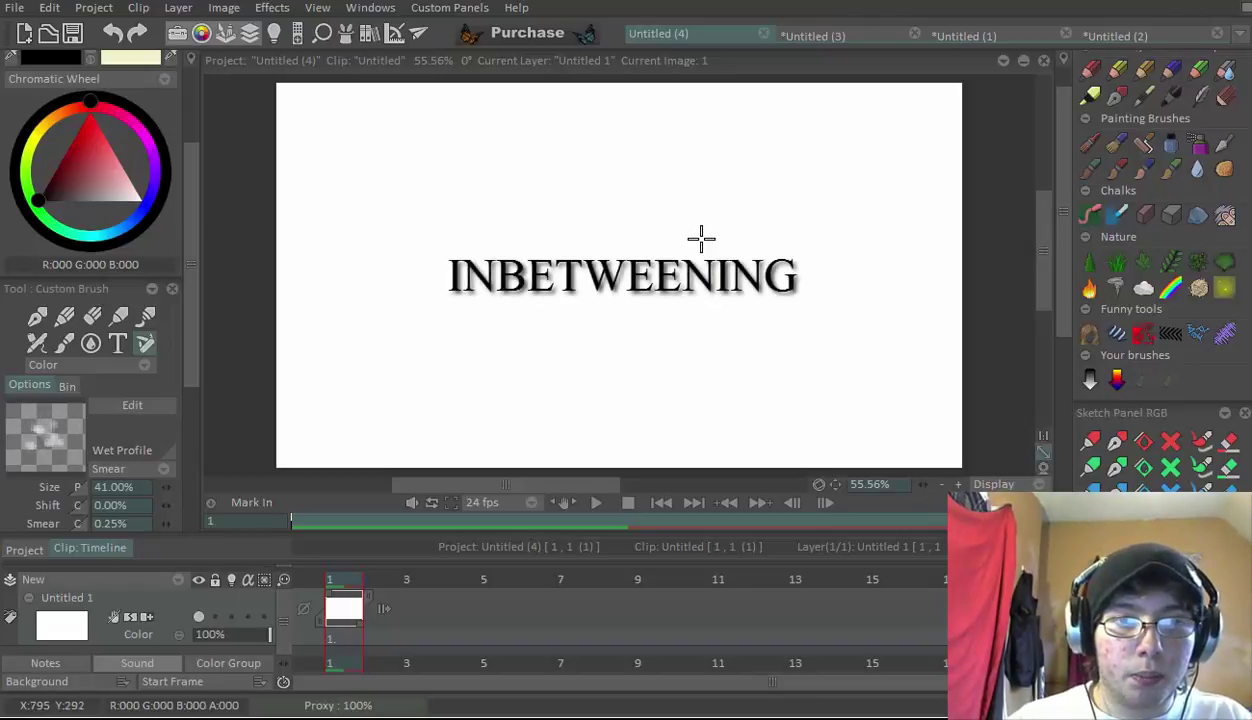
# Examine the nine-frame stick figure animation in Untitled (1) and return to the blank project Untitled (4)
pyautogui.click(947, 33)
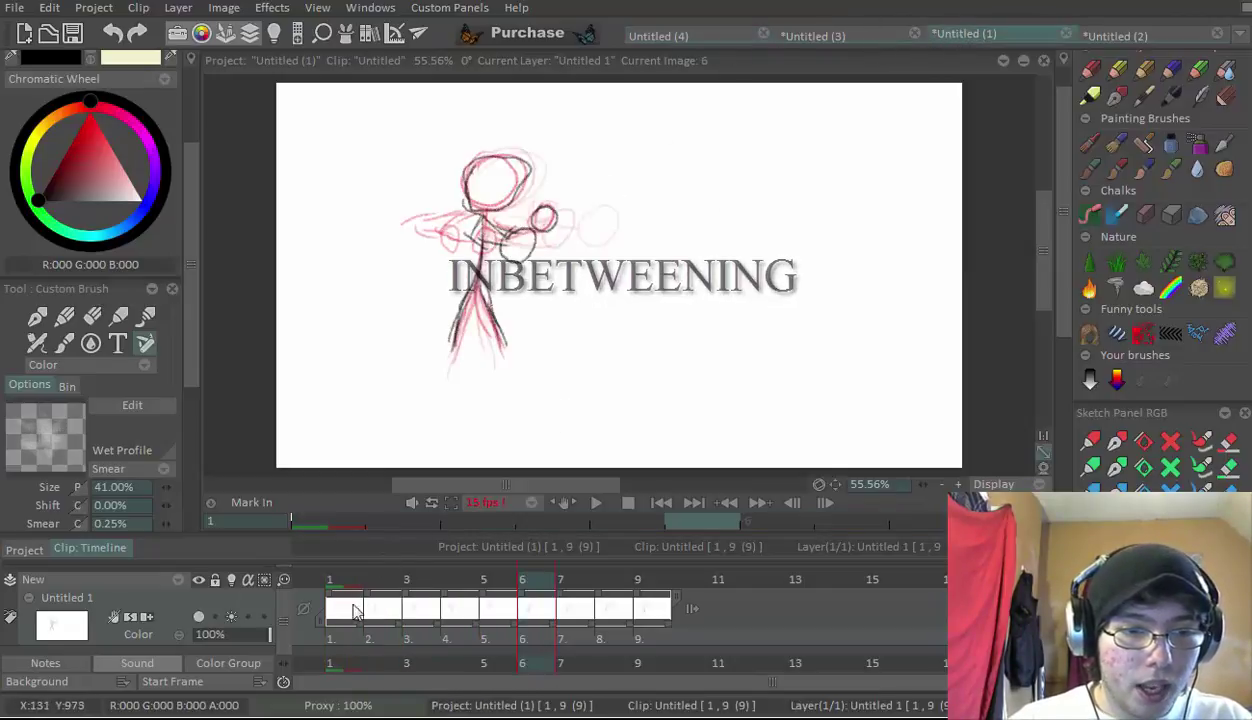
pyautogui.moveTo(398, 580)
pyautogui.mouseDown()
pyautogui.moveTo(618, 570)
pyautogui.moveTo(536, 578)
pyautogui.mouseUp()
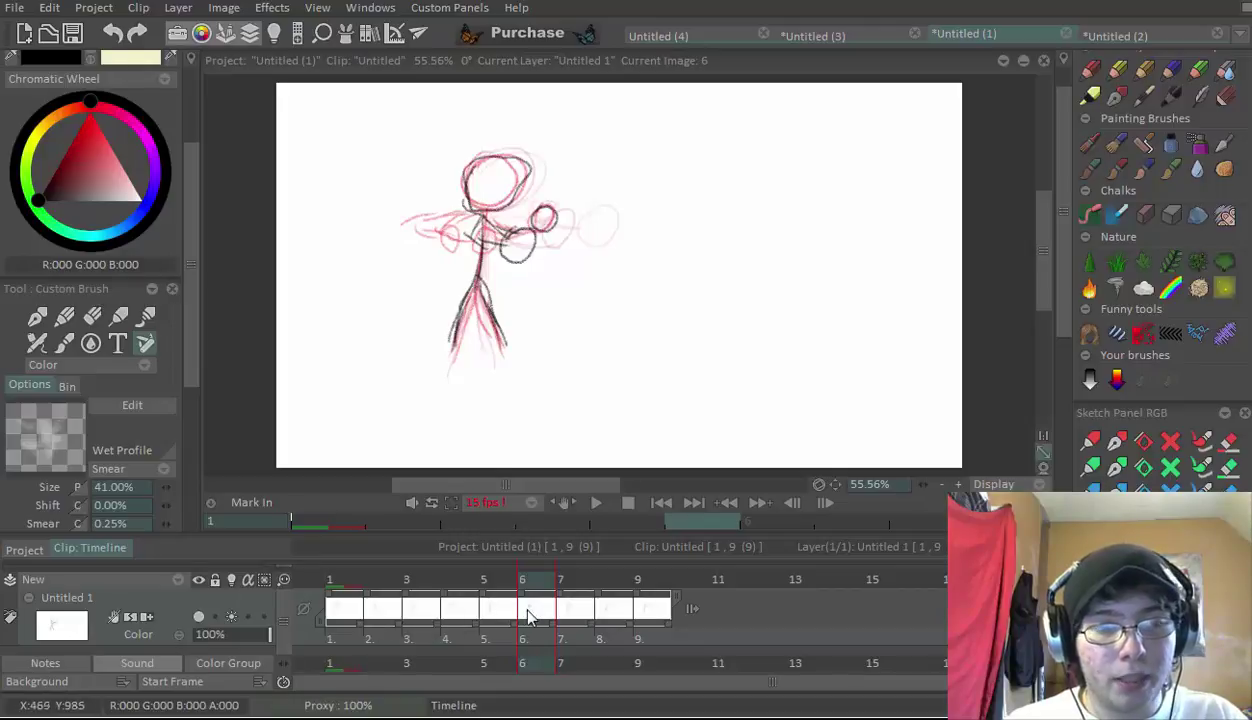
pyautogui.click(658, 35)
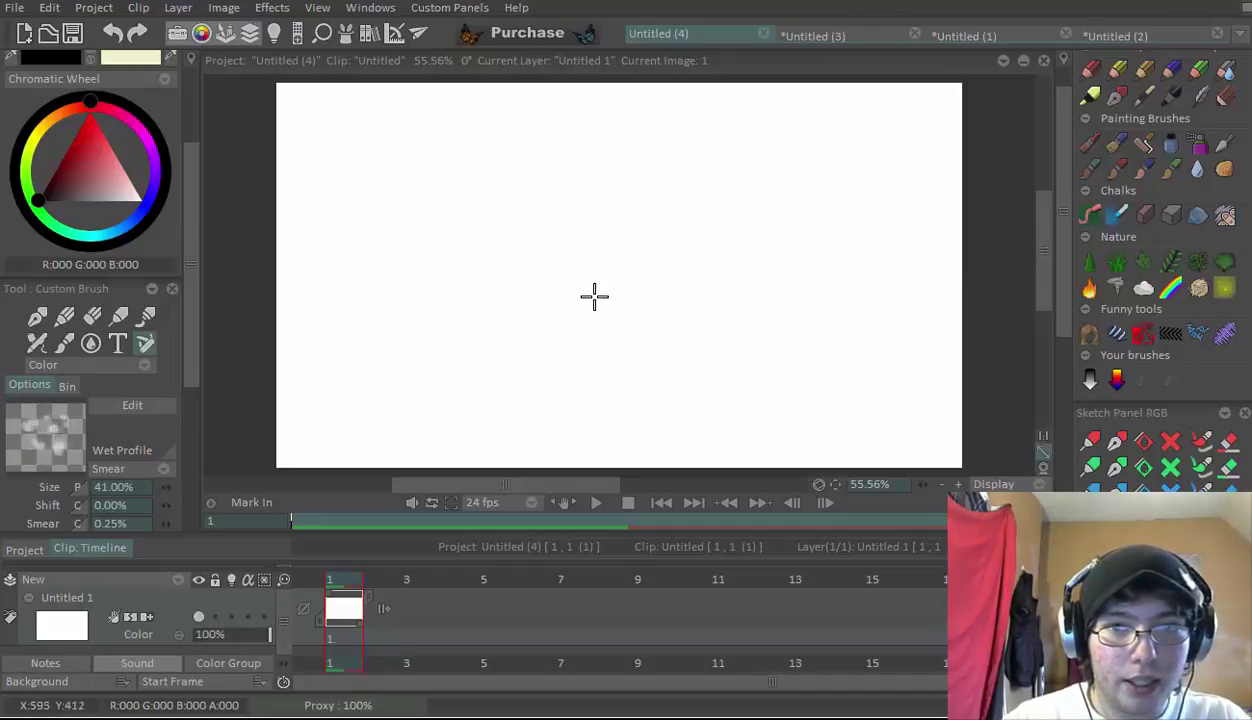
pyautogui.click(985, 36)
pyautogui.click(1110, 36)
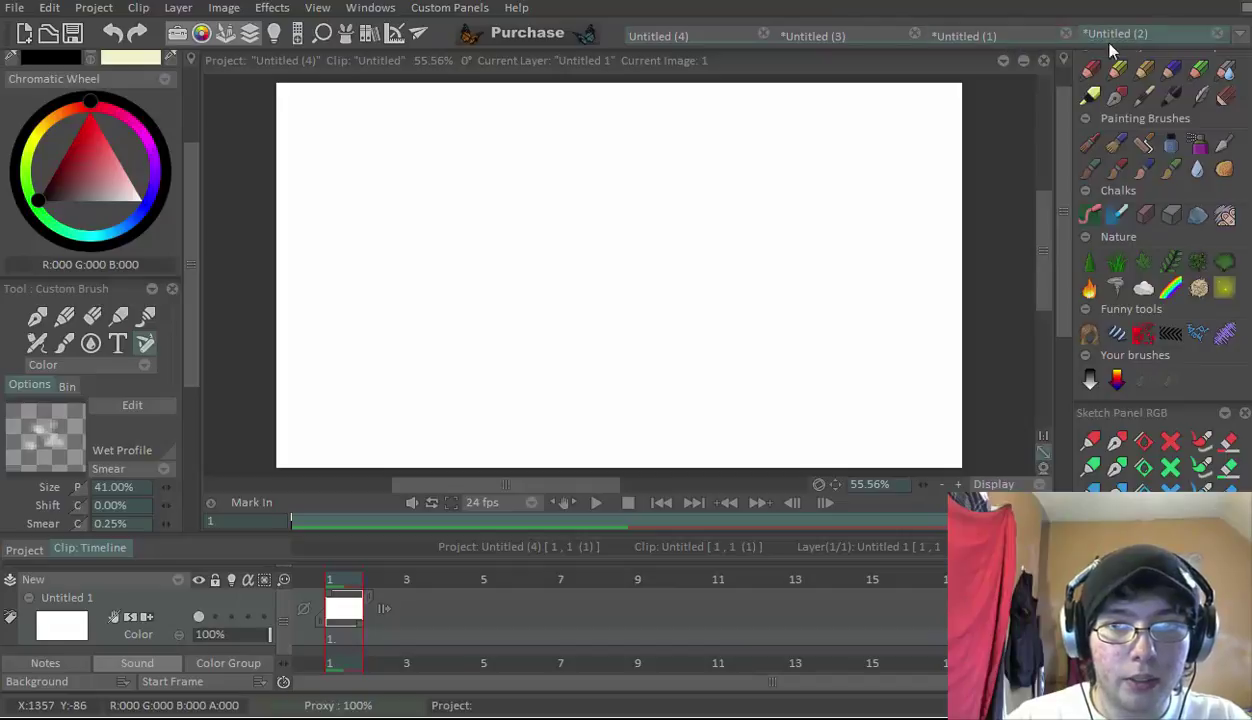
pyautogui.click(658, 36)
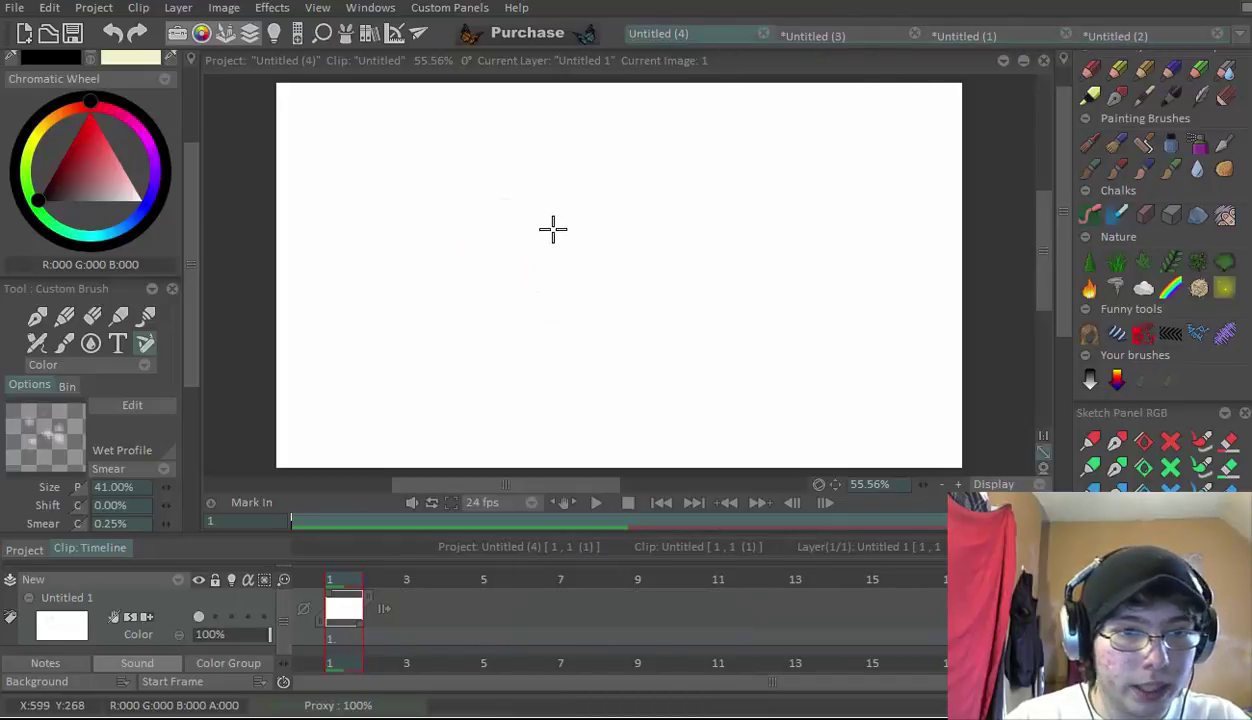
# Draw a striding stick figure on frame 1, with the shaded foot and hand forward and the unshaded ones behind
pyautogui.moveTo(380, 173)
pyautogui.mouseDown()
pyautogui.moveTo(393, 252)
pyautogui.moveTo(375, 337)
pyautogui.moveTo(339, 392)
pyautogui.moveTo(388, 400)
pyautogui.moveTo(345, 377)
pyautogui.mouseUp()
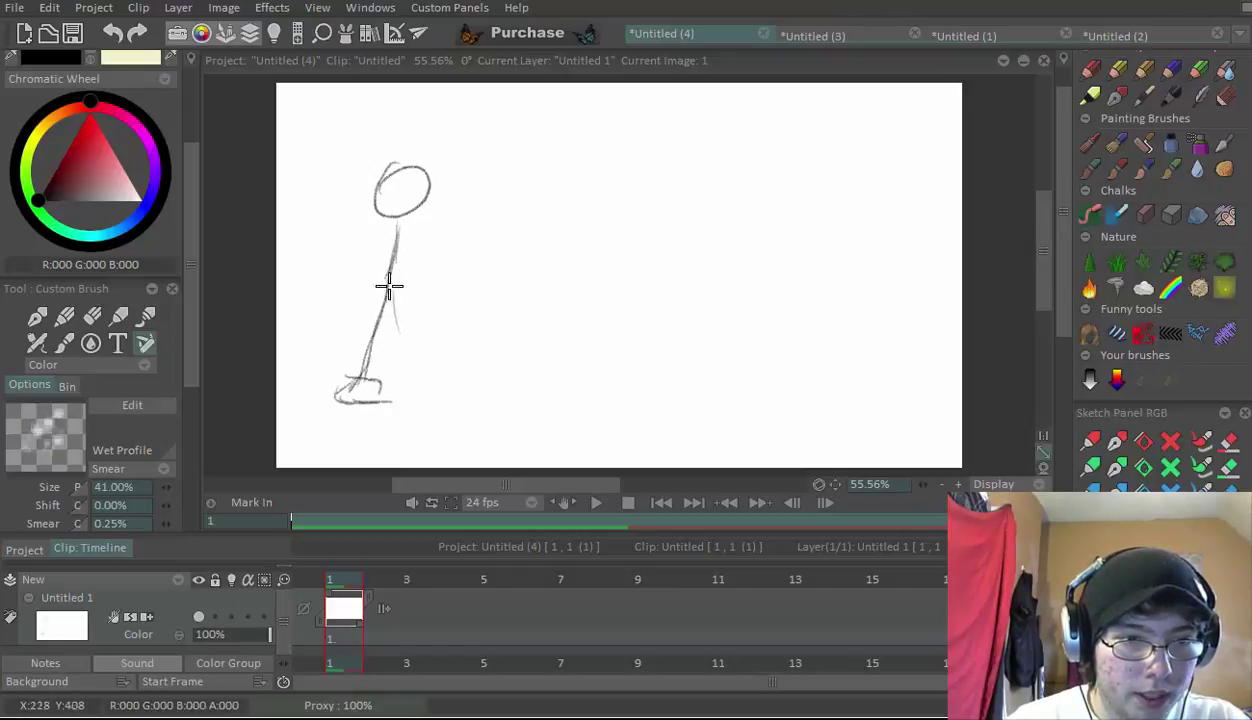
pyautogui.moveTo(391, 288)
pyautogui.mouseDown()
pyautogui.moveTo(415, 388)
pyautogui.moveTo(436, 358)
pyautogui.moveTo(411, 393)
pyautogui.moveTo(430, 362)
pyautogui.mouseUp()
pyautogui.moveTo(400, 228)
pyautogui.mouseDown()
pyautogui.moveTo(430, 252)
pyautogui.moveTo(464, 260)
pyautogui.mouseUp()
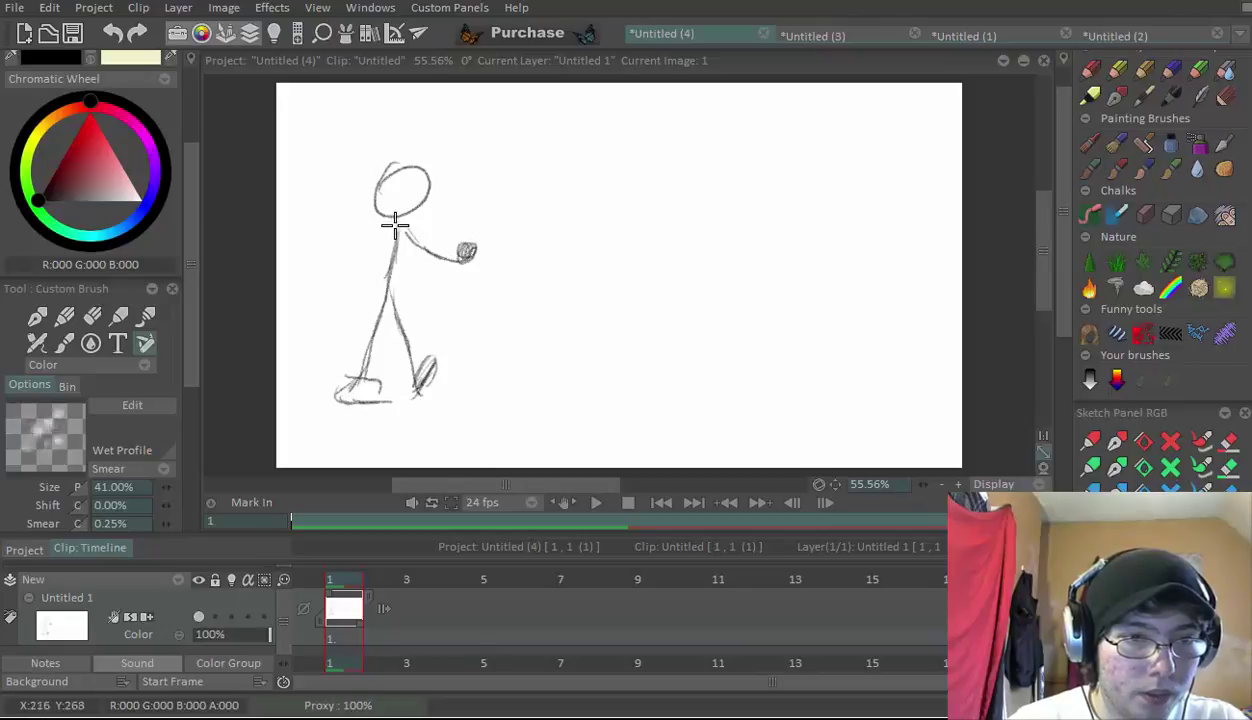
pyautogui.moveTo(387, 222)
pyautogui.mouseDown()
pyautogui.moveTo(355, 251)
pyautogui.moveTo(352, 278)
pyautogui.mouseUp()
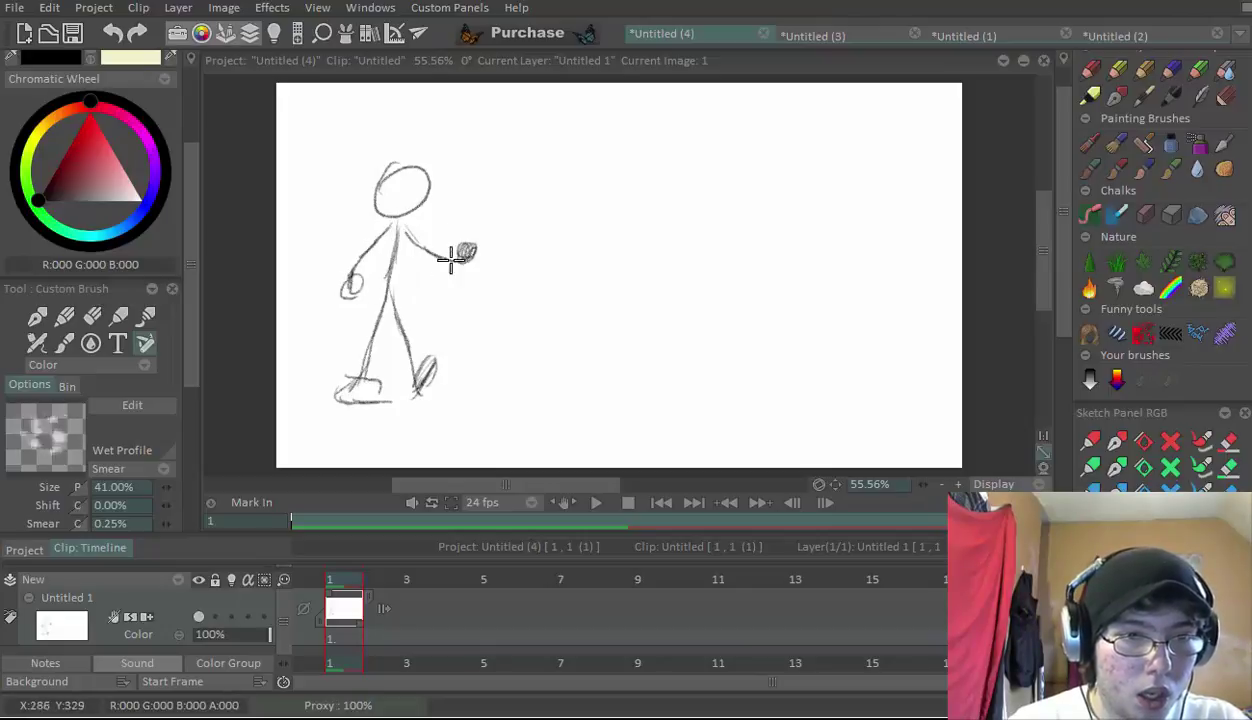
# Add a blank frame 2 and turn on the layer's light table to see the first pose
pyautogui.press('Right')
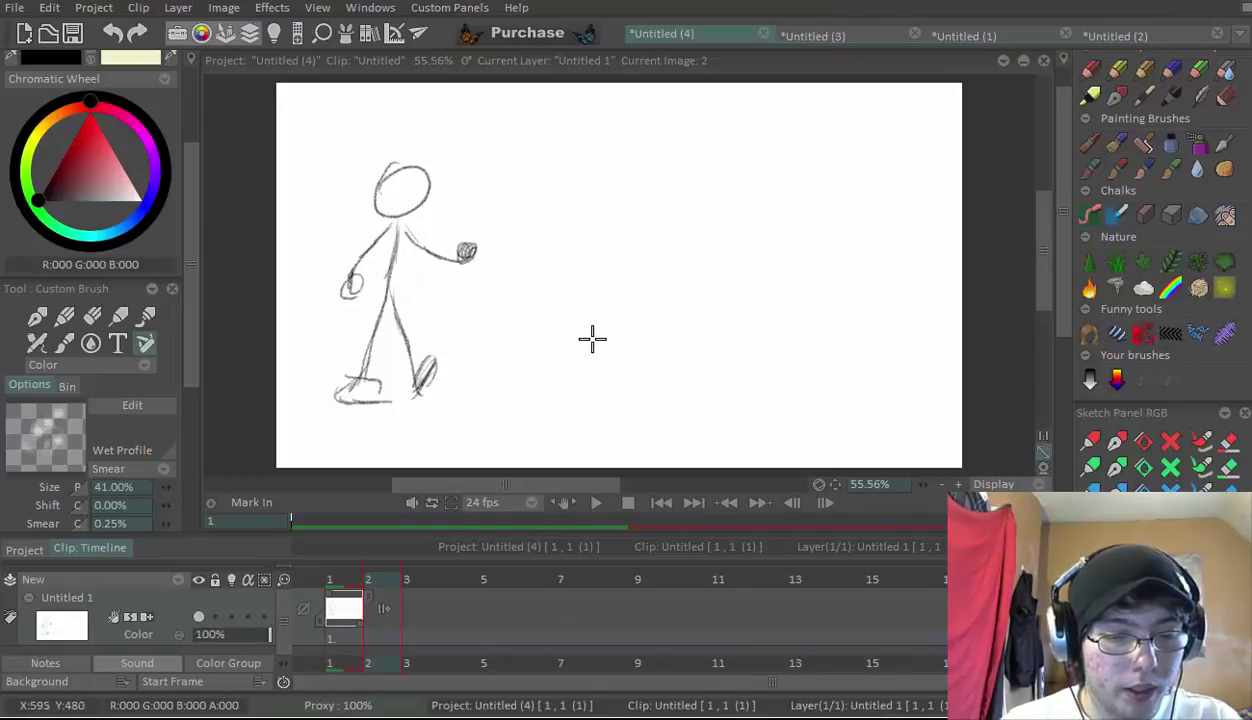
pyautogui.press('Return')
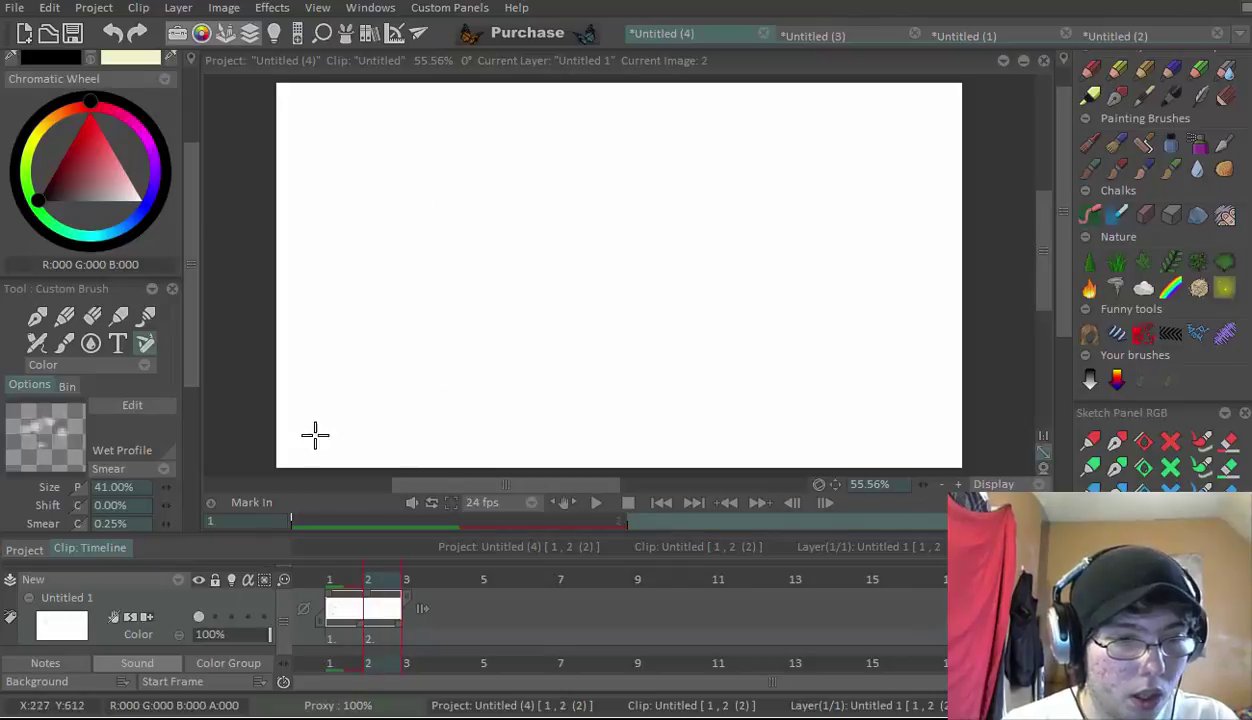
pyautogui.click(231, 580)
pyautogui.click(320, 582)
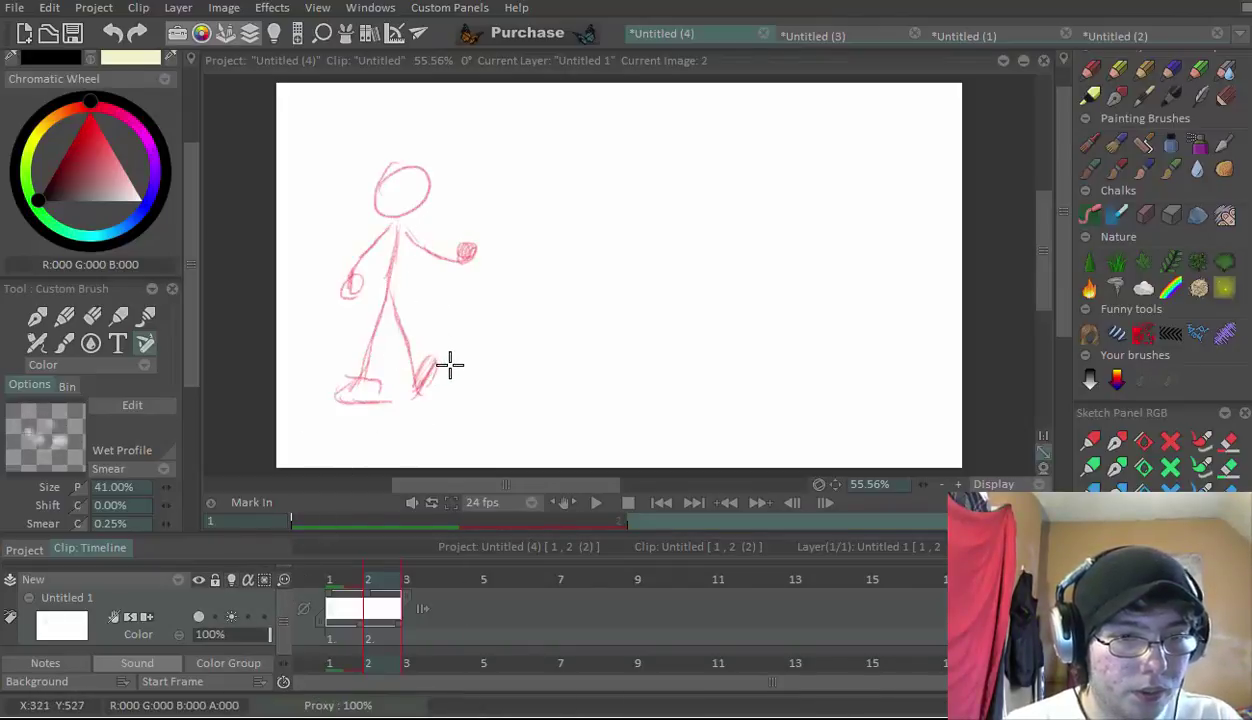
# Draw the opposite stride on frame 2 from the planted shaded foot, redoing the head, with the unshaded foot and hand forward
pyautogui.moveTo(415, 381)
pyautogui.mouseDown()
pyautogui.moveTo(419, 363)
pyautogui.moveTo(421, 383)
pyautogui.moveTo(447, 372)
pyautogui.moveTo(408, 363)
pyautogui.moveTo(442, 388)
pyautogui.moveTo(457, 376)
pyautogui.moveTo(433, 357)
pyautogui.moveTo(425, 366)
pyautogui.moveTo(456, 390)
pyautogui.moveTo(430, 368)
pyautogui.moveTo(443, 370)
pyautogui.moveTo(498, 282)
pyautogui.mouseUp()
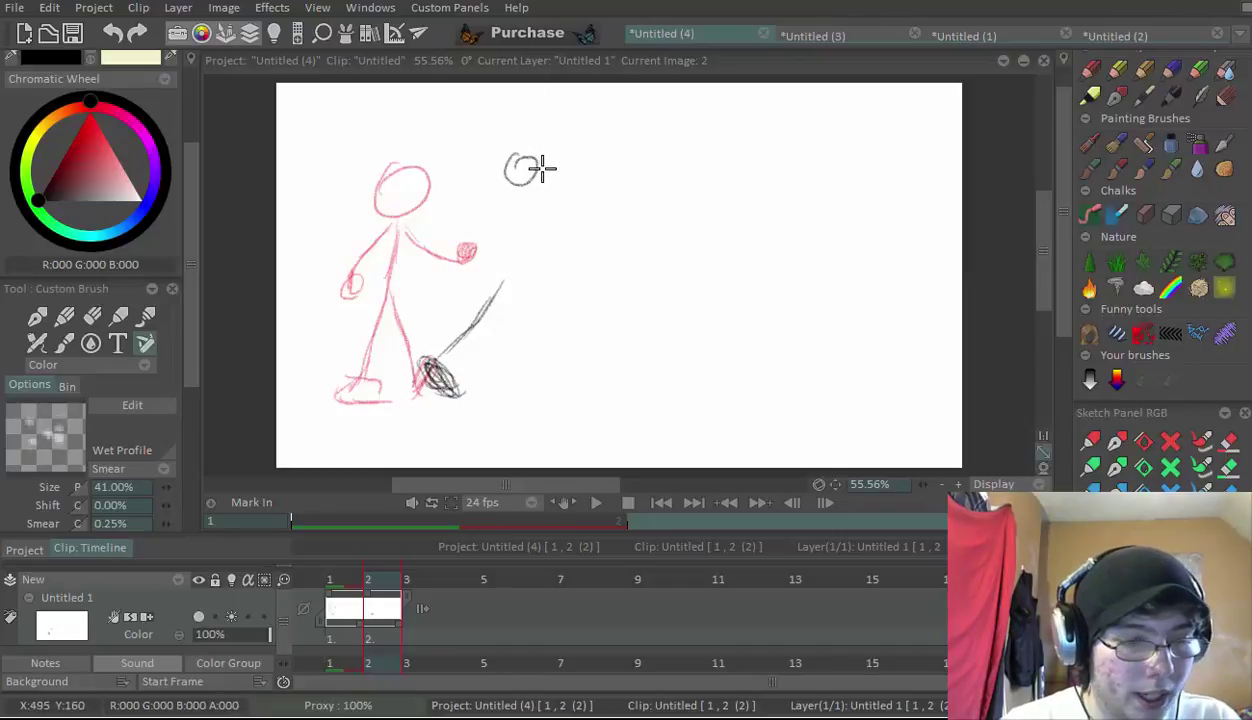
pyautogui.moveTo(523, 168)
pyautogui.mouseDown()
pyautogui.moveTo(537, 208)
pyautogui.moveTo(525, 172)
pyautogui.moveTo(546, 177)
pyautogui.moveTo(524, 164)
pyautogui.moveTo(538, 168)
pyautogui.moveTo(544, 183)
pyautogui.moveTo(500, 190)
pyautogui.moveTo(516, 178)
pyautogui.moveTo(559, 190)
pyautogui.mouseUp()
pyautogui.hotkey('ctrl', 'z')
pyautogui.hotkey('ctrl', 'z')
pyautogui.hotkey('ctrl', 'z')
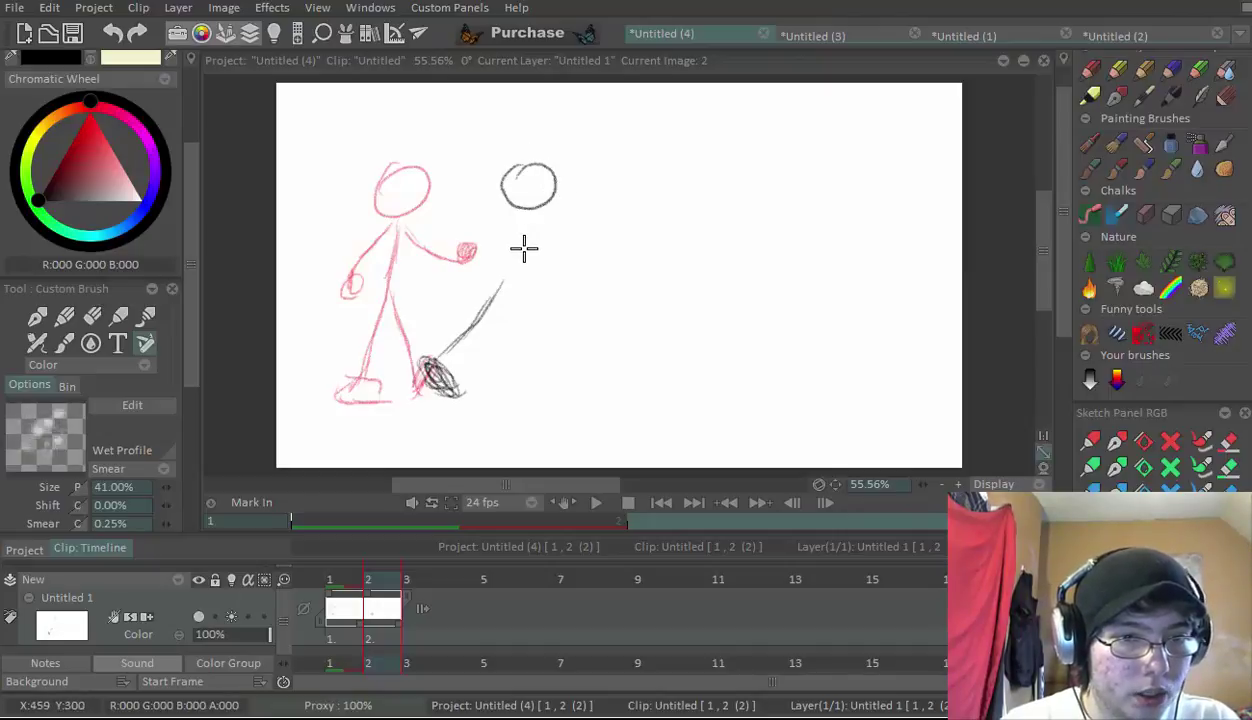
pyautogui.moveTo(503, 280)
pyautogui.mouseDown()
pyautogui.moveTo(548, 363)
pyautogui.moveTo(537, 366)
pyautogui.moveTo(570, 355)
pyautogui.moveTo(569, 383)
pyautogui.moveTo(550, 378)
pyautogui.mouseUp()
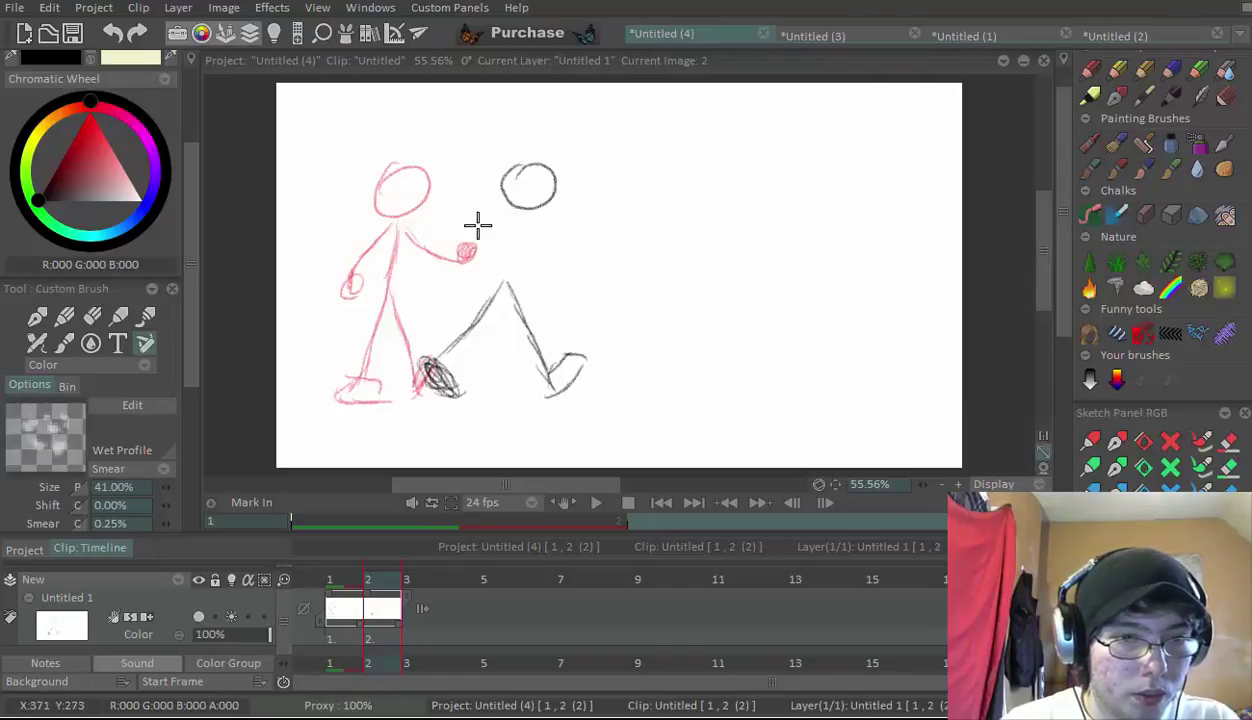
pyautogui.moveTo(450, 265)
pyautogui.mouseDown()
pyautogui.moveTo(457, 282)
pyautogui.moveTo(517, 210)
pyautogui.moveTo(505, 285)
pyautogui.mouseUp()
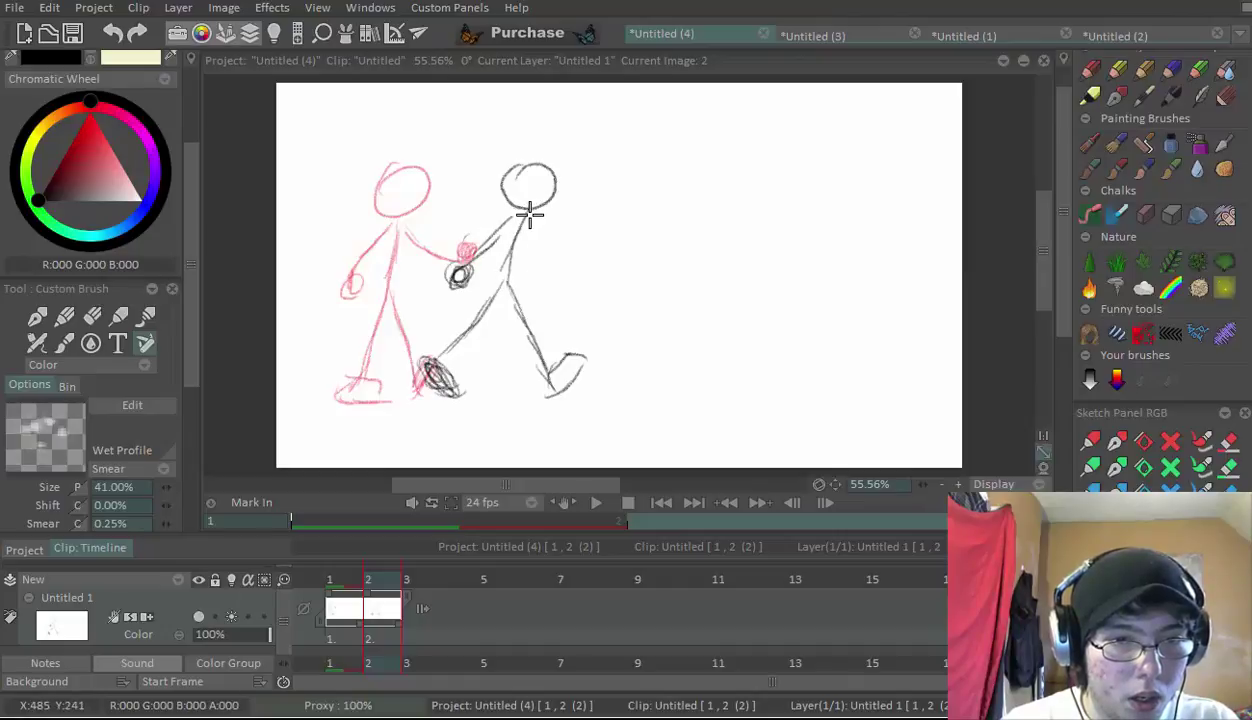
pyautogui.moveTo(525, 210)
pyautogui.mouseDown()
pyautogui.moveTo(539, 257)
pyautogui.moveTo(573, 282)
pyautogui.mouseUp()
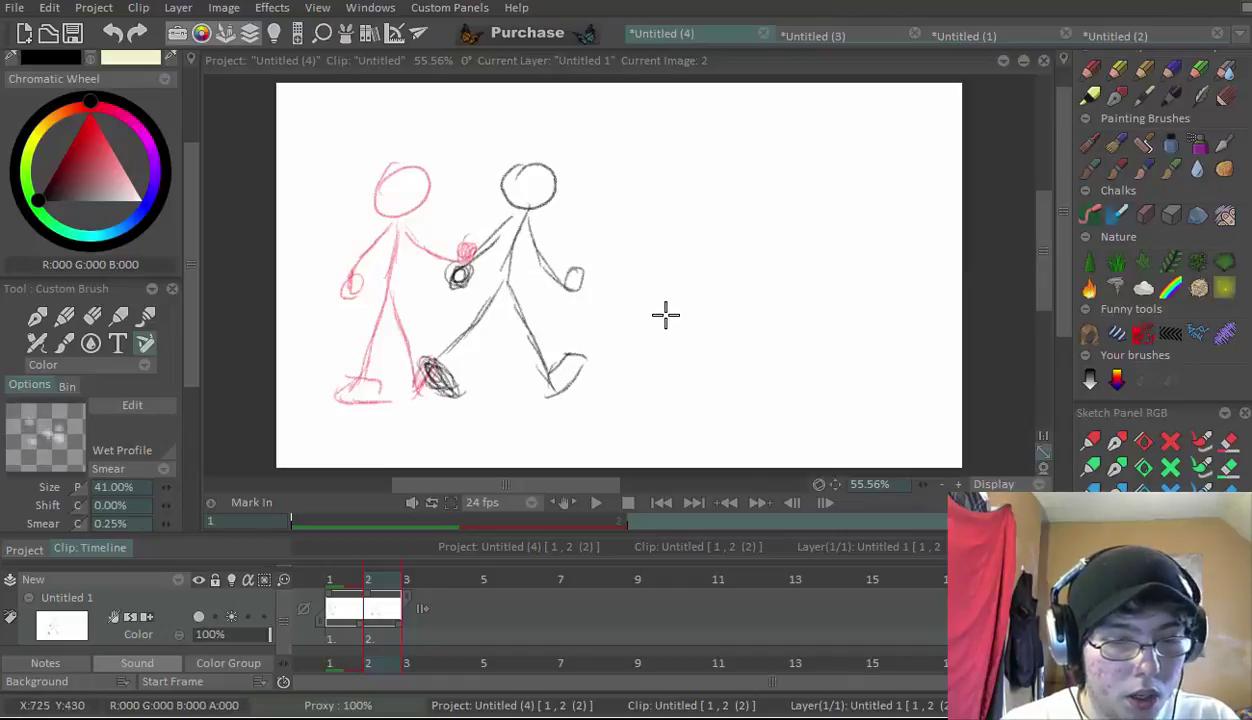
# Add frame 3 and draw the next stride, with the unshaded foot planted behind and the shaded foot and hand forward
pyautogui.press('Right')
pyautogui.press('Return')
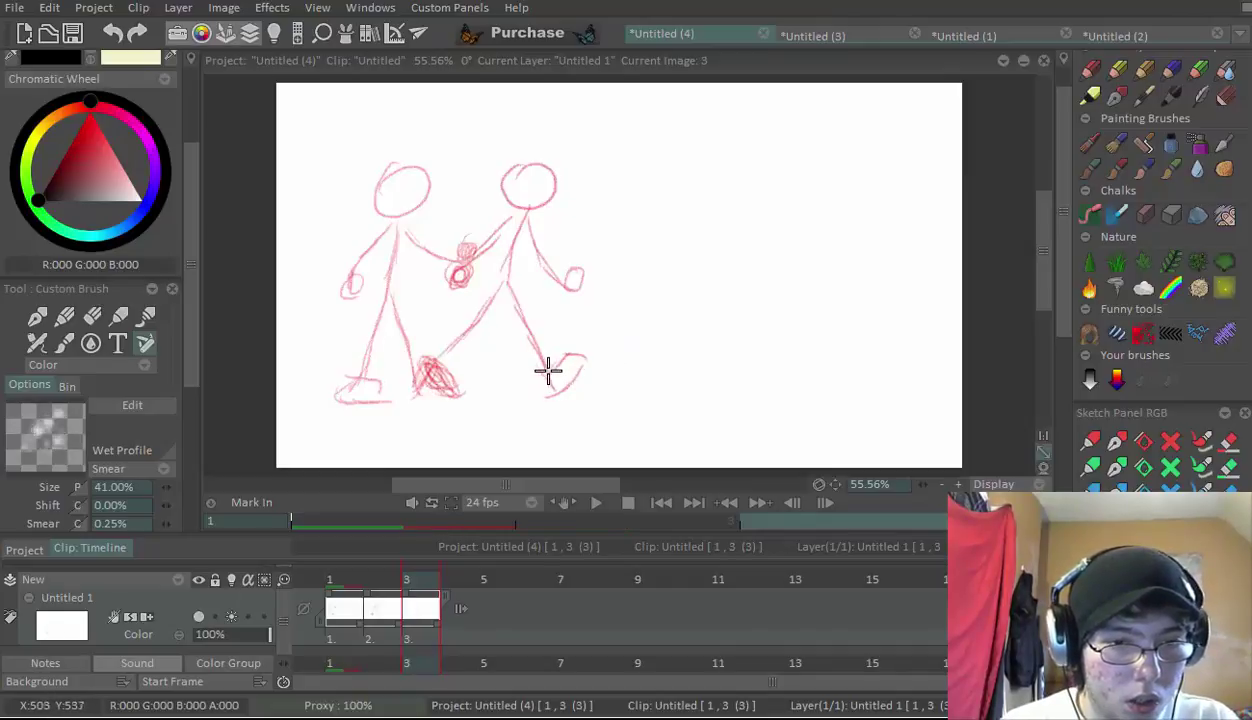
pyautogui.moveTo(545, 373)
pyautogui.mouseDown()
pyautogui.moveTo(592, 387)
pyautogui.moveTo(560, 353)
pyautogui.moveTo(549, 377)
pyautogui.moveTo(573, 355)
pyautogui.mouseUp()
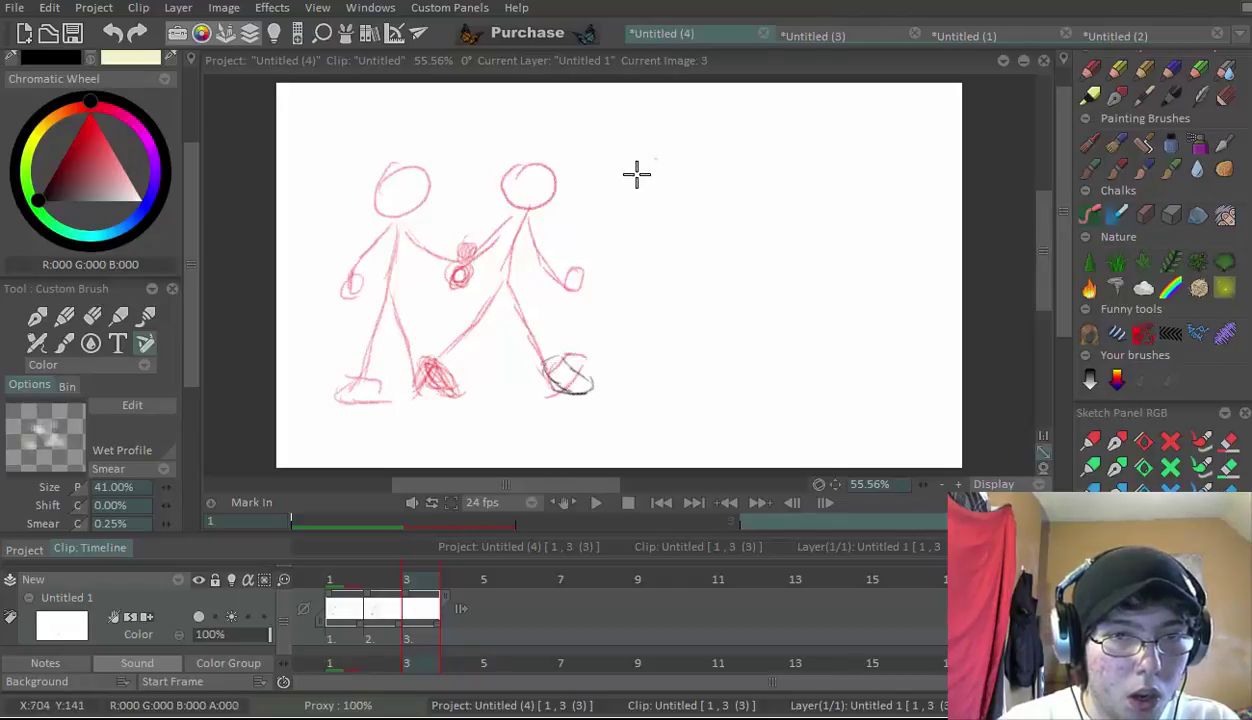
pyautogui.moveTo(636, 174)
pyautogui.mouseDown()
pyautogui.moveTo(673, 190)
pyautogui.moveTo(648, 204)
pyautogui.moveTo(570, 345)
pyautogui.mouseUp()
pyautogui.moveTo(628, 268)
pyautogui.mouseDown()
pyautogui.moveTo(680, 339)
pyautogui.moveTo(648, 347)
pyautogui.moveTo(645, 316)
pyautogui.moveTo(684, 368)
pyautogui.moveTo(707, 351)
pyautogui.moveTo(688, 384)
pyautogui.moveTo(686, 358)
pyautogui.moveTo(697, 347)
pyautogui.moveTo(698, 371)
pyautogui.moveTo(703, 355)
pyautogui.moveTo(686, 382)
pyautogui.mouseUp()
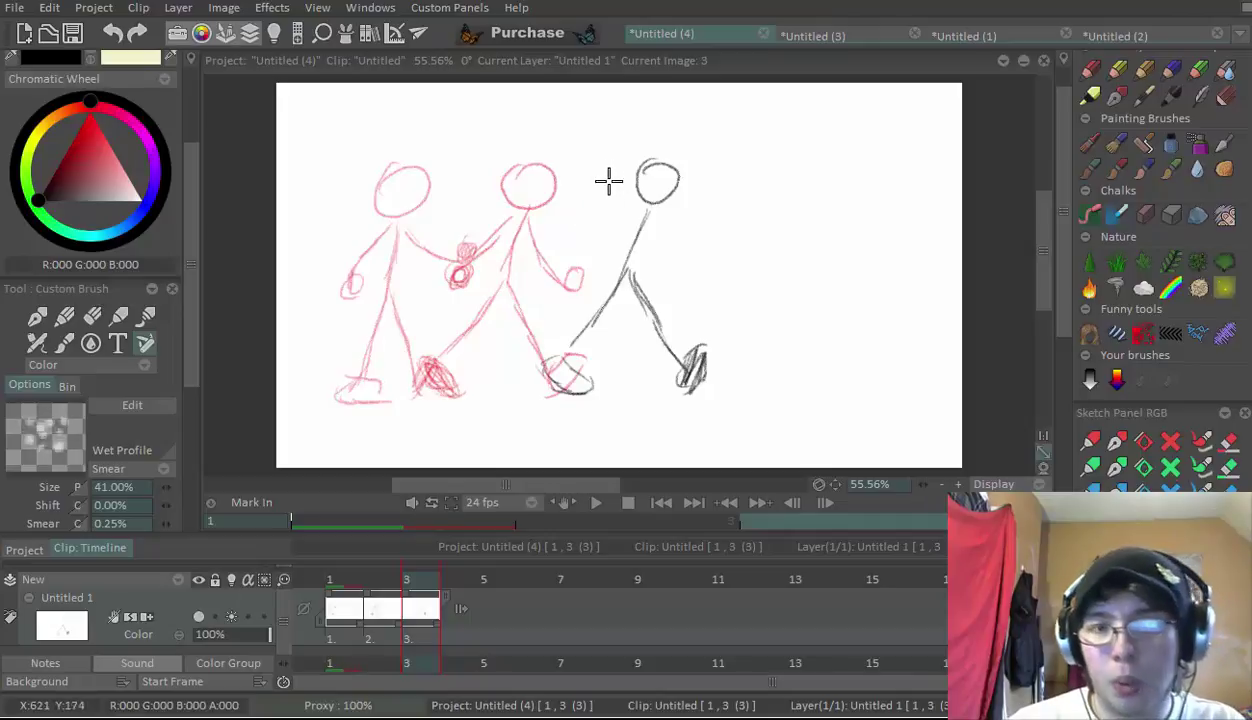
pyautogui.moveTo(607, 249)
pyautogui.mouseDown()
pyautogui.moveTo(598, 257)
pyautogui.moveTo(649, 209)
pyautogui.moveTo(671, 271)
pyautogui.moveTo(679, 252)
pyautogui.moveTo(678, 262)
pyautogui.mouseUp()
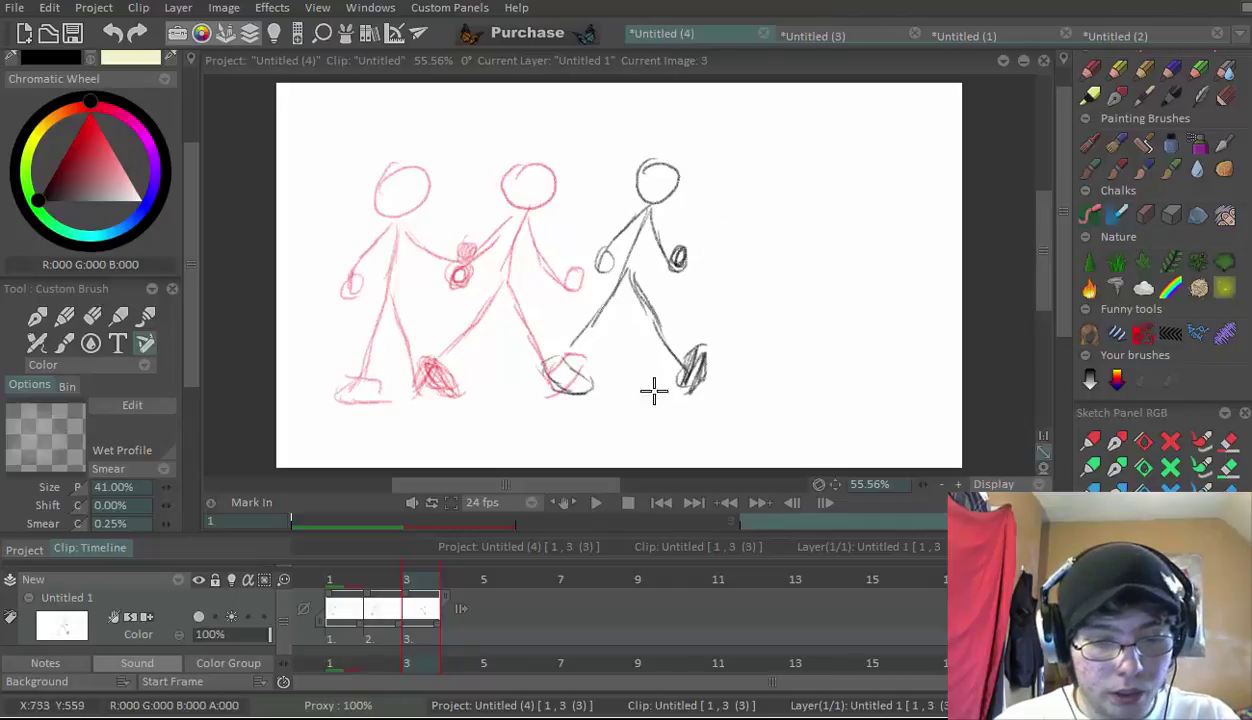
# Add frame 4 and draw the fourth stride, with the shaded foot and hand behind and the unshaded ones forward
pyautogui.click(564, 503)
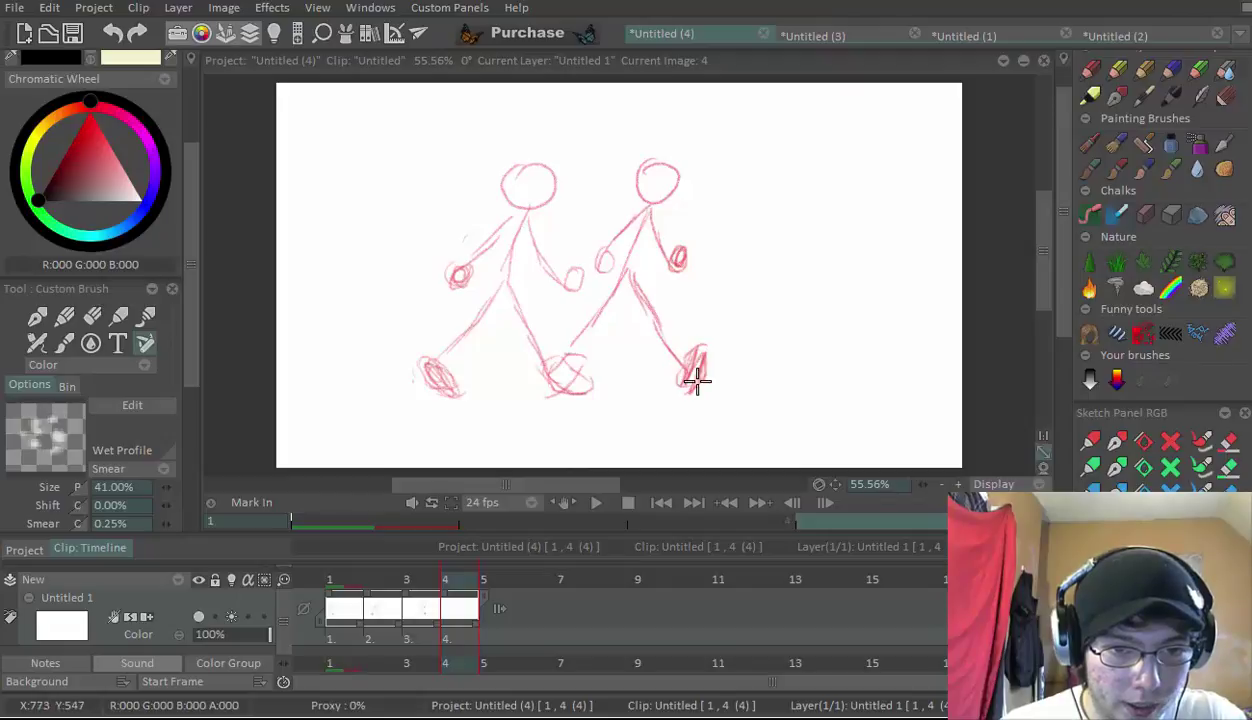
pyautogui.moveTo(725, 376)
pyautogui.mouseDown()
pyautogui.moveTo(688, 358)
pyautogui.moveTo(699, 371)
pyautogui.moveTo(700, 358)
pyautogui.mouseUp()
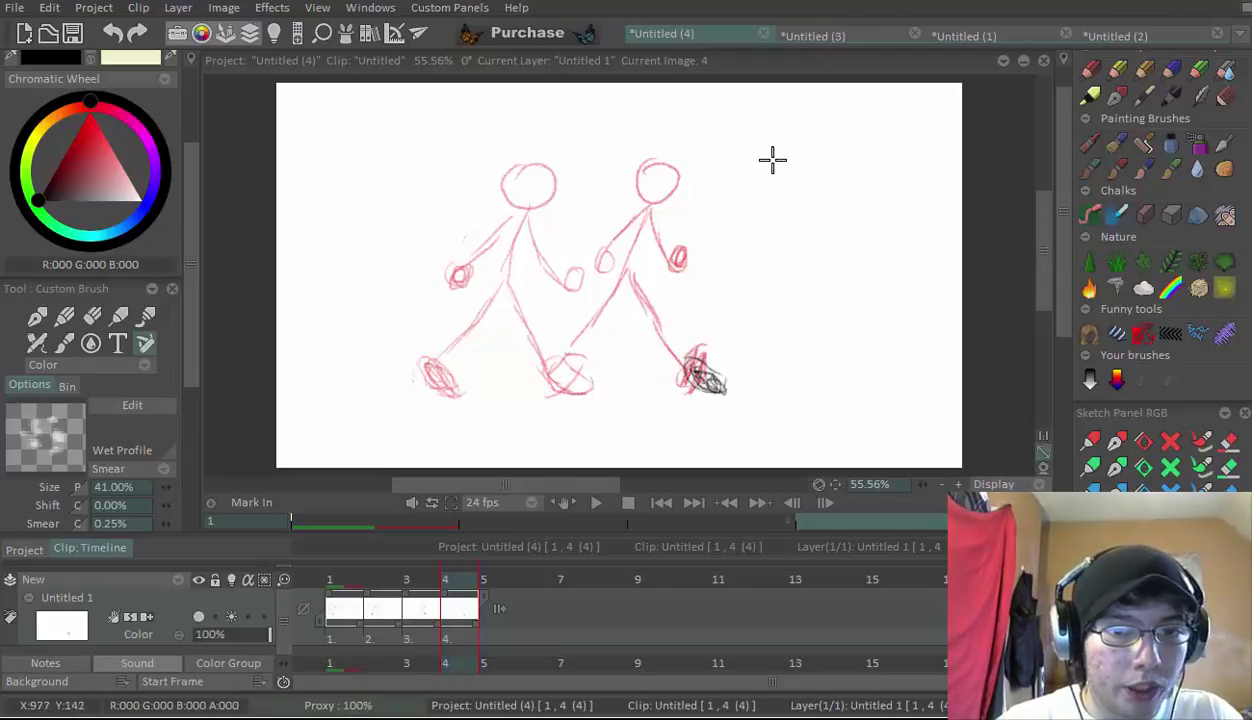
pyautogui.moveTo(772, 160)
pyautogui.mouseDown()
pyautogui.moveTo(797, 182)
pyautogui.moveTo(763, 210)
pyautogui.moveTo(755, 255)
pyautogui.moveTo(696, 352)
pyautogui.mouseUp()
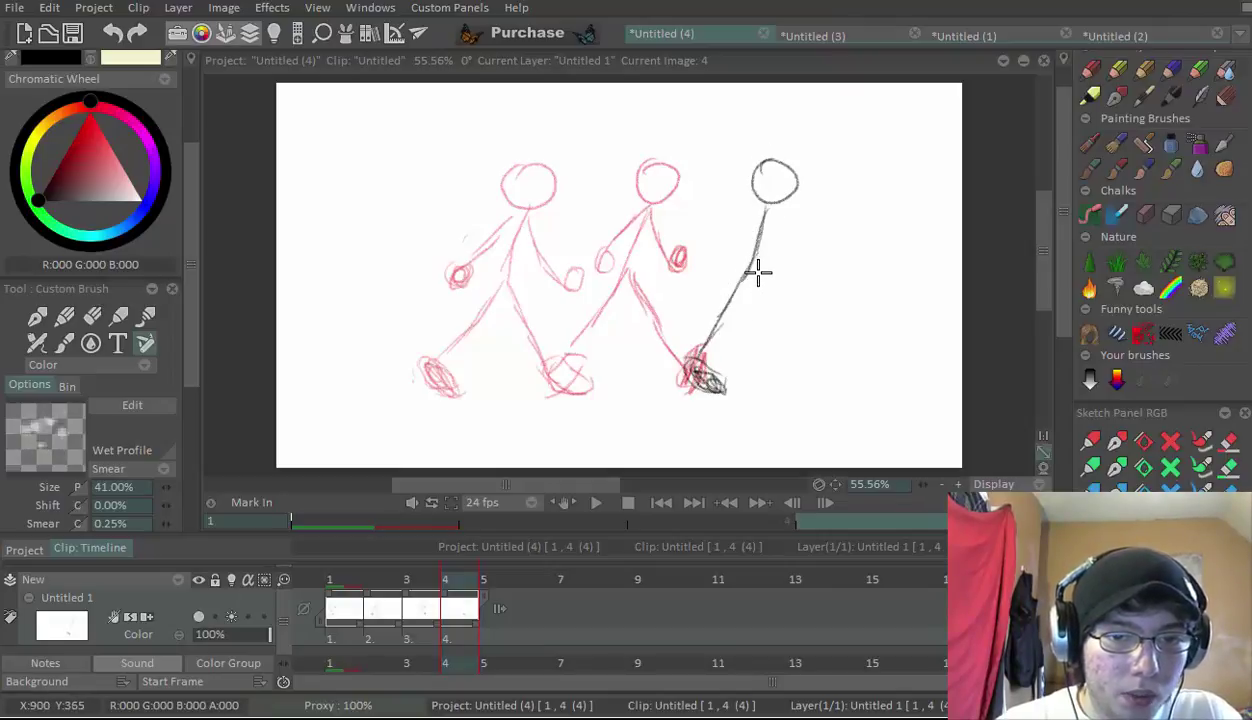
pyautogui.moveTo(755, 271)
pyautogui.mouseDown()
pyautogui.moveTo(763, 320)
pyautogui.moveTo(758, 292)
pyautogui.moveTo(799, 363)
pyautogui.mouseUp()
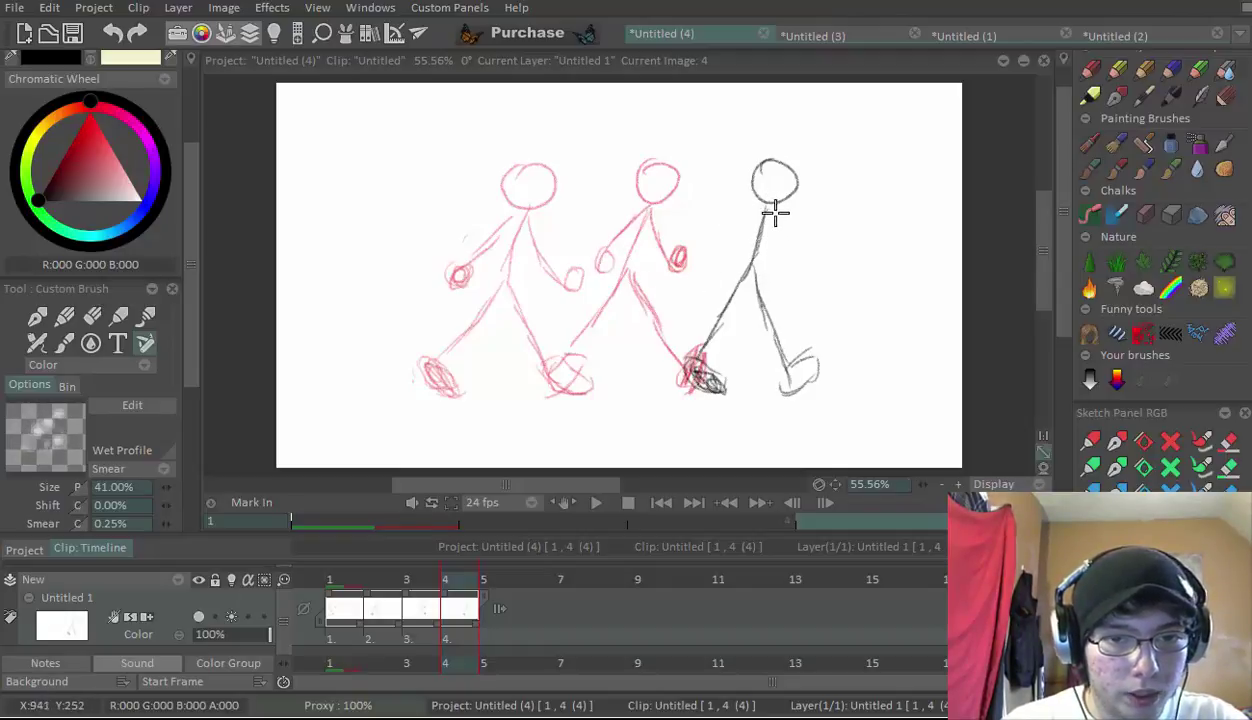
pyautogui.moveTo(768, 210)
pyautogui.mouseDown()
pyautogui.moveTo(811, 265)
pyautogui.moveTo(766, 222)
pyautogui.moveTo(730, 255)
pyautogui.mouseUp()
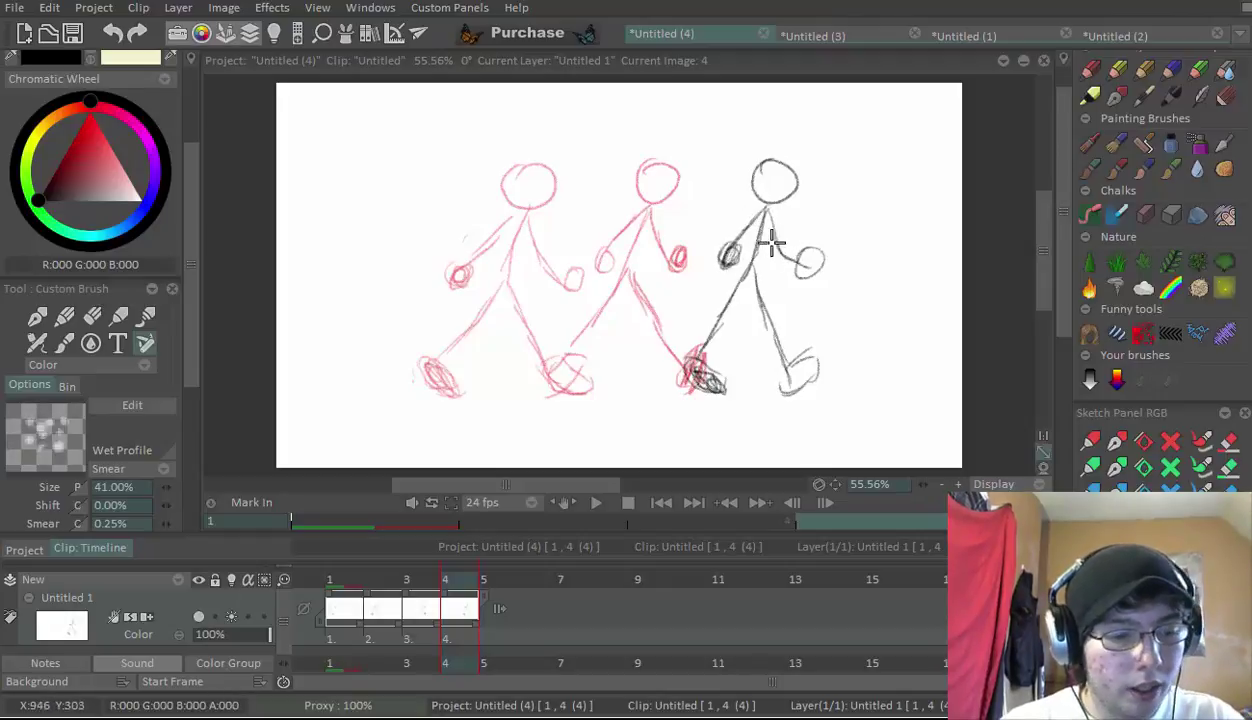
# Return to the first frame and space the four key poses three frames apart, at frames 1, 4, 7 and 10
pyautogui.press('Left')
pyautogui.press('Left')
pyautogui.press('Left')
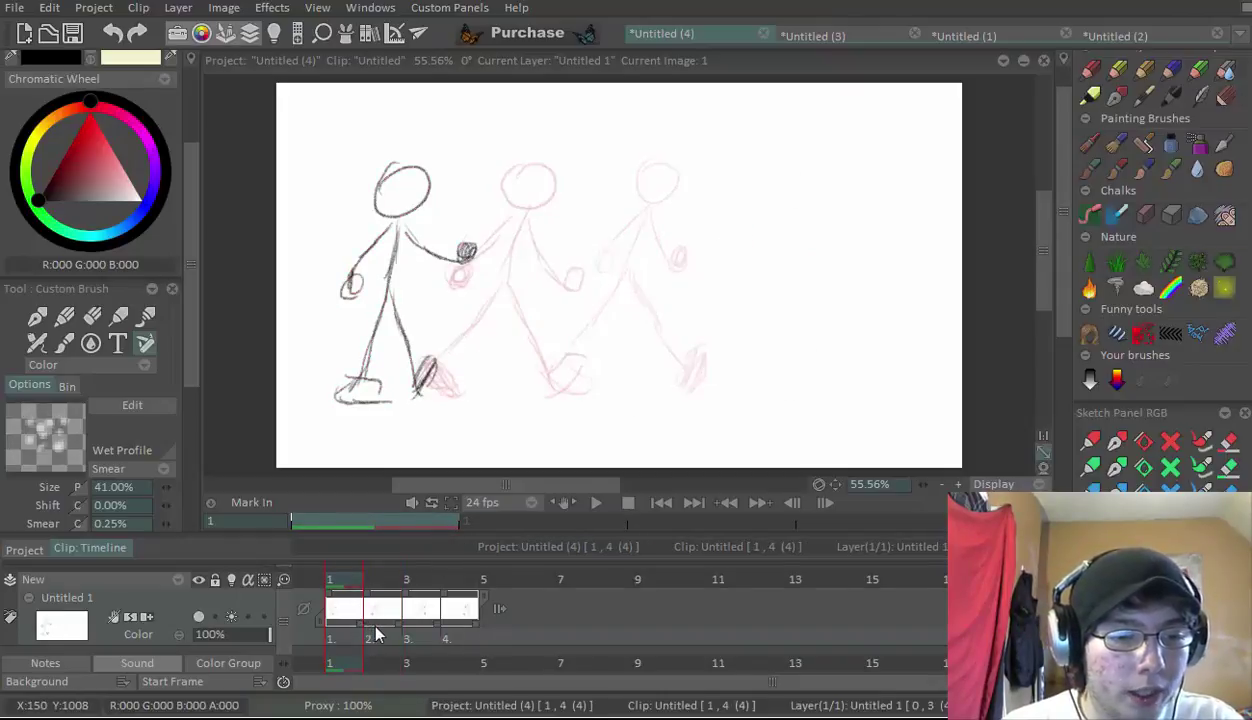
pyautogui.moveTo(377, 633); pyautogui.dragTo(545, 632)
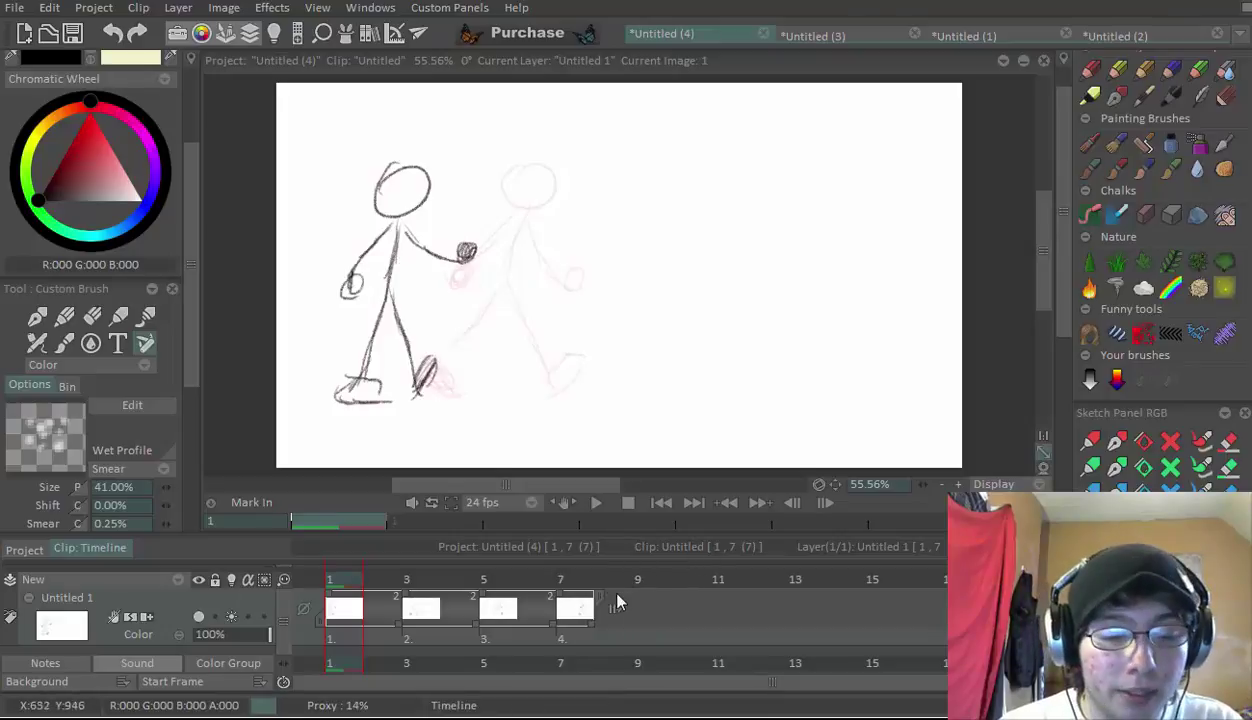
pyautogui.moveTo(402, 634); pyautogui.dragTo(540, 637)
pyautogui.moveTo(617, 606); pyautogui.dragTo(640, 616)
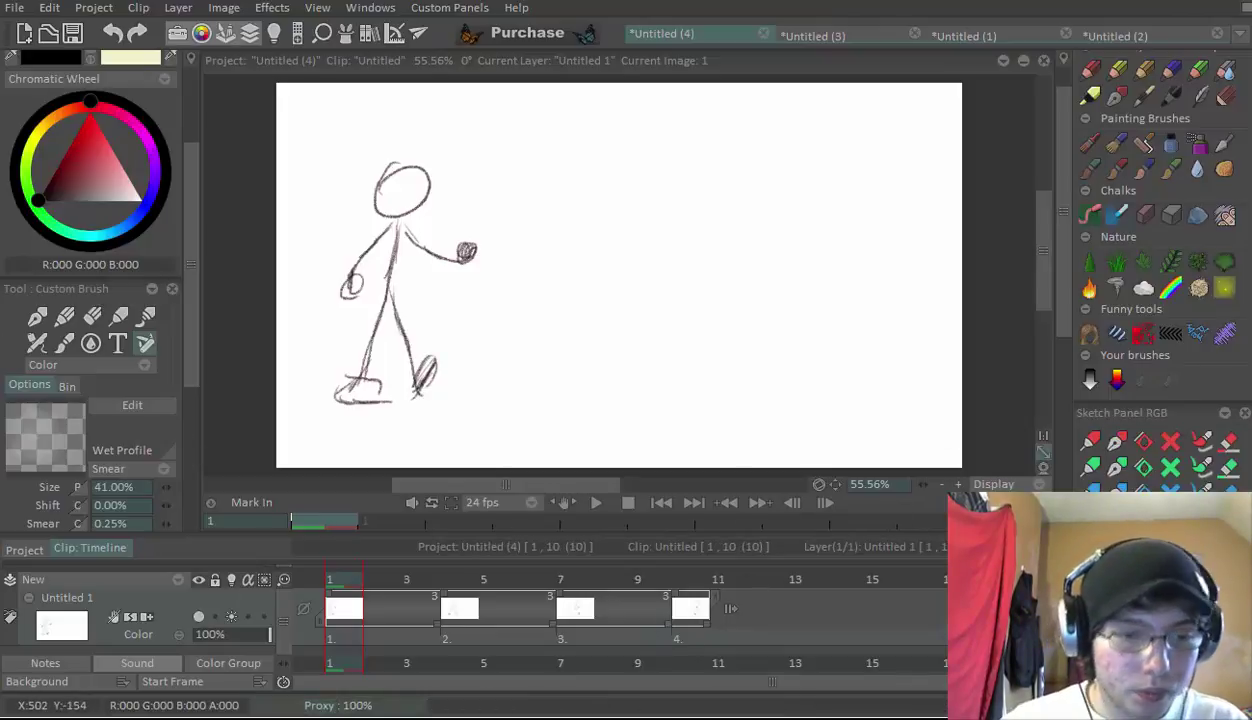
# Insert a blank drawing at frame 2, between the first and second key poses
pyautogui.moveTo(372, 566); pyautogui.dragTo(410, 585)
pyautogui.click(432, 579)
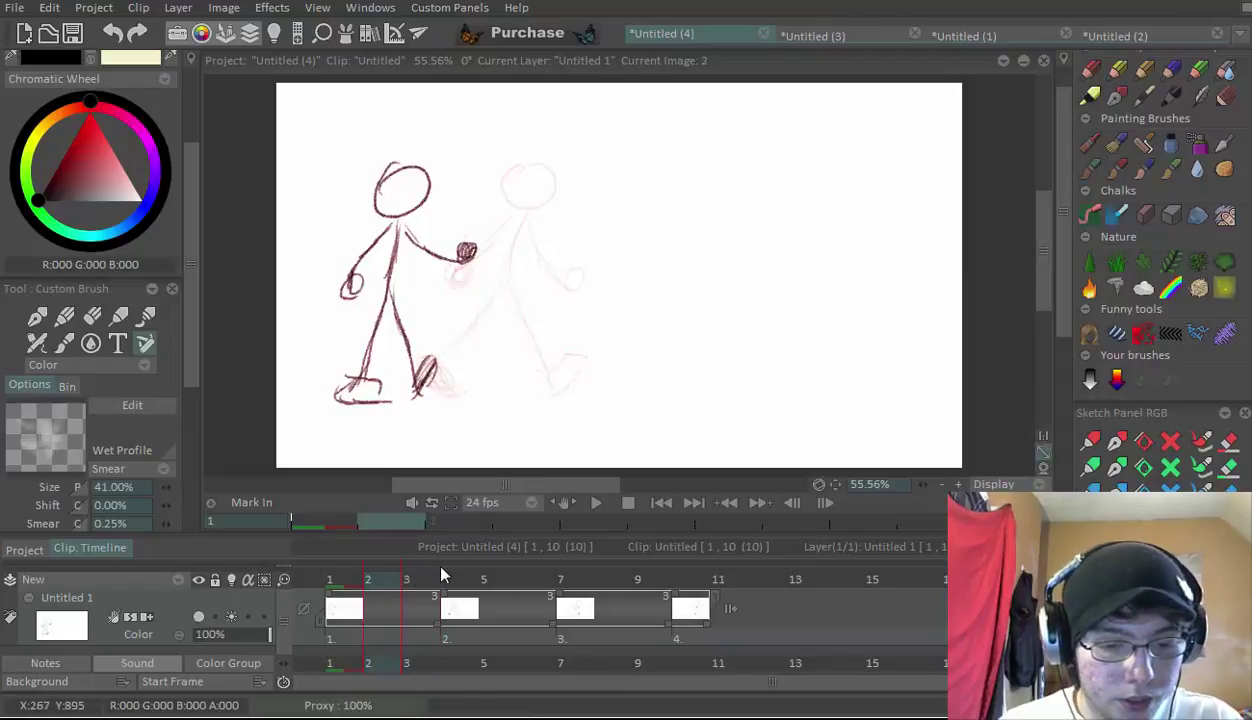
pyautogui.press('Return')
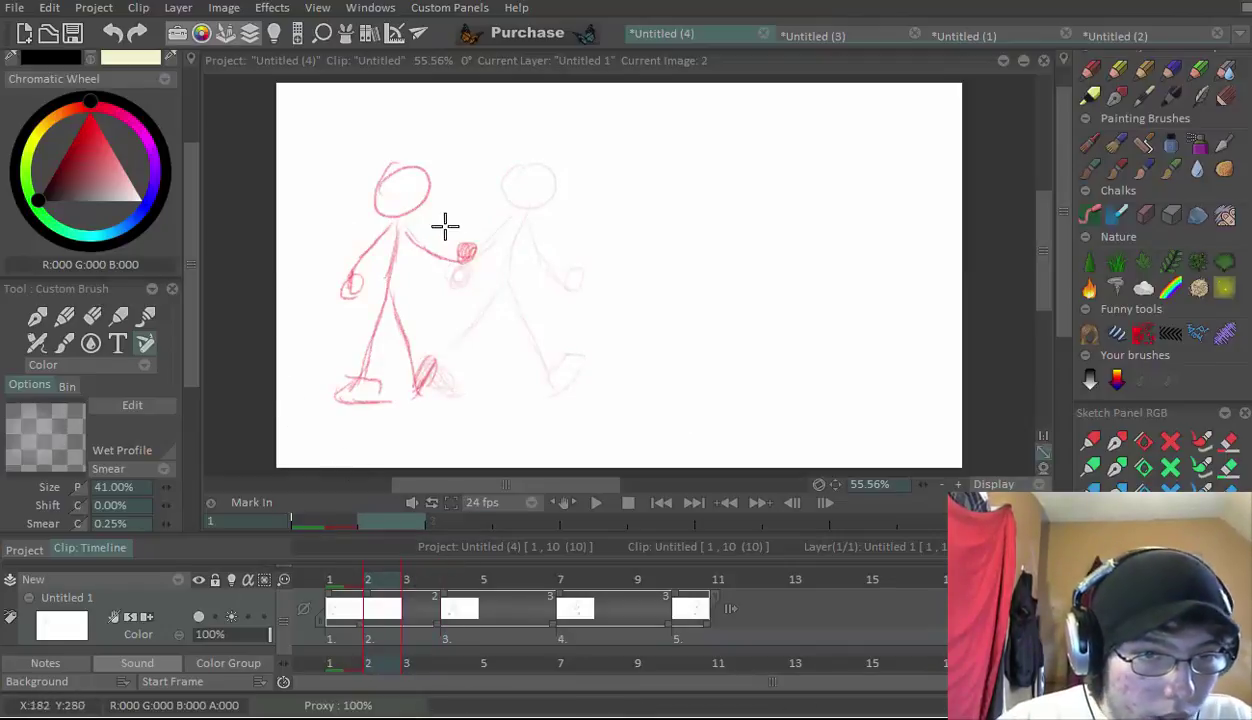
# Draw the head of the frame 2 in-between, slightly ahead of the first pose's head, checking it against the second key pose
pyautogui.moveTo(433, 170)
pyautogui.mouseDown()
pyautogui.moveTo(452, 185)
pyautogui.moveTo(439, 159)
pyautogui.moveTo(462, 182)
pyautogui.mouseUp()
pyautogui.hotkey('ctrl', 'z')
pyautogui.hotkey('ctrl', 'z')
pyautogui.moveTo(419, 382)
pyautogui.mouseDown()
pyautogui.moveTo(450, 394)
pyautogui.moveTo(439, 393)
pyautogui.moveTo(458, 382)
pyautogui.moveTo(428, 383)
pyautogui.mouseUp()
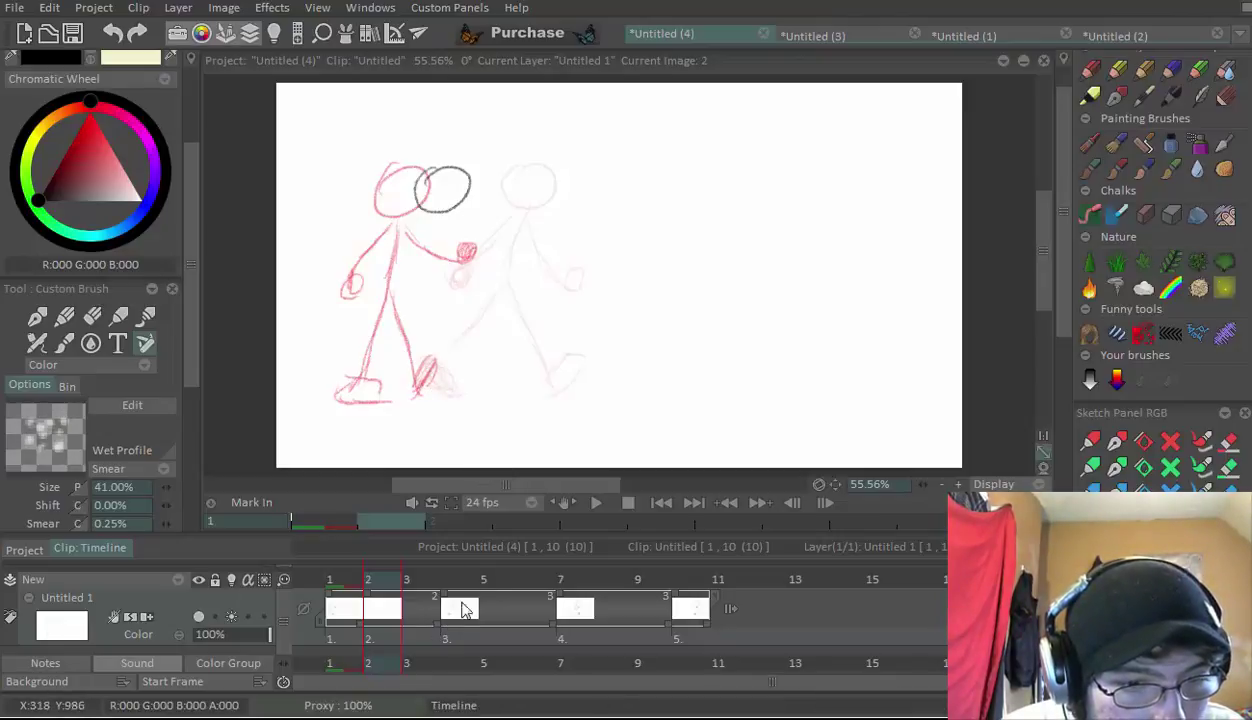
pyautogui.click(463, 583)
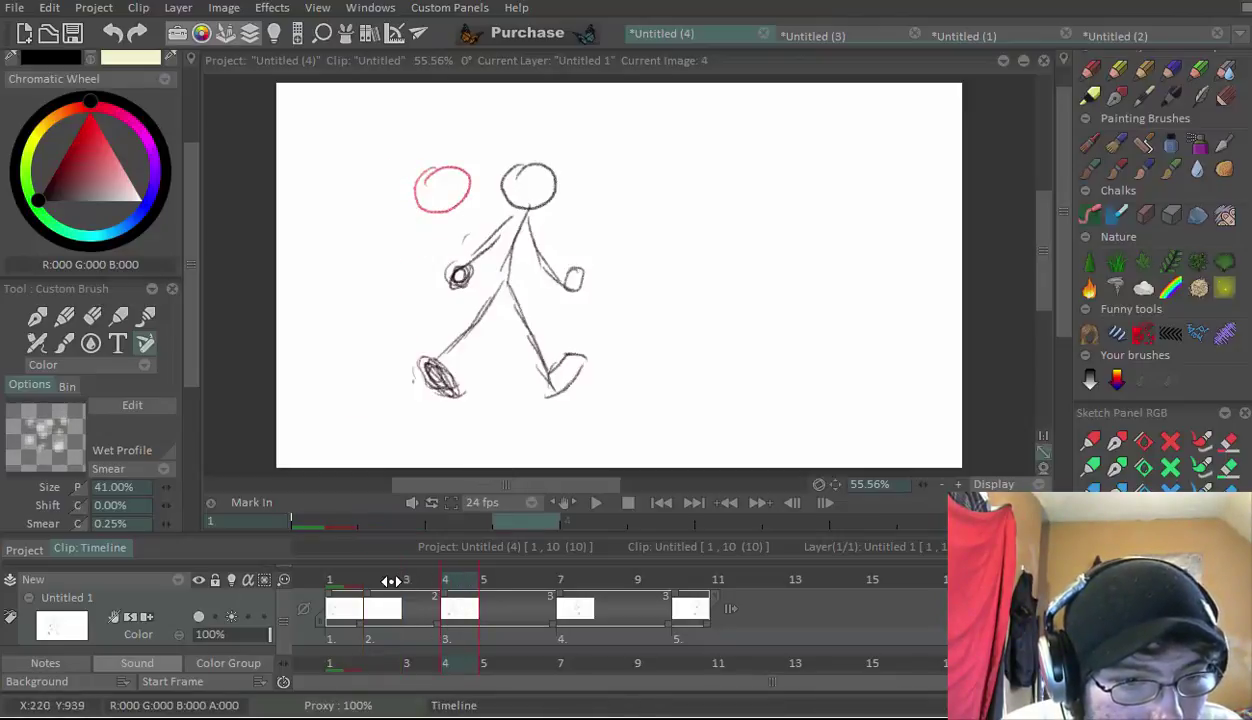
pyautogui.click(390, 581)
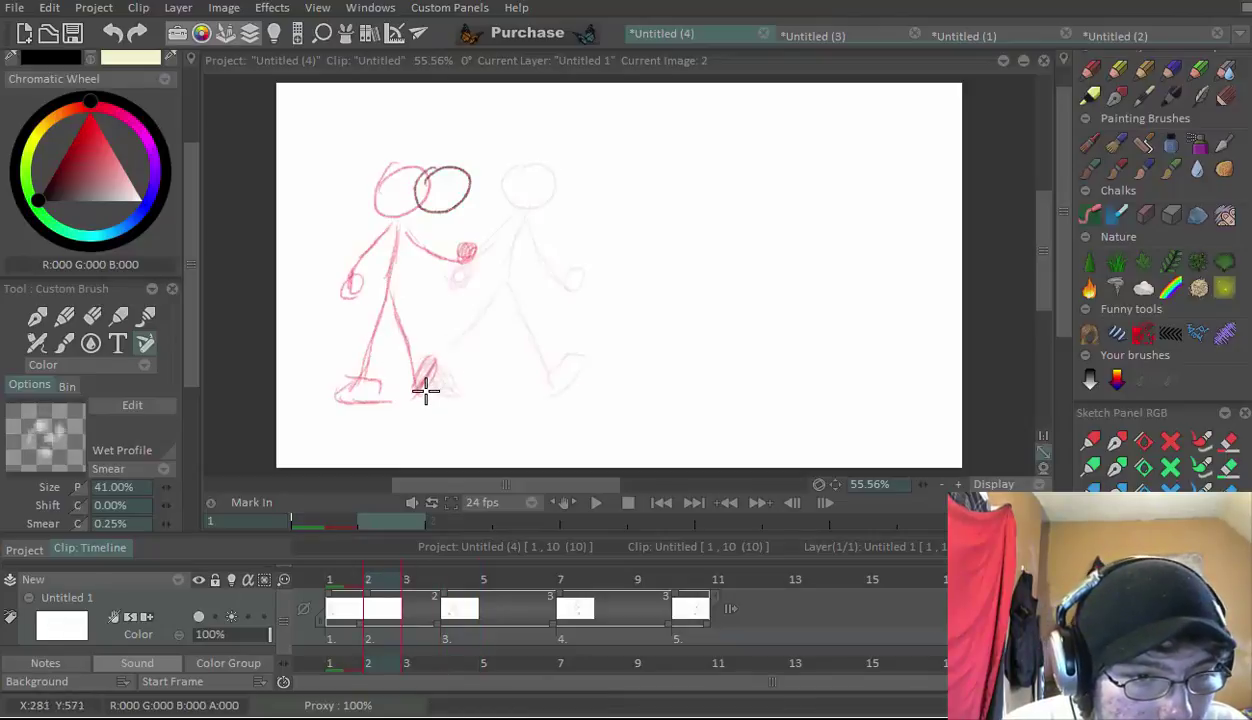
# Draw the frame 2 figure's shaded planted front foot, rear foot with lifted heel, torso and both legs
pyautogui.moveTo(440, 383)
pyautogui.mouseDown()
pyautogui.moveTo(442, 366)
pyautogui.moveTo(414, 377)
pyautogui.moveTo(430, 375)
pyautogui.mouseUp()
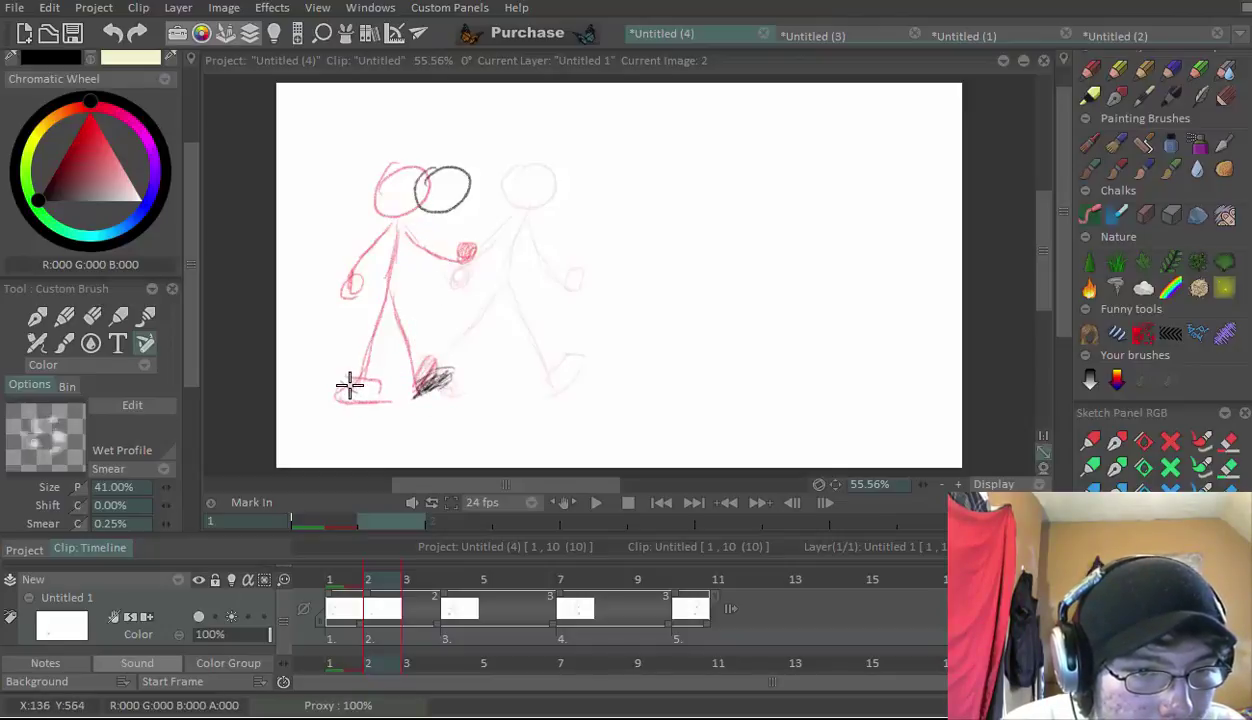
pyautogui.moveTo(349, 385); pyautogui.dragTo(371, 368)
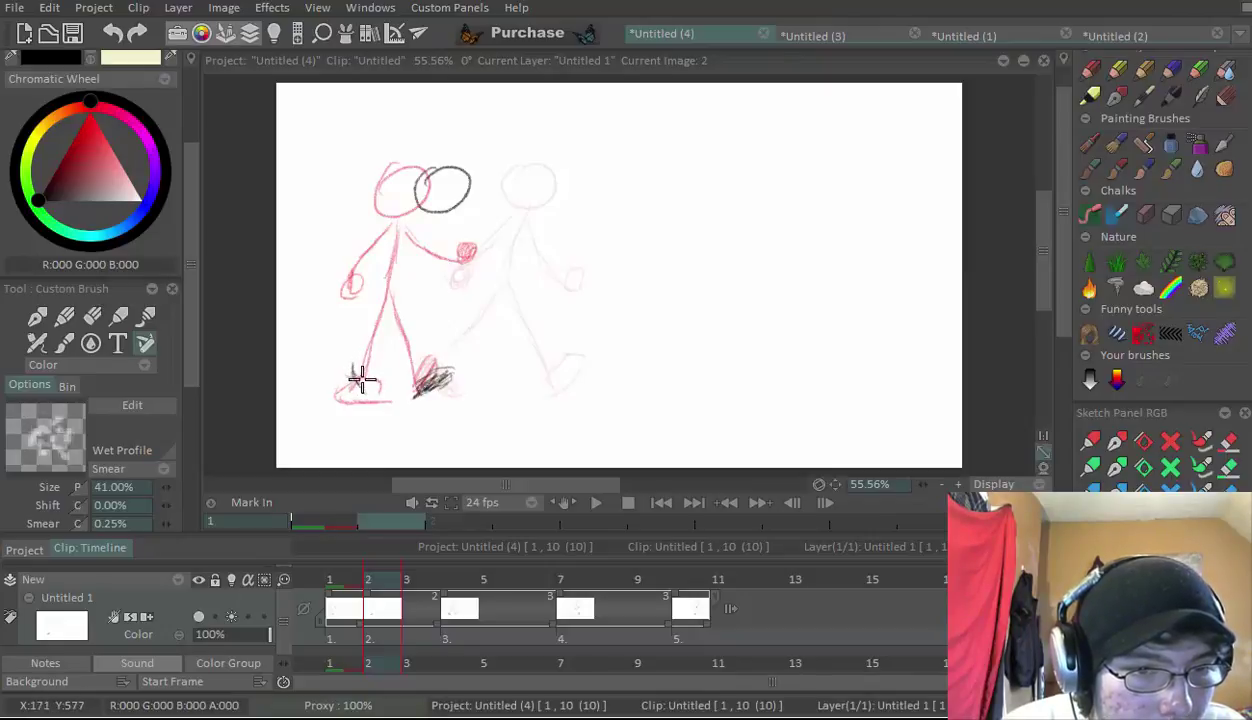
pyautogui.moveTo(377, 375); pyautogui.dragTo(363, 358)
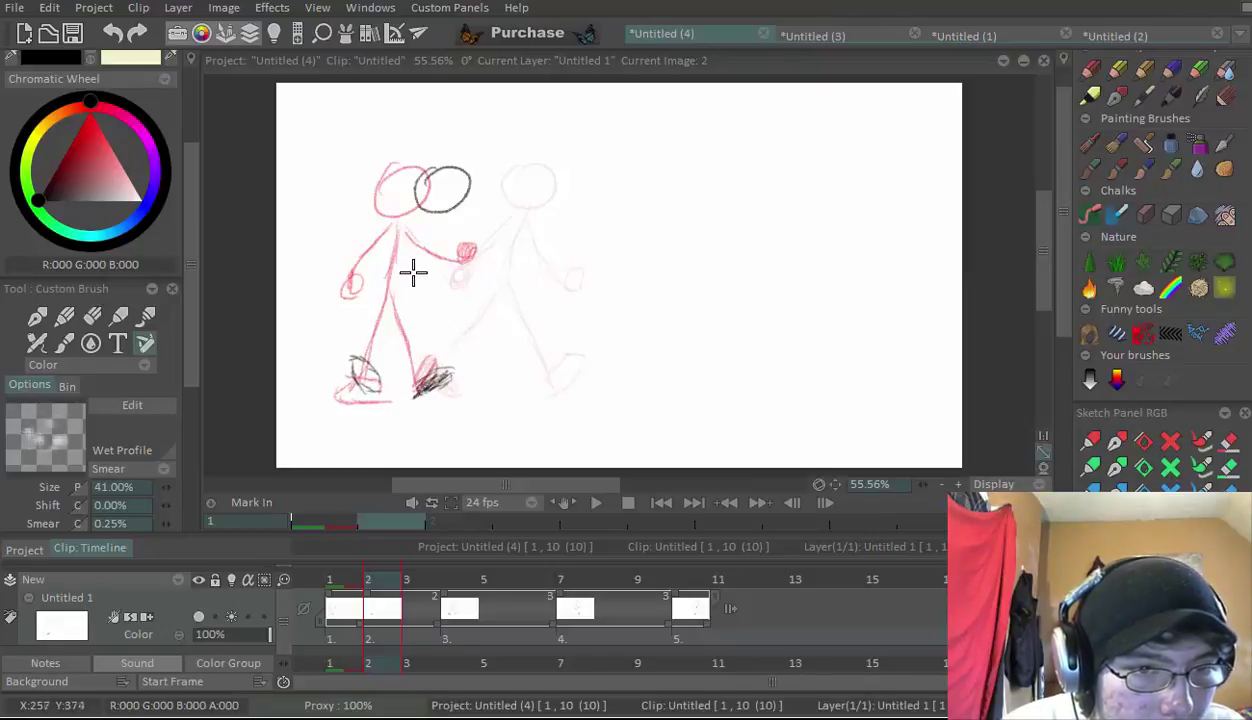
pyautogui.moveTo(432, 230); pyautogui.dragTo(420, 306)
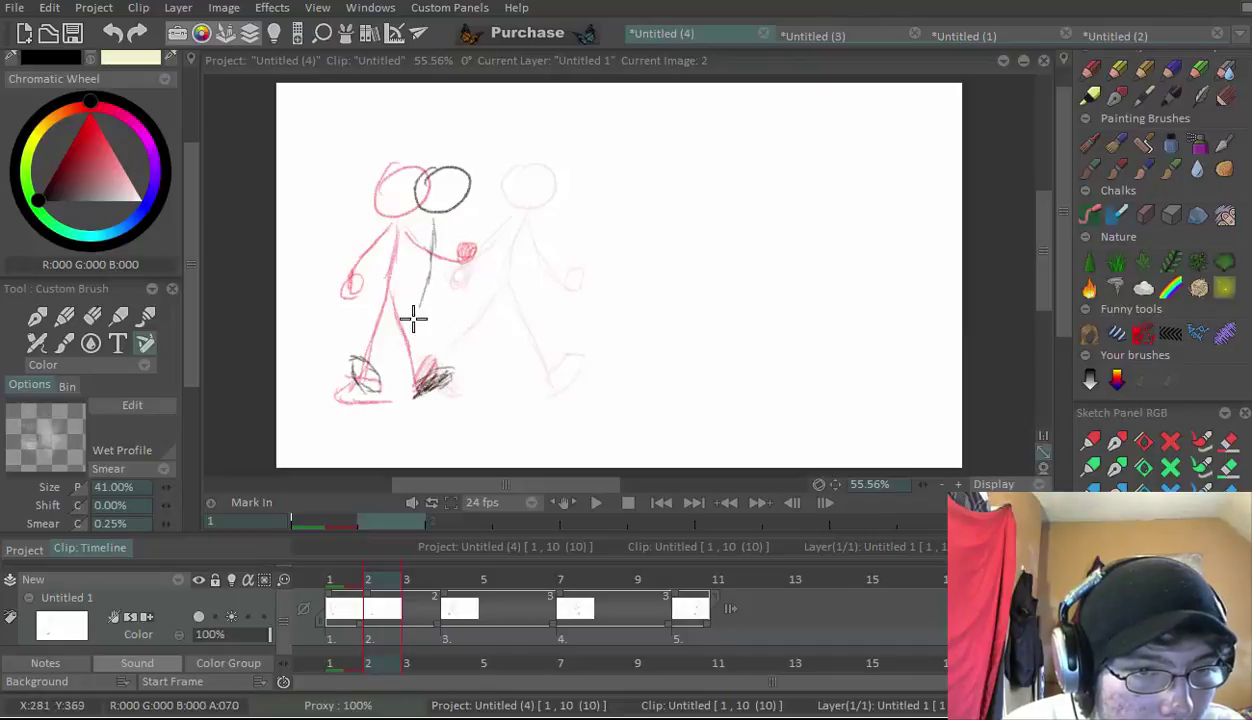
pyautogui.hotkey('ctrl', 'z')
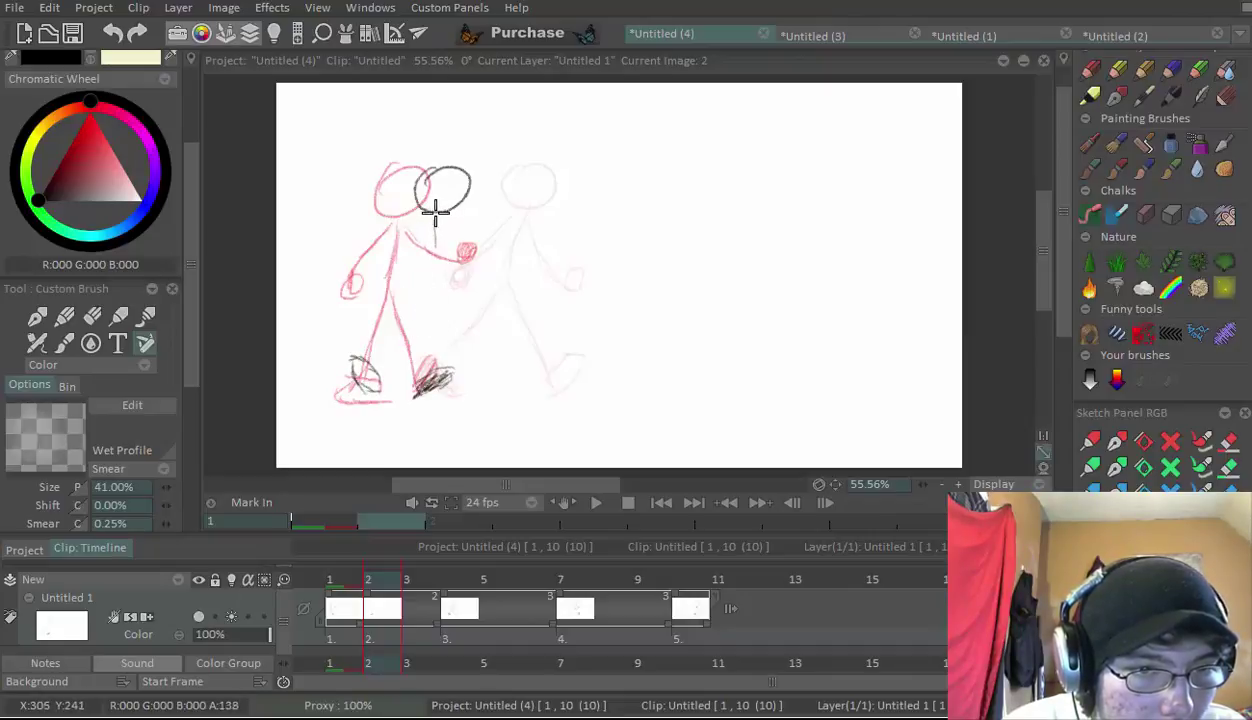
pyautogui.moveTo(427, 210); pyautogui.dragTo(405, 305)
pyautogui.moveTo(355, 372)
pyautogui.mouseDown()
pyautogui.moveTo(412, 301)
pyautogui.moveTo(418, 370)
pyautogui.mouseUp()
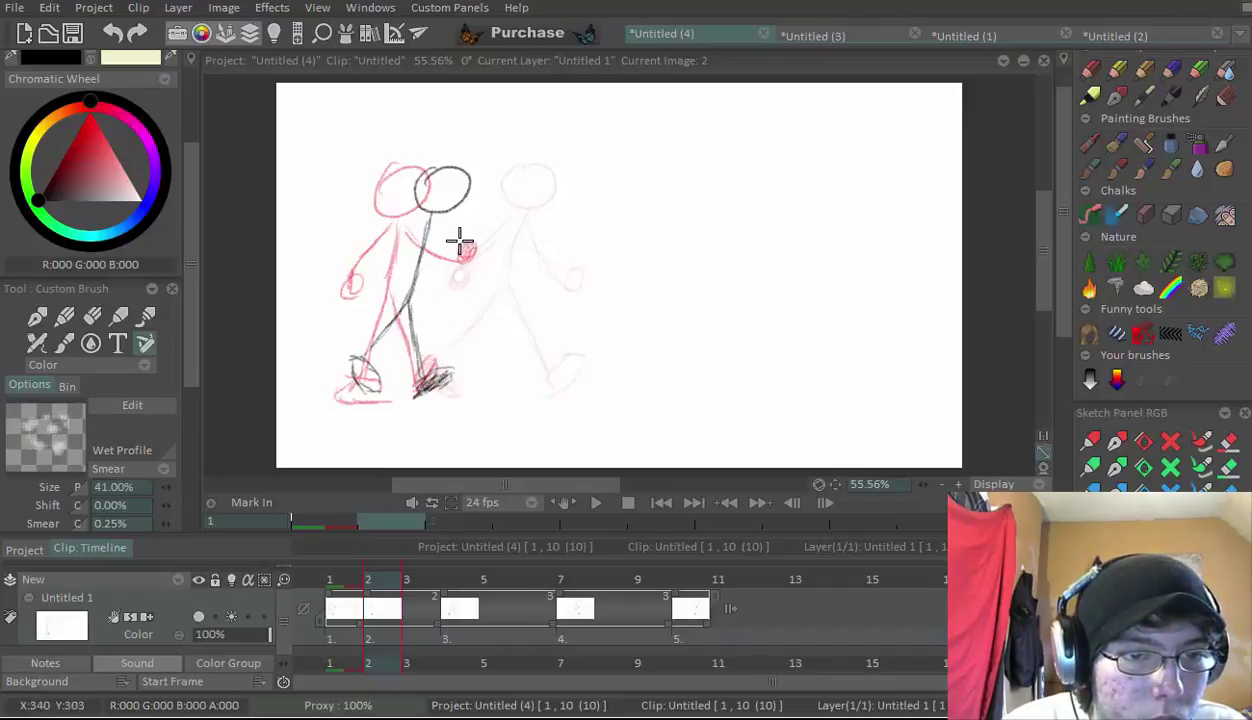
# Add both arms to the frame 2 figure, with a shaded hand in front and an unshaded hand behind
pyautogui.moveTo(430, 217)
pyautogui.mouseDown()
pyautogui.moveTo(437, 250)
pyautogui.moveTo(479, 276)
pyautogui.mouseUp()
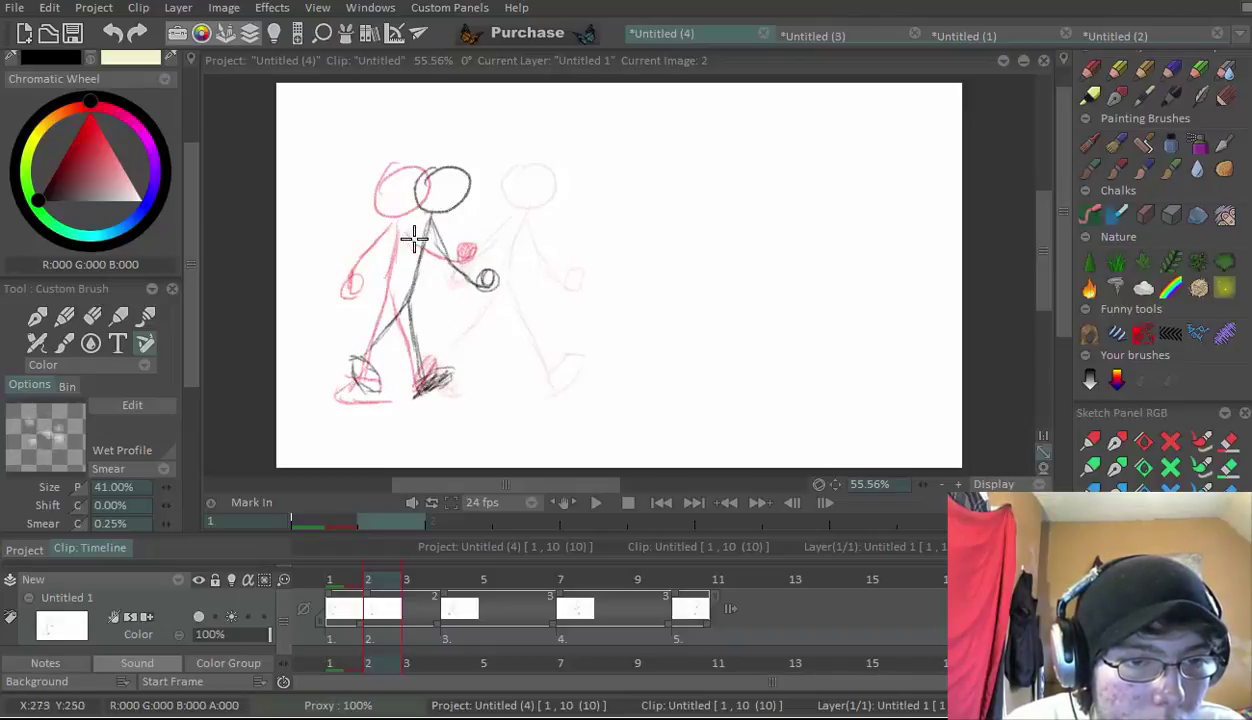
pyautogui.moveTo(383, 291); pyautogui.dragTo(386, 280)
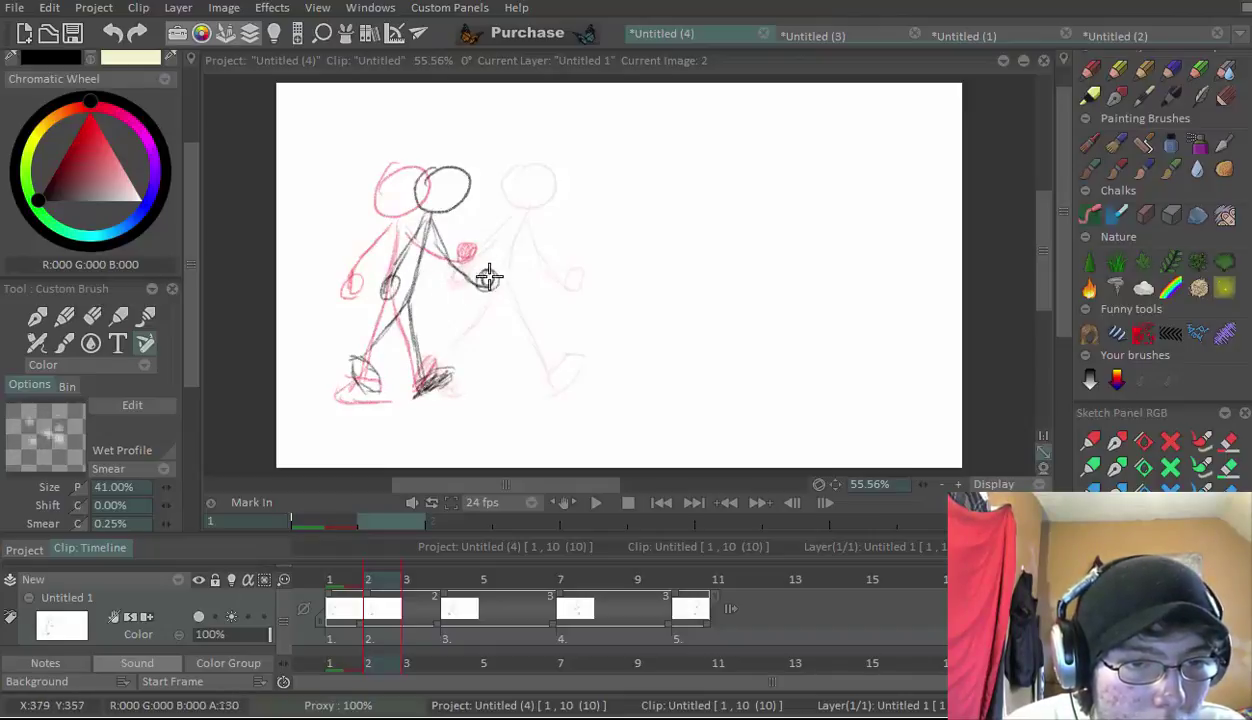
pyautogui.moveTo(494, 270); pyautogui.dragTo(480, 283)
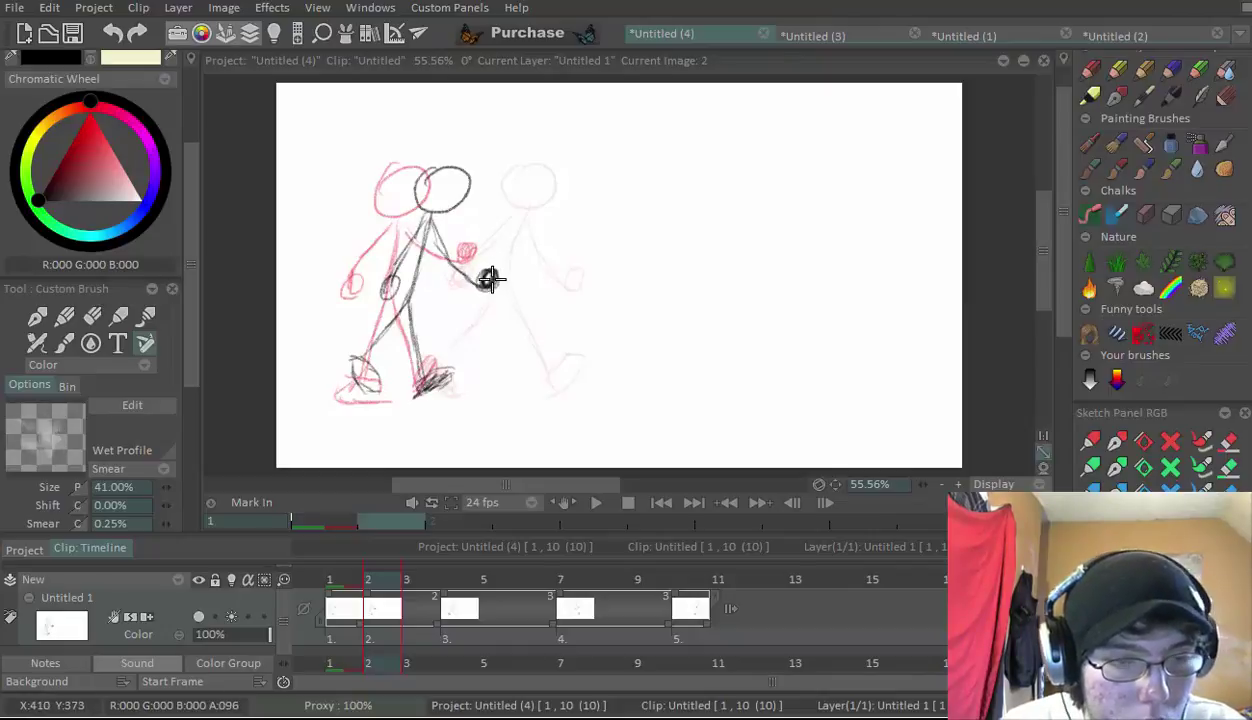
# Insert a blank drawing at frame 3 and draw its shaded planted foot and the head between the neighbouring poses
pyautogui.press('Right')
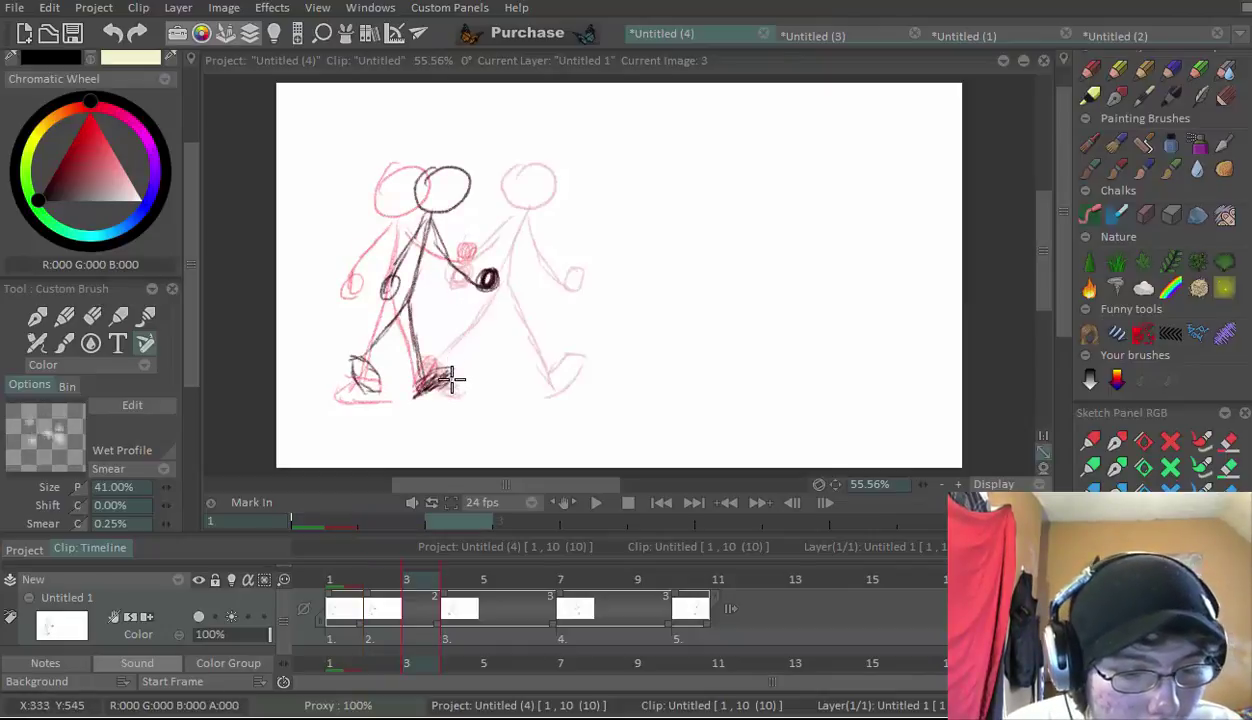
pyautogui.press('Insert')
pyautogui.moveTo(442, 397)
pyautogui.mouseDown()
pyautogui.moveTo(430, 386)
pyautogui.moveTo(459, 387)
pyautogui.moveTo(428, 385)
pyautogui.moveTo(442, 383)
pyautogui.mouseUp()
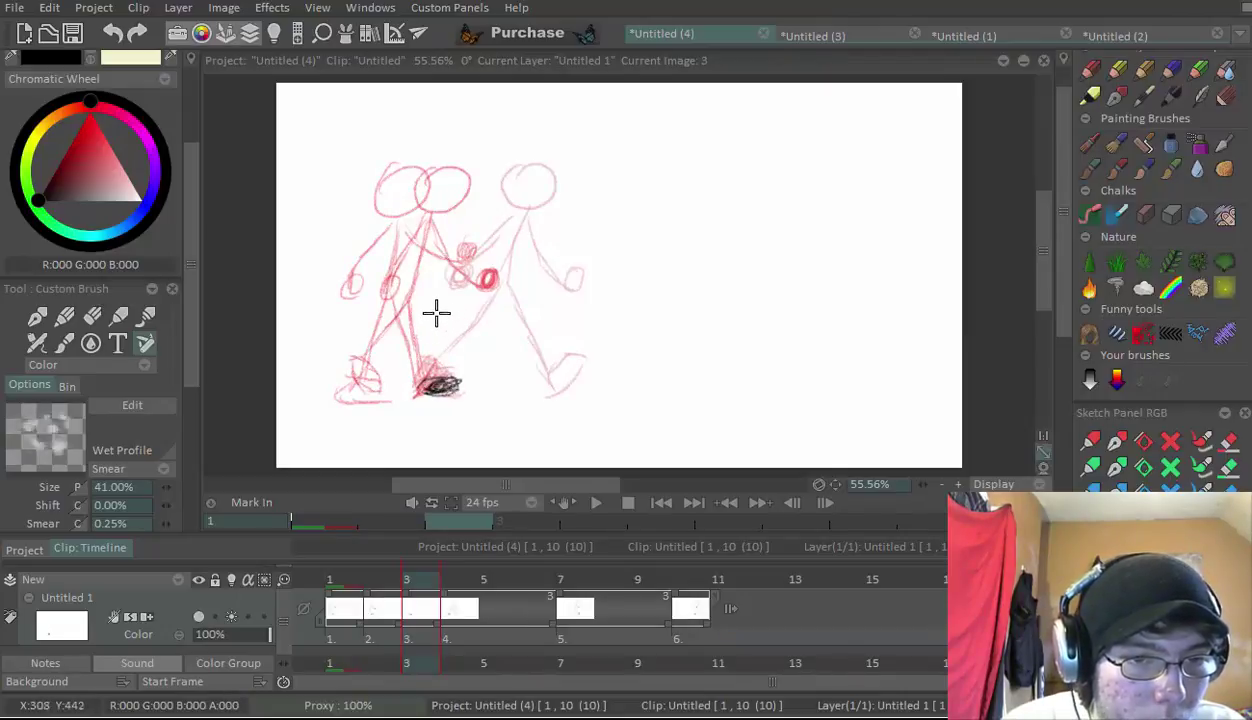
pyautogui.moveTo(495, 198)
pyautogui.mouseDown()
pyautogui.moveTo(500, 185)
pyautogui.moveTo(477, 187)
pyautogui.mouseUp()
pyautogui.hotkey('ctrl', 'z')
pyautogui.hotkey('ctrl', 'z')
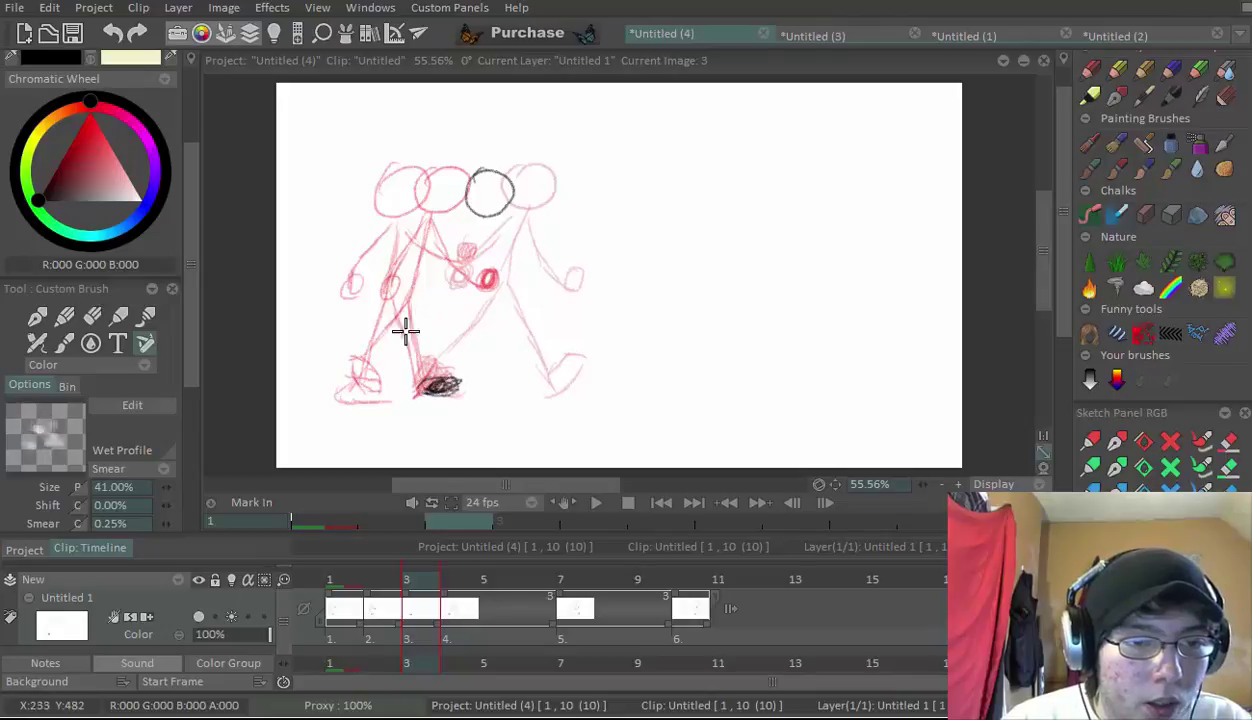
# Draw the frame 3 figure's lifted rear foot with its bent leg, the torso and the straight supporting leg
pyautogui.moveTo(405, 332)
pyautogui.mouseDown()
pyautogui.moveTo(411, 349)
pyautogui.moveTo(405, 299)
pyautogui.moveTo(410, 312)
pyautogui.moveTo(453, 316)
pyautogui.mouseUp()
pyautogui.moveTo(481, 246)
pyautogui.mouseDown()
pyautogui.moveTo(475, 271)
pyautogui.moveTo(470, 246)
pyautogui.mouseUp()
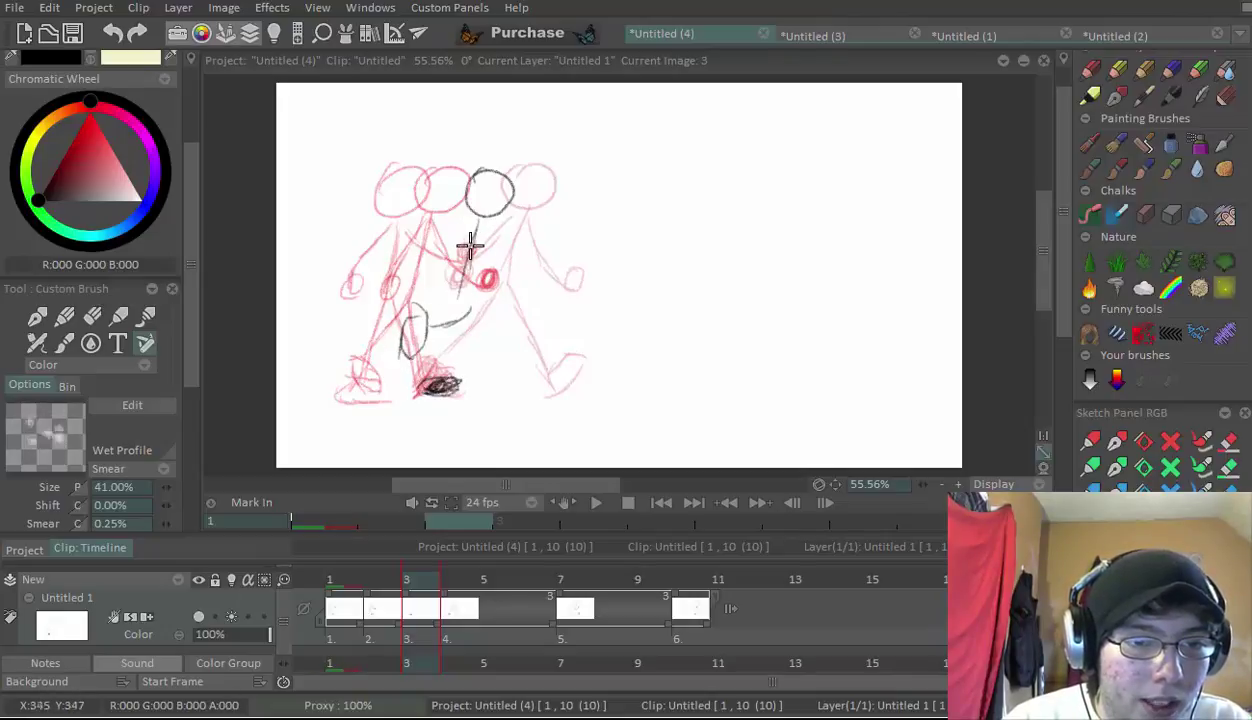
pyautogui.moveTo(466, 298); pyautogui.dragTo(455, 327)
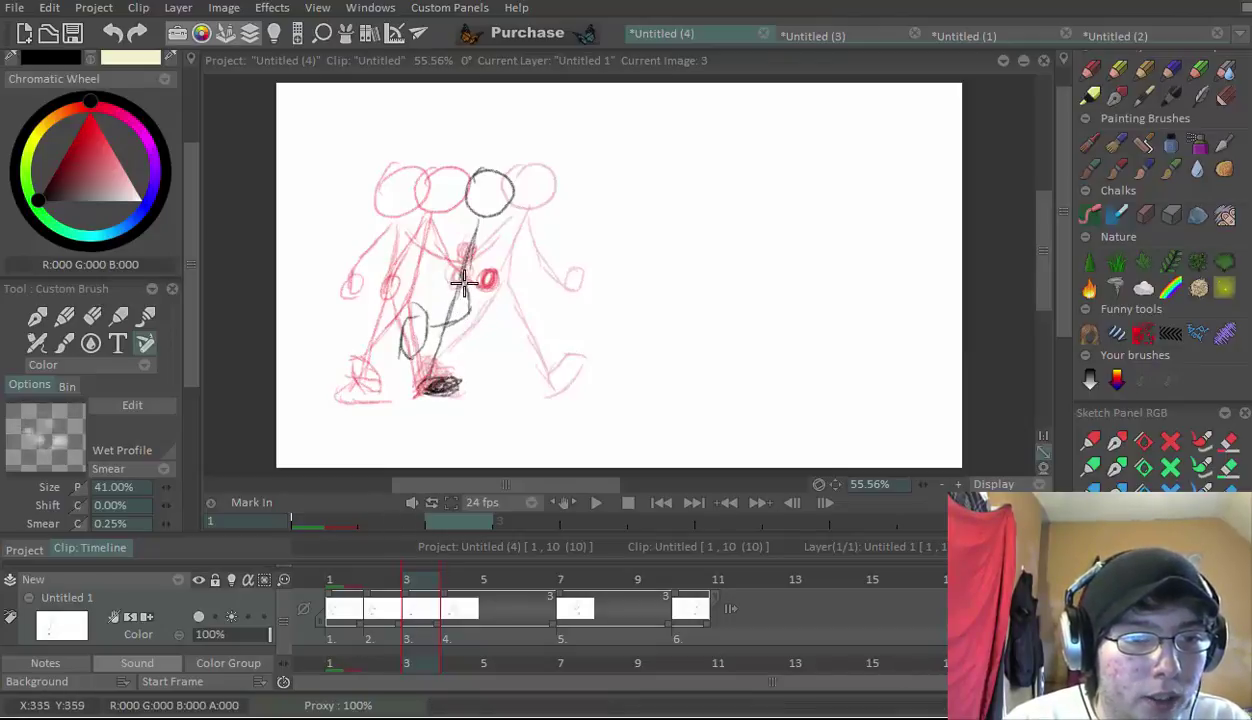
# Compare frame 3 with its neighbouring frames and add both arms hanging near the body, with the shaded hand behind
pyautogui.press('Left')
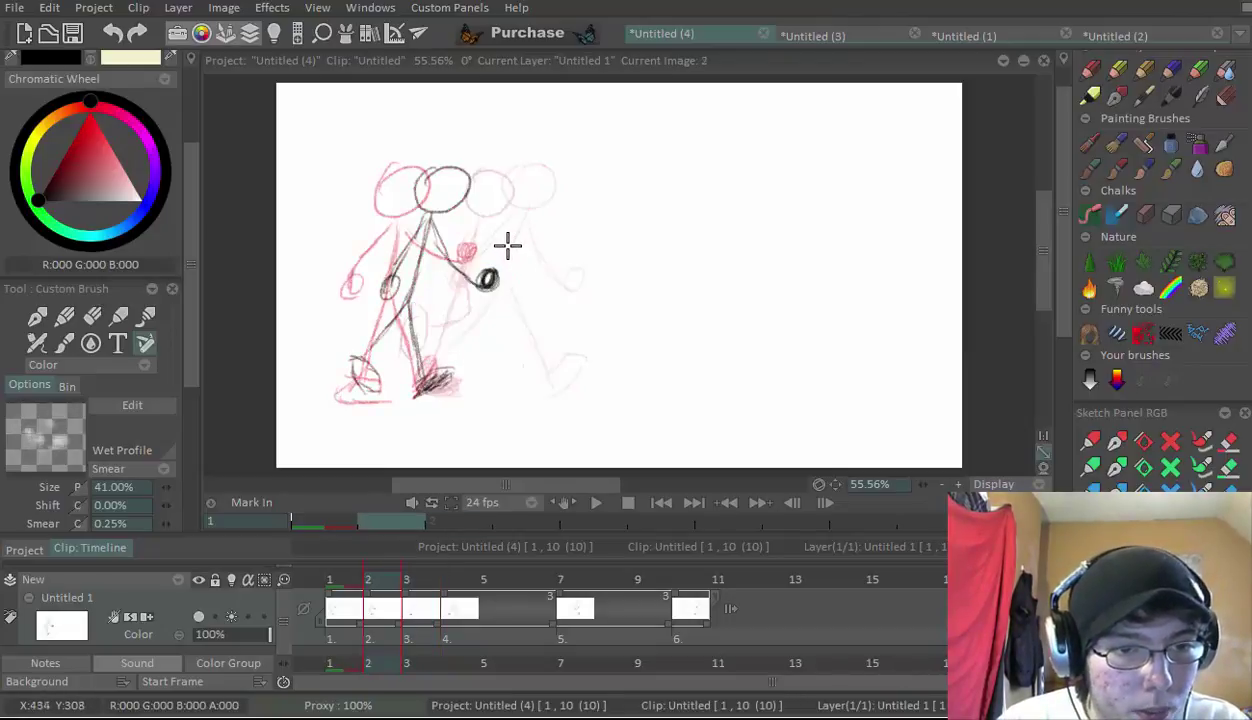
pyautogui.press('Right')
pyautogui.press('Right')
pyautogui.press('Left')
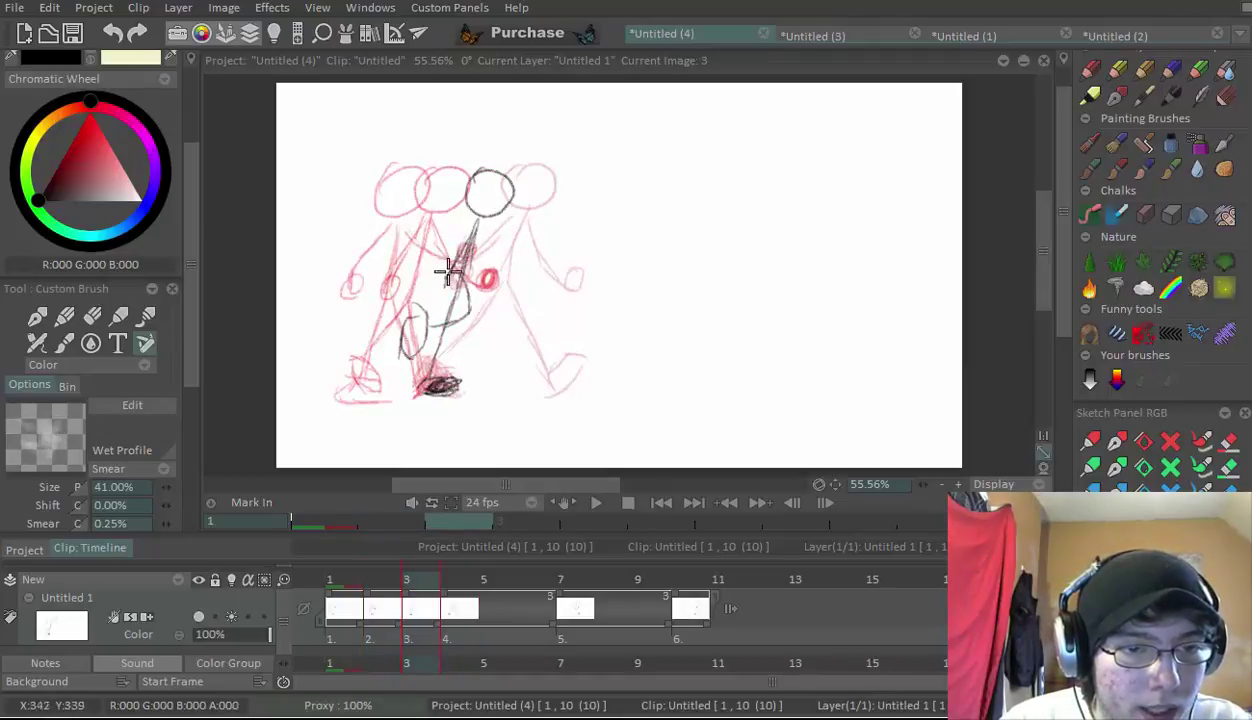
pyautogui.moveTo(441, 270)
pyautogui.mouseDown()
pyautogui.moveTo(479, 214)
pyautogui.moveTo(486, 276)
pyautogui.mouseUp()
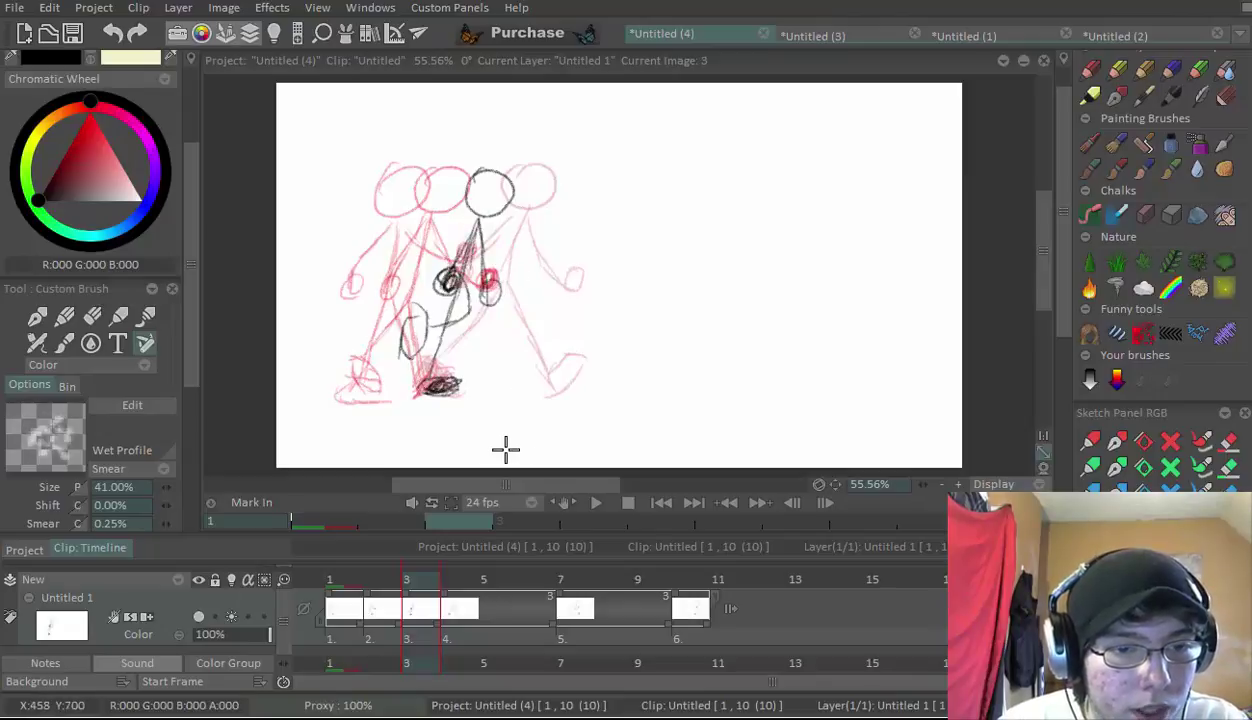
# Flip back and forth through frames 1 to 4 to check the motion leading into the second key pose
pyautogui.press('Right')
pyautogui.press('Left')
pyautogui.press('Left')
pyautogui.press('Left')
pyautogui.press('Right')
pyautogui.press('Right')
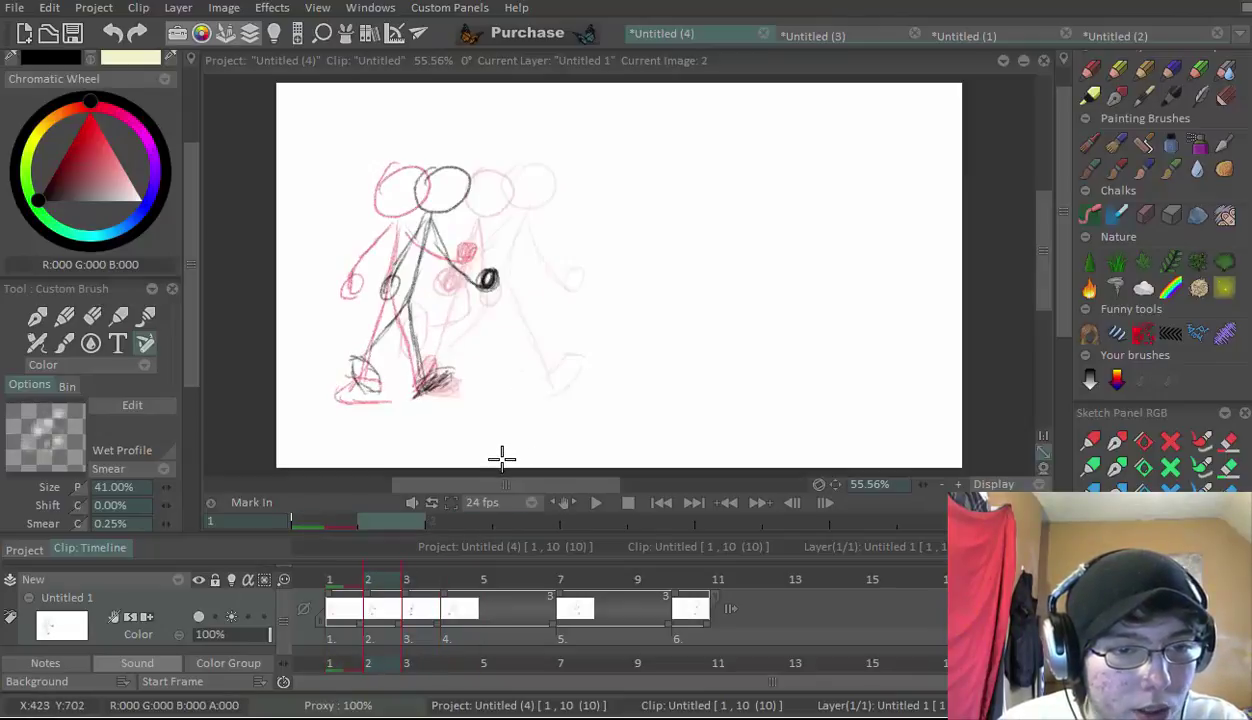
pyautogui.press('Right')
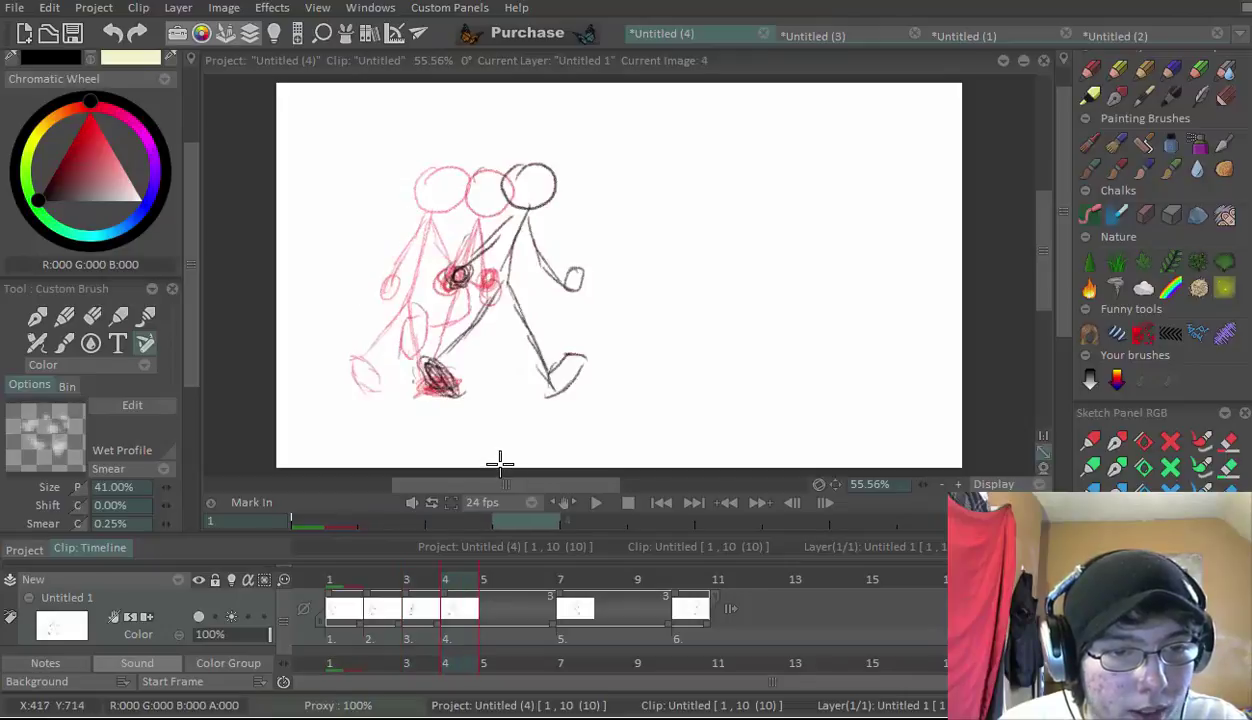
pyautogui.press('Left')
pyautogui.press('Right')
pyautogui.press('Left')
pyautogui.press('Right')
pyautogui.press('Left')
pyautogui.press('Right')
pyautogui.press('Left')
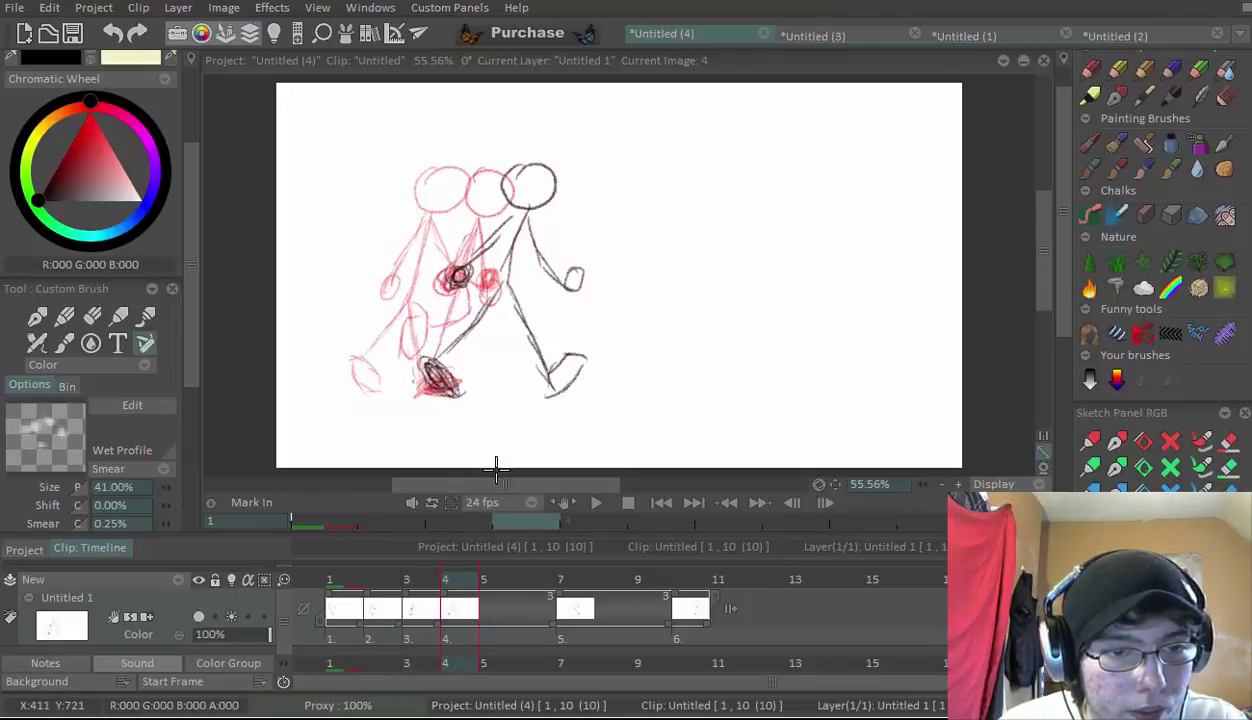
pyautogui.press('Right')
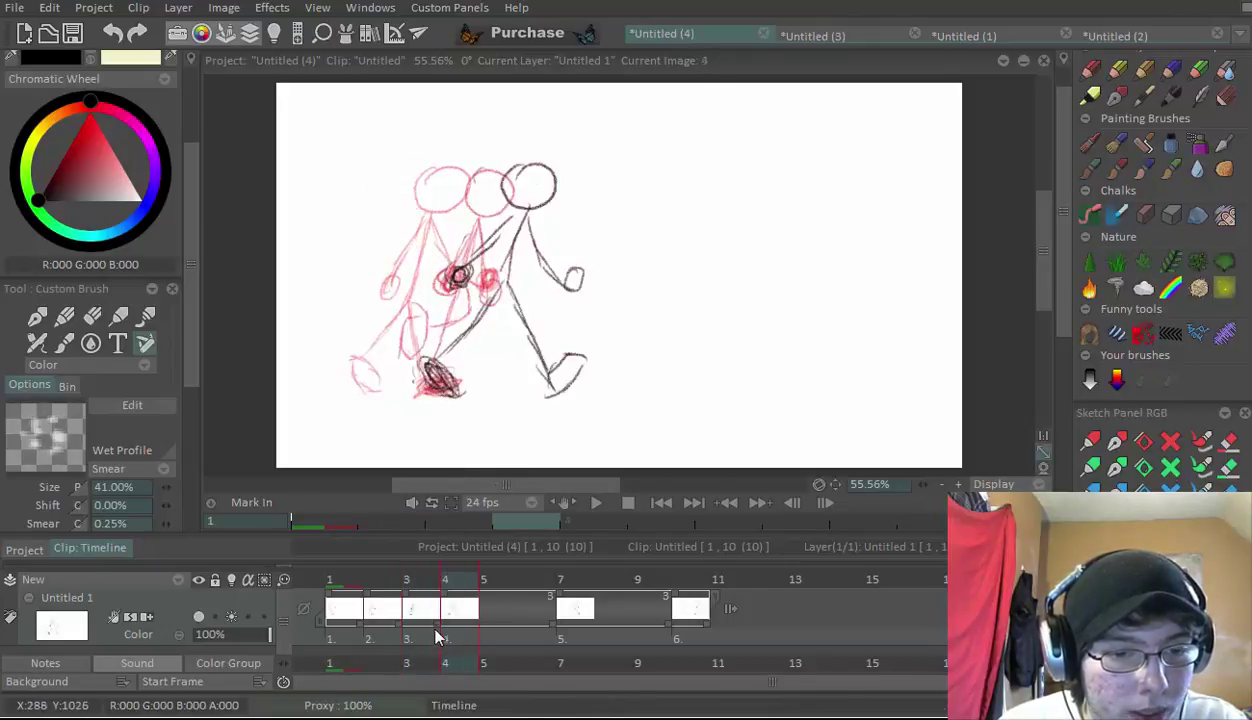
# Extend the frame 3 drawing by one frame to move the second key pose to frame 5, and insert a blank drawing at frame 4
pyautogui.moveTo(436, 630); pyautogui.dragTo(495, 611)
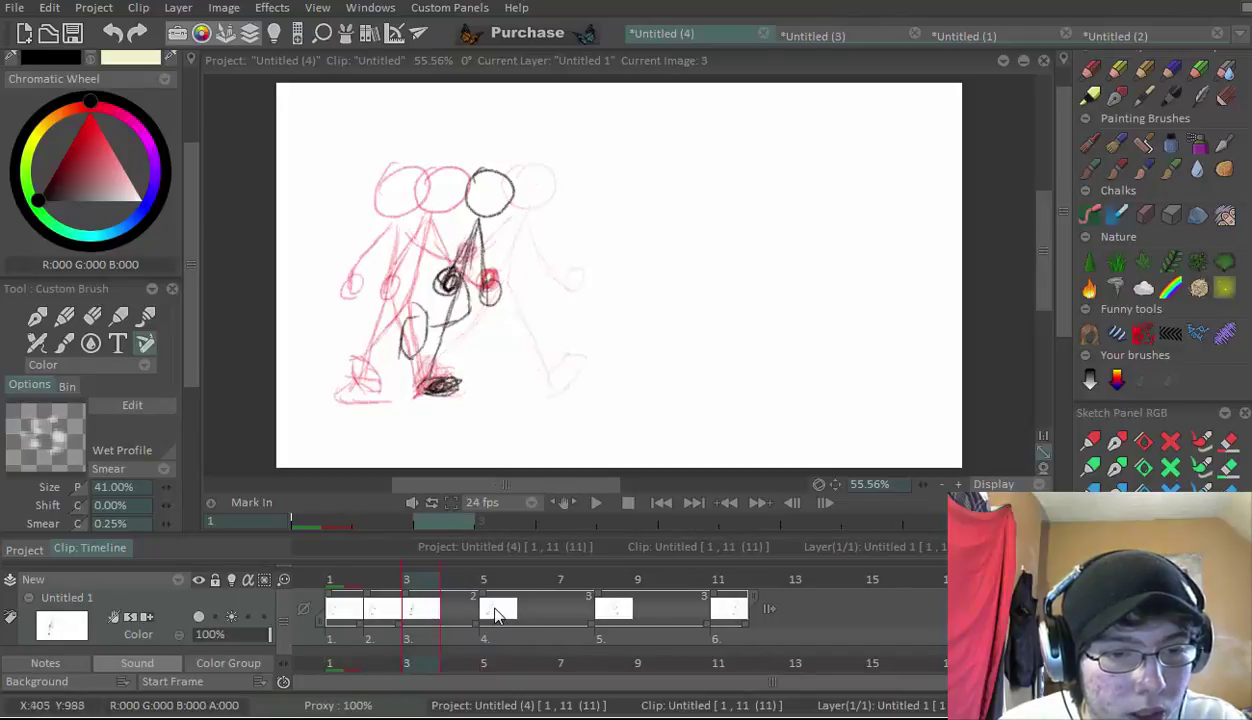
pyautogui.press('Right')
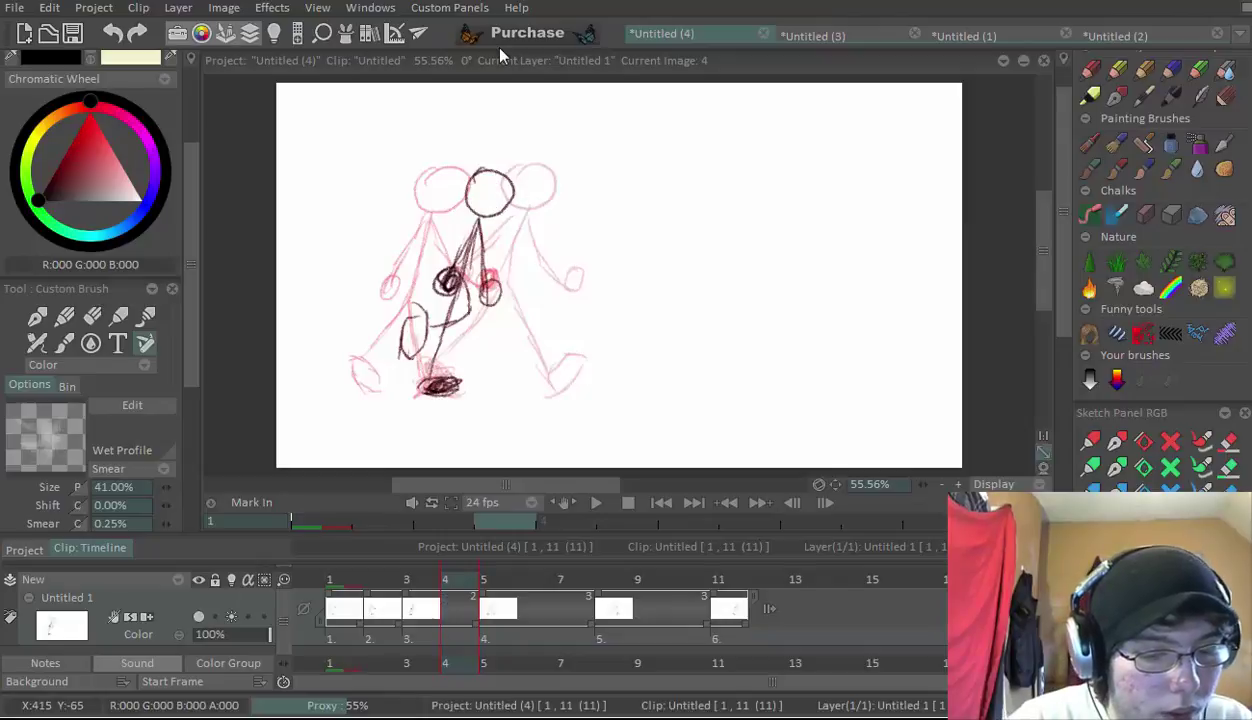
pyautogui.press('Insert')
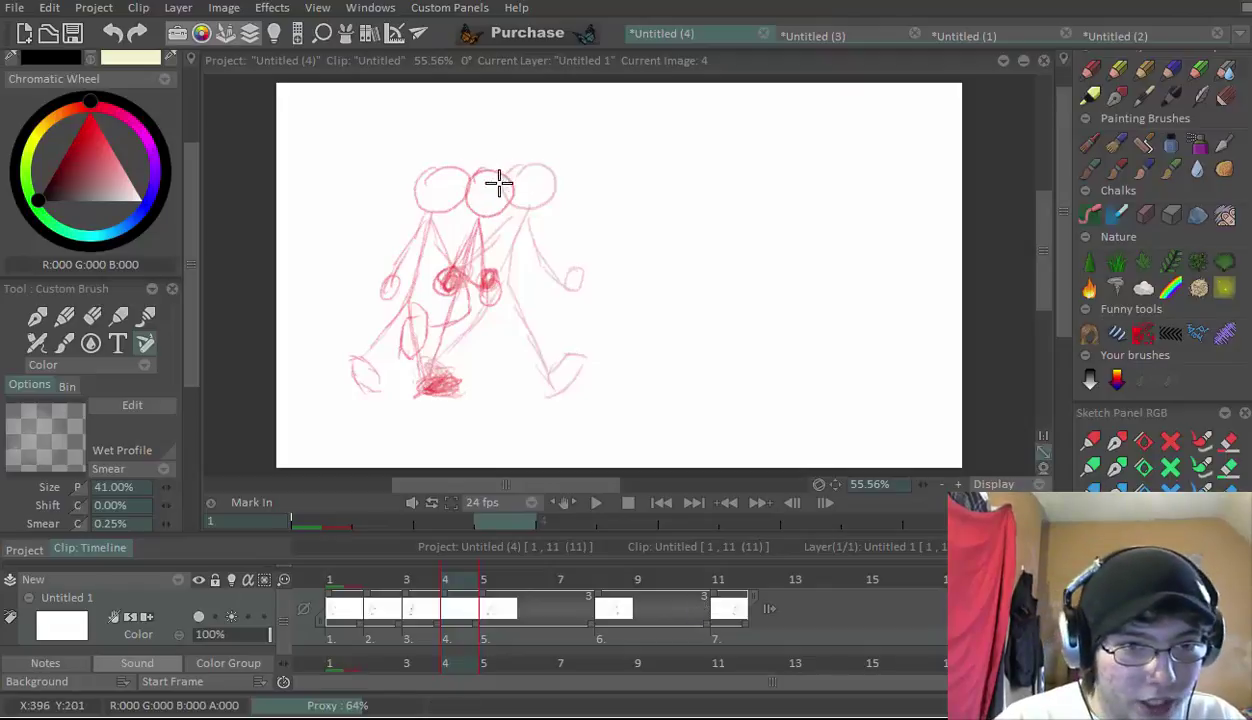
# Draw the frame 4 figure's head, shaded planted foot, torso and supporting leg, with the unshaded leg bent and swinging forward
pyautogui.moveTo(506, 174); pyautogui.dragTo(510, 210)
pyautogui.moveTo(531, 187)
pyautogui.mouseDown()
pyautogui.moveTo(497, 179)
pyautogui.moveTo(536, 182)
pyautogui.moveTo(520, 175)
pyautogui.moveTo(518, 212)
pyautogui.moveTo(531, 176)
pyautogui.mouseUp()
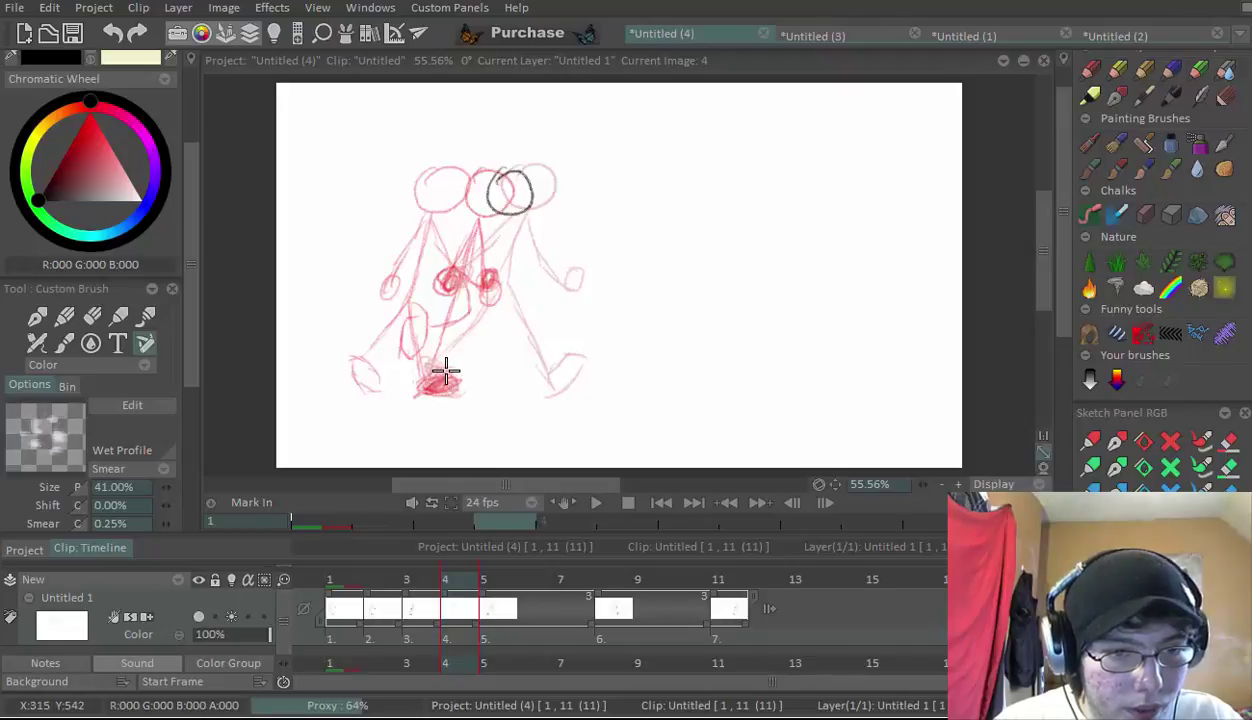
pyautogui.press('Right')
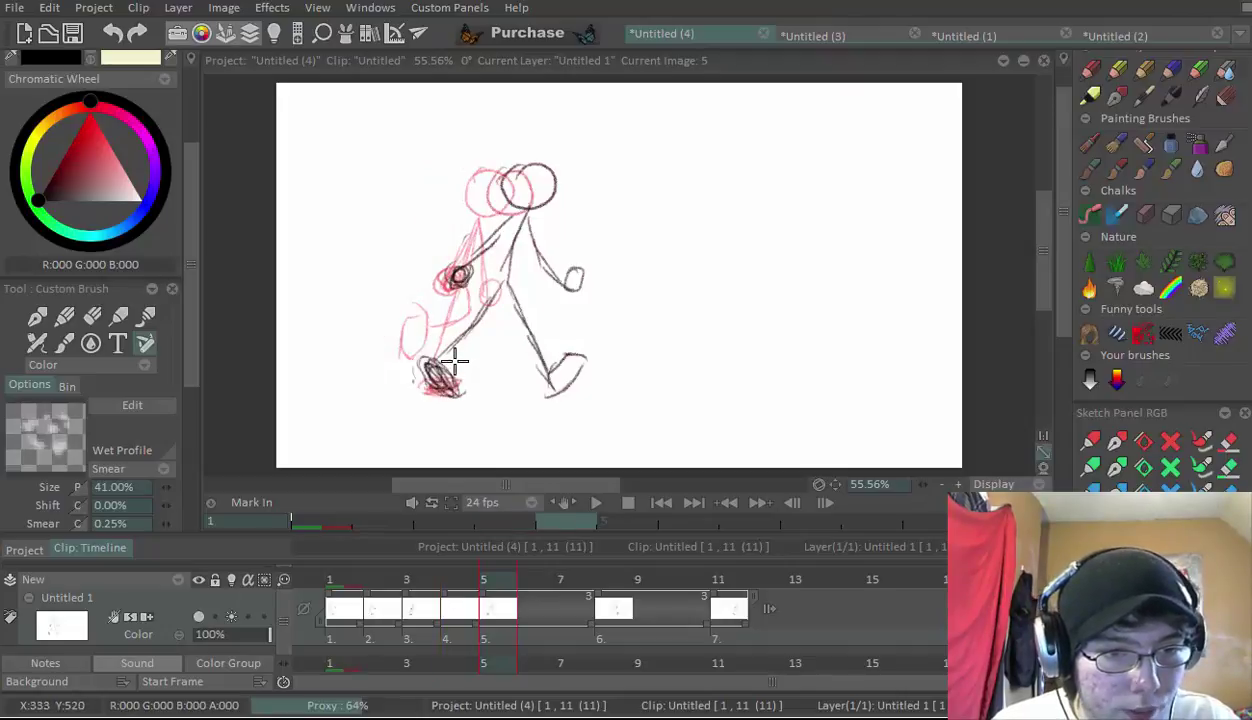
pyautogui.press('Left')
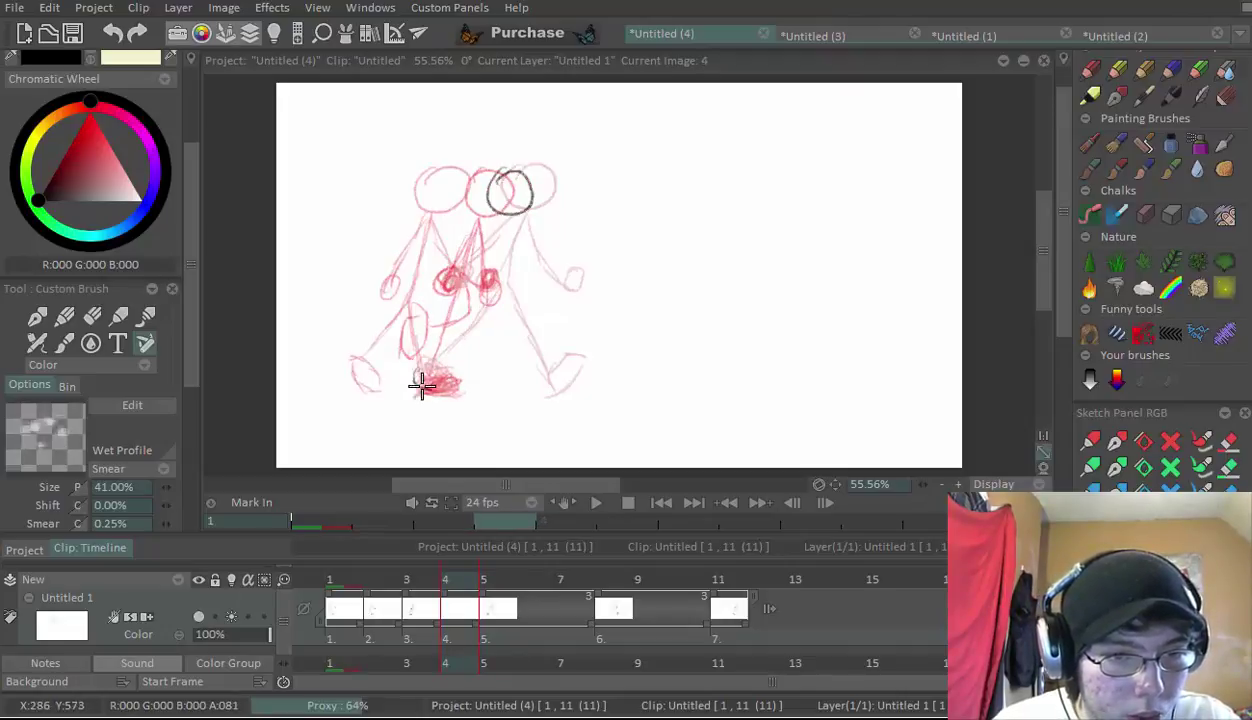
pyautogui.moveTo(421, 386); pyautogui.dragTo(458, 388)
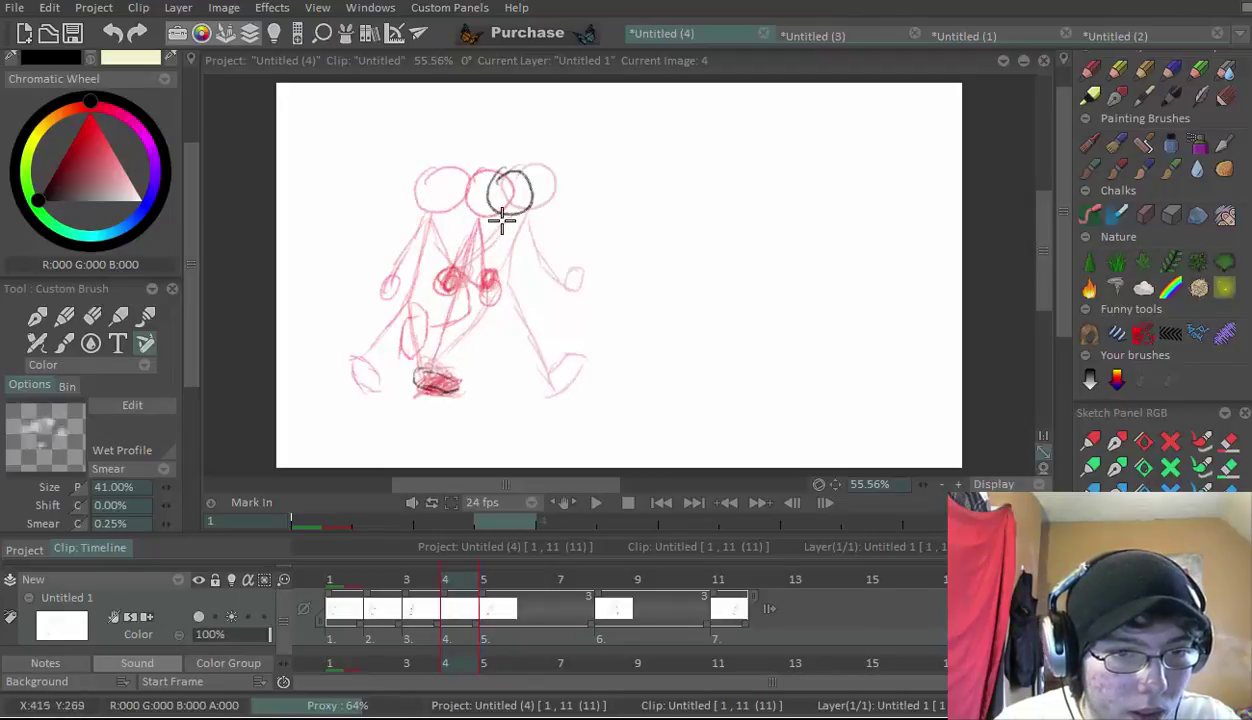
pyautogui.moveTo(502, 220)
pyautogui.mouseDown()
pyautogui.moveTo(432, 369)
pyautogui.moveTo(451, 386)
pyautogui.moveTo(427, 380)
pyautogui.moveTo(443, 377)
pyautogui.moveTo(472, 284)
pyautogui.moveTo(514, 311)
pyautogui.moveTo(489, 336)
pyautogui.mouseUp()
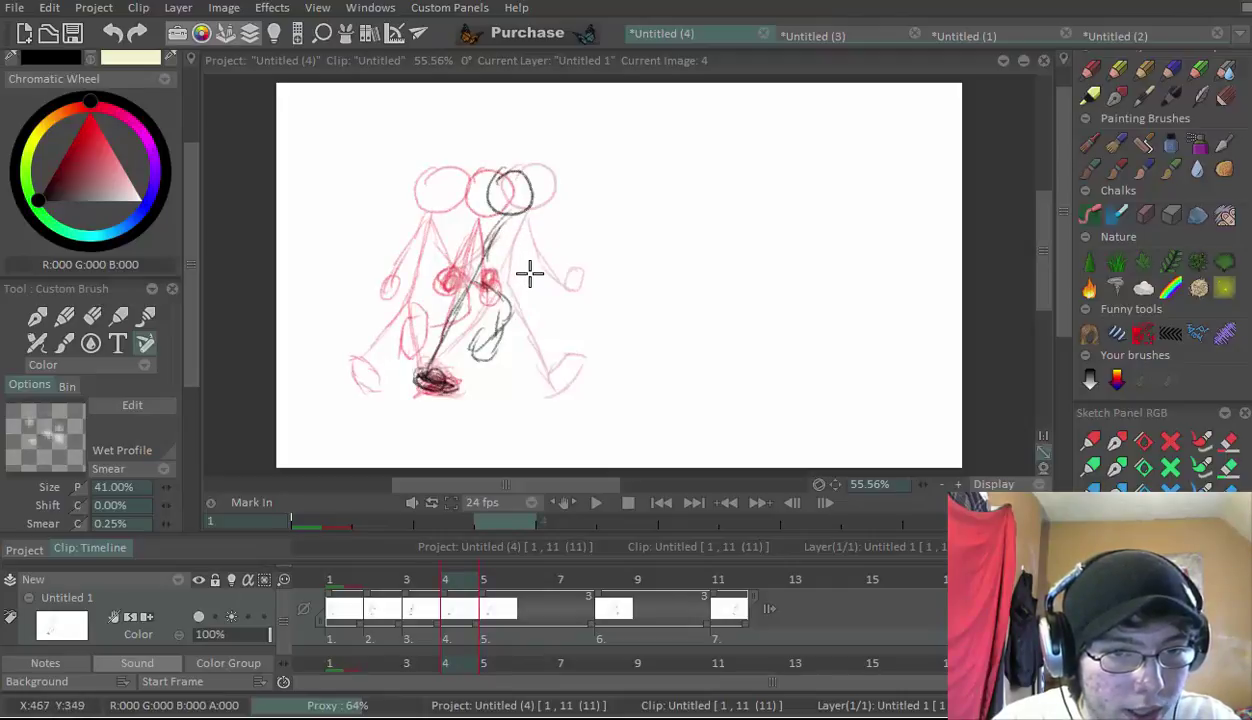
# Add the frame 4 figure's forward and rear arms with their hands, and compare the drawing with the frame 5 key pose
pyautogui.moveTo(534, 277); pyautogui.dragTo(531, 276)
pyautogui.moveTo(498, 210); pyautogui.dragTo(531, 257)
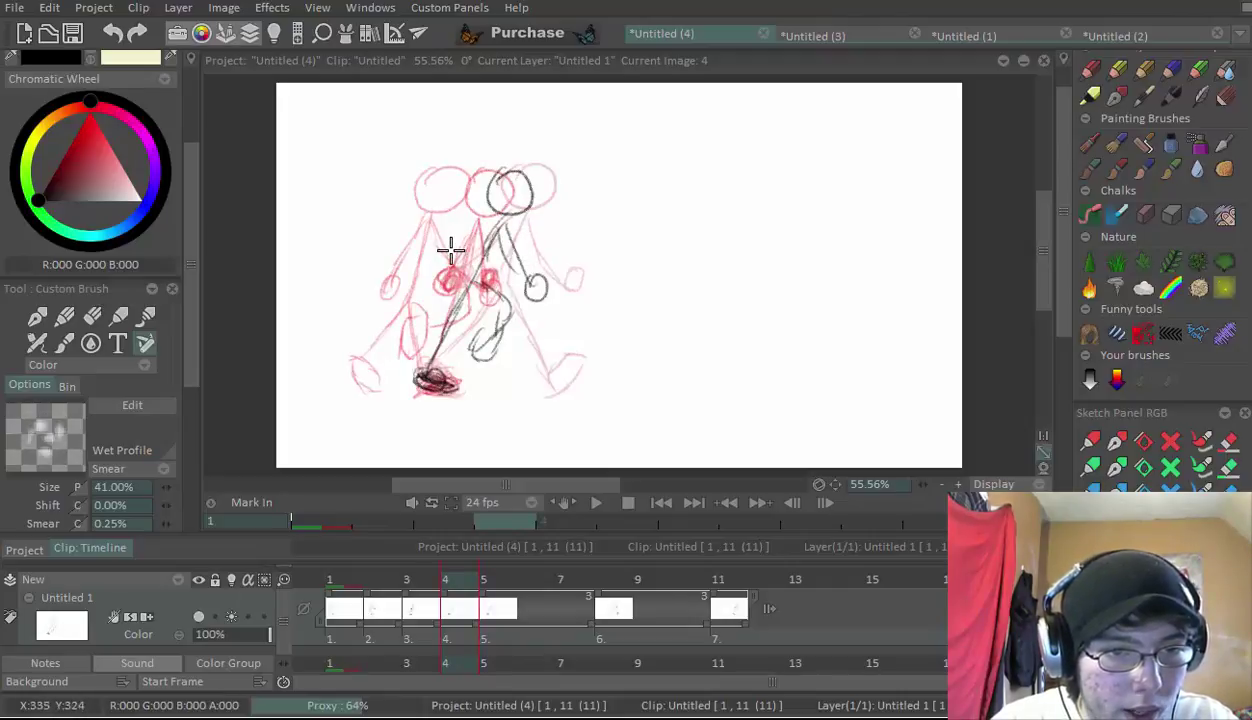
pyautogui.moveTo(447, 252)
pyautogui.mouseDown()
pyautogui.moveTo(439, 260)
pyautogui.moveTo(501, 205)
pyautogui.mouseUp()
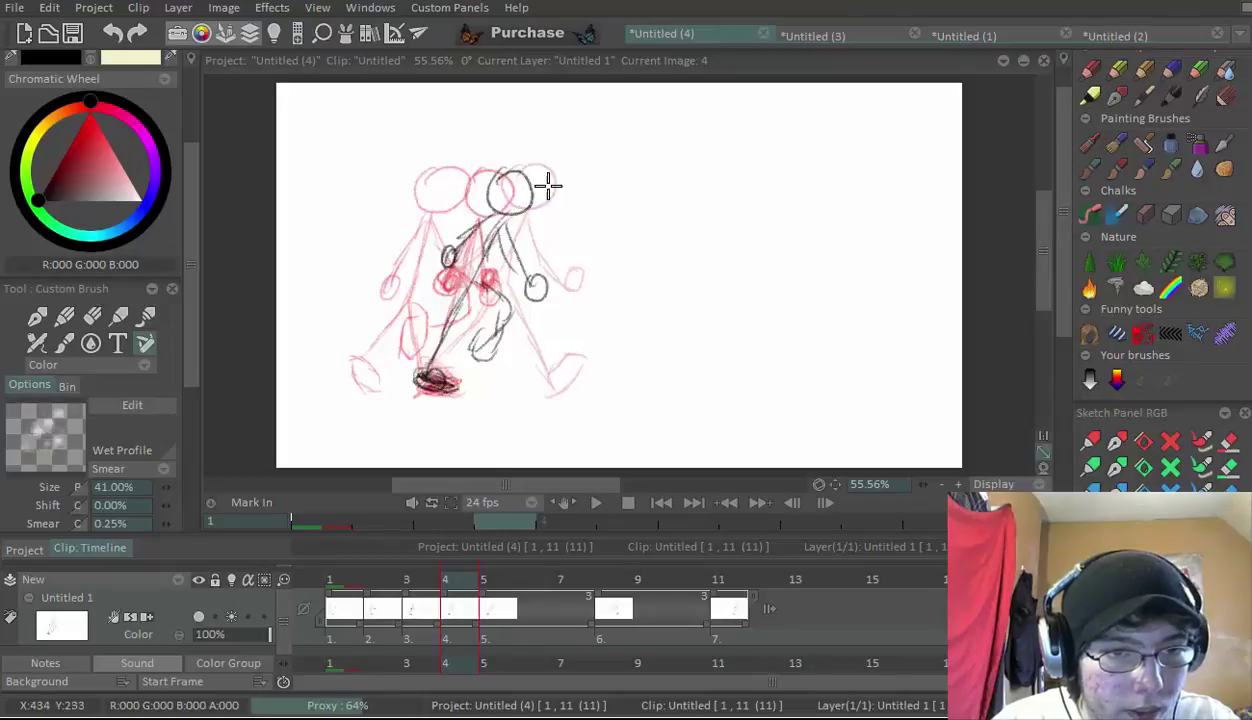
pyautogui.press('Right')
pyautogui.press('Left')
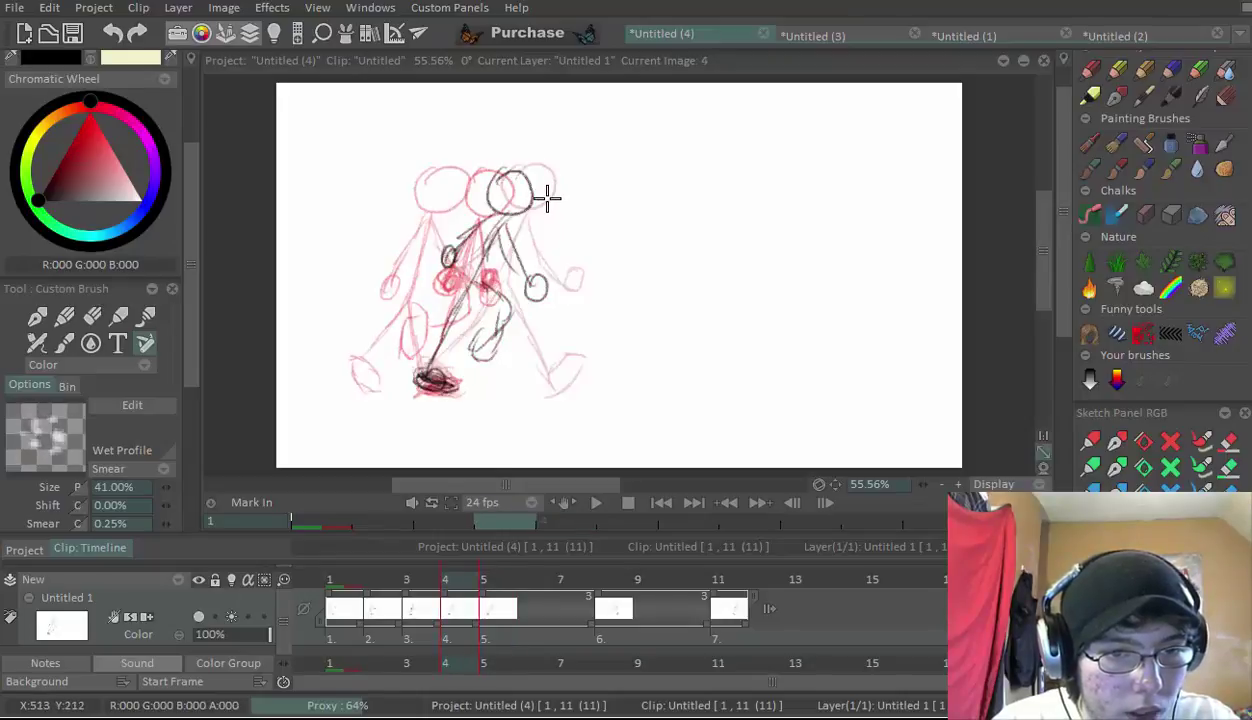
# Flip between the frame 4 drawing and the frame 5 key pose, and preview the walk animation
pyautogui.press('Right')
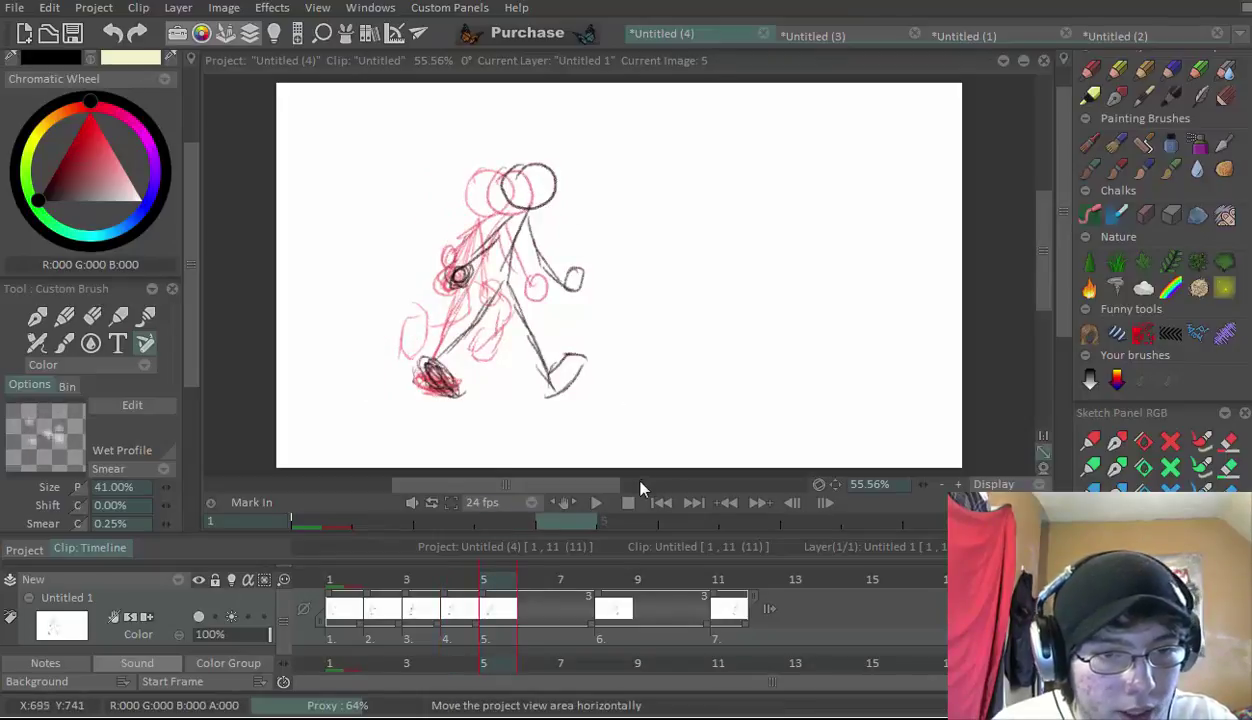
pyautogui.press('Right')
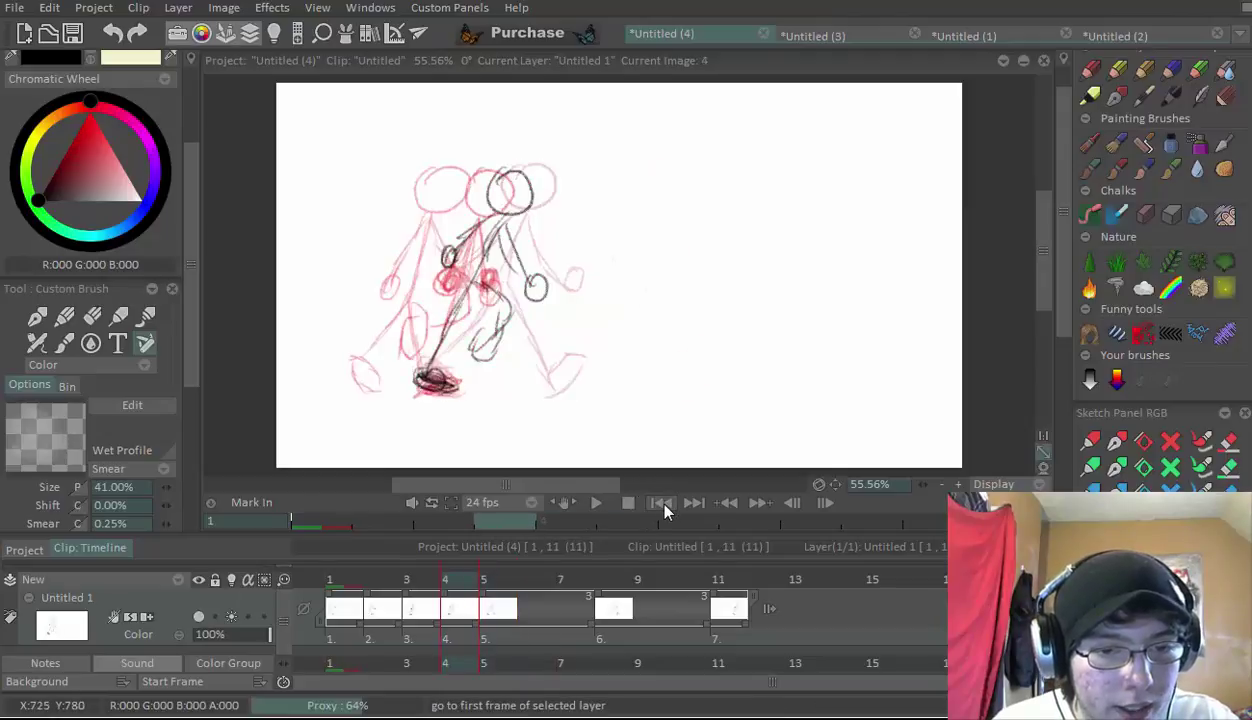
pyautogui.click(627, 504)
pyautogui.click(596, 503)
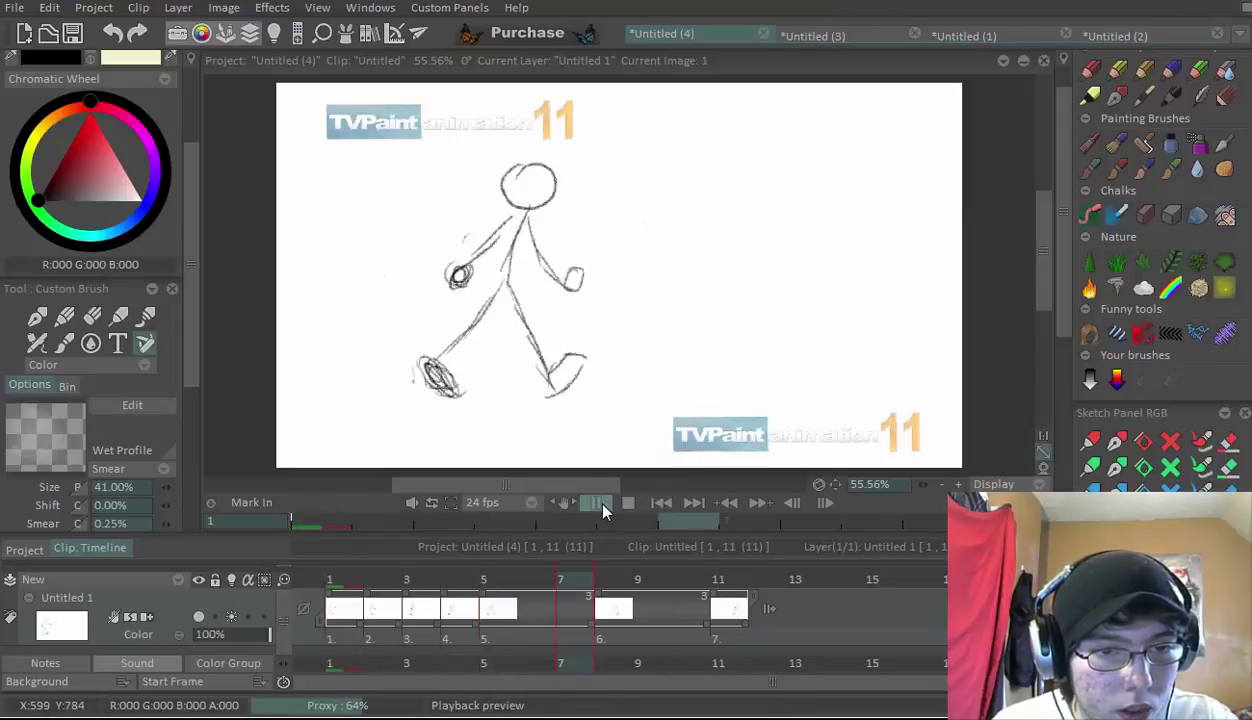
# Set the playback rate to 12 fps and preview the walk animation at that speed
pyautogui.click(528, 502)
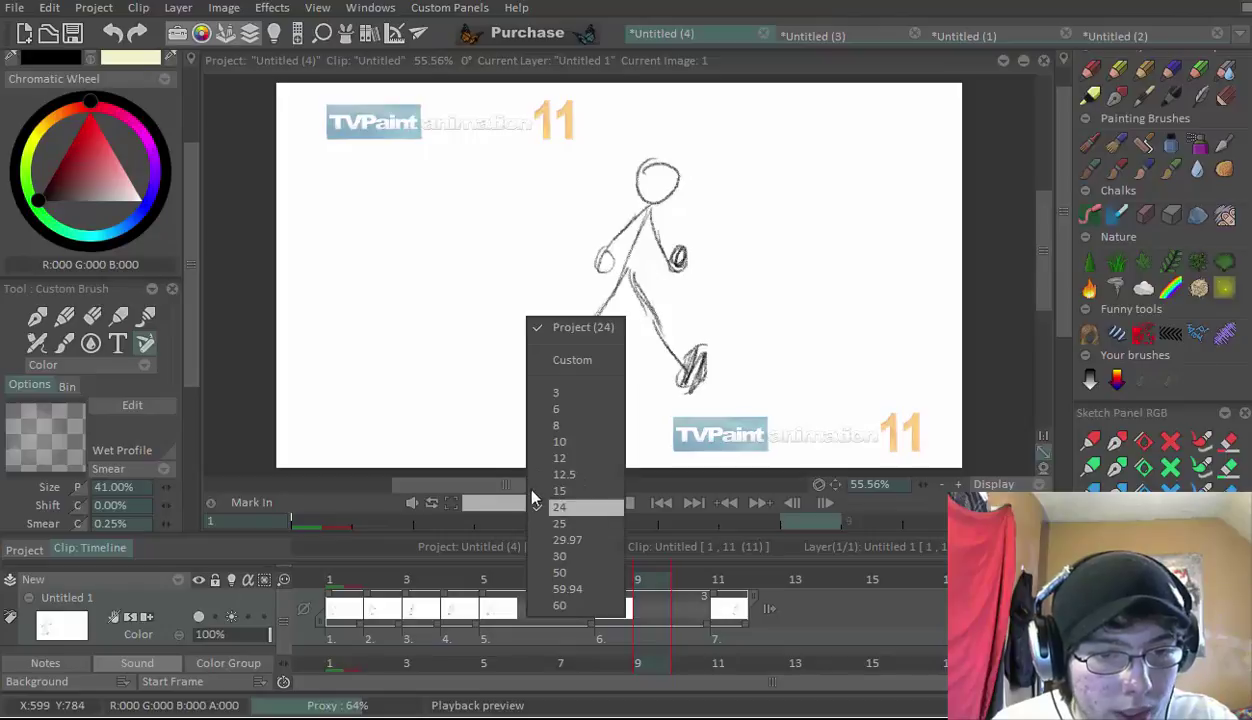
pyautogui.click(563, 458)
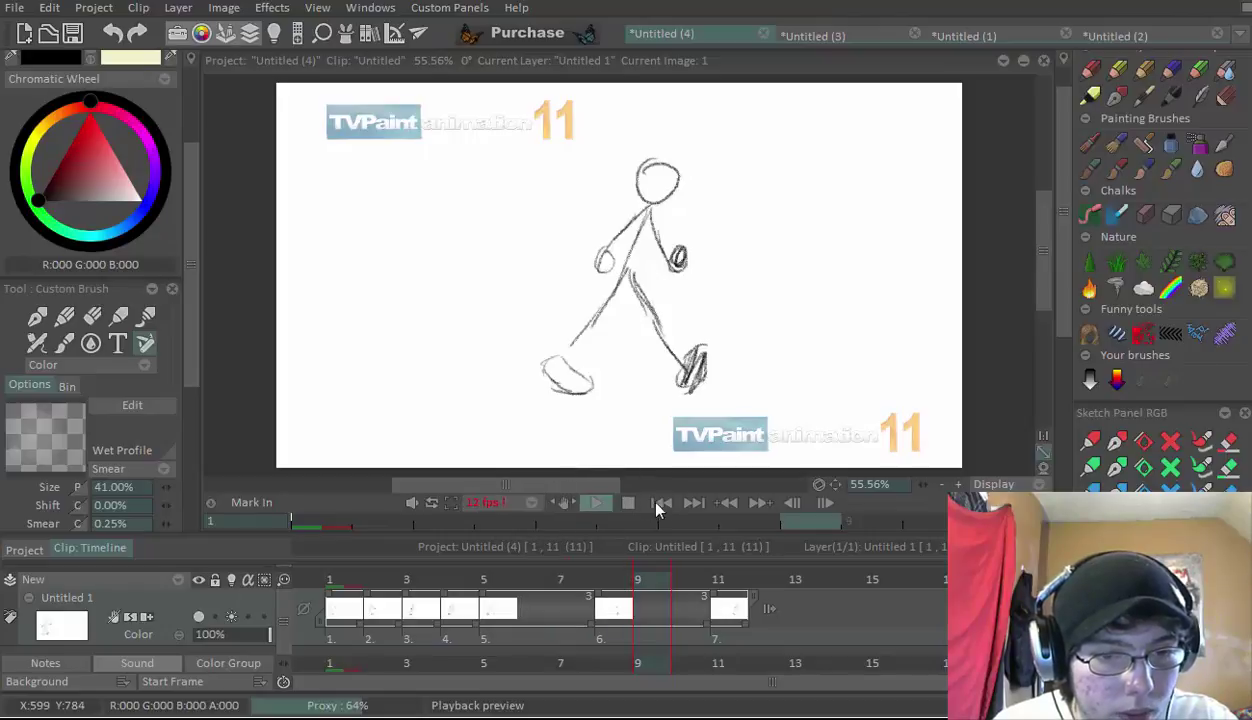
pyautogui.click(596, 503)
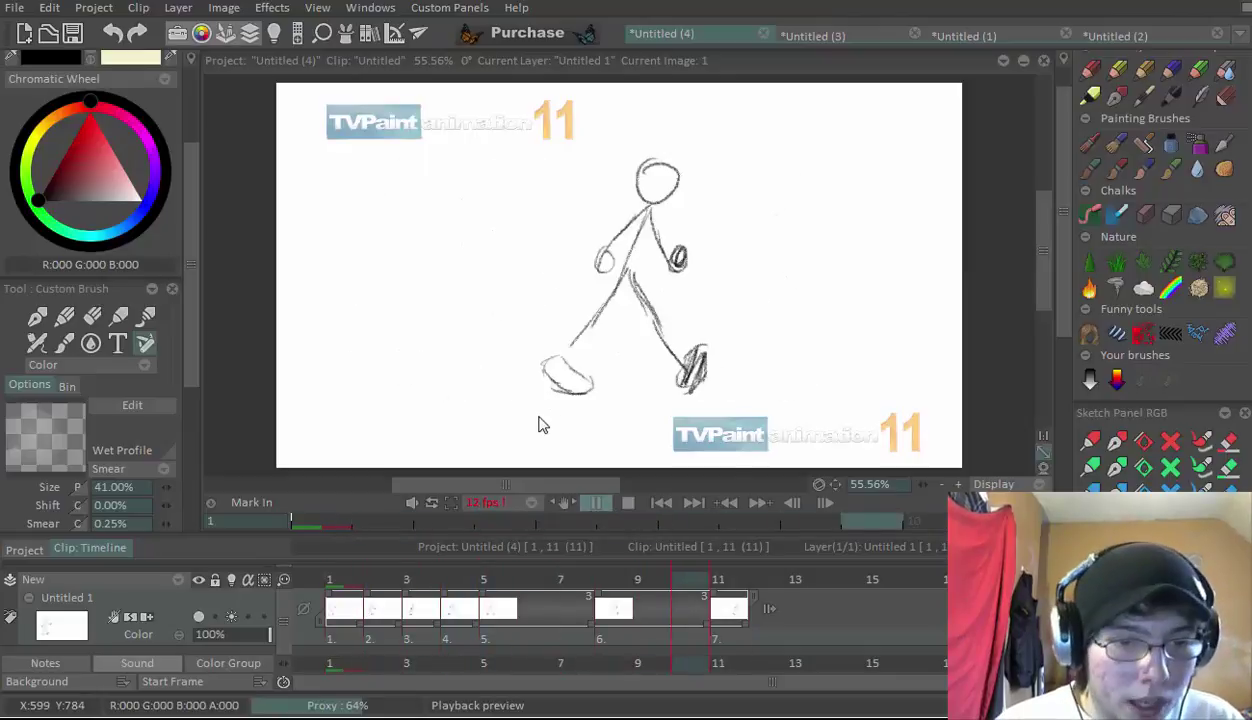
pyautogui.click(596, 503)
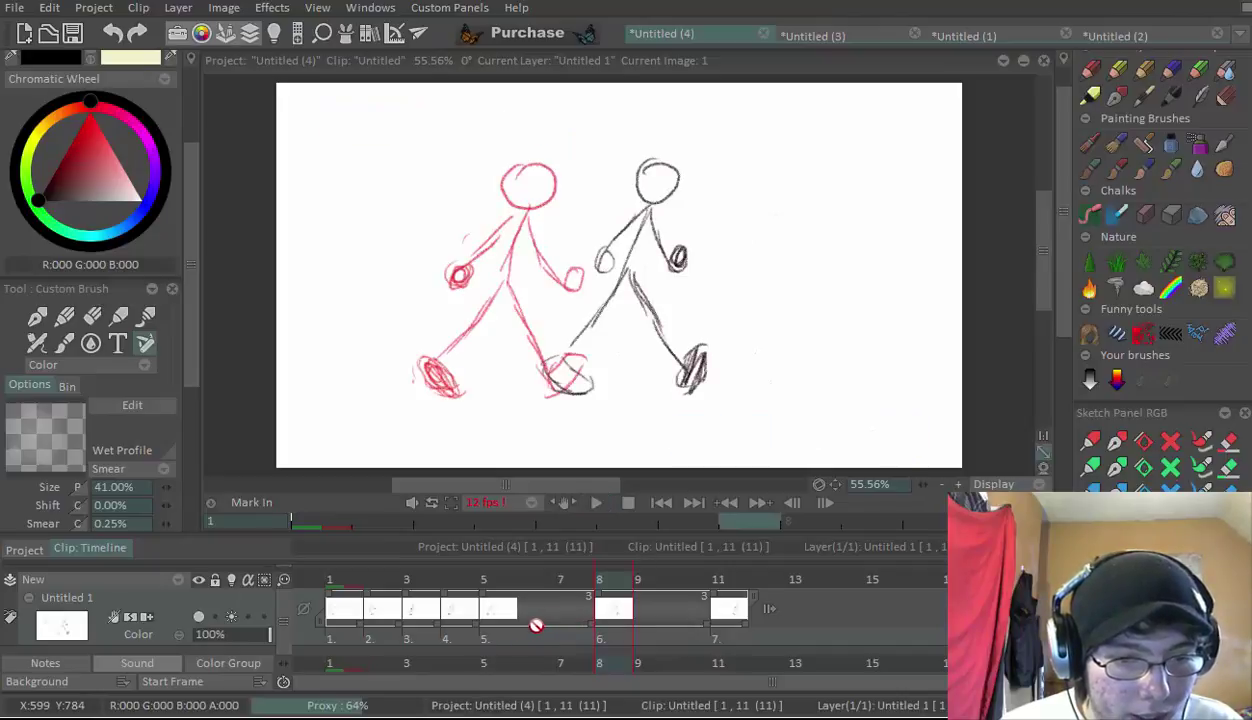
# Shorten the holds of drawings 5 and 6 to one frame each, placing the last key pose at frame 7
pyautogui.moveTo(537, 625)
pyautogui.mouseDown()
pyautogui.moveTo(589, 630)
pyautogui.moveTo(539, 633)
pyautogui.mouseUp()
pyautogui.click(593, 622)
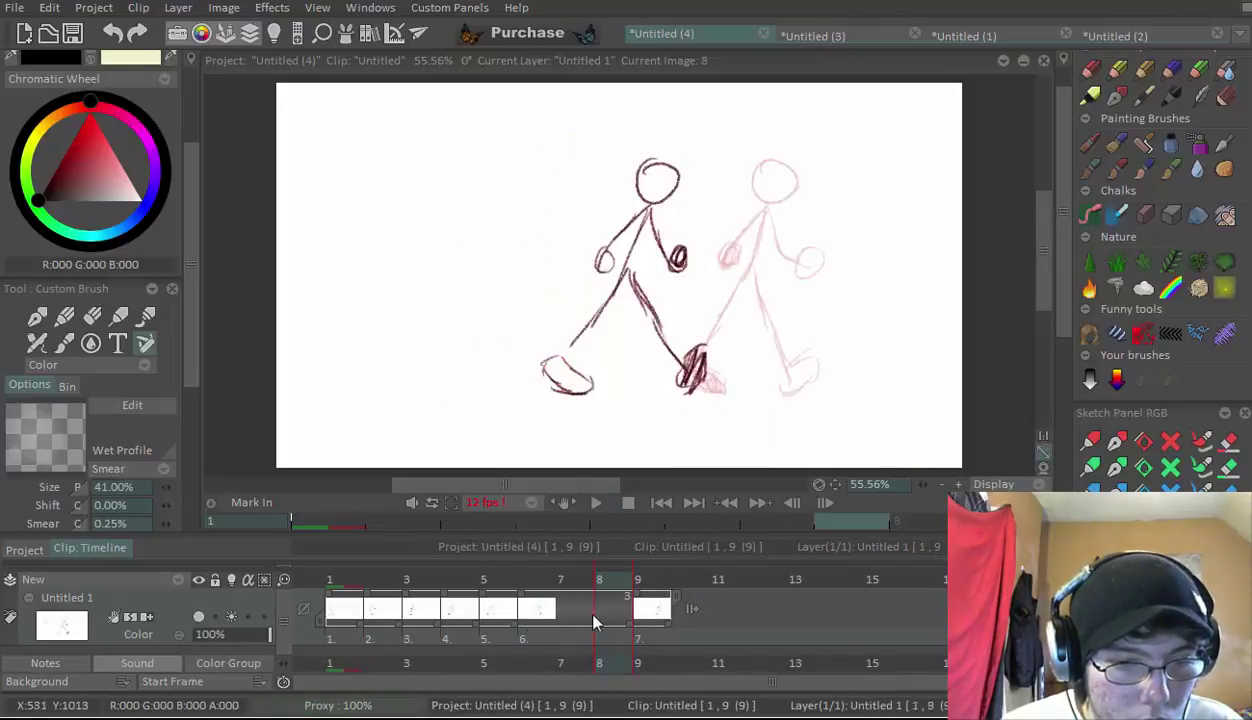
pyautogui.moveTo(640, 612); pyautogui.dragTo(581, 590)
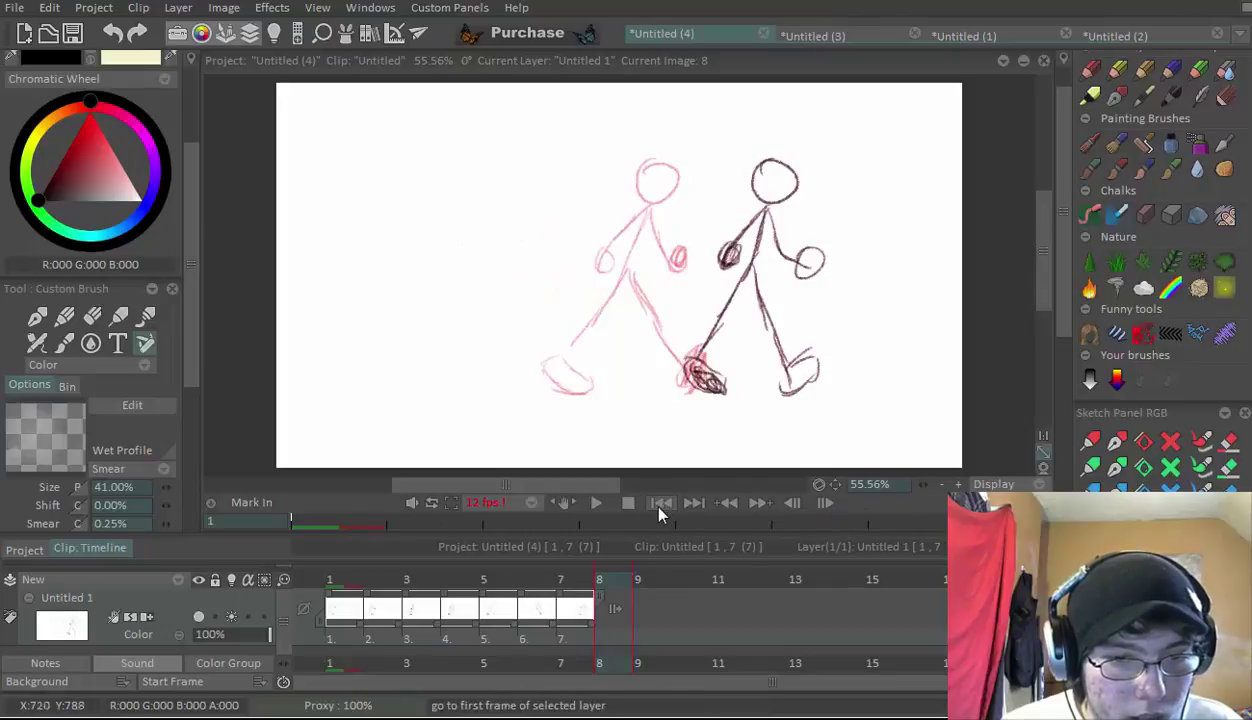
# Play the seven-frame walk from its first frame to check the tightened timing, and stop the preview
pyautogui.click(660, 506)
pyautogui.click(592, 506)
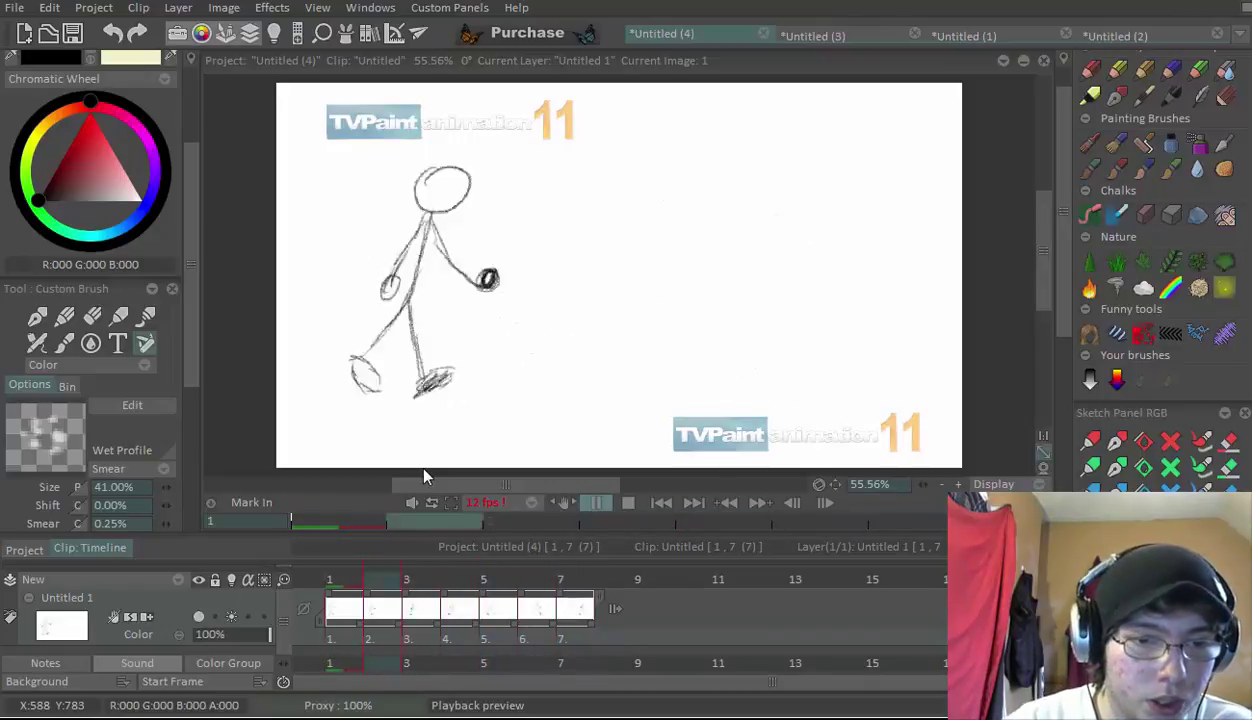
pyautogui.click(596, 508)
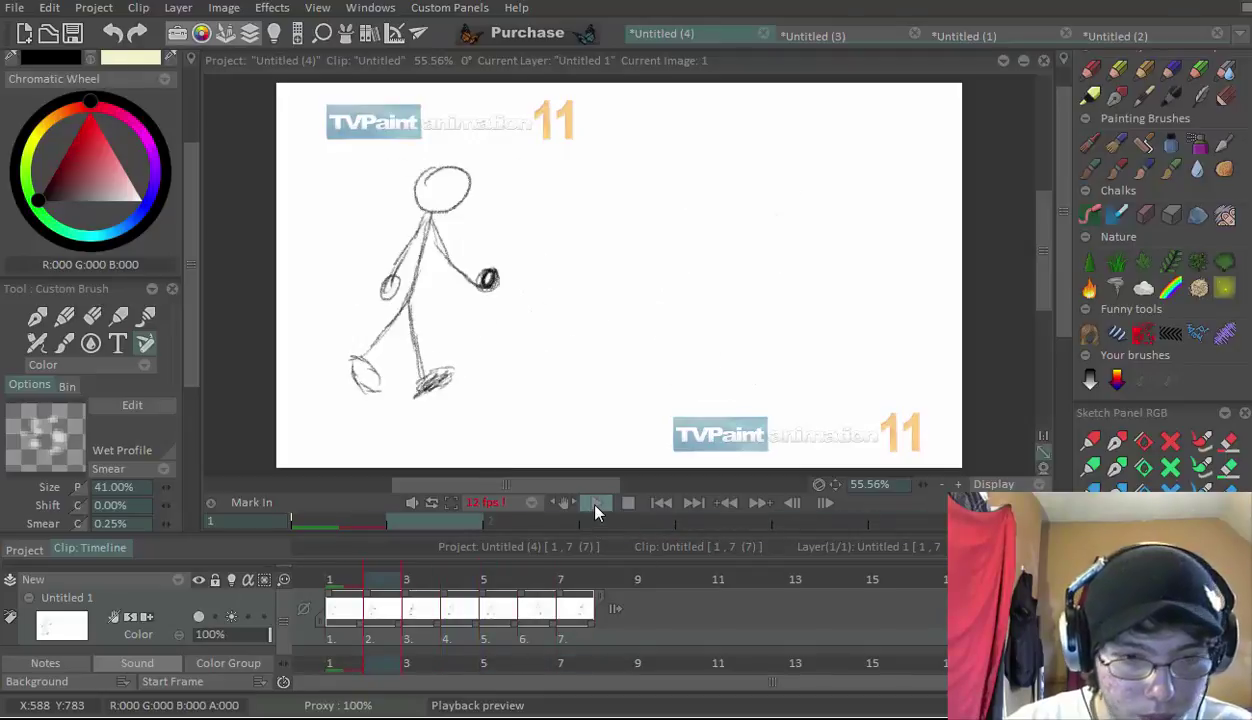